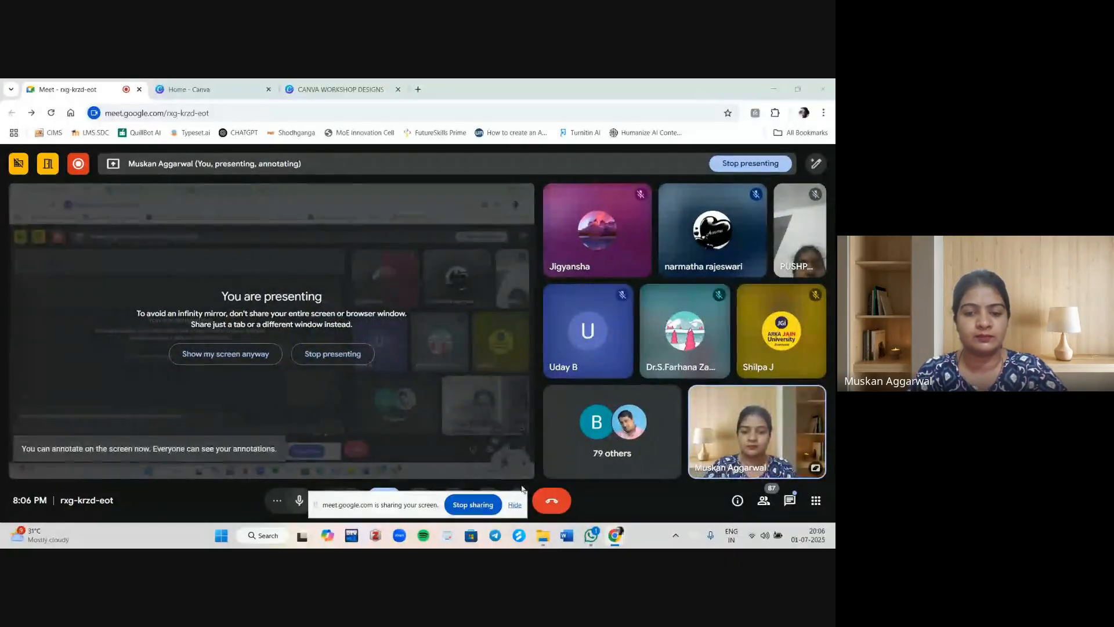
Switch to the Canva home tab and dismiss the floating meeting preview window.
click(515, 504)
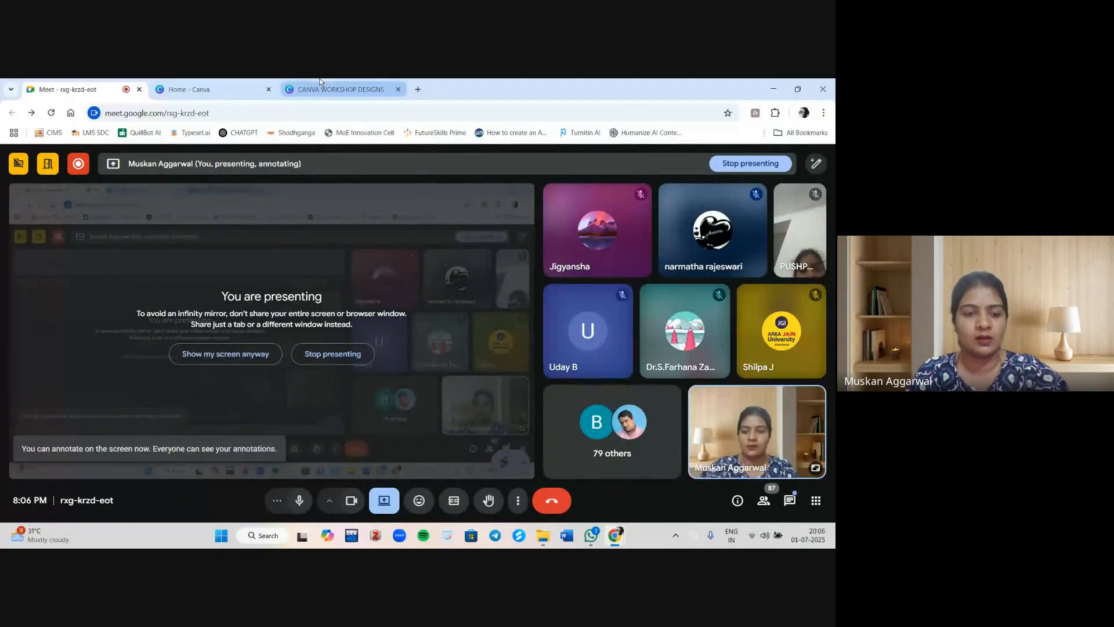
click(250, 83)
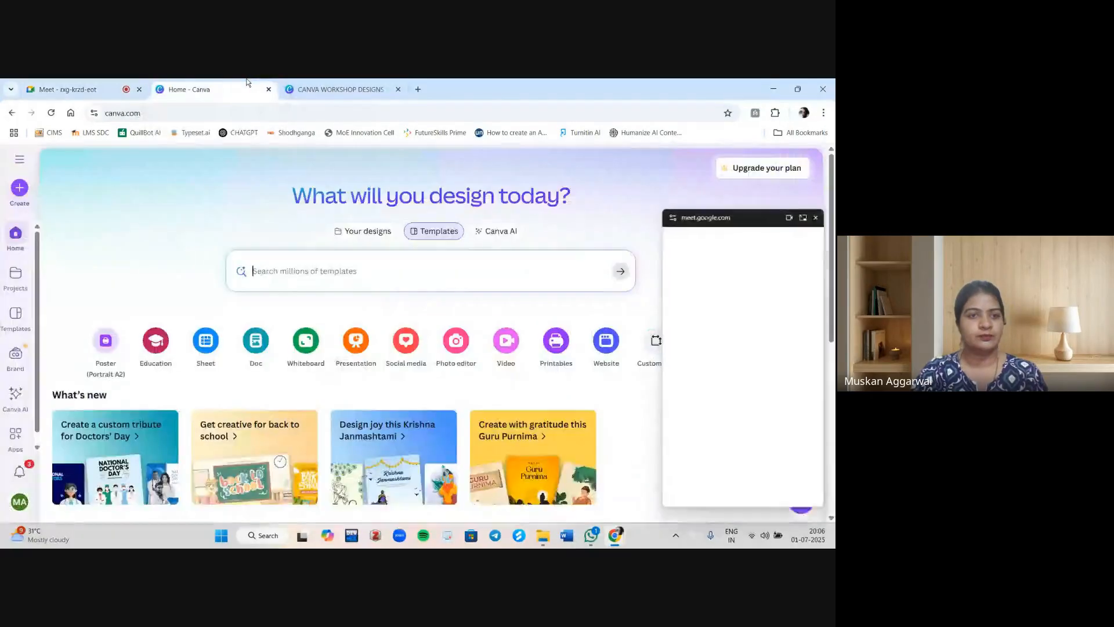
click(819, 214)
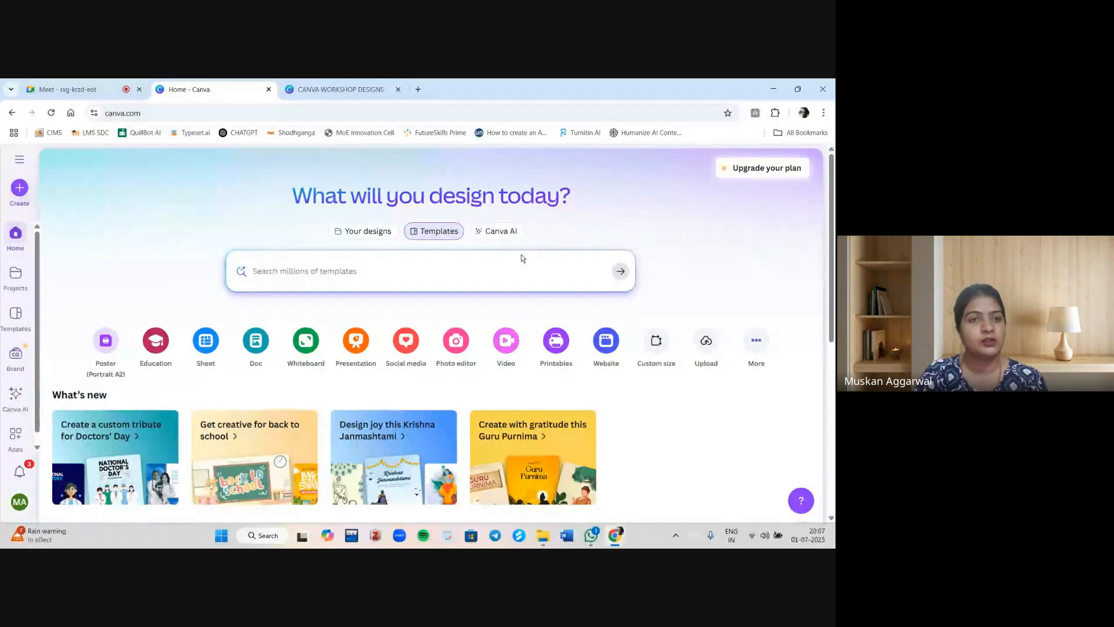
Open the CANVA WORKSHOP DESIGNS folder tab and browse through its saved designs.
click(350, 82)
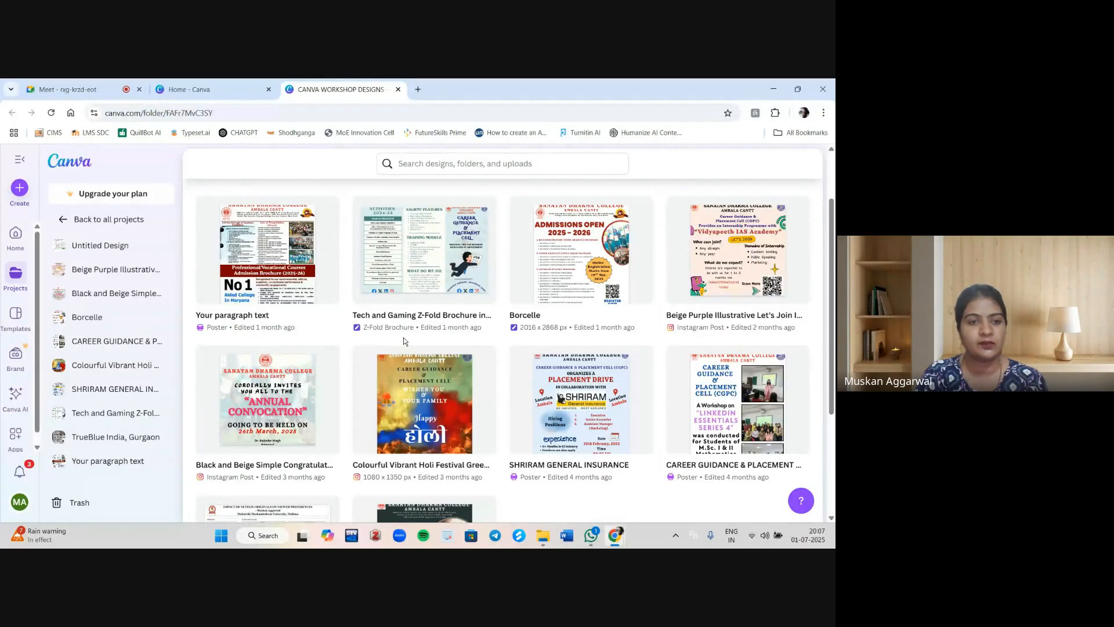
scroll(404, 341, down, 1)
scroll(404, 341, up, 1)
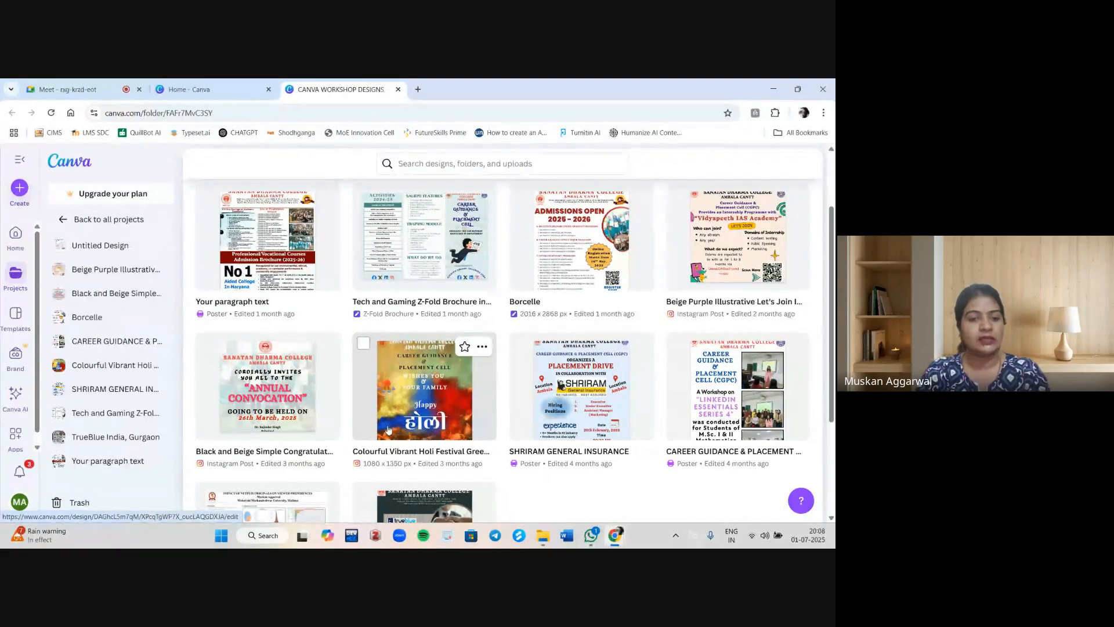
scroll(388, 430, down, 1)
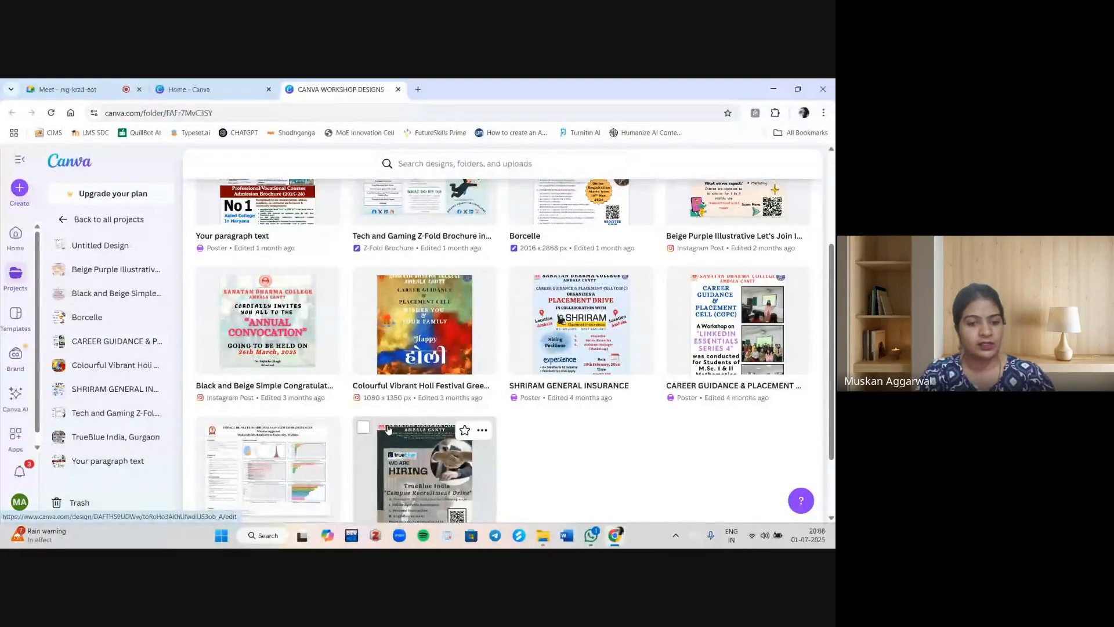
scroll(388, 430, up, 3)
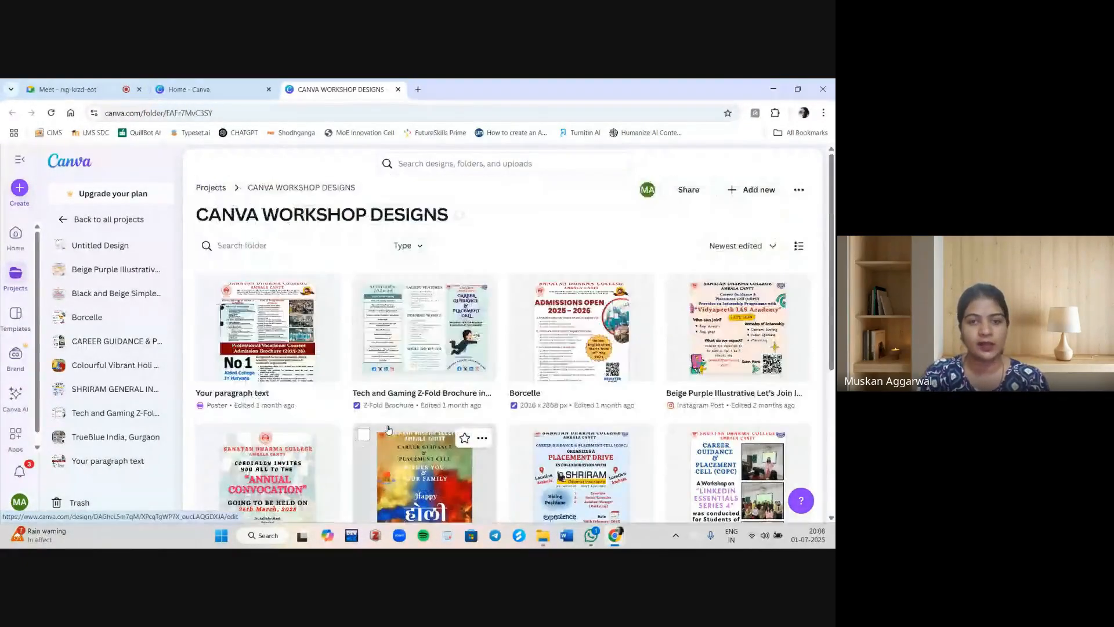
scroll(388, 429, down, 4)
scroll(388, 429, up, 1)
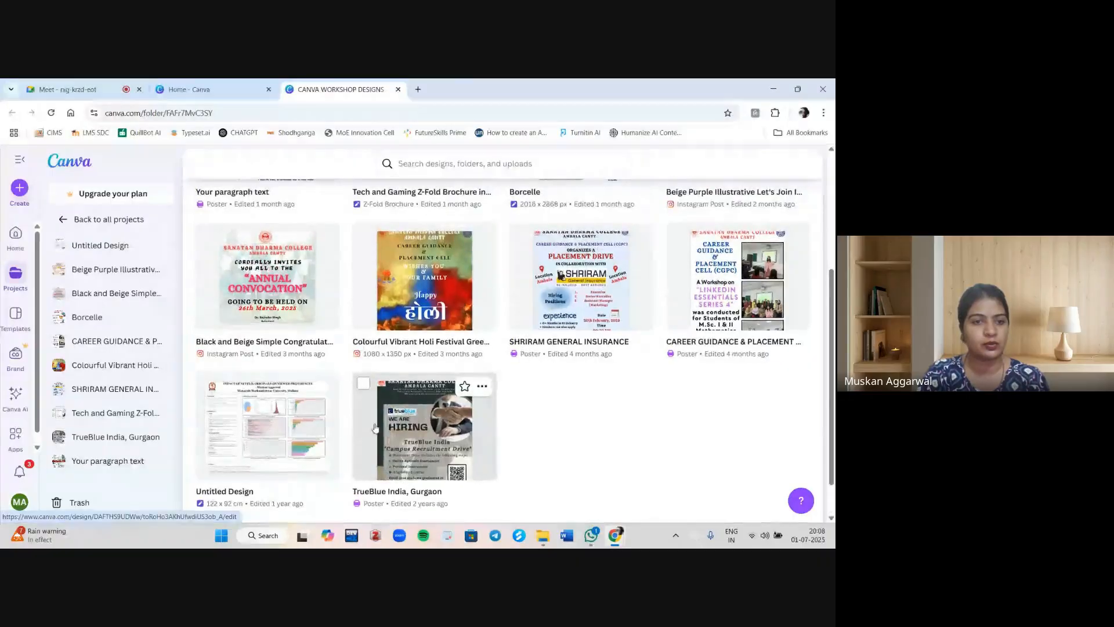
Open the Annual Convocation invitation design and view it in full screen.
click(253, 279)
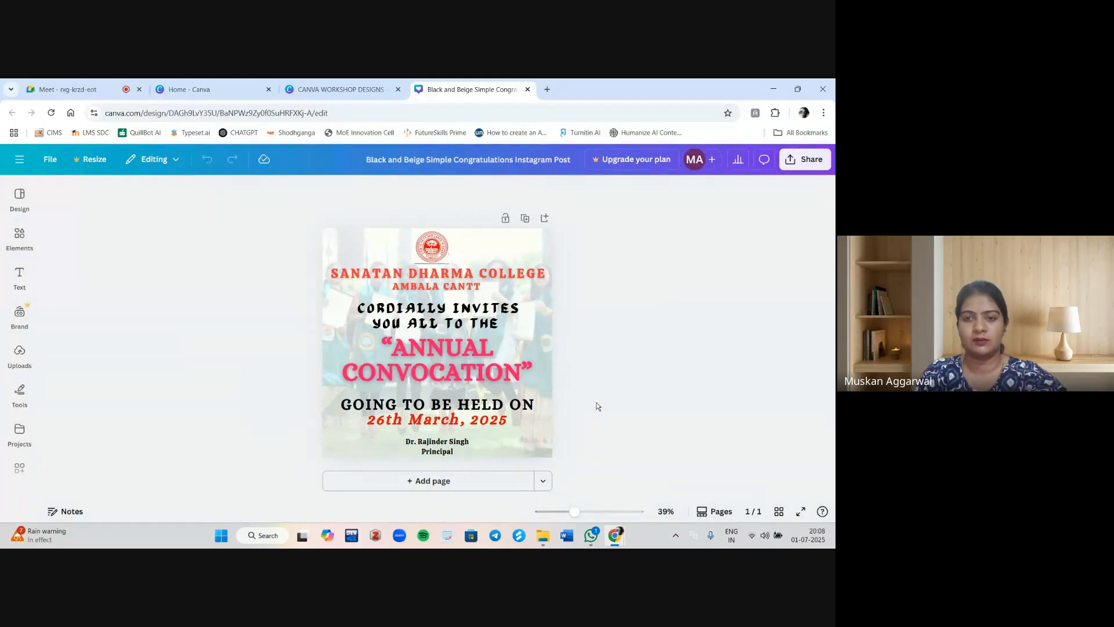
click(801, 511)
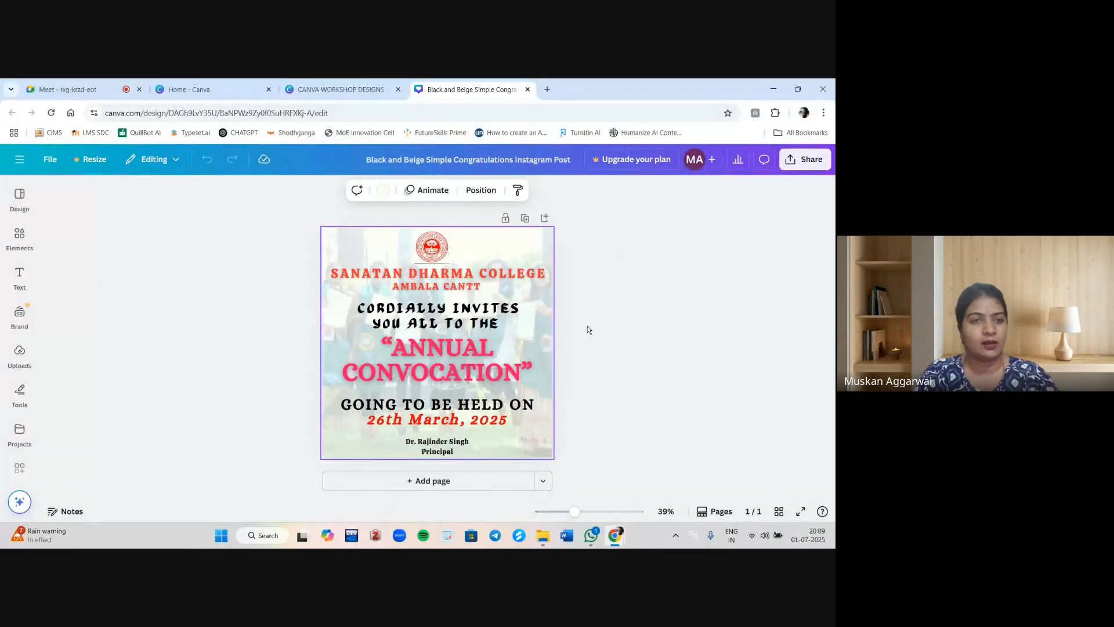
Open the Colourful Vibrant Holi Festival design, play it in full-screen presentation, and exit back to the editor.
click(380, 88)
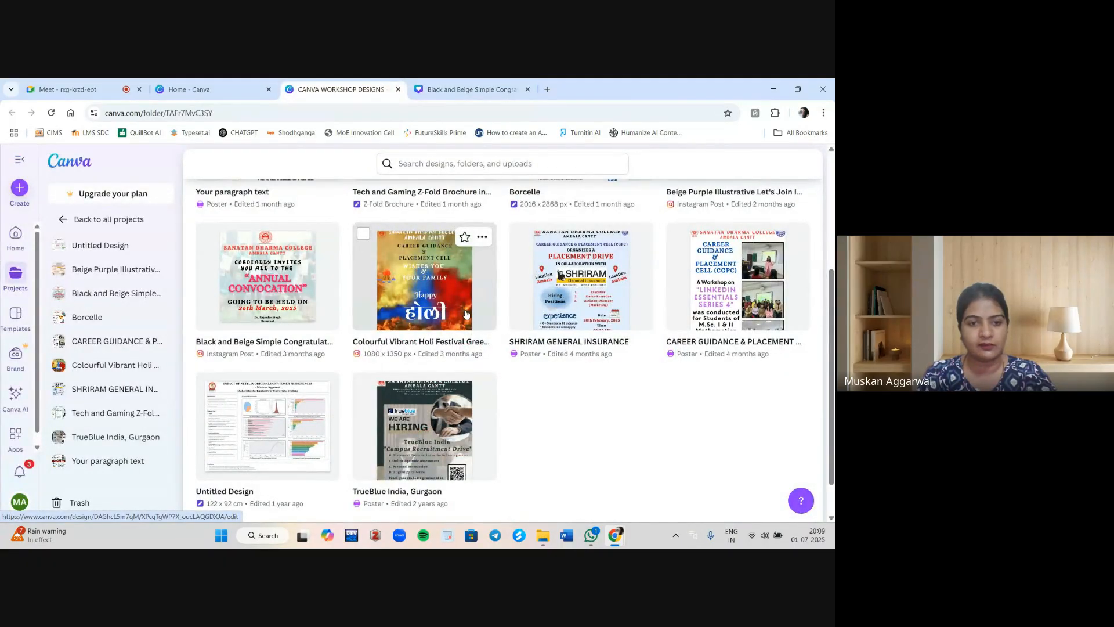
click(430, 295)
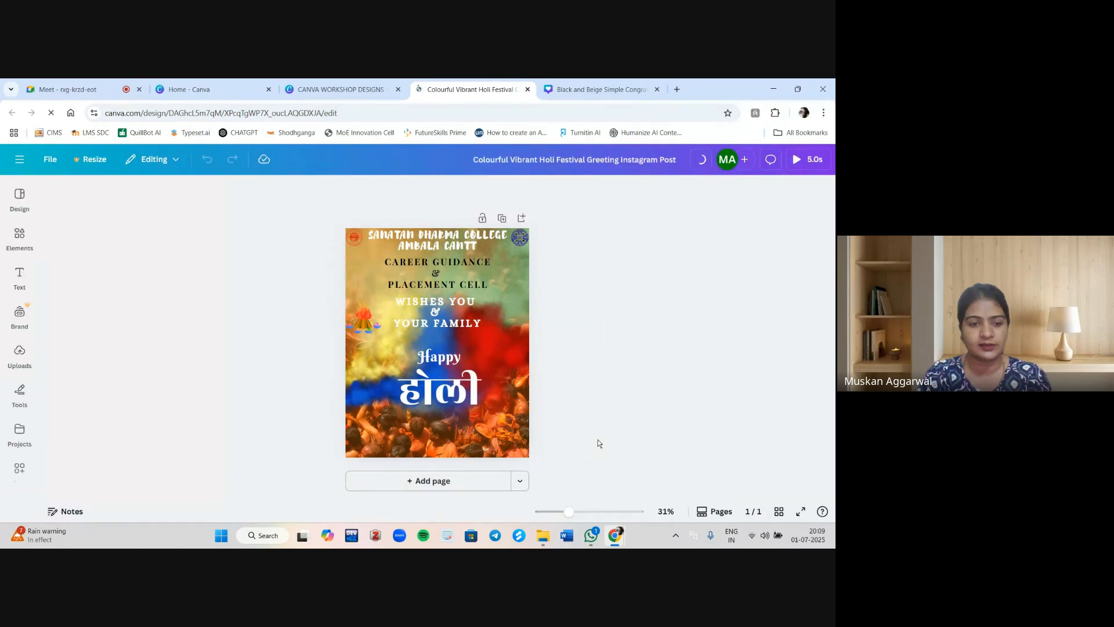
click(801, 512)
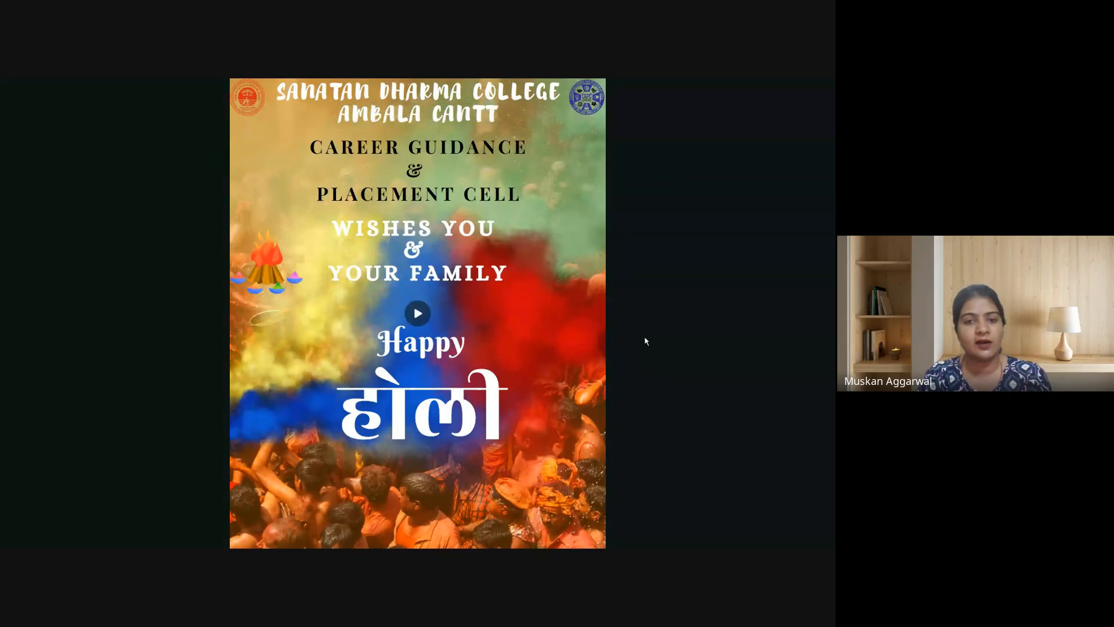
click(416, 309)
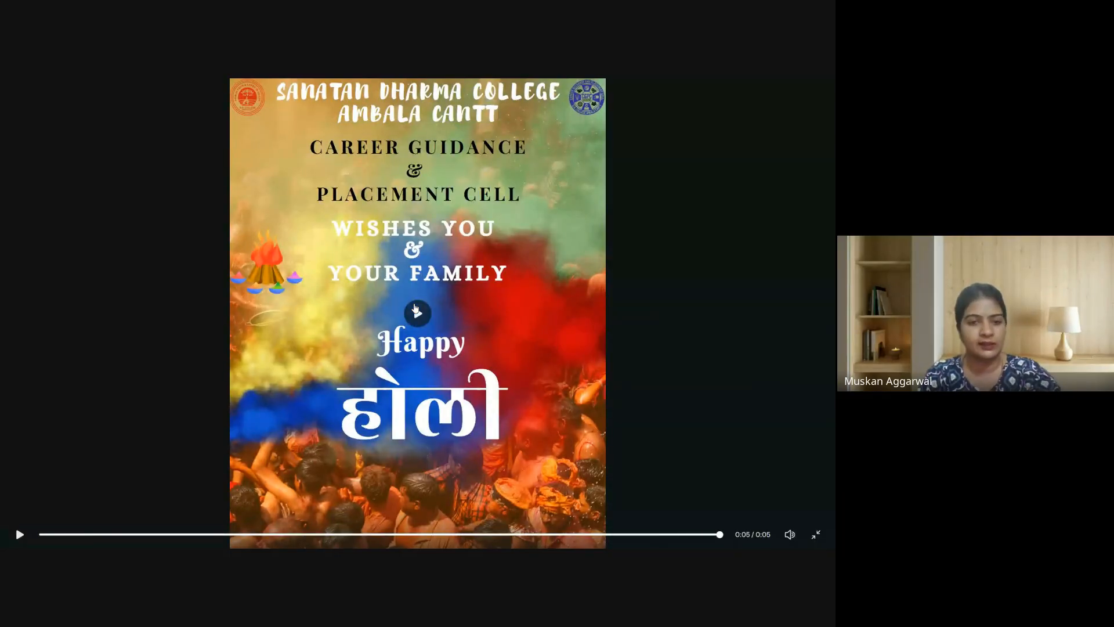
click(427, 308)
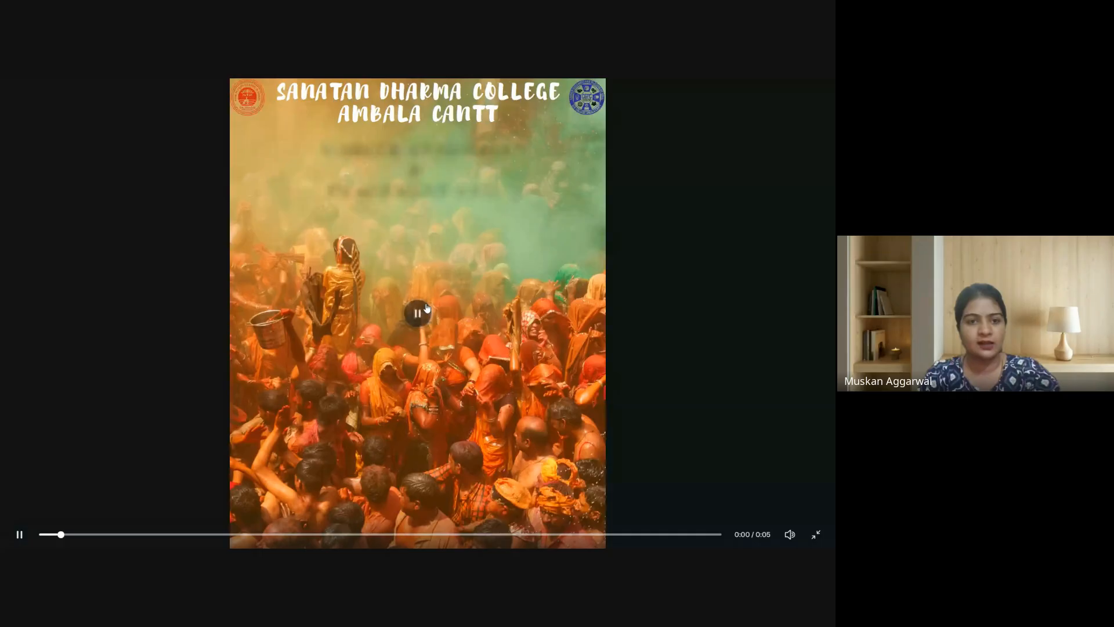
key(Escape)
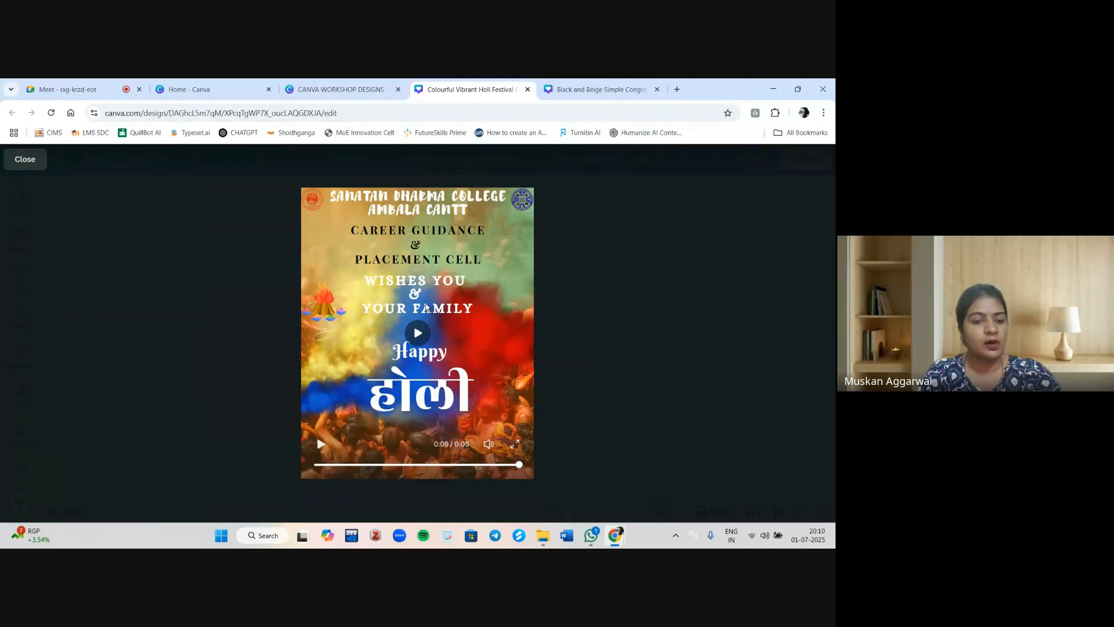
key(Escape)
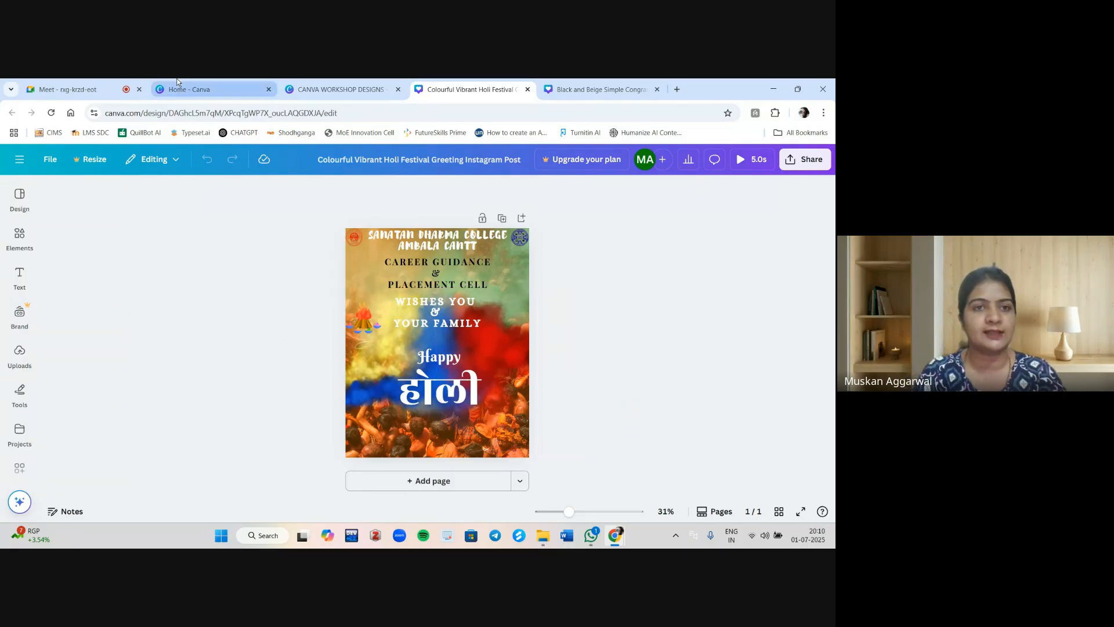
Close the Black and Beige Simple Congratulations design tab.
click(359, 82)
click(490, 84)
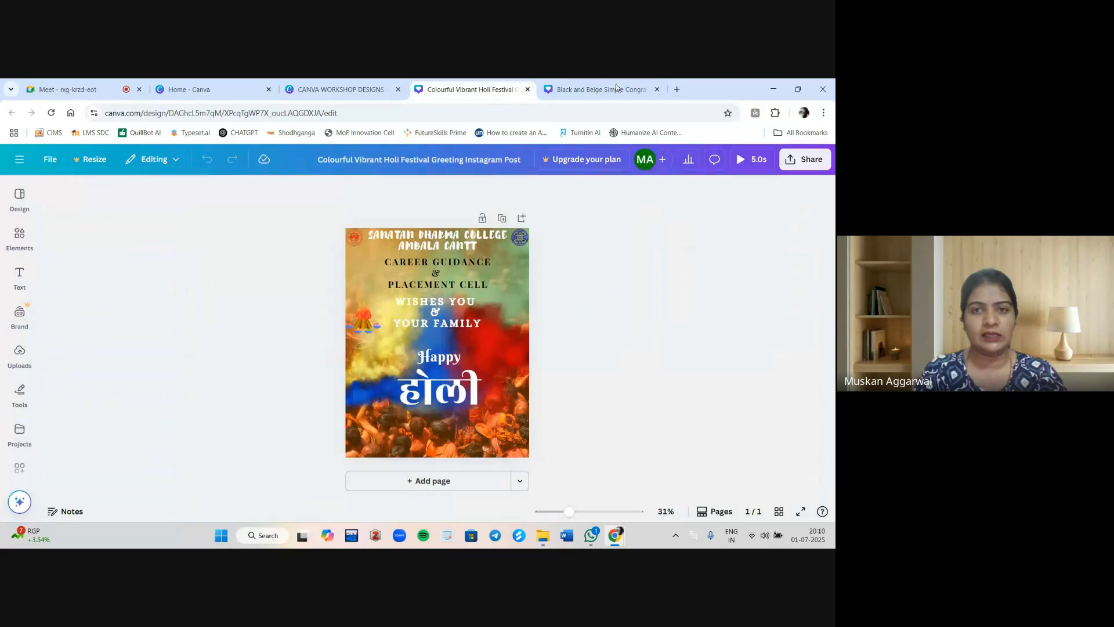
click(637, 88)
click(658, 89)
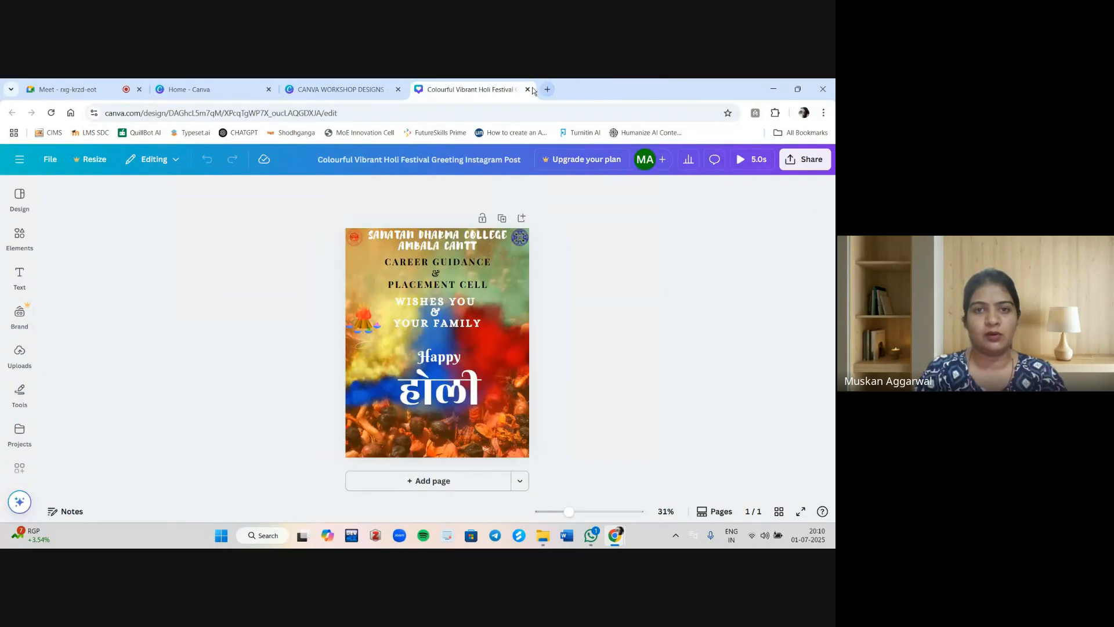
Create a new Educational Poster (Portrait A2) design by searching for poster, and close the print offer panel.
click(200, 81)
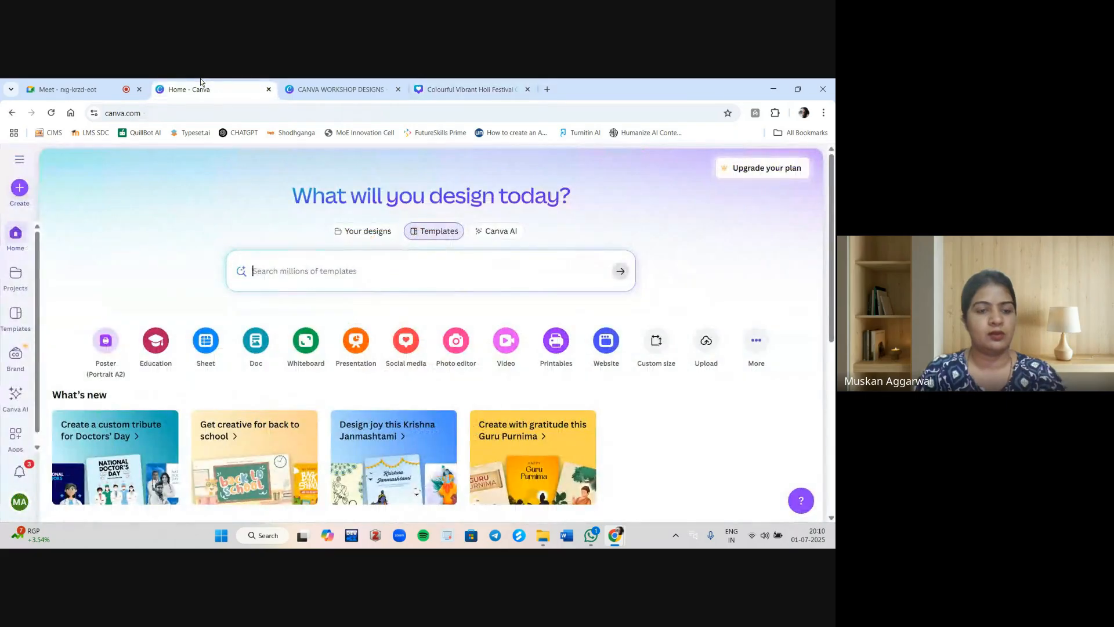
click(19, 189)
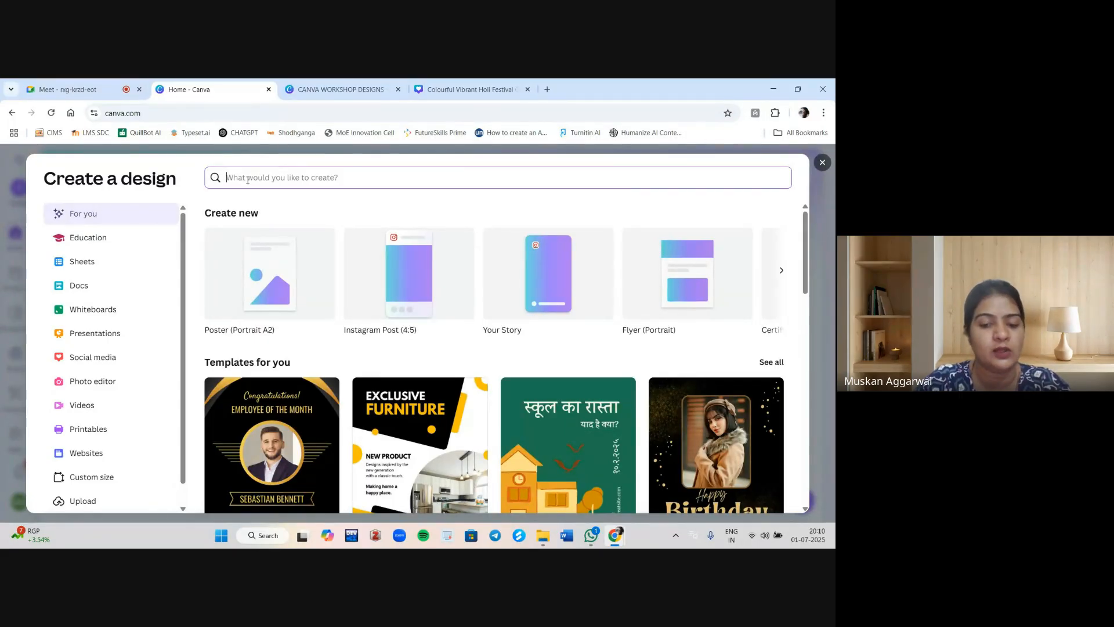
text(poster)
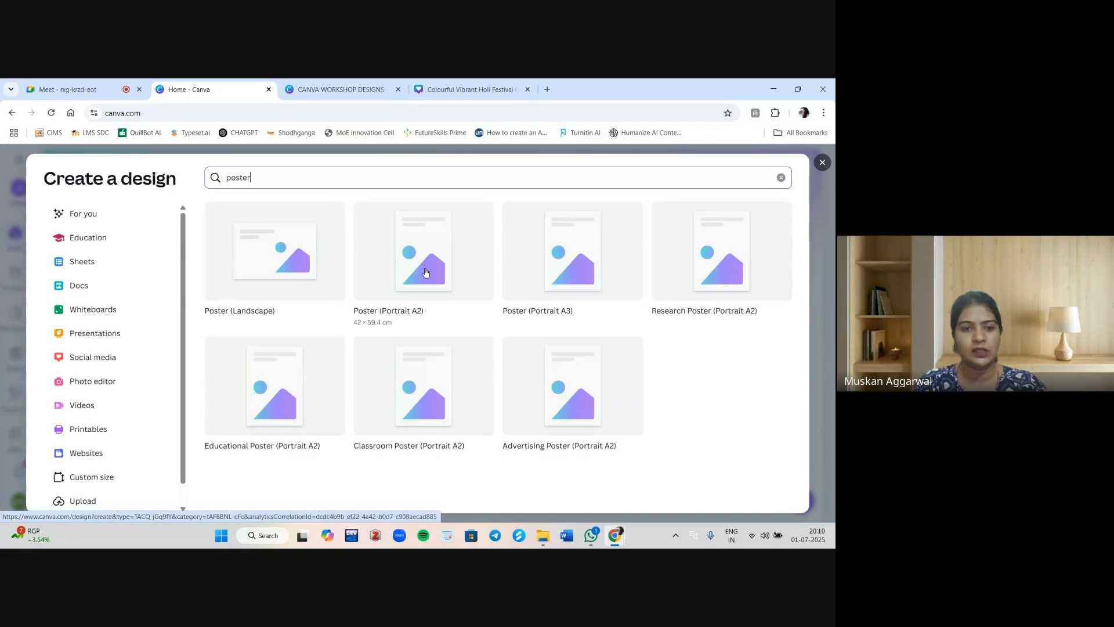
click(284, 429)
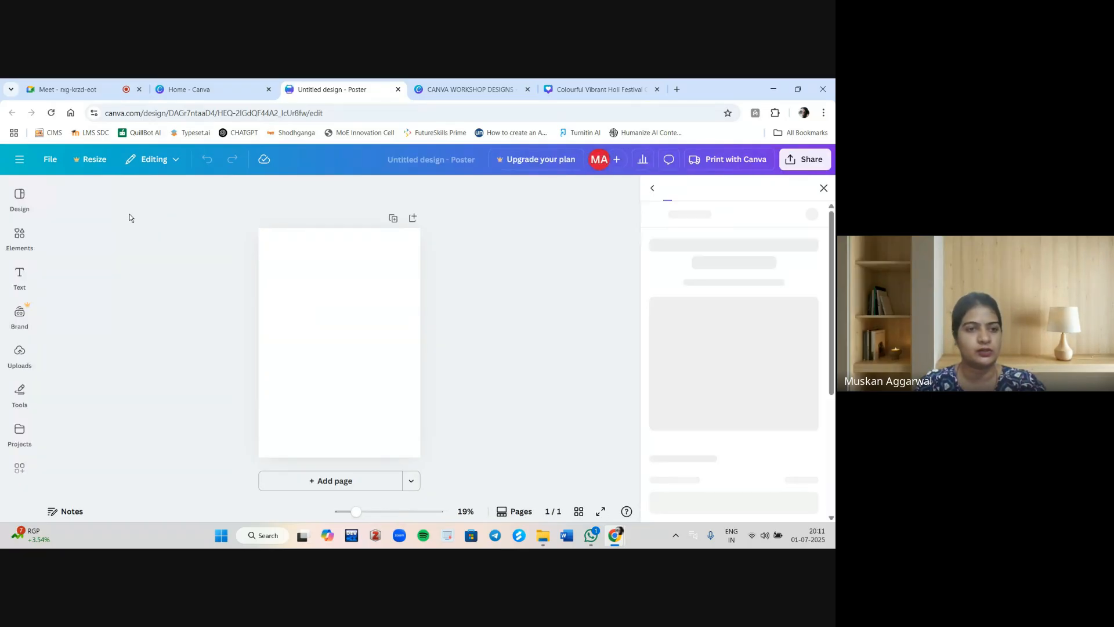
click(823, 188)
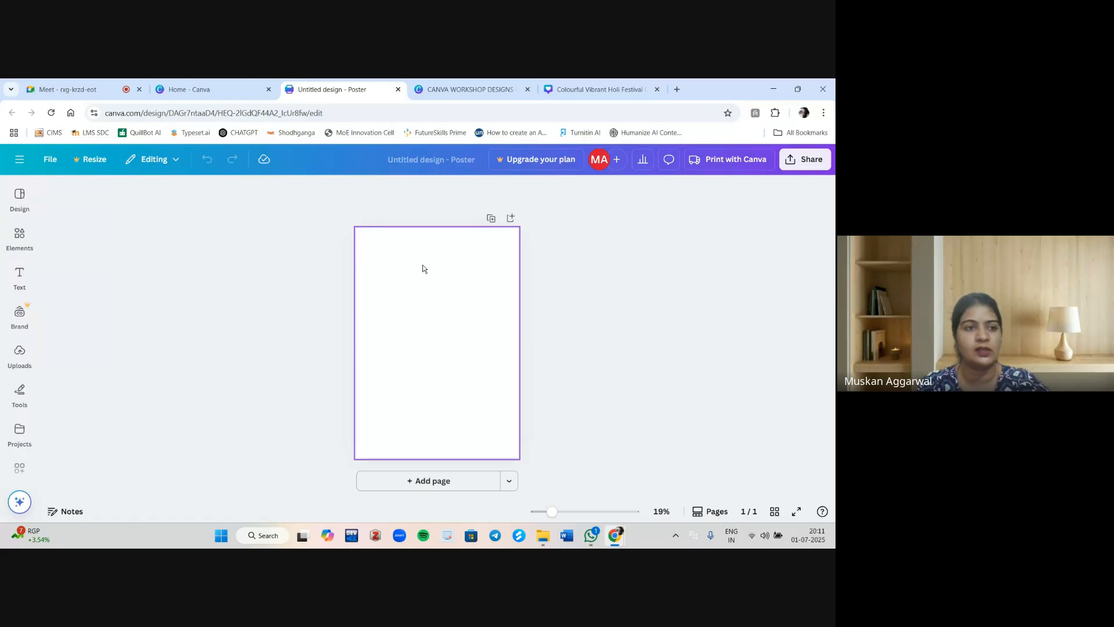
Browse the Educational Poster template suggestions in the design panel.
click(24, 200)
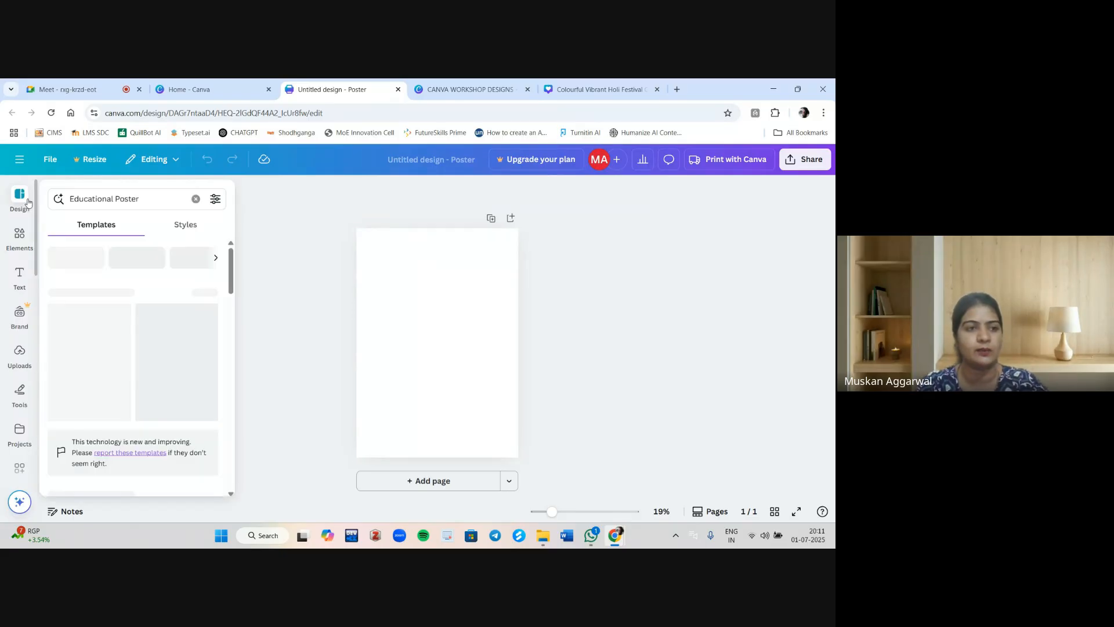
click(152, 194)
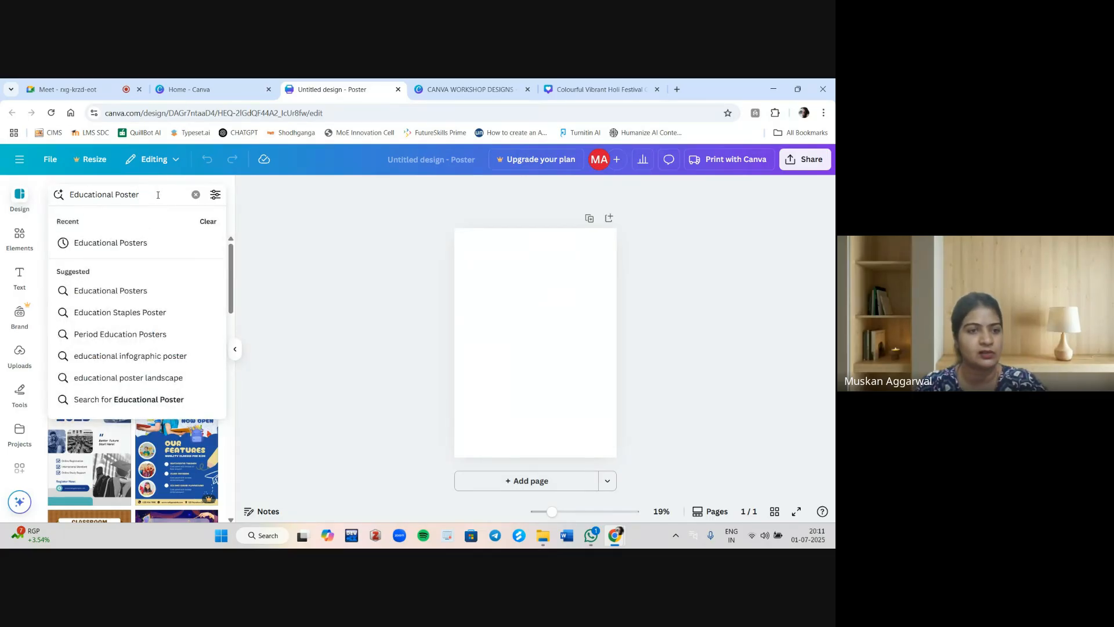
click(251, 219)
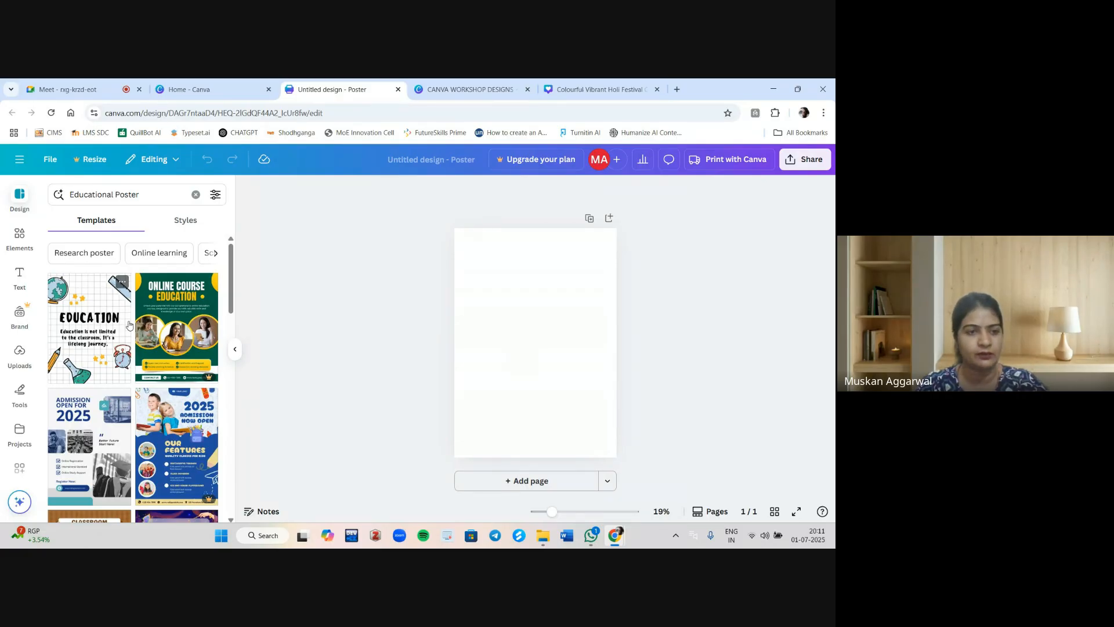
scroll(128, 325, down, 4)
scroll(129, 325, up, 3)
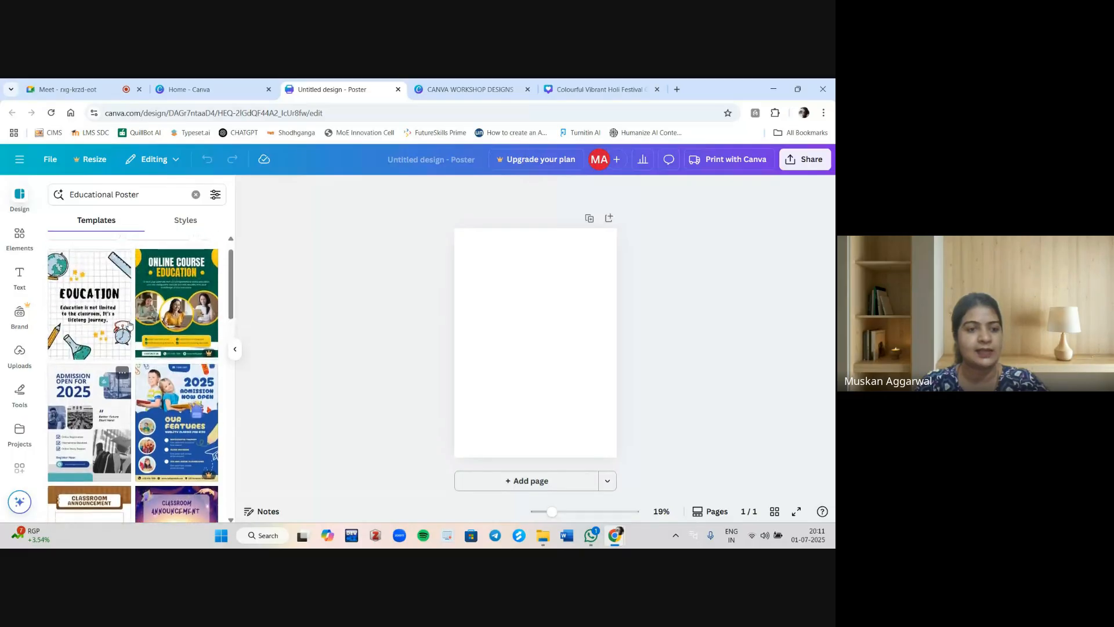
scroll(128, 325, down, 3)
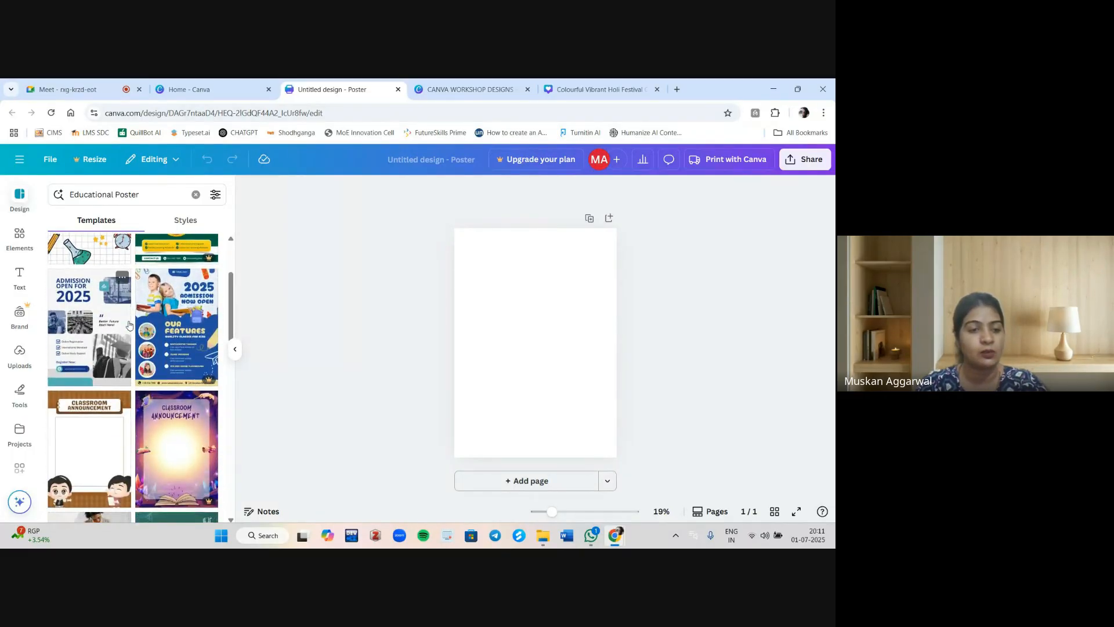
scroll(128, 325, down, 8)
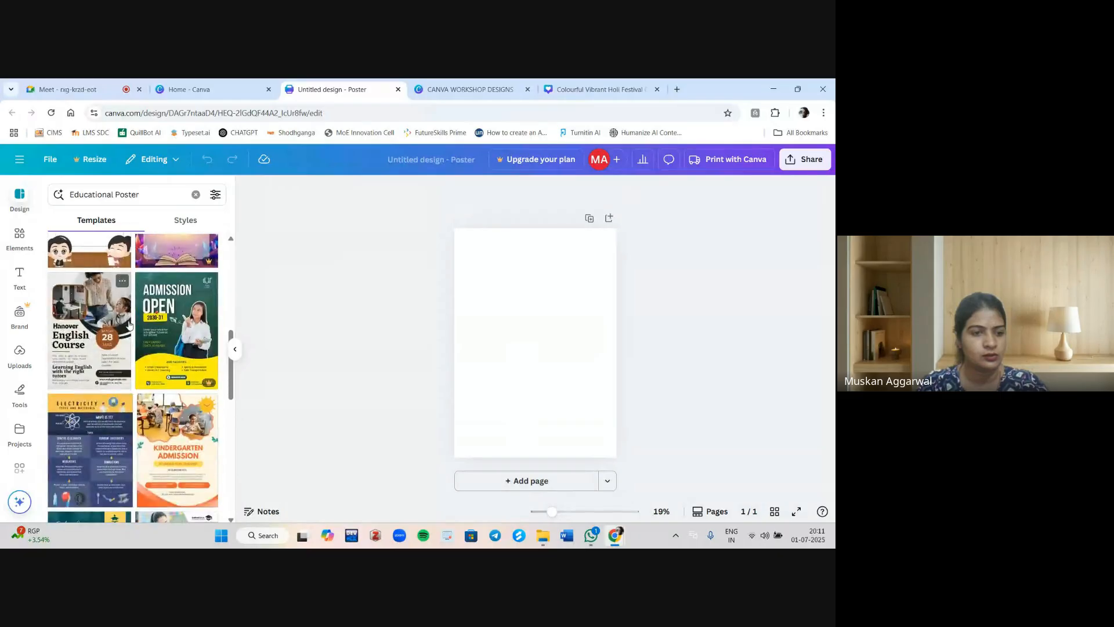
scroll(129, 325, down, 10)
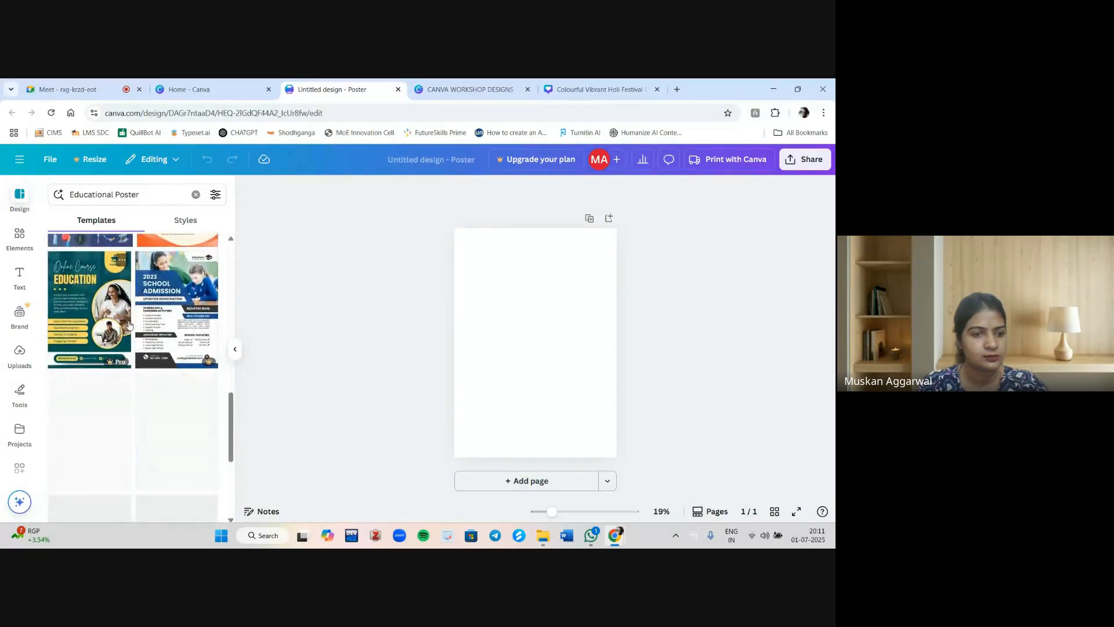
scroll(128, 325, down, 8)
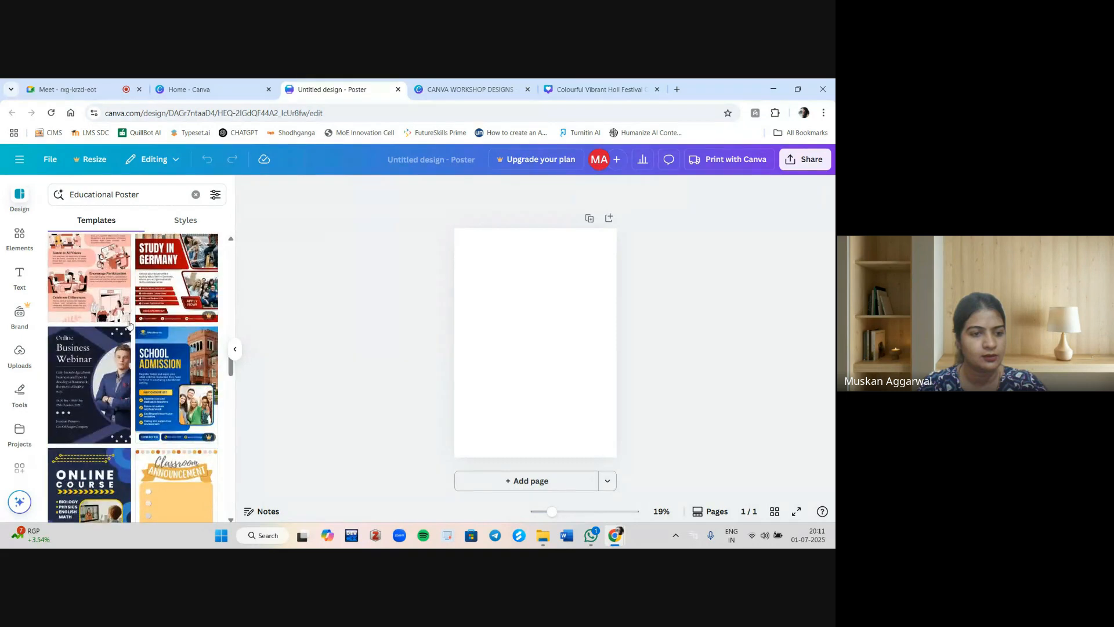
scroll(129, 325, down, 1)
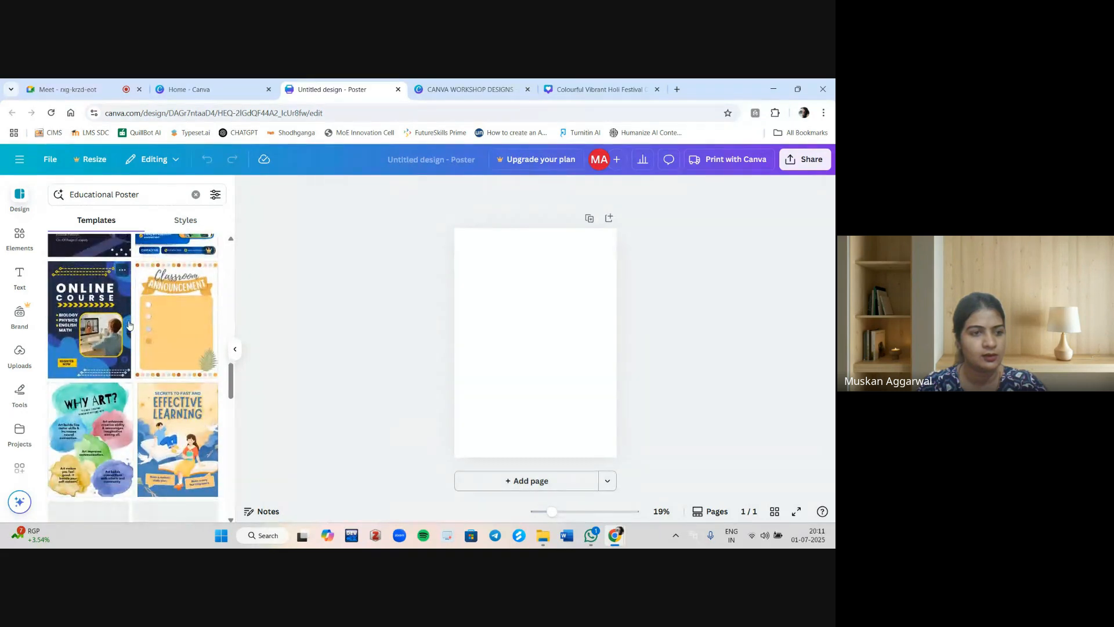
Apply the blue Online Course education poster template to the blank page.
click(85, 337)
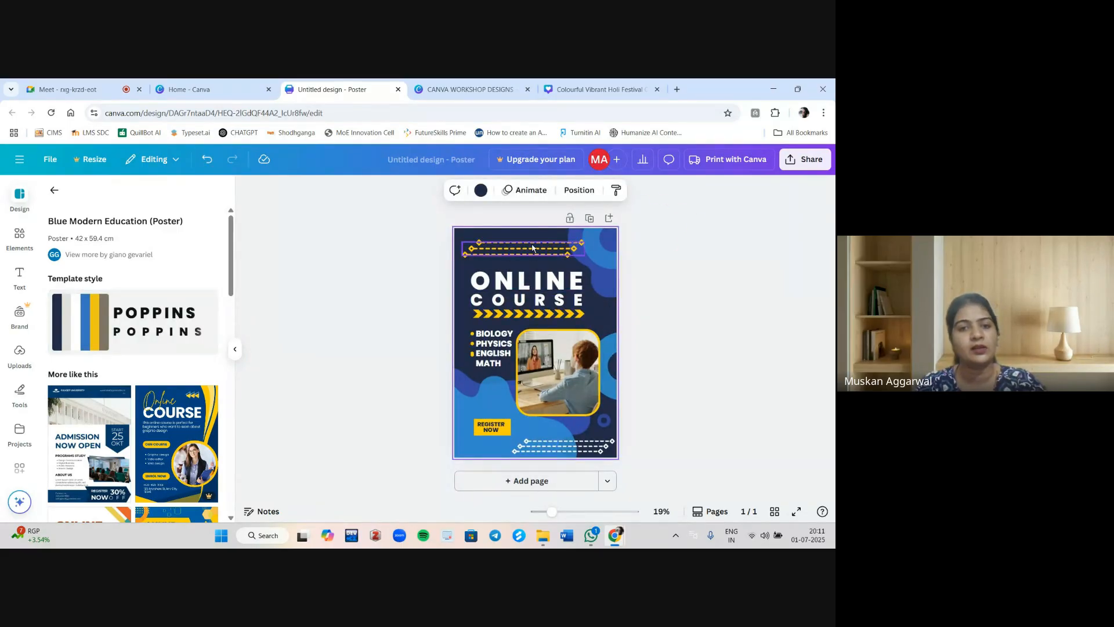
scroll(181, 452, down, 3)
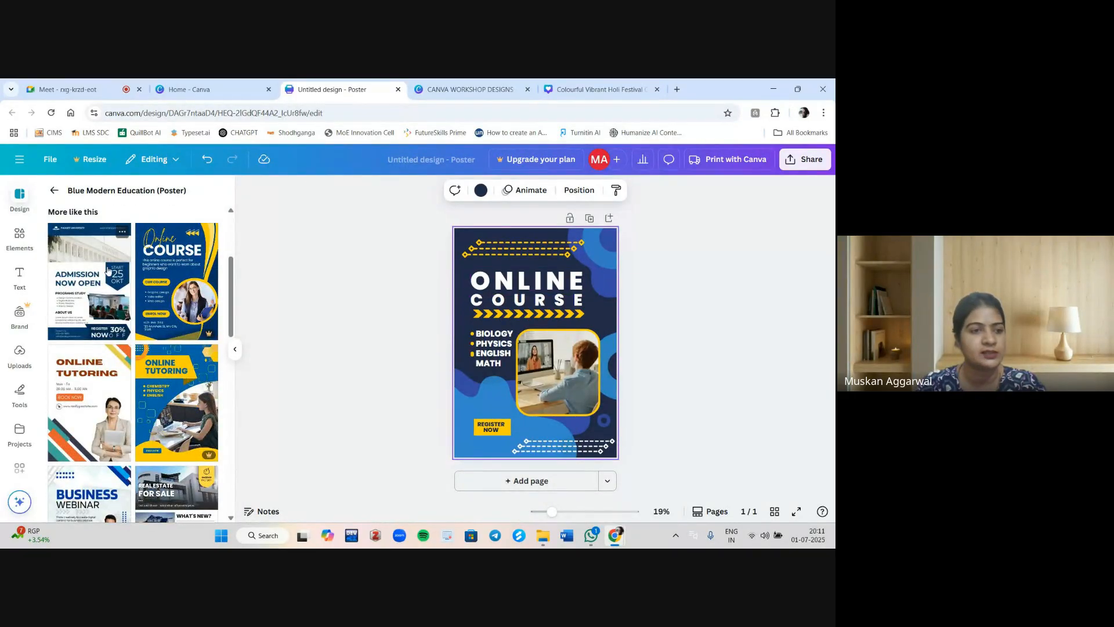
Apply the Blue and White Modern University Promotion Flyer template and rename the university heading to SANTAN DHARMA COLLEGE.
click(115, 275)
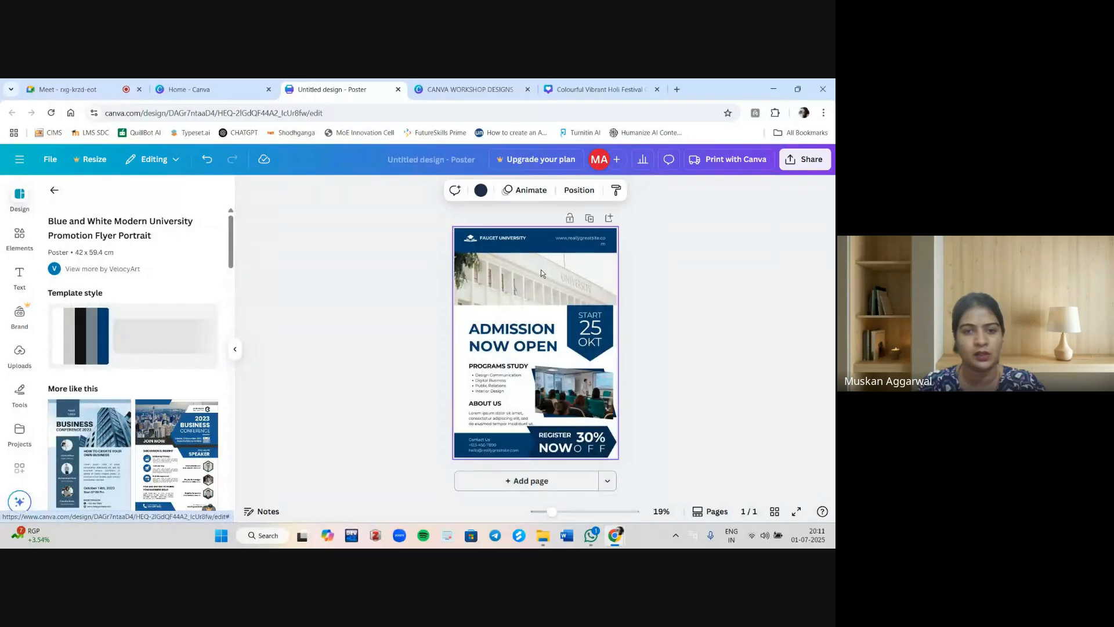
click(497, 241)
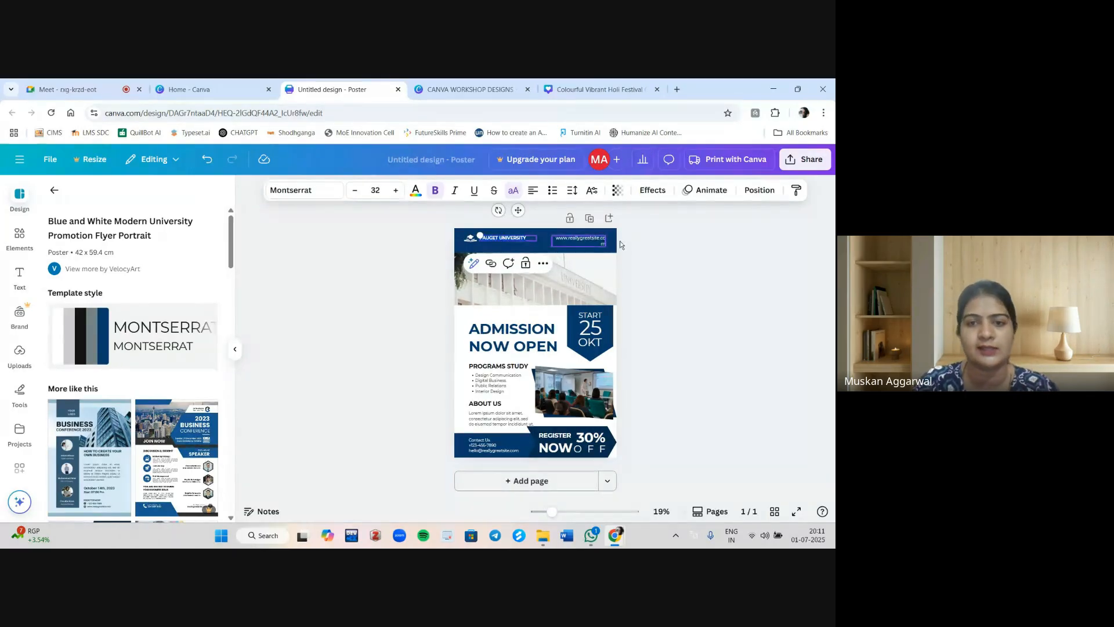
ctrl+scroll(621, 243, up, 5)
ctrl+scroll(623, 245, up, 3)
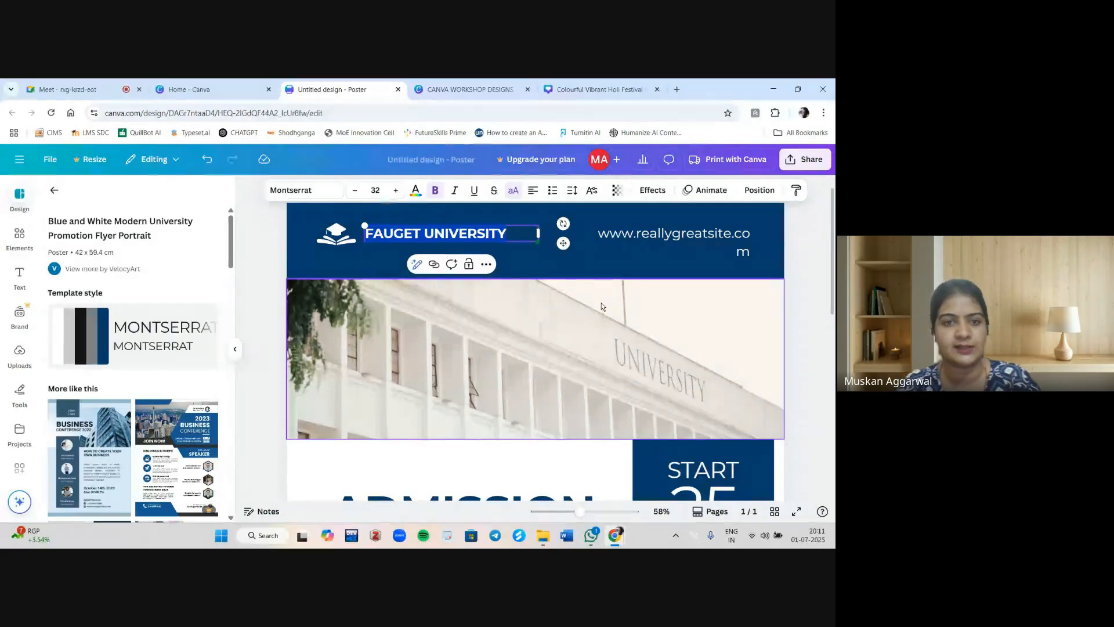
text(SA)
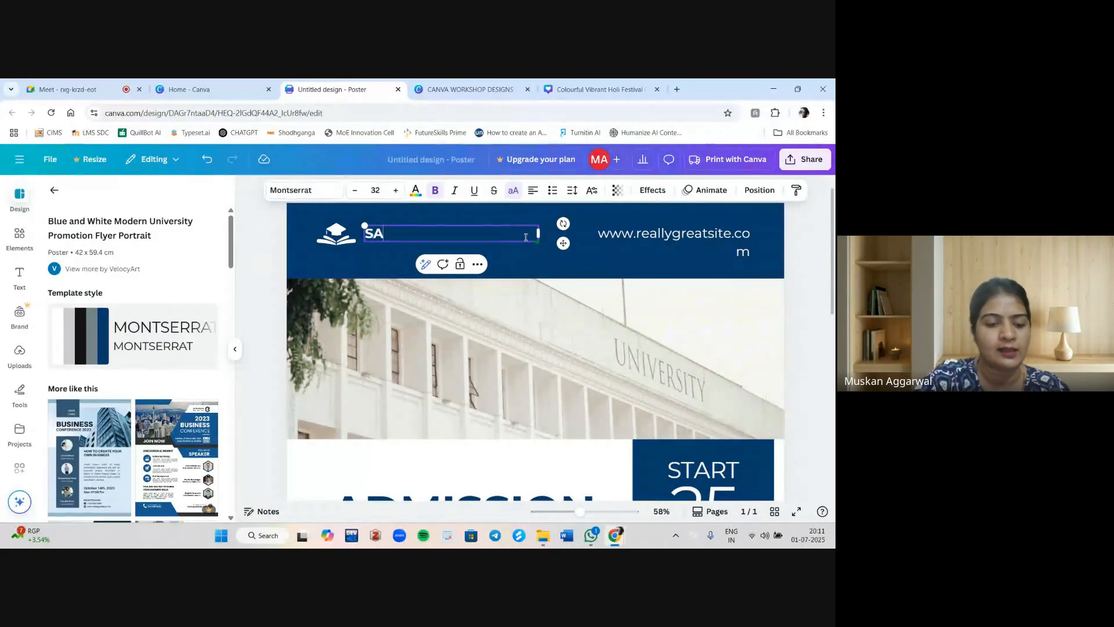
text(NTAN DHARMA)
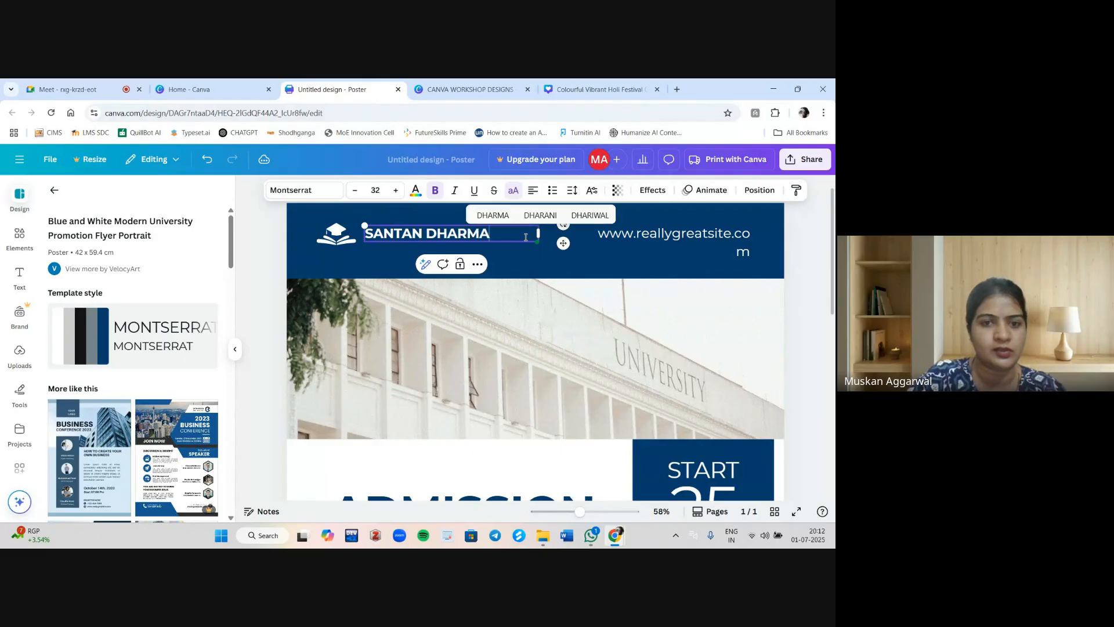
text( COLLEGE)
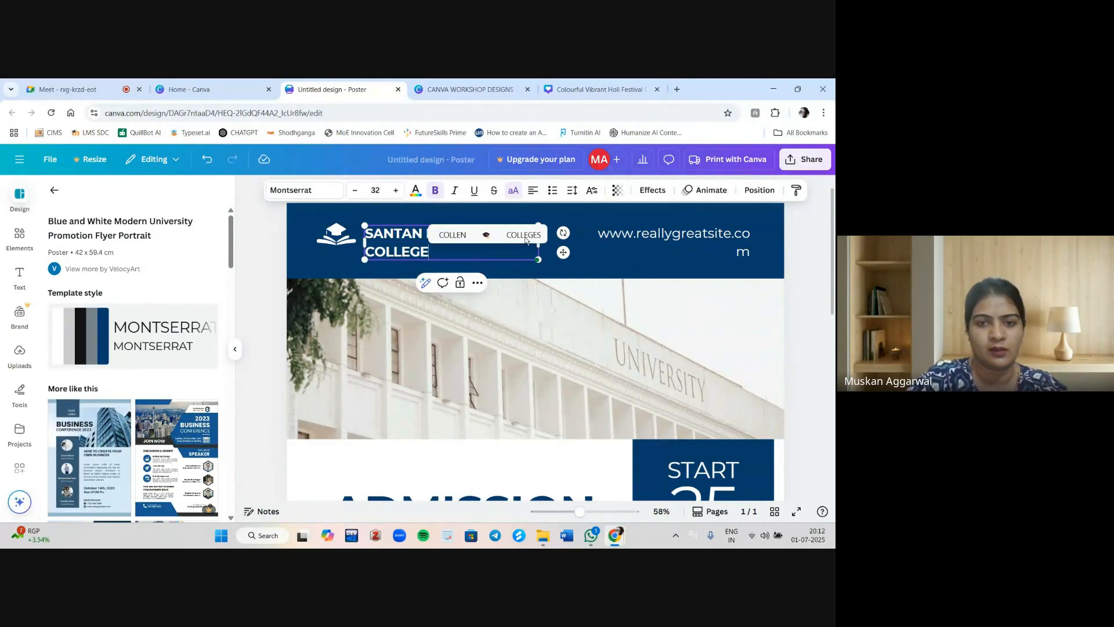
Set the college name heading to the ITC Benguiat font at size 40.
triple_click(447, 253)
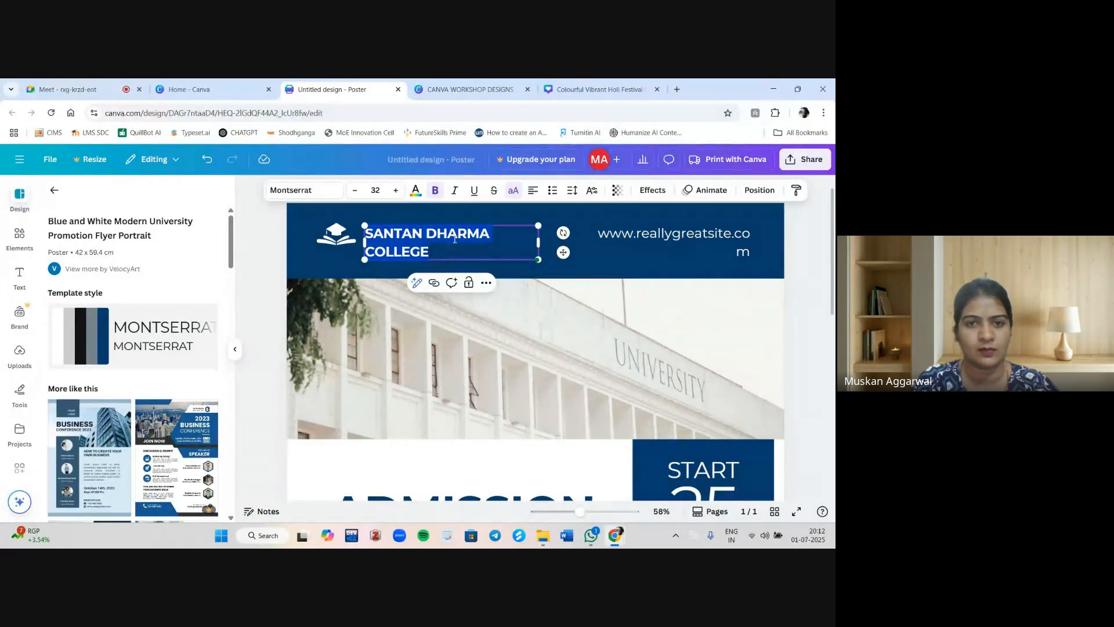
click(318, 191)
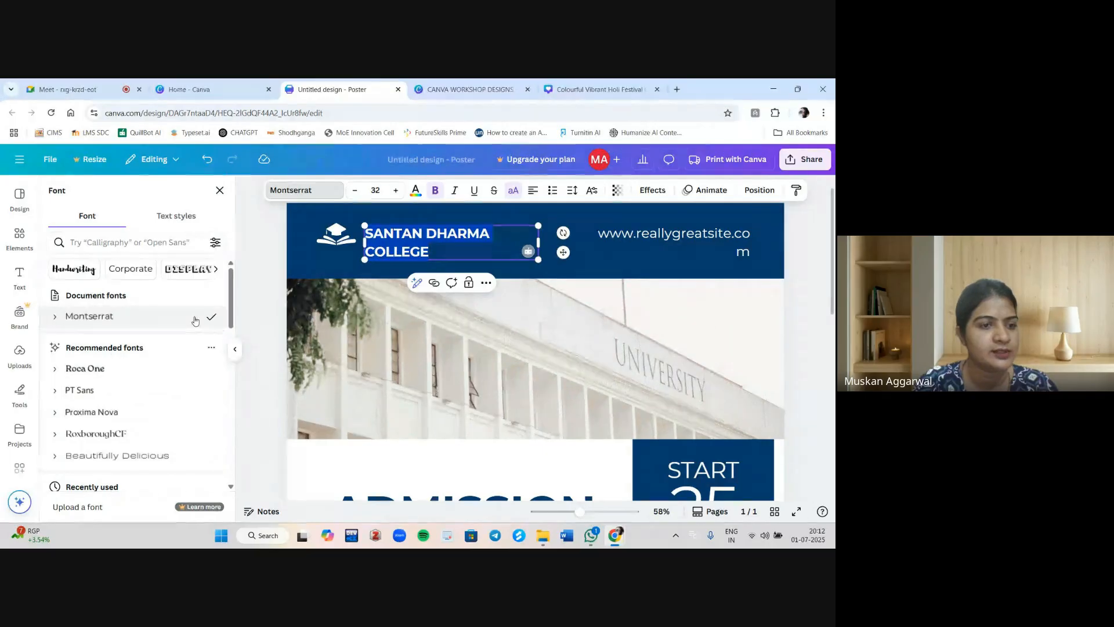
scroll(134, 393, down, 3)
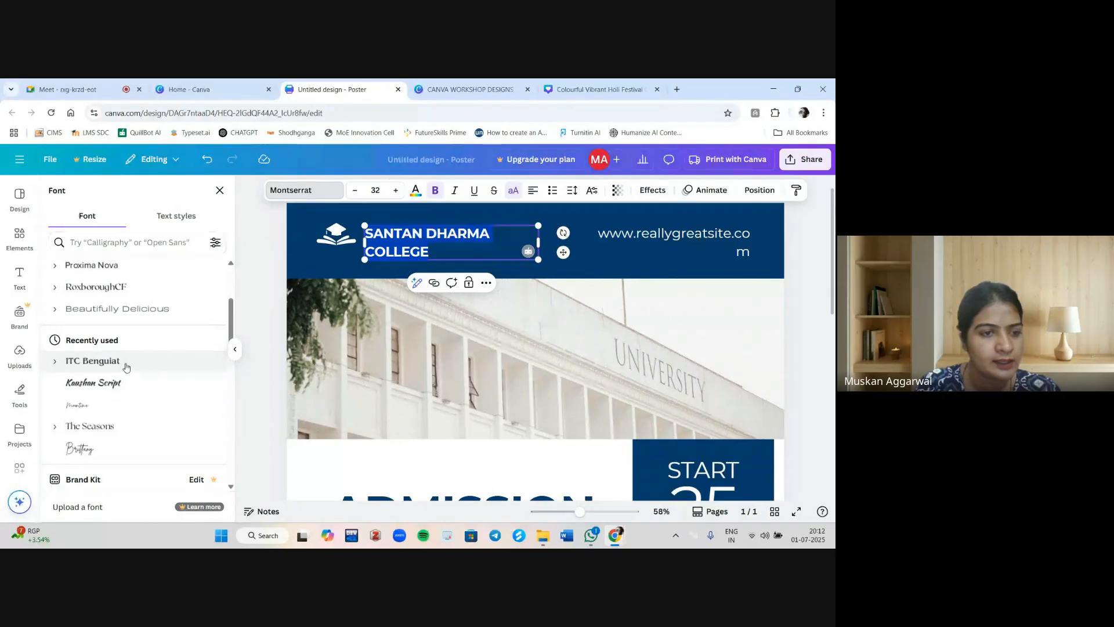
click(123, 361)
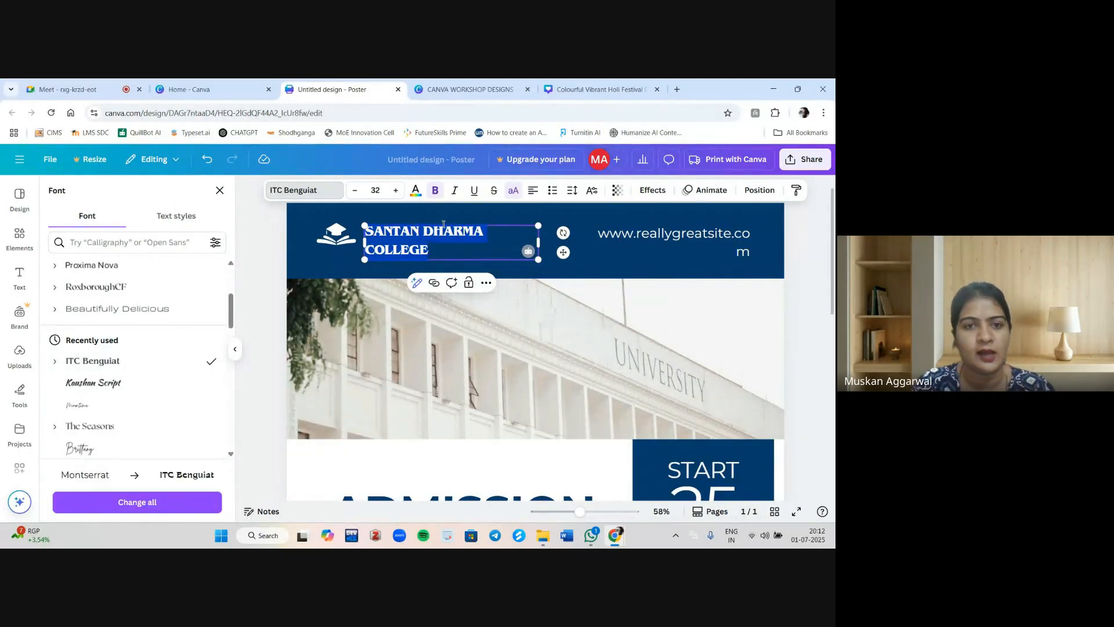
click(396, 191)
click(397, 191)
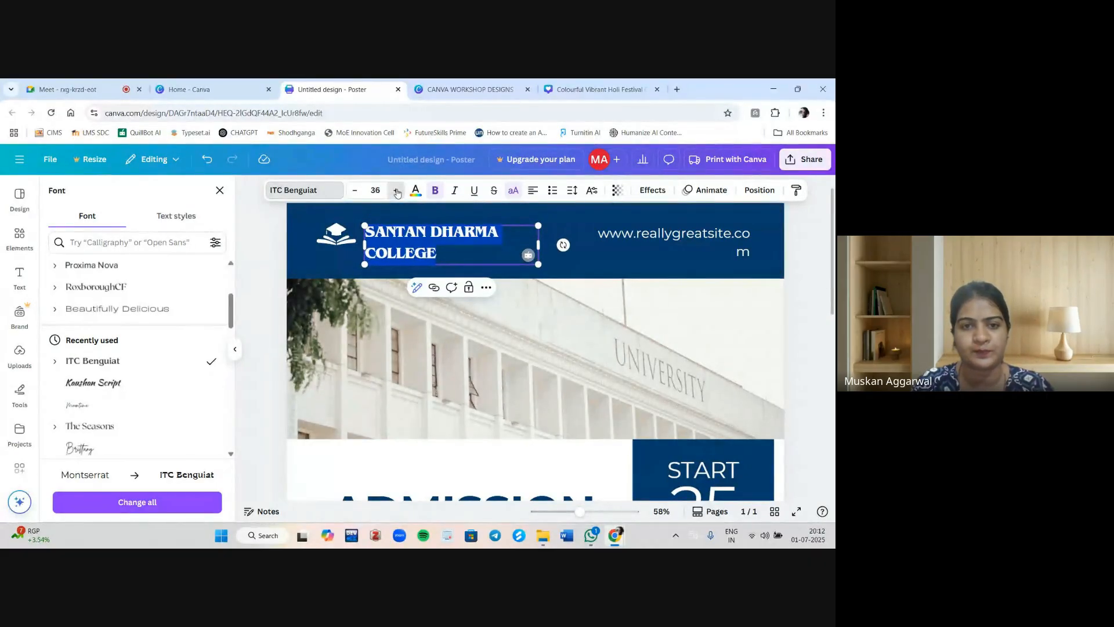
click(396, 191)
click(396, 190)
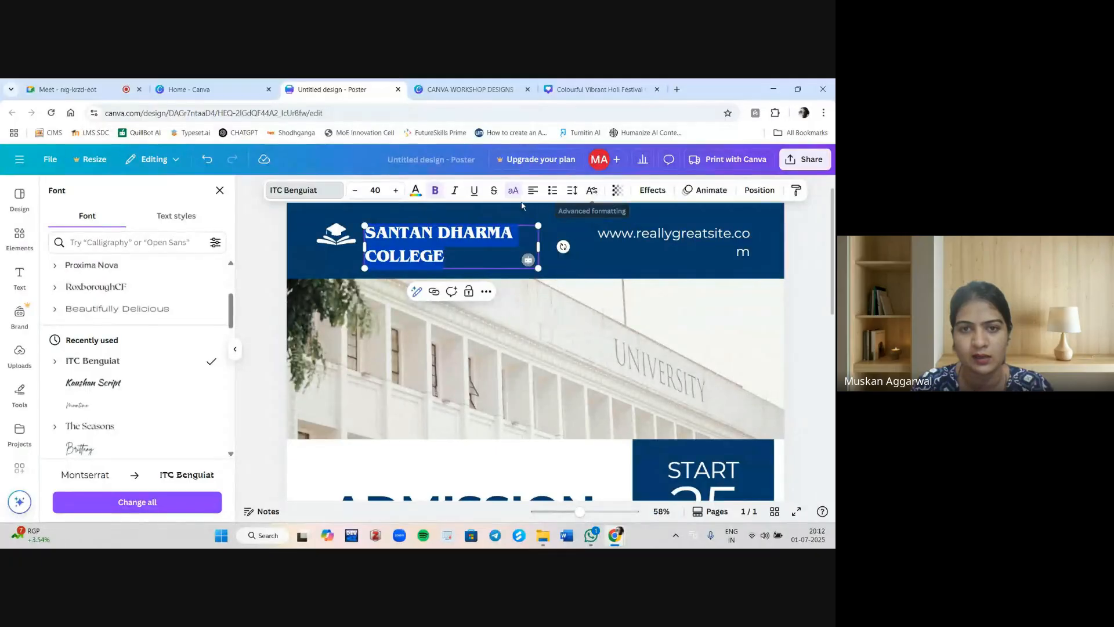
Set the heading's letter spacing to 142 and widen its text box so the name fits on two lines.
click(572, 191)
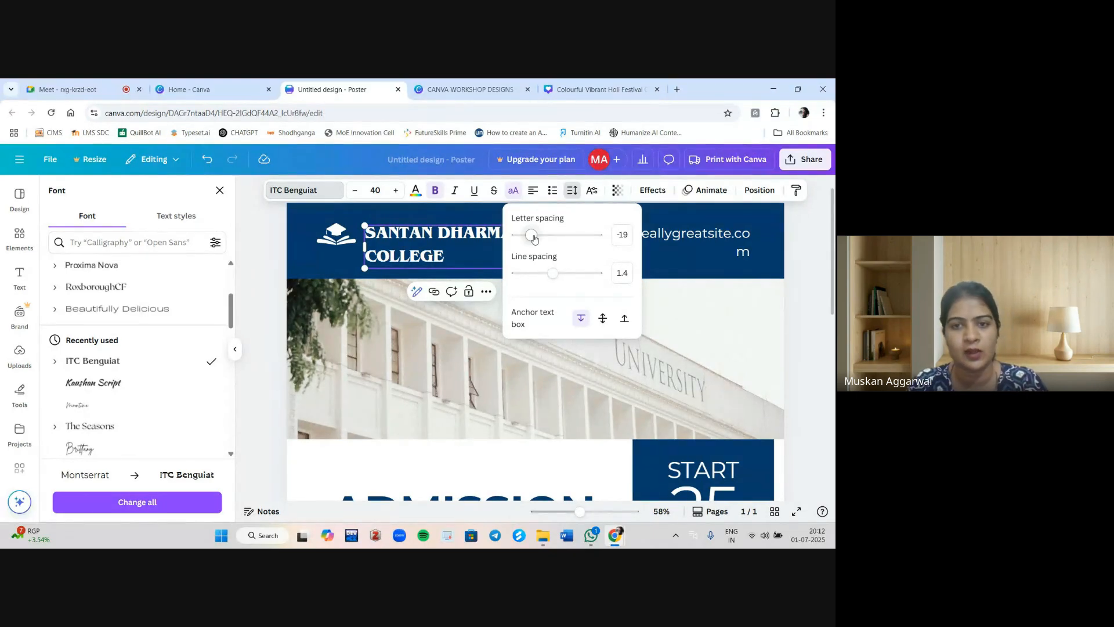
drag(533, 237, 545, 238)
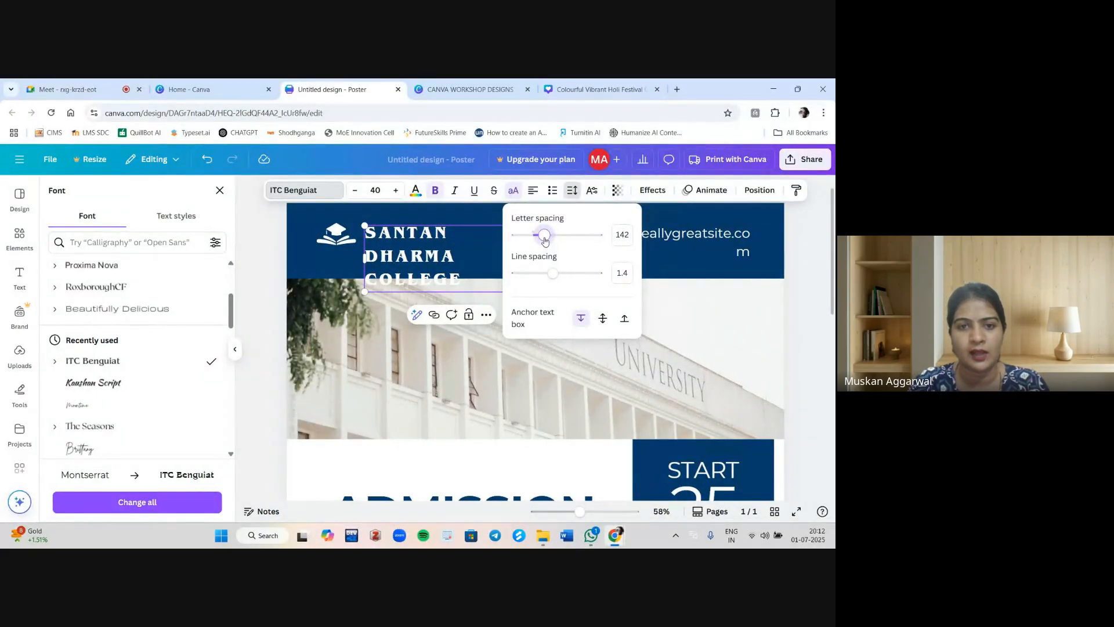
click(432, 217)
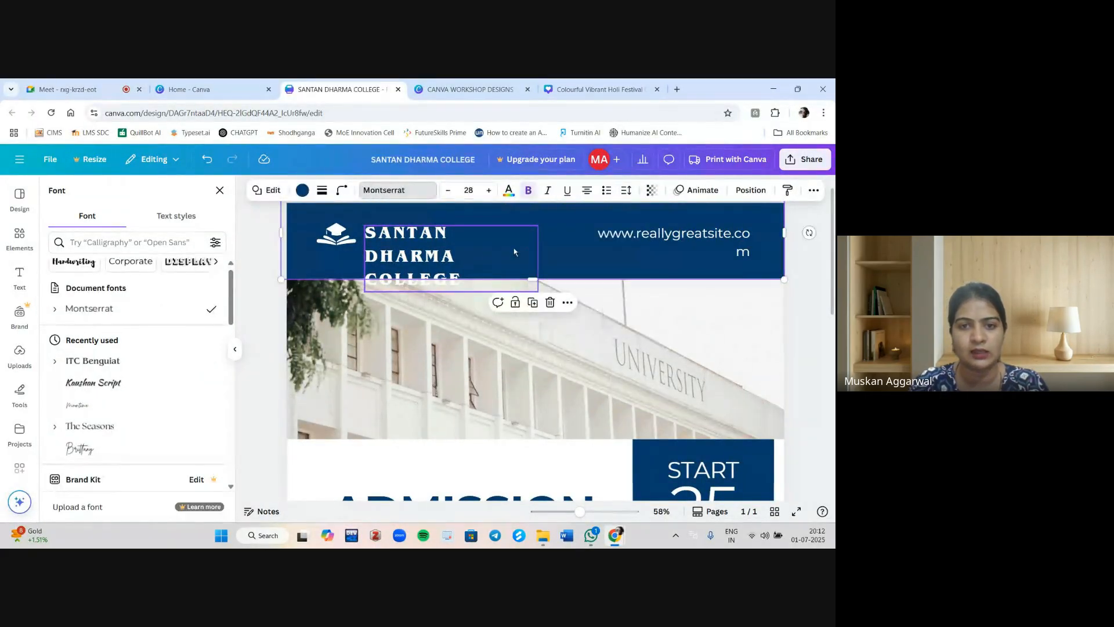
click(477, 252)
drag(540, 254, 599, 243)
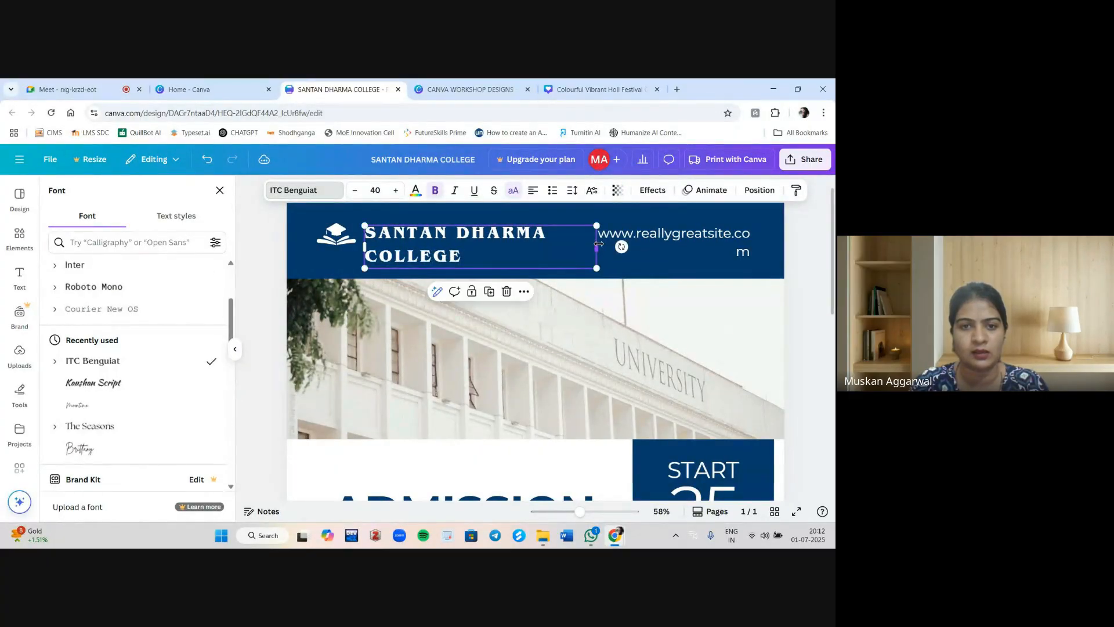
click(632, 240)
double_click(632, 240)
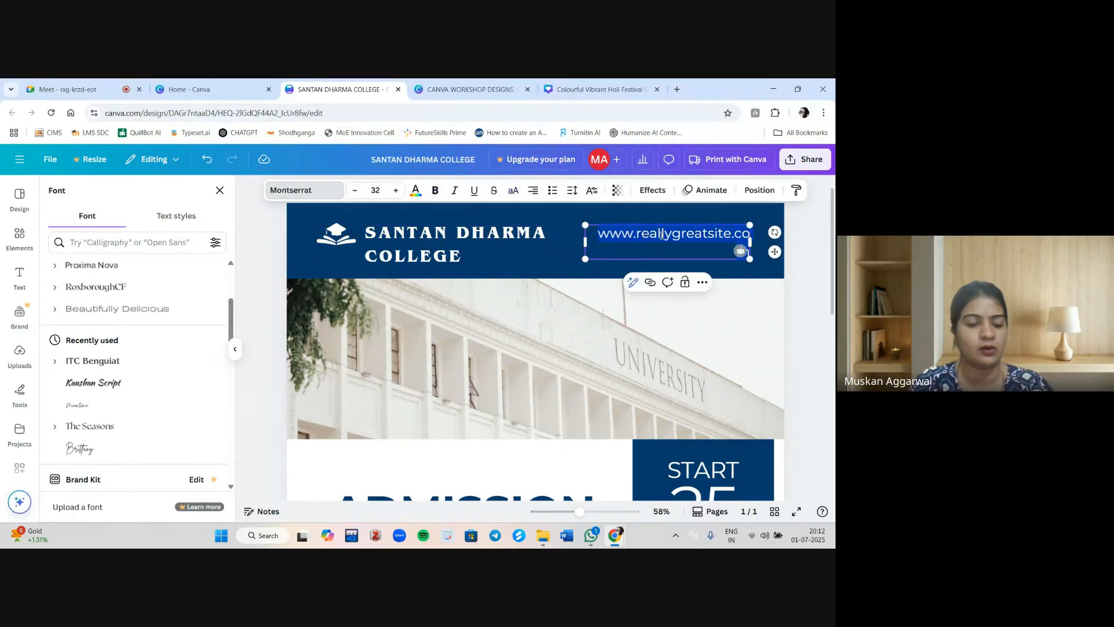
key(BackSpace)
text(0WW)
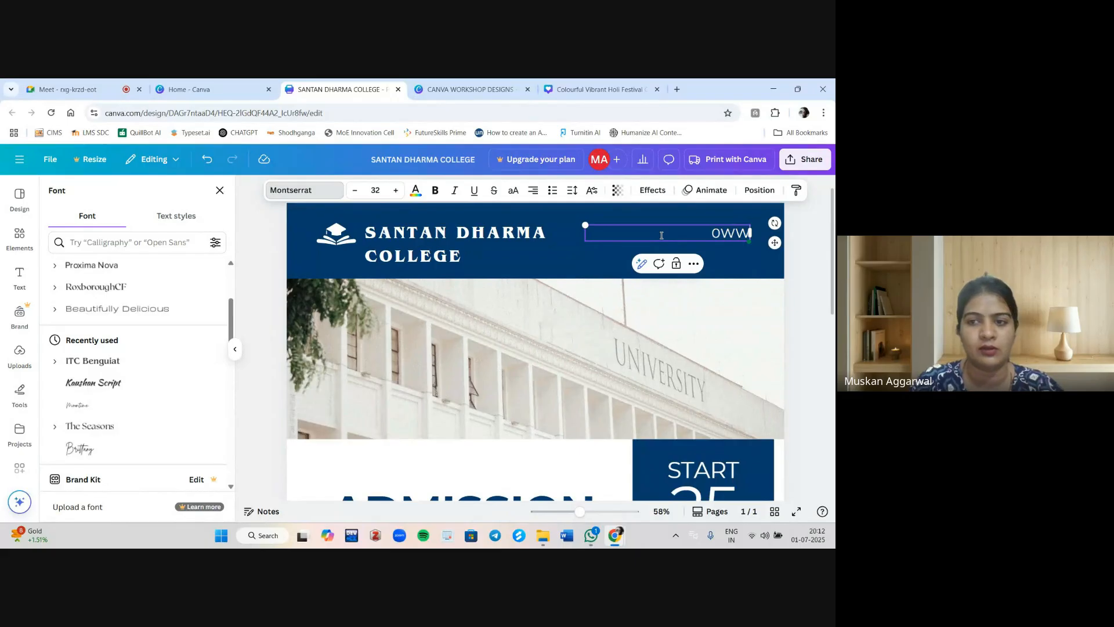
key(BackSpace)
key(BackSpace)
key(BackSpace)
text(WW)
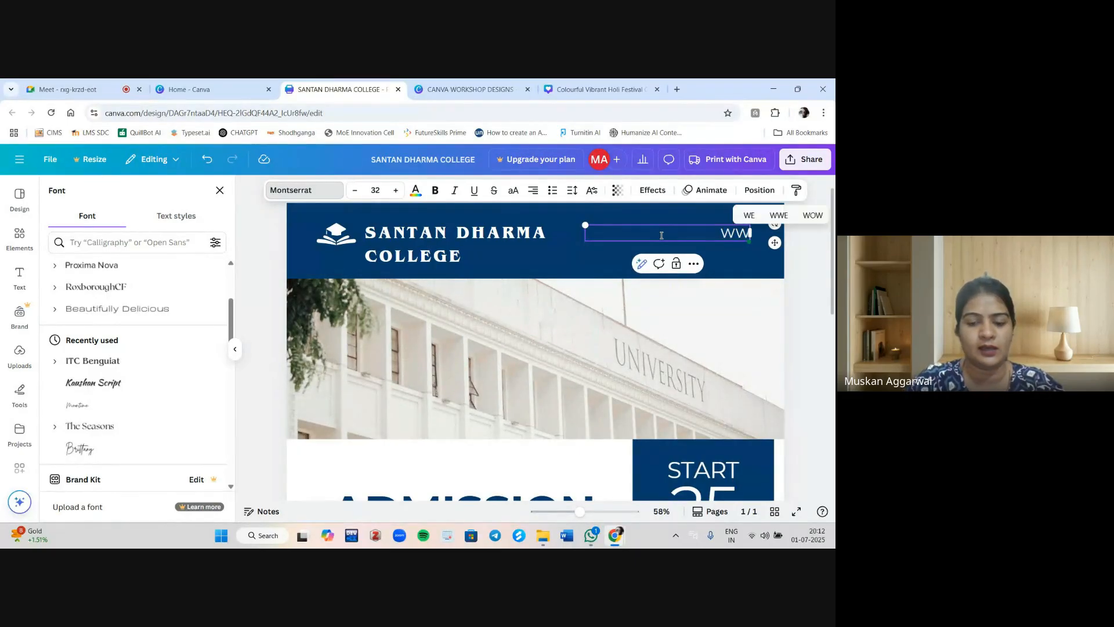
text(W)
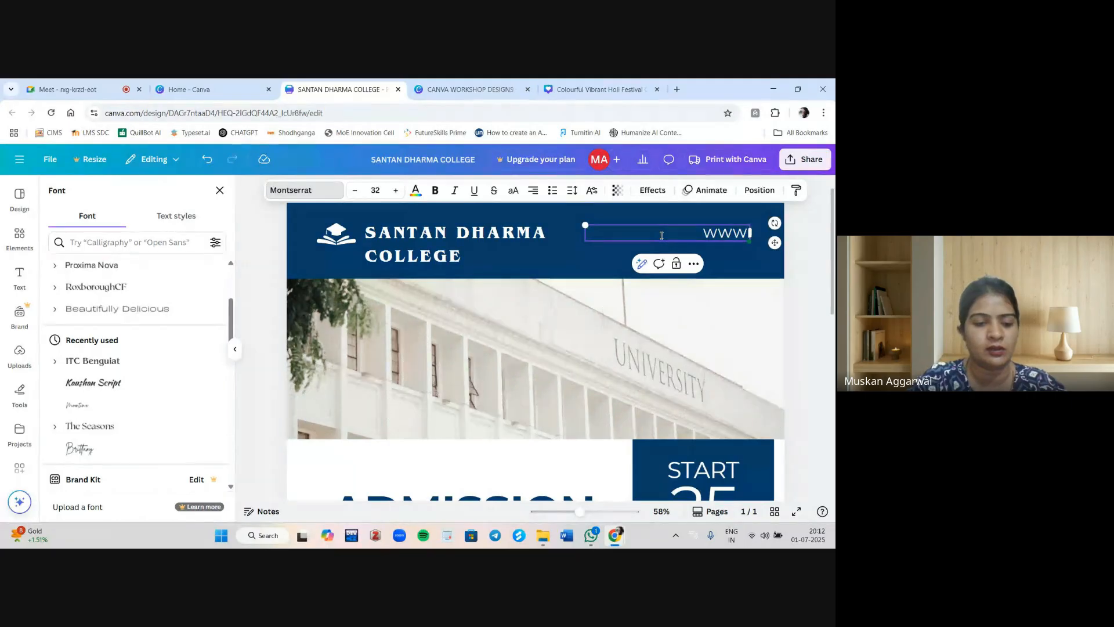
text(.SDCOLLEGE)
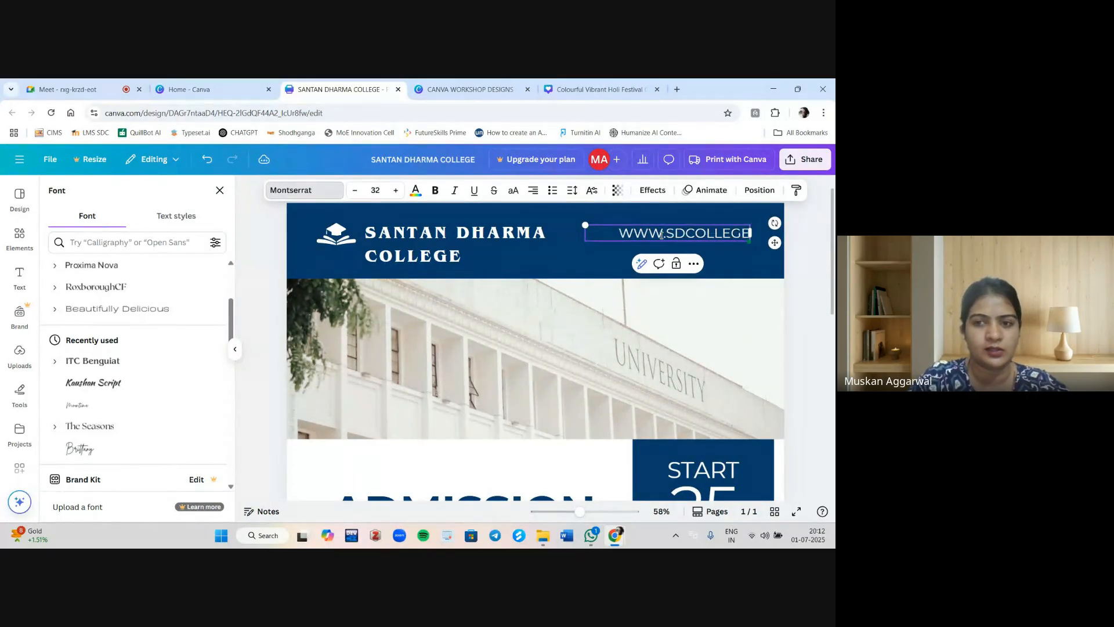
text(AMBAL)
text(.OR)
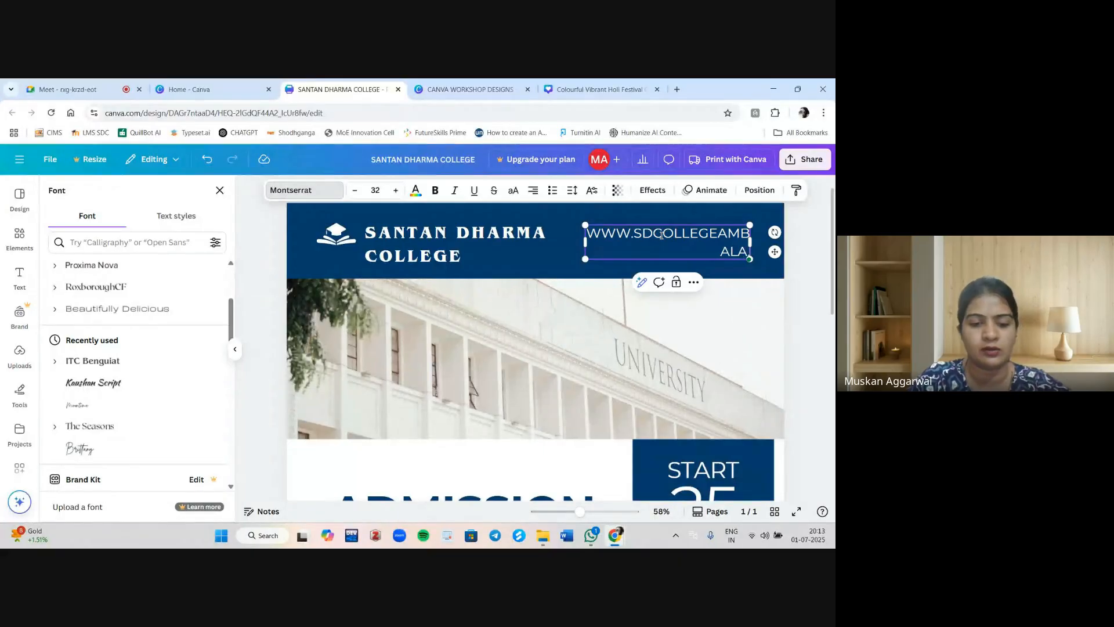
text(G)
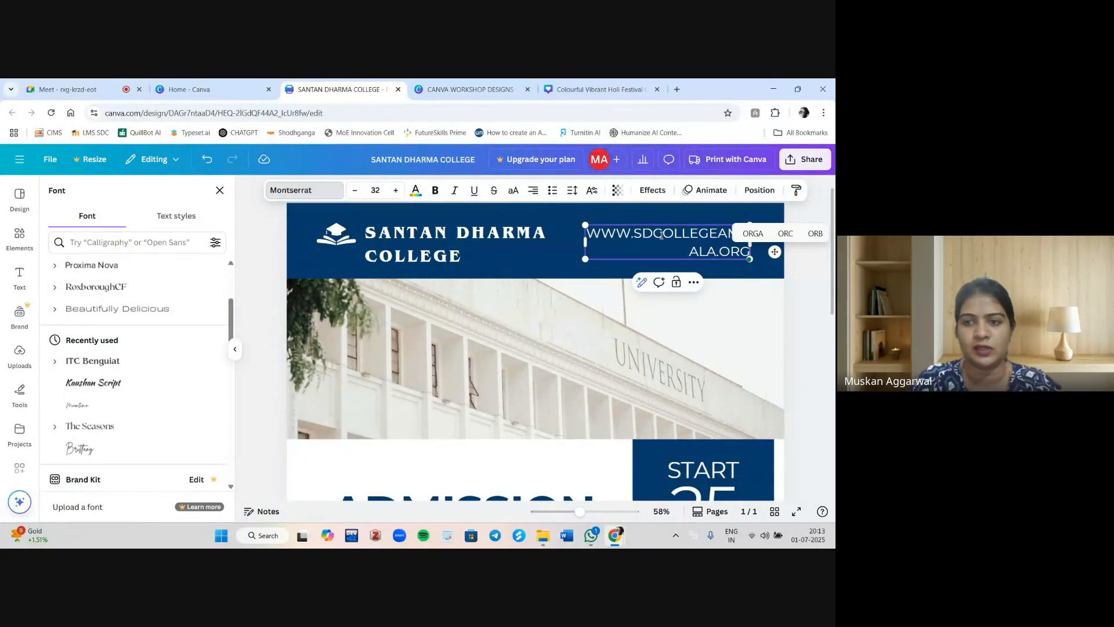
key(ctrl+a)
key(ctrl+c)
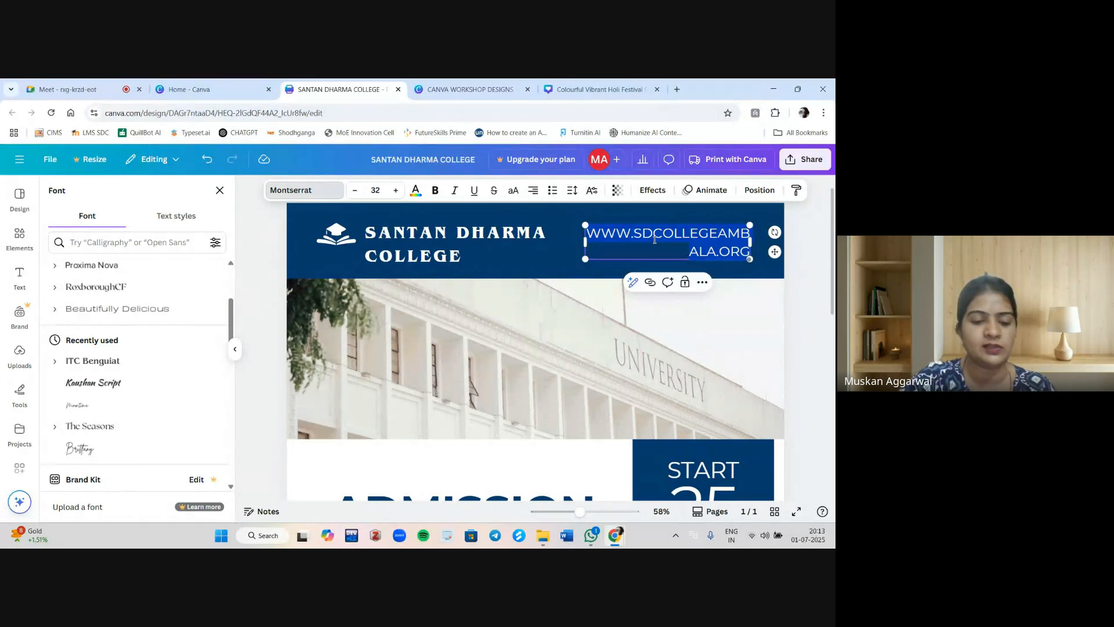
click(652, 285)
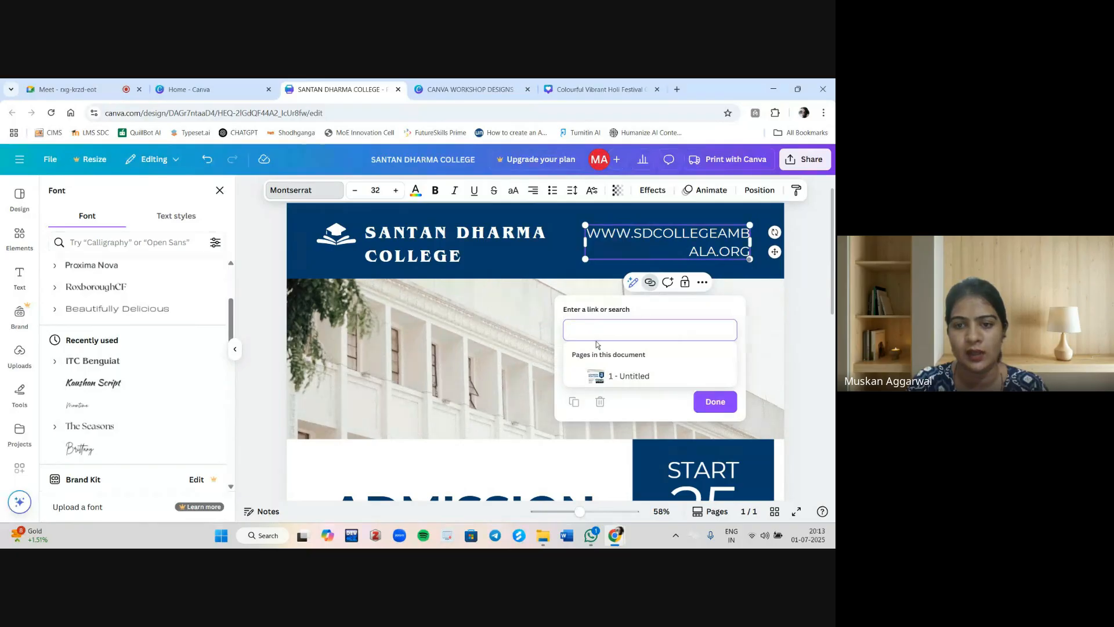
key(ctrl+v)
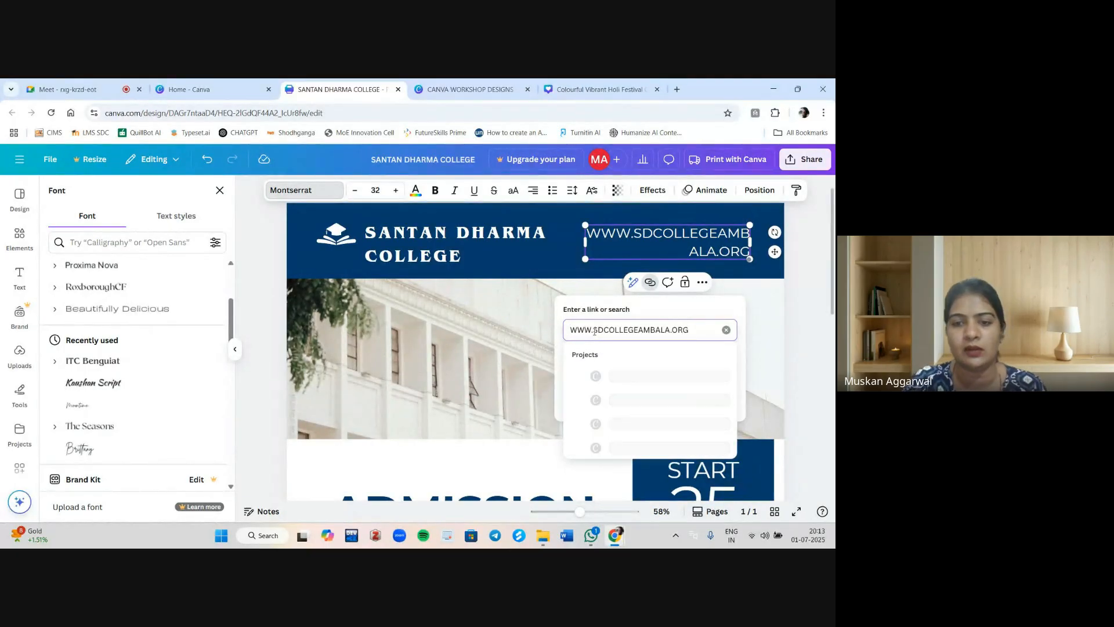
key(Return)
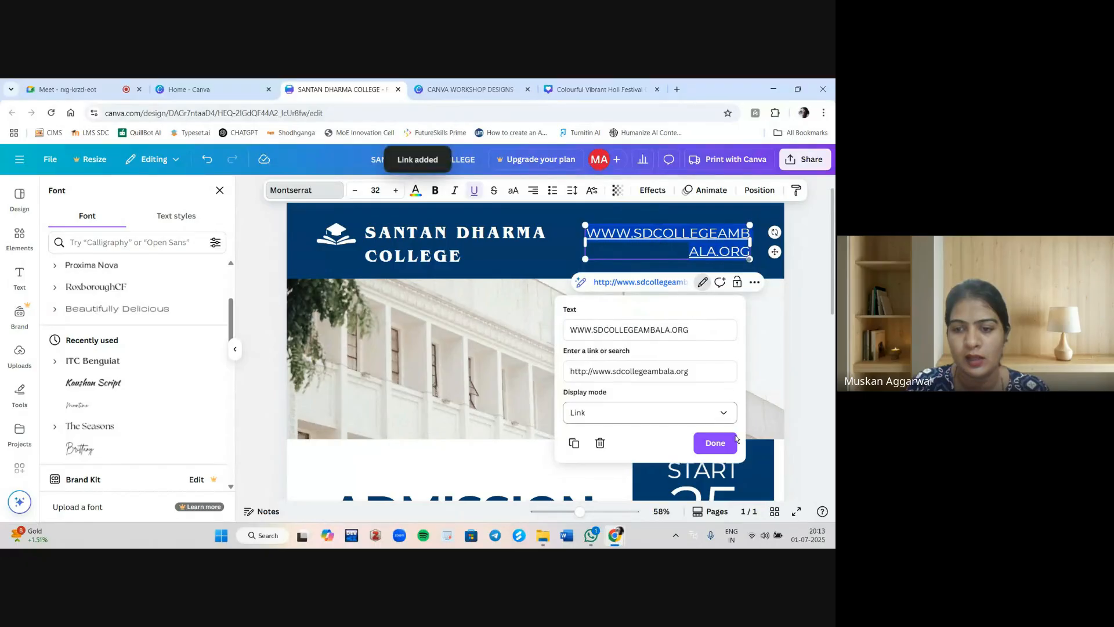
click(716, 443)
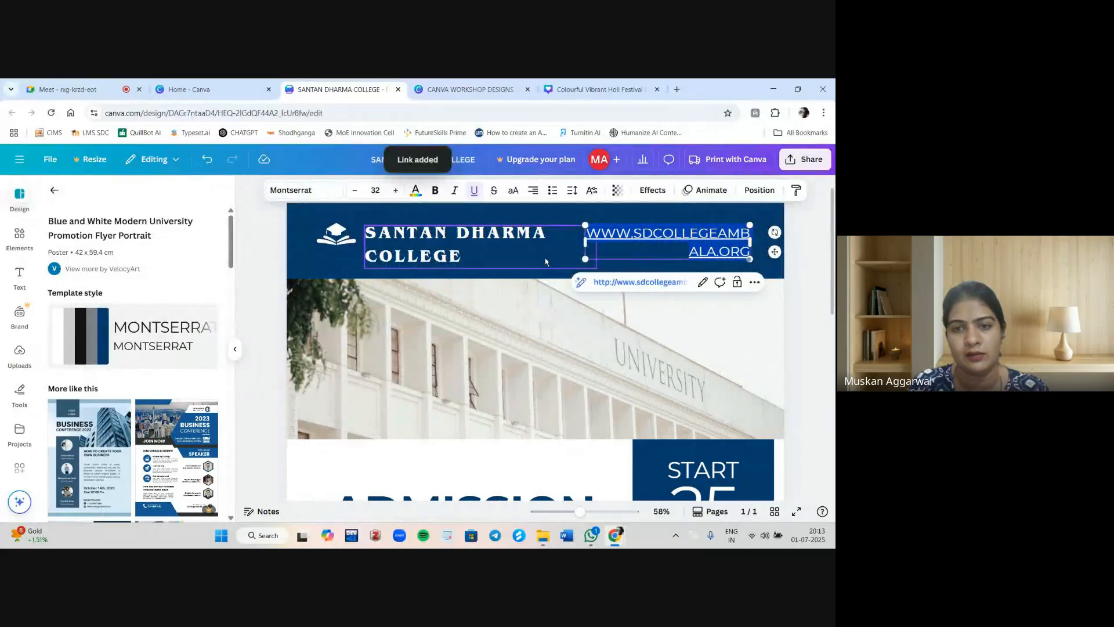
Test the website text's link by opening it in a new tab, then return to the poster design.
click(545, 257)
click(670, 238)
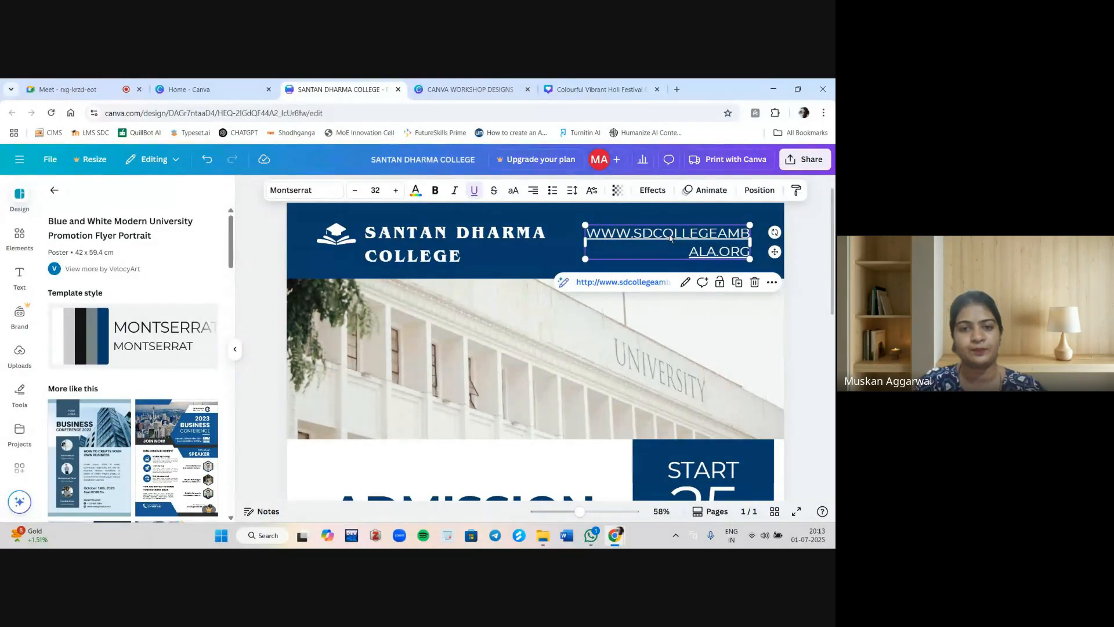
click(803, 244)
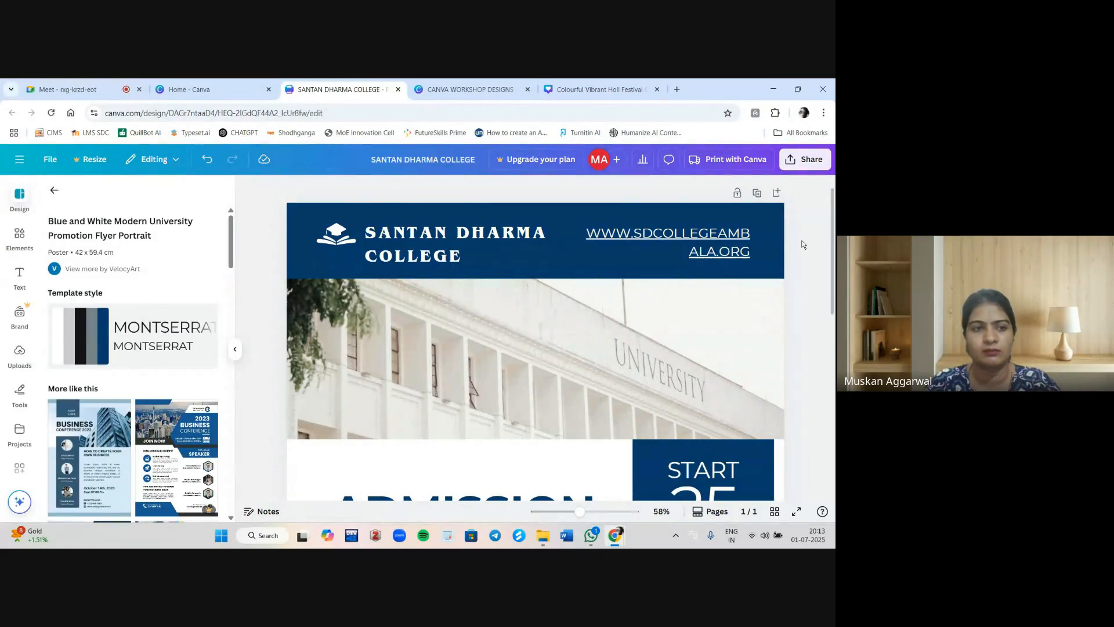
click(748, 253)
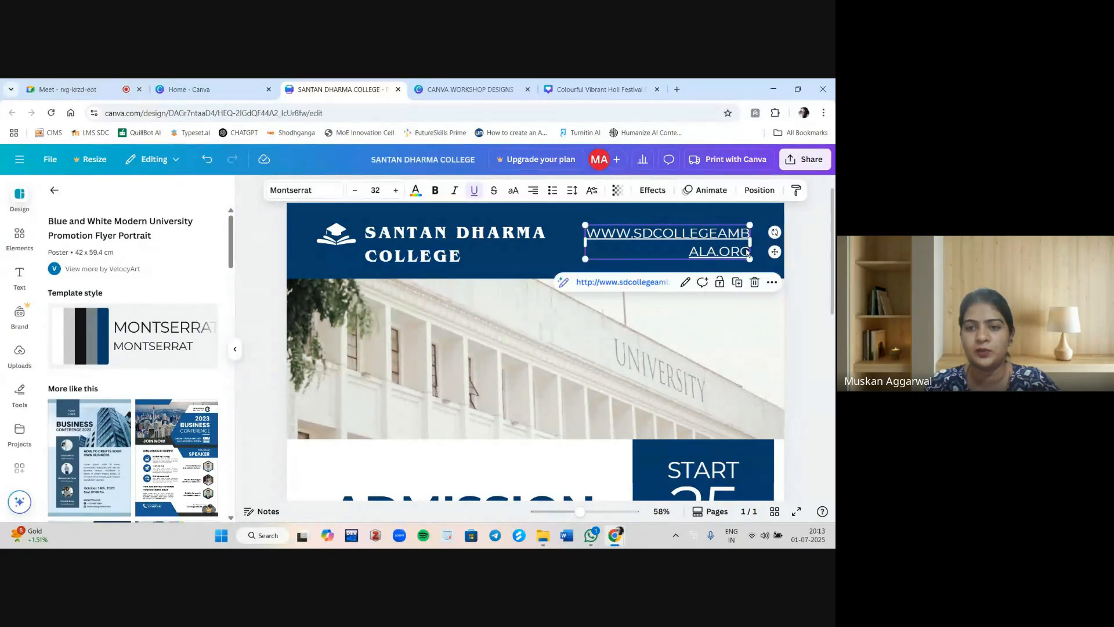
click(619, 284)
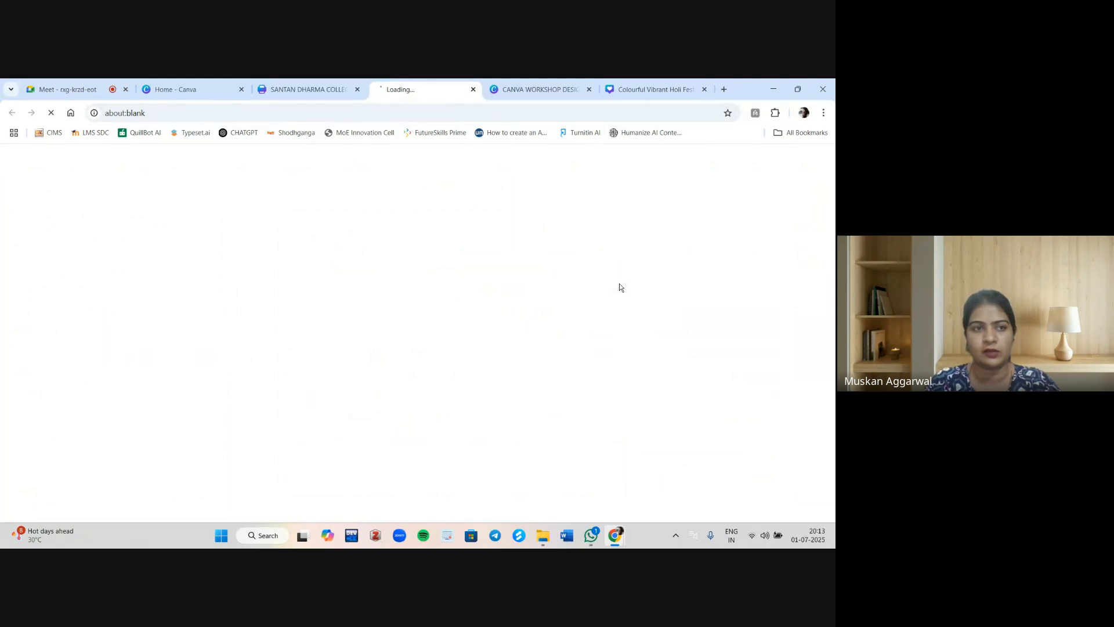
mouse_move(330, 79)
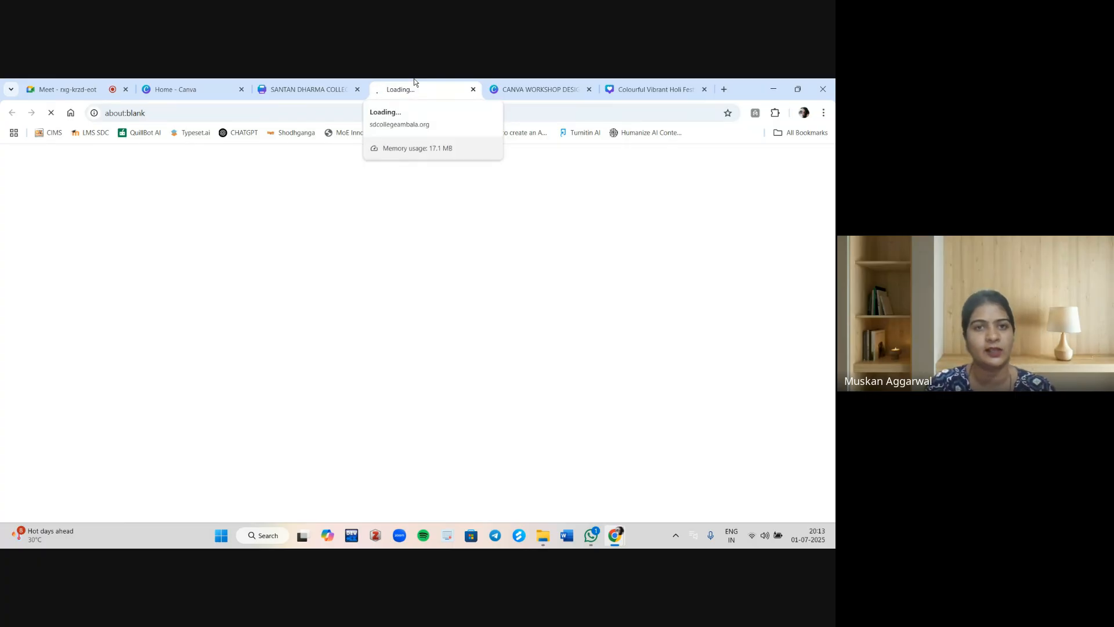
click(333, 82)
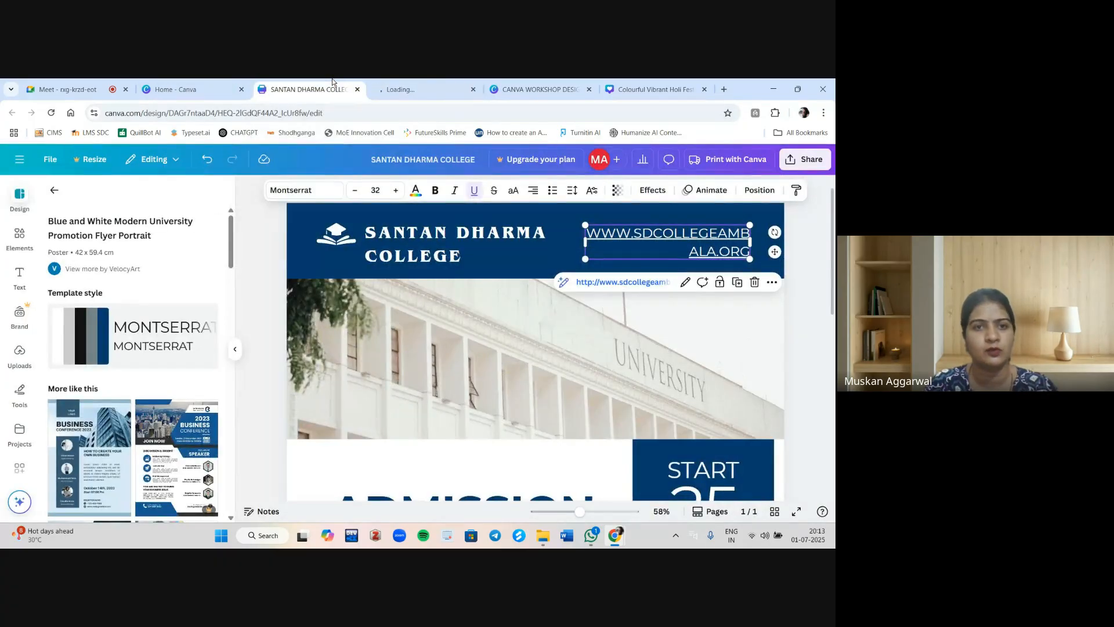
scroll(432, 320, down, 2)
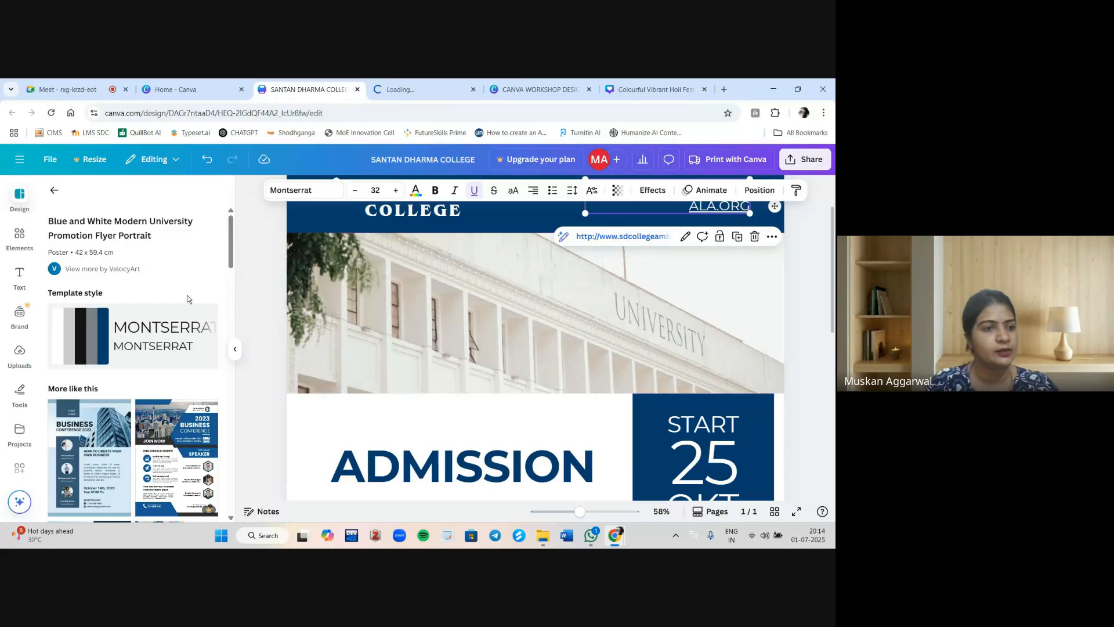
Search the elements library for college student graphics and browse through the graphics results.
click(18, 238)
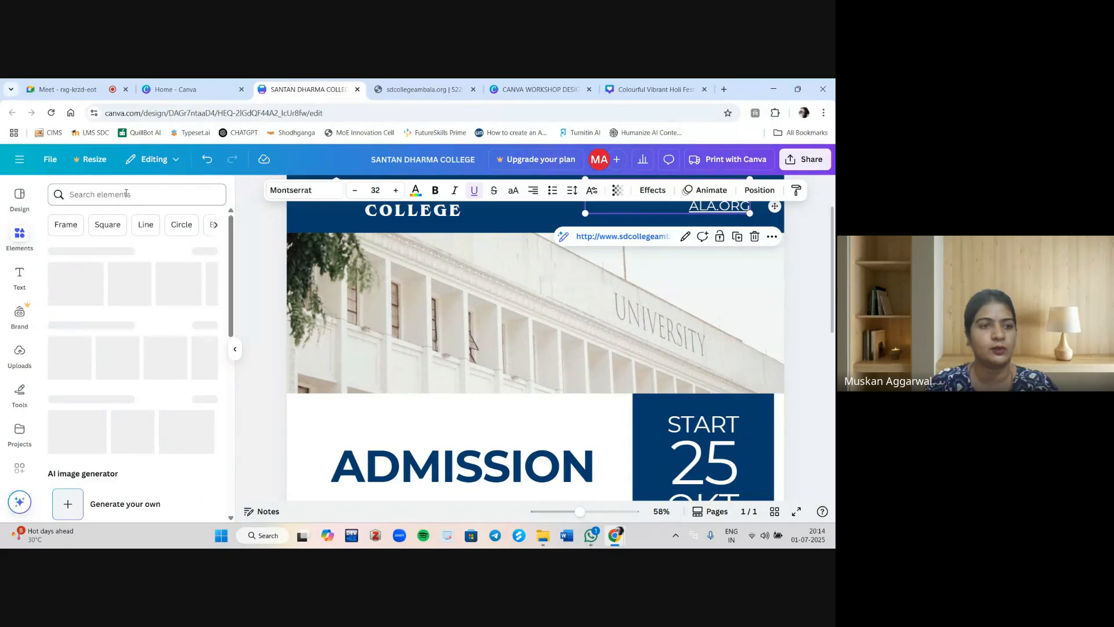
click(126, 194)
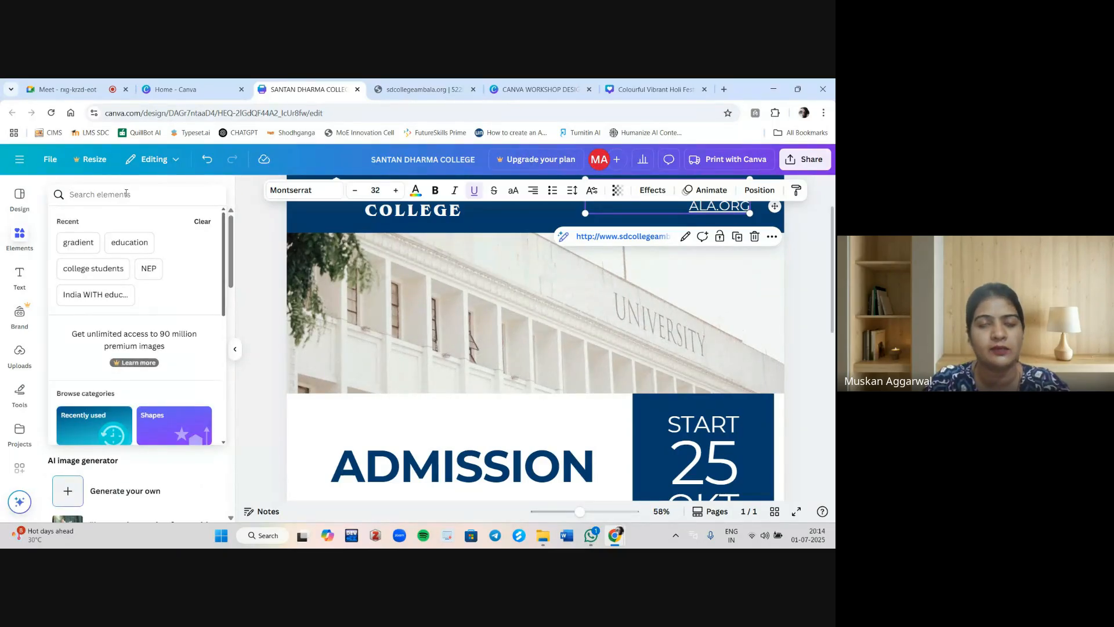
text(COLLEGE)
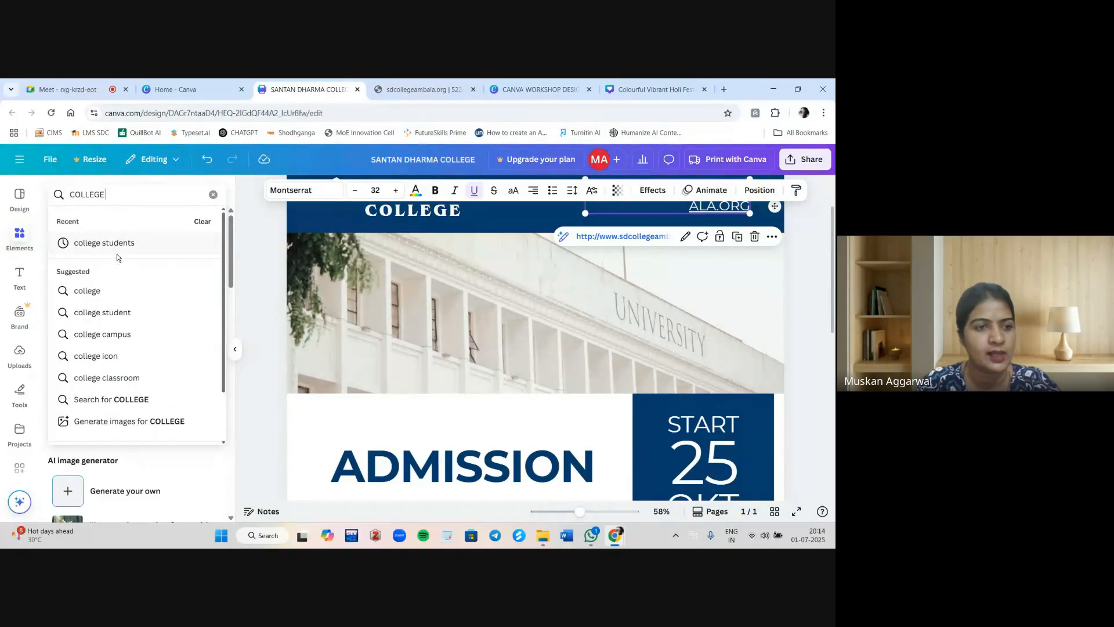
click(110, 314)
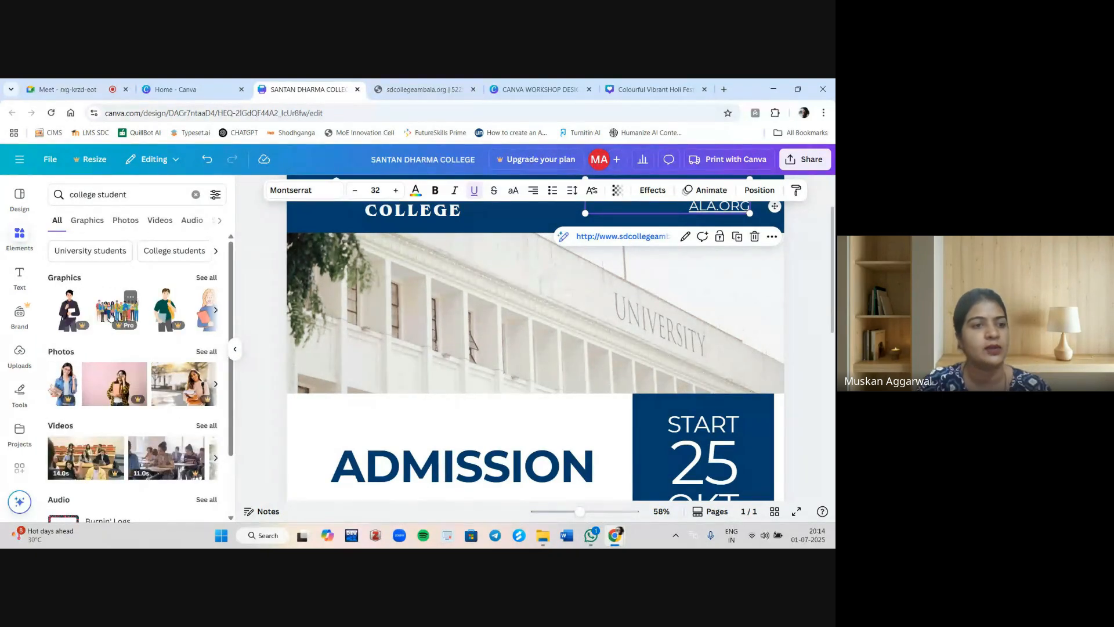
click(201, 278)
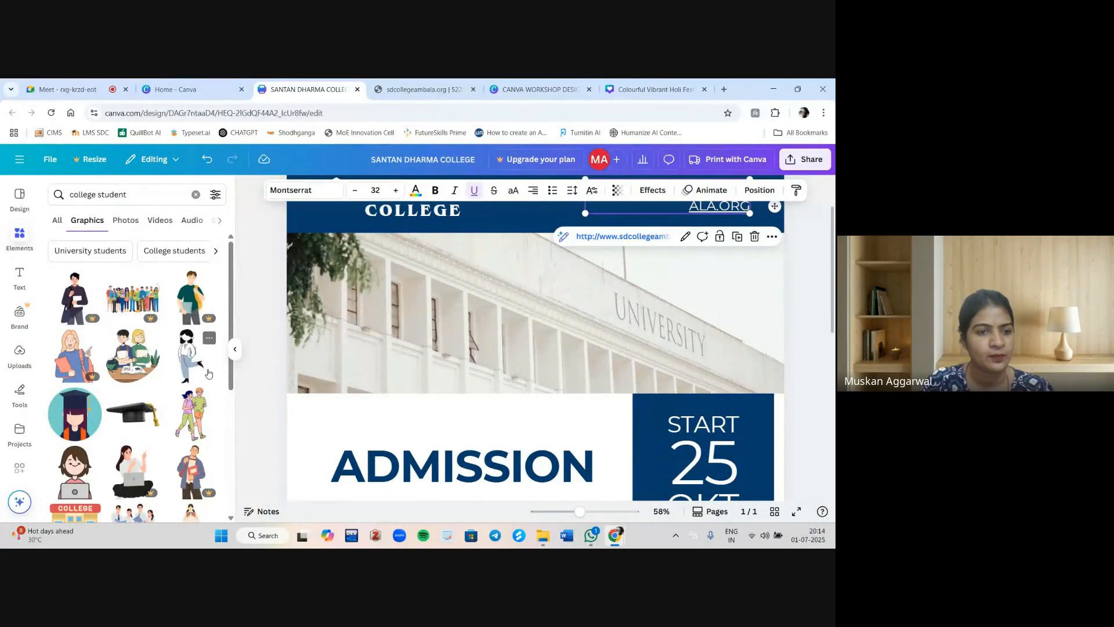
scroll(209, 373, down, 3)
scroll(209, 373, up, 4)
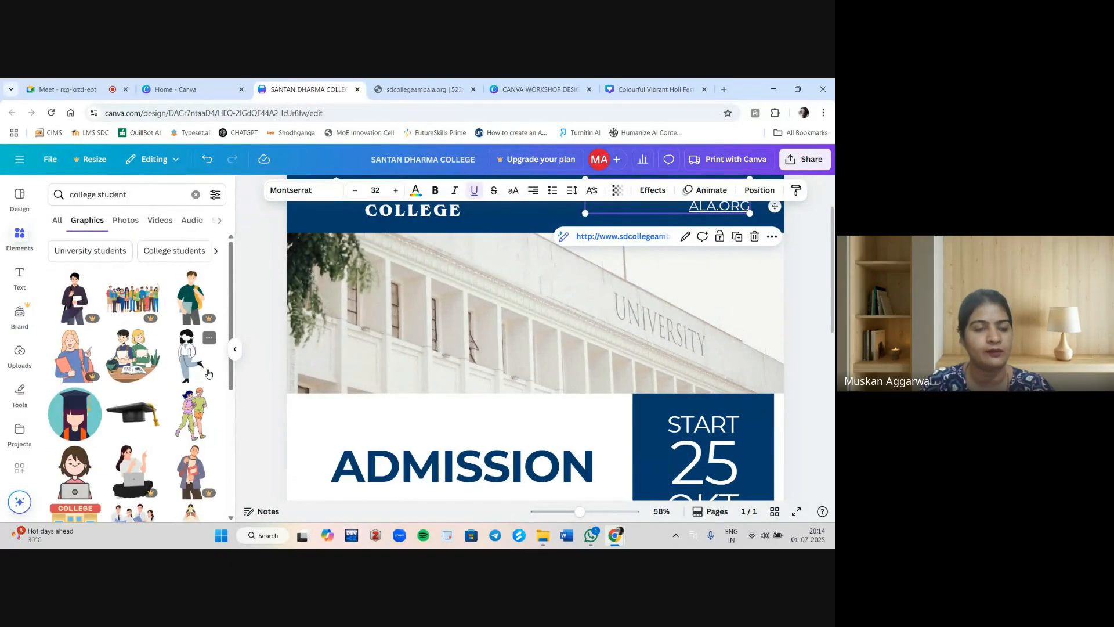
scroll(208, 373, down, 5)
scroll(208, 372, down, 2)
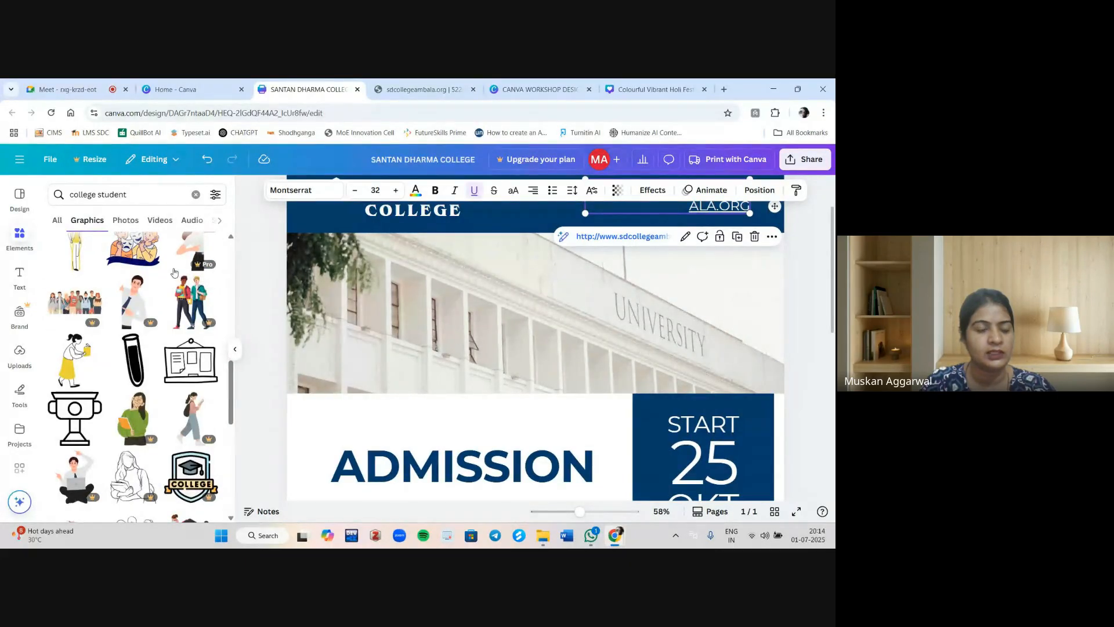
scroll(175, 272, up, 6)
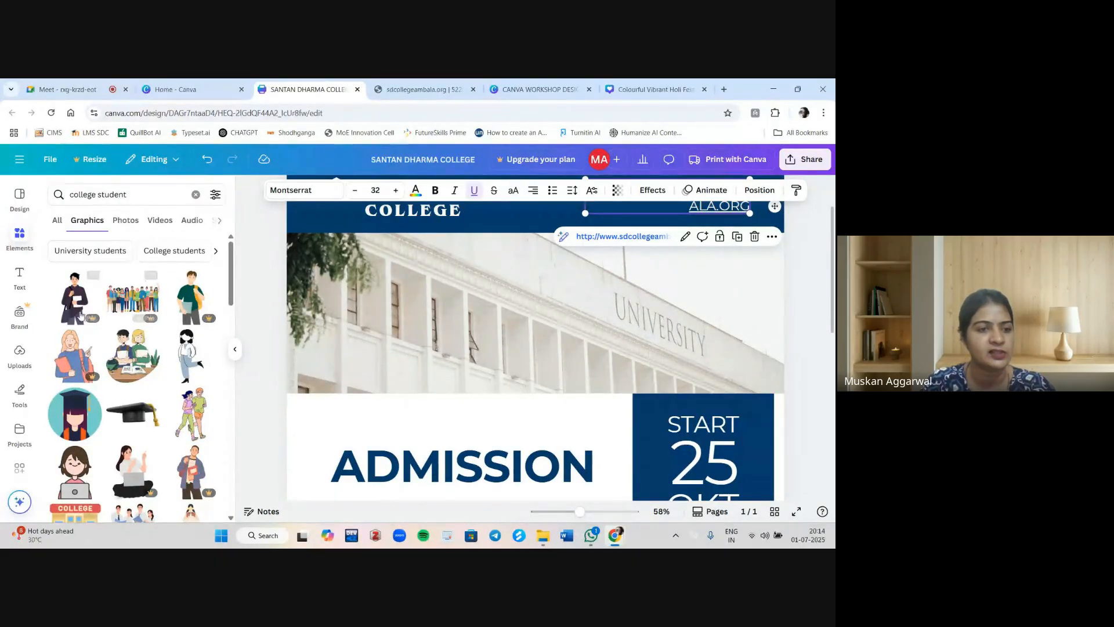
mouse_move(88, 319)
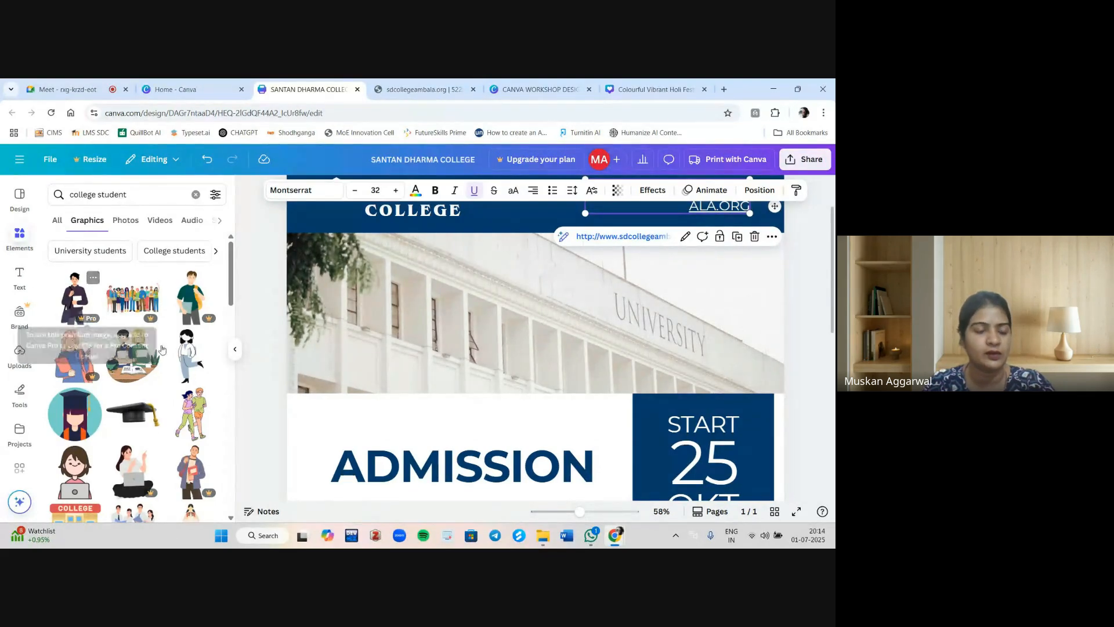
scroll(192, 375, down, 1)
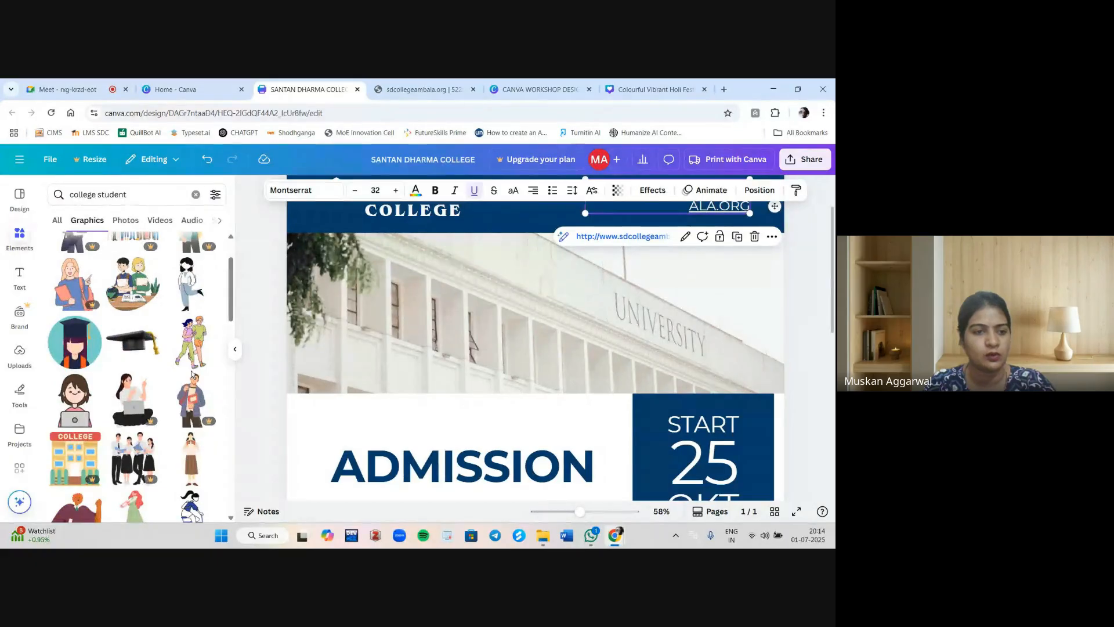
scroll(193, 375, down, 5)
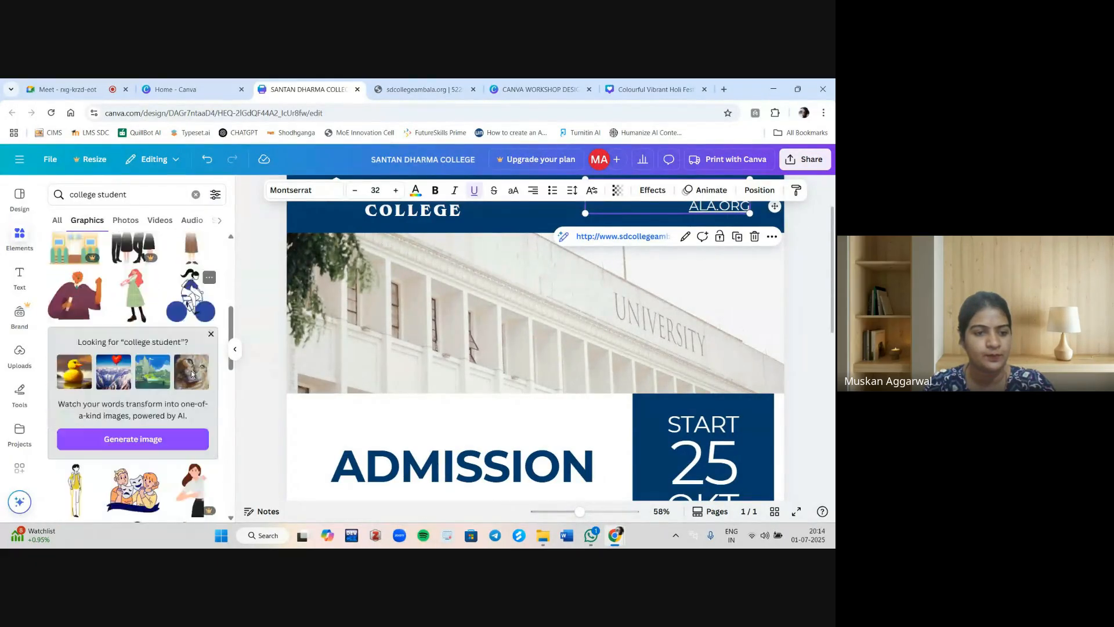
scroll(192, 375, down, 5)
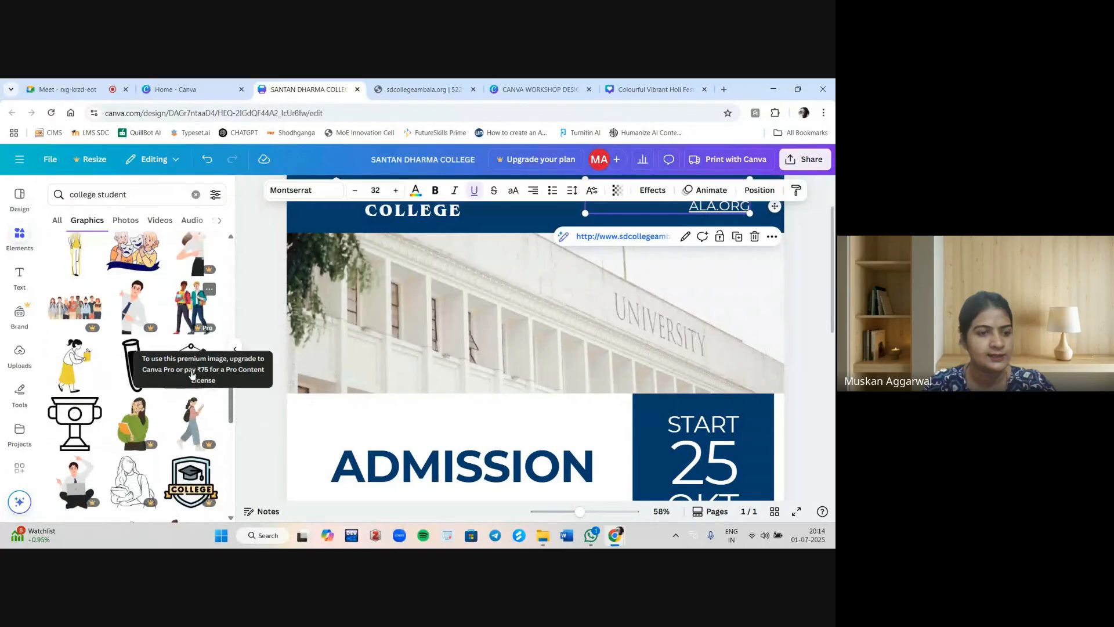
scroll(192, 375, down, 1)
scroll(192, 375, up, 1)
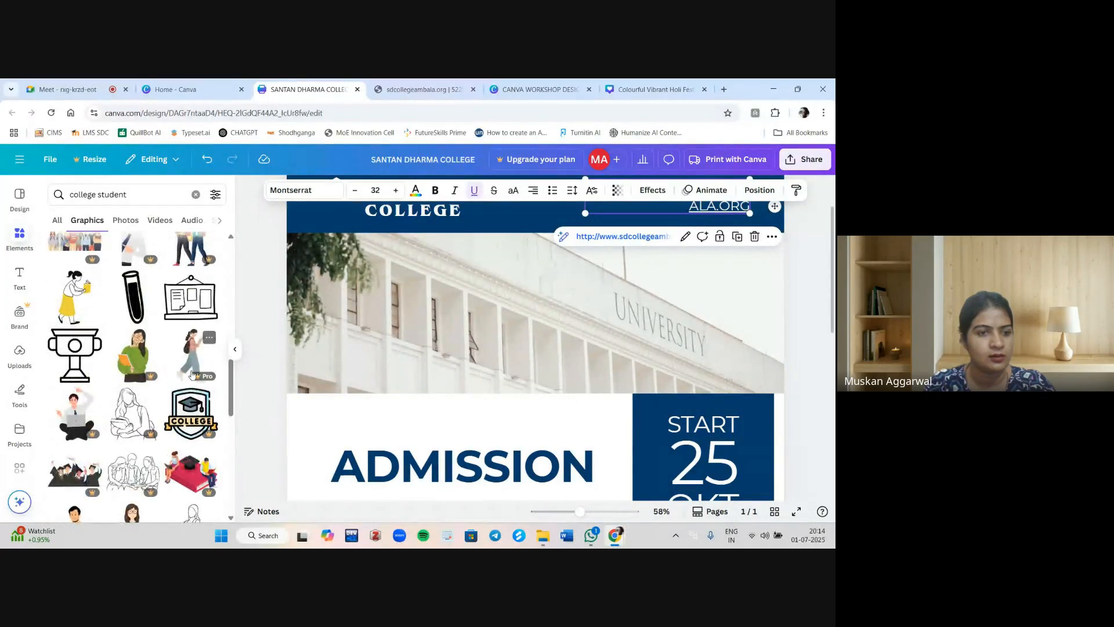
scroll(145, 383, down, 4)
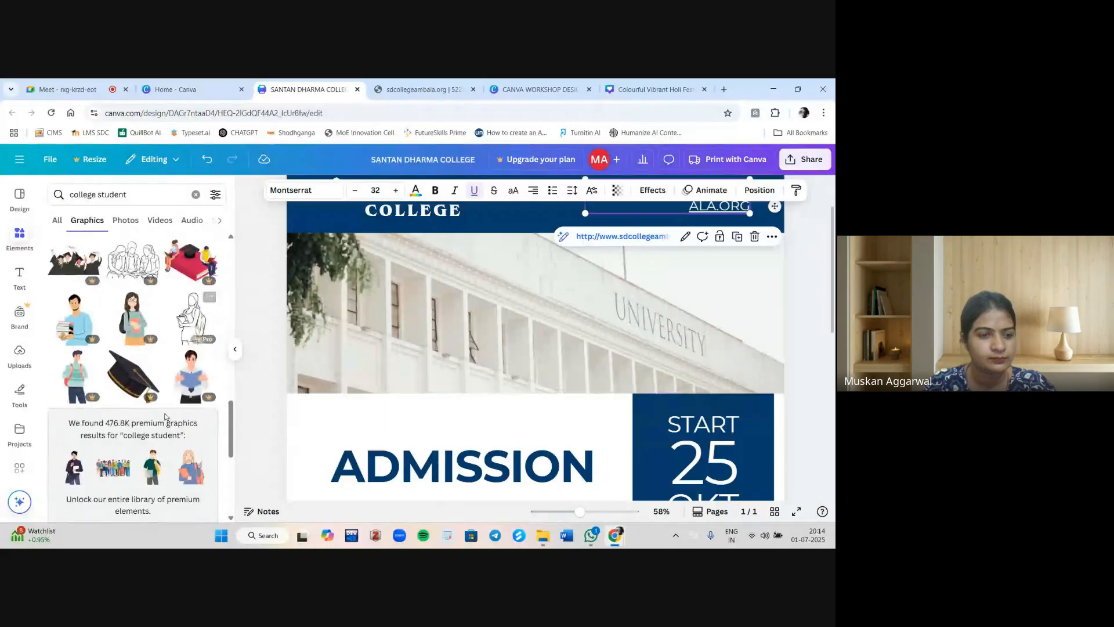
scroll(166, 417, up, 13)
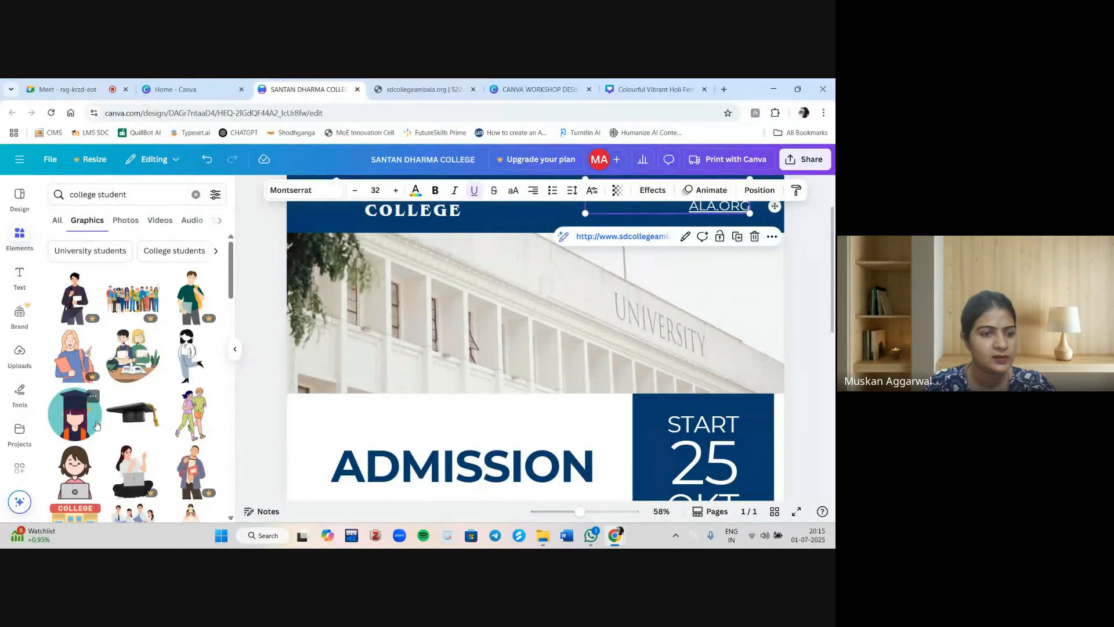
Add the circular graduate girl graphic and shrink it into the upper-left corner of the building photo.
click(75, 414)
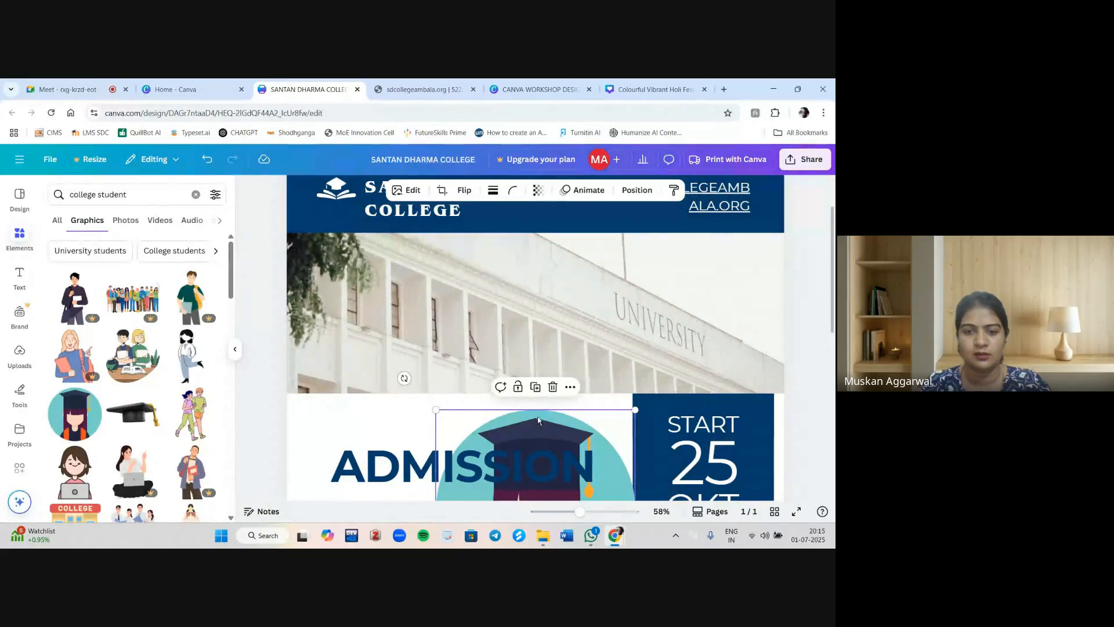
drag(557, 371, 604, 283)
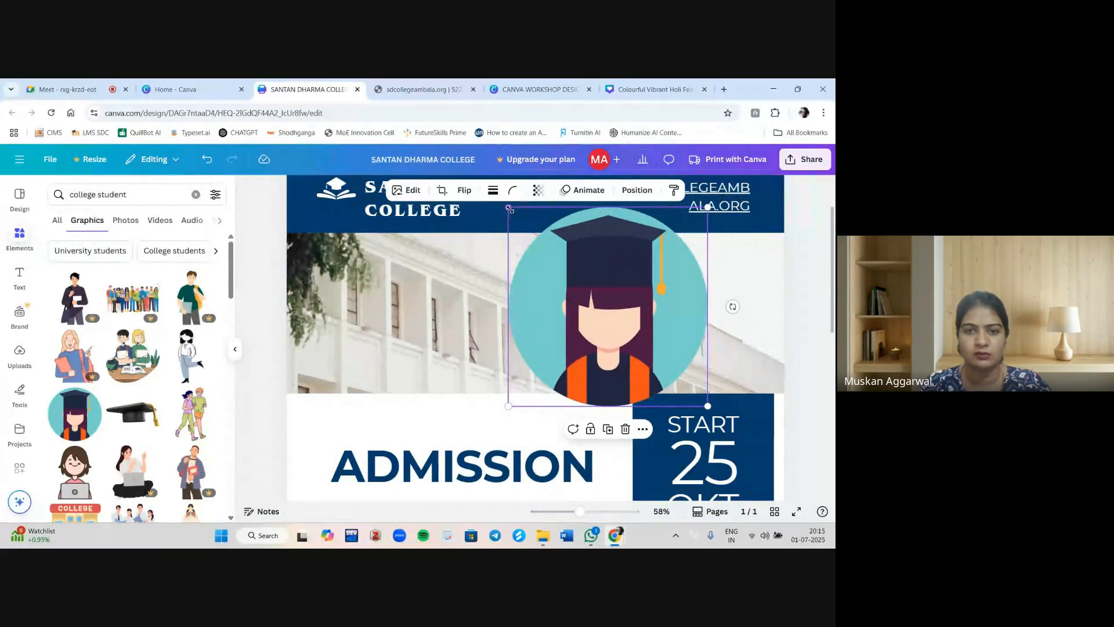
drag(521, 215, 592, 285)
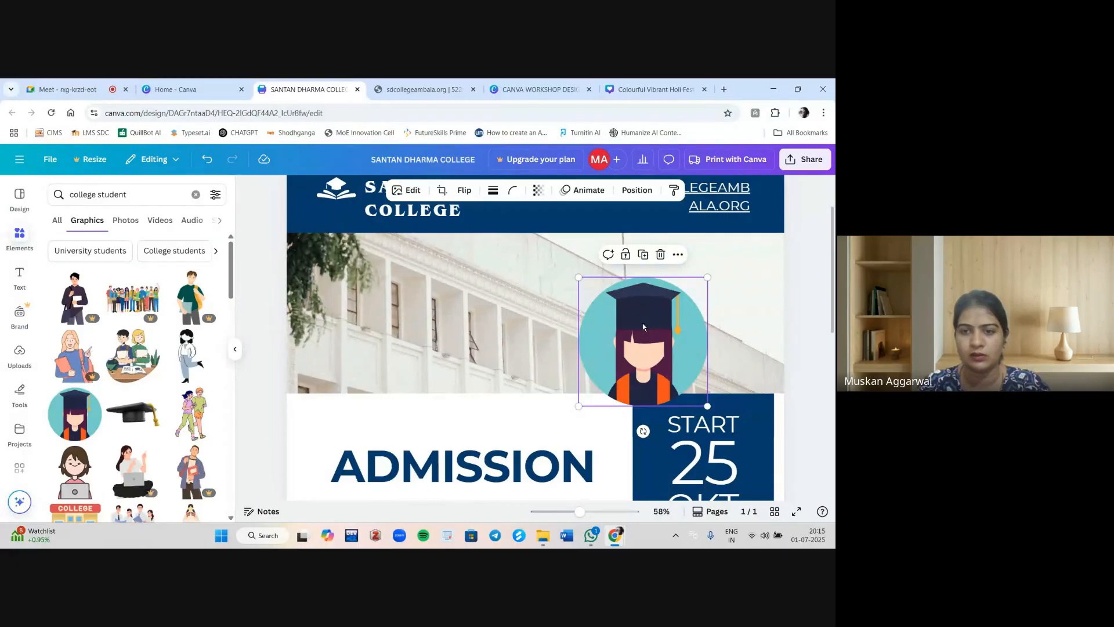
drag(643, 326, 356, 282)
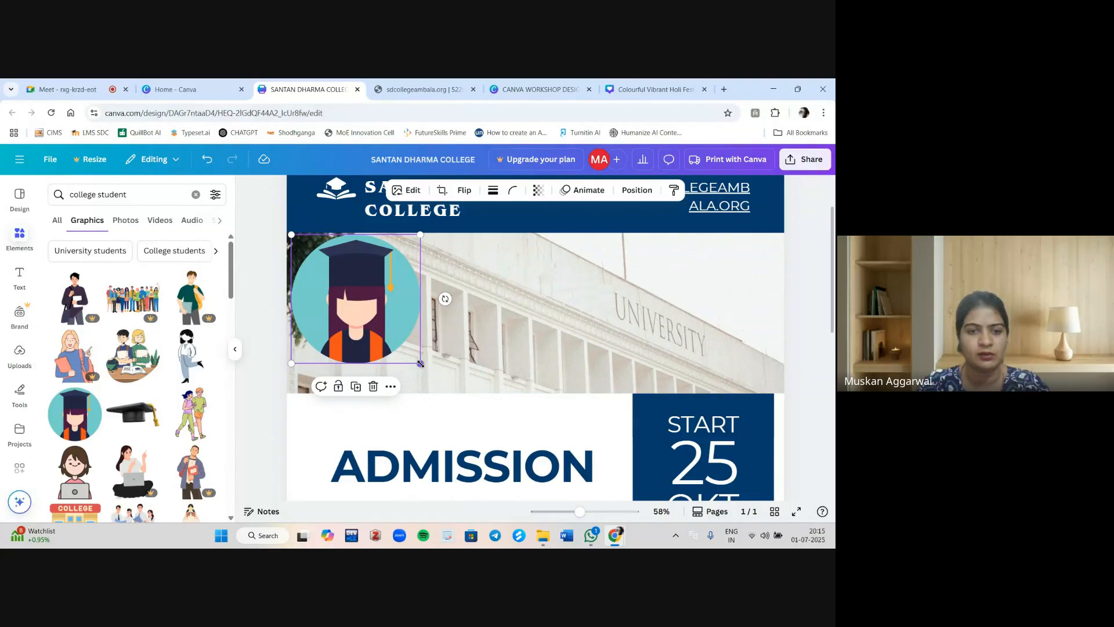
drag(420, 363, 358, 303)
Delete the graduation-cap logo from the header beside the college name.
click(410, 312)
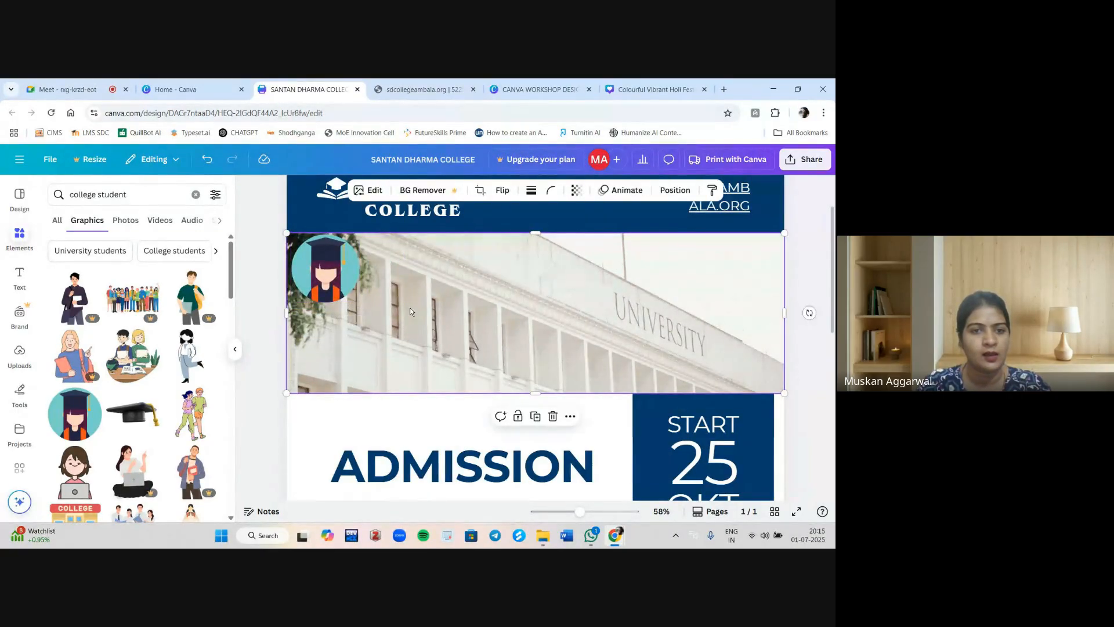
scroll(337, 295, up, 2)
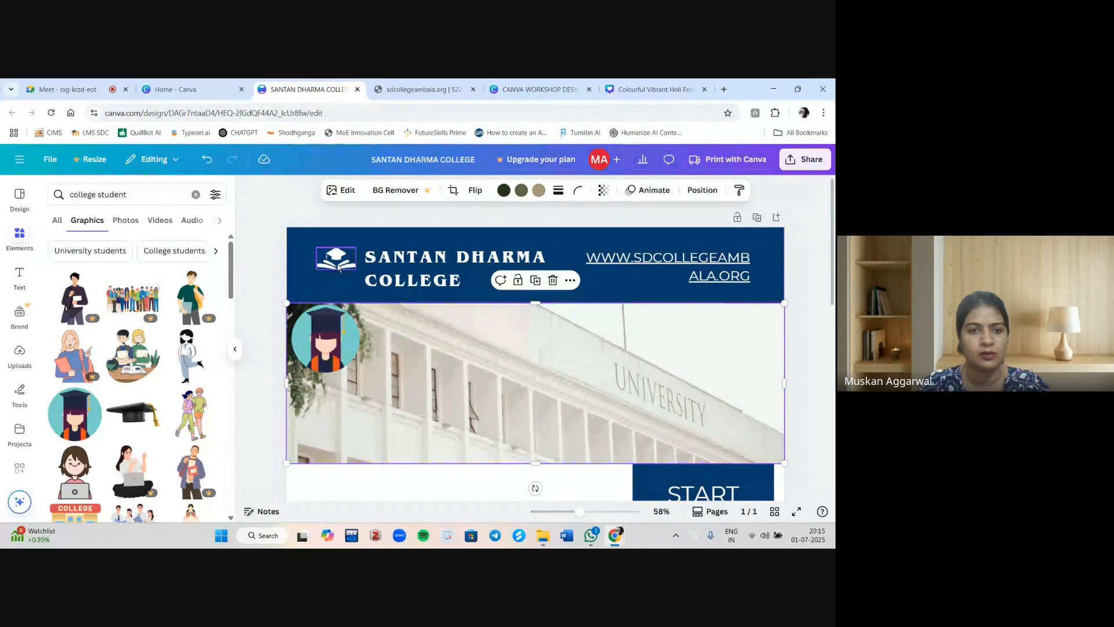
click(338, 266)
key(Delete)
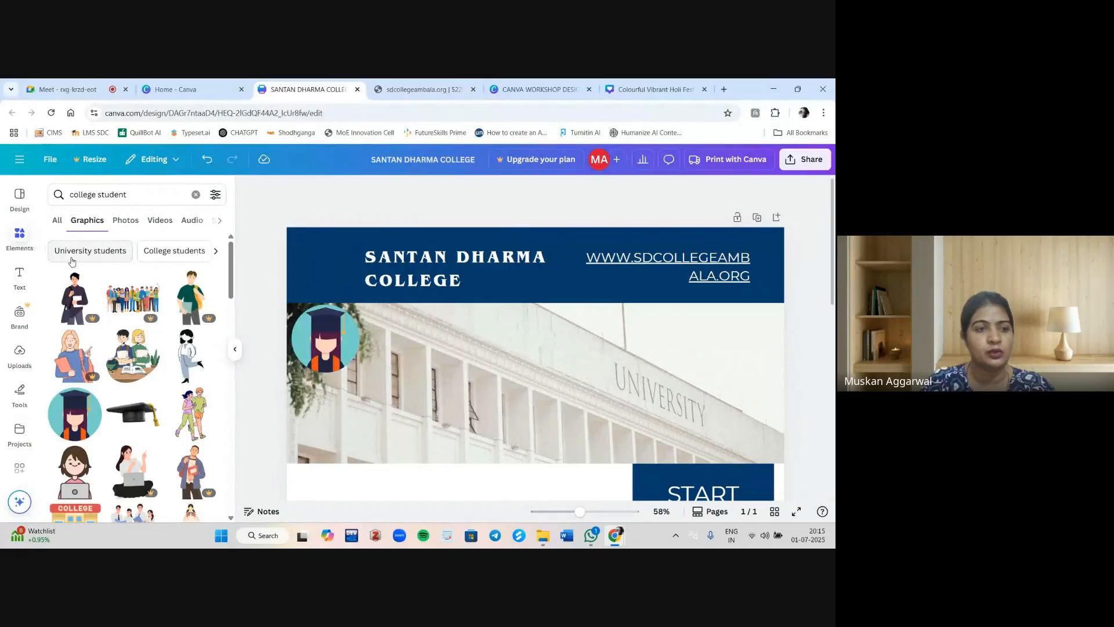
Browse the uploaded images for a college logo, opening and cancelling the file upload dialog.
click(19, 351)
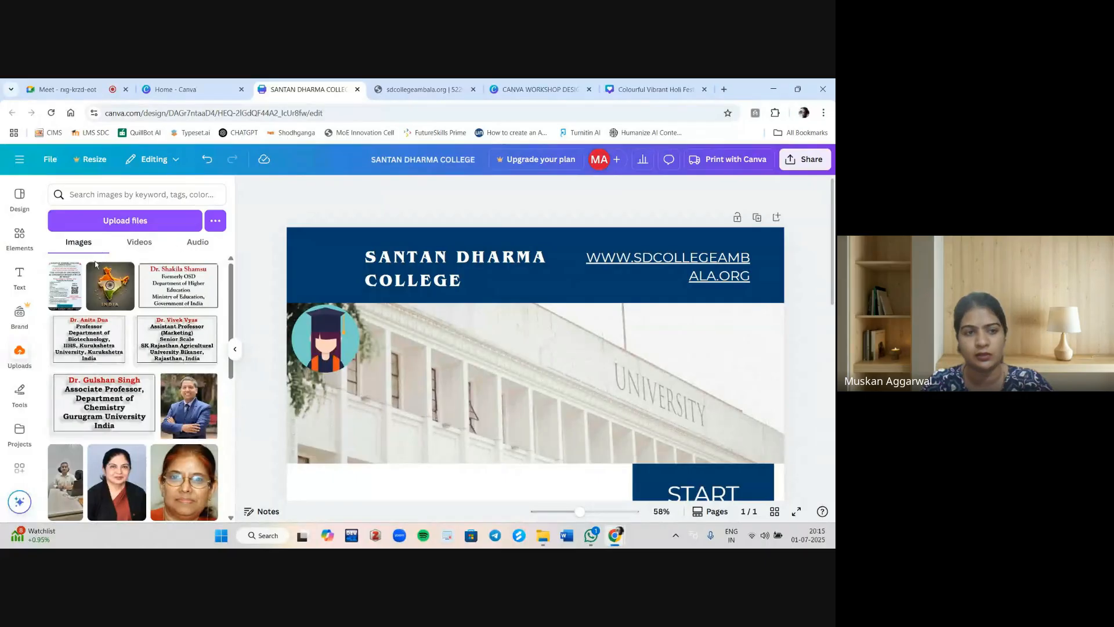
scroll(150, 430, down, 5)
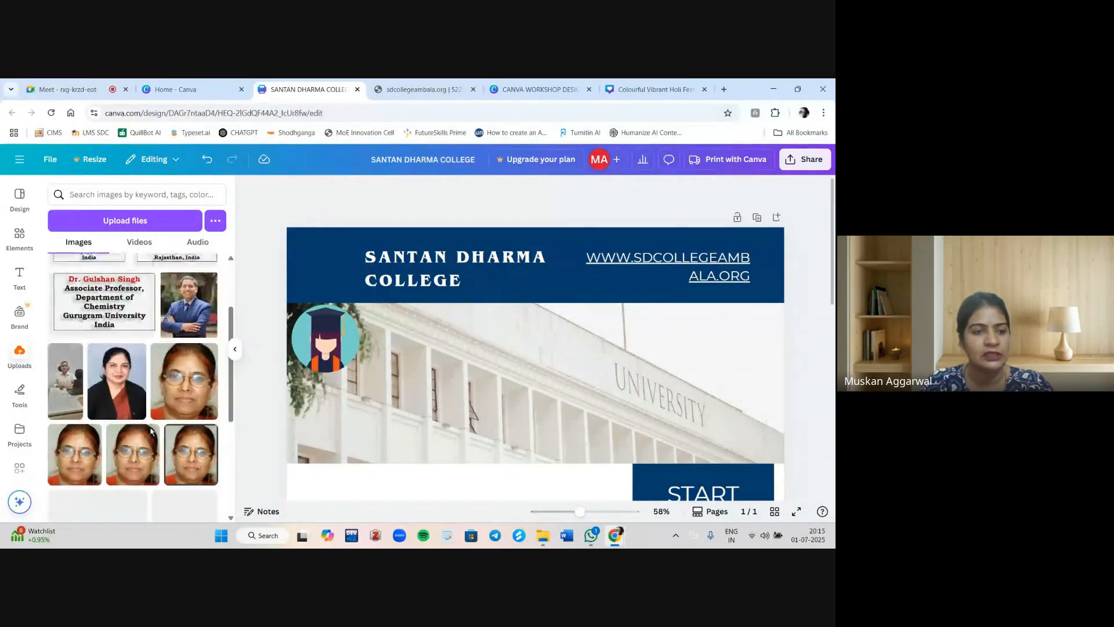
scroll(150, 431, down, 5)
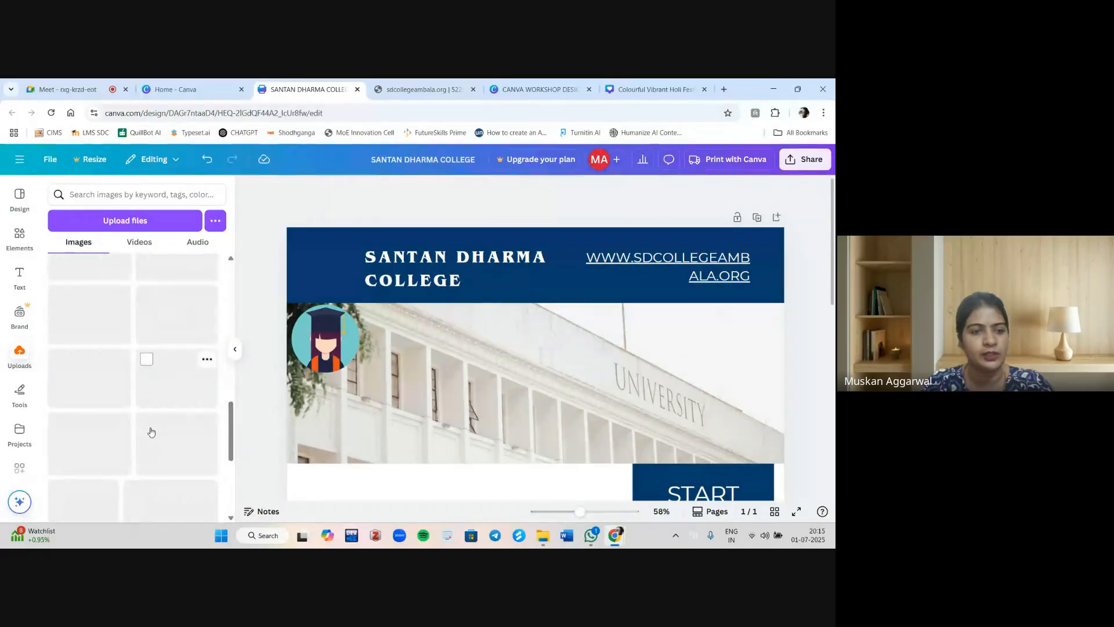
scroll(150, 431, up, 10)
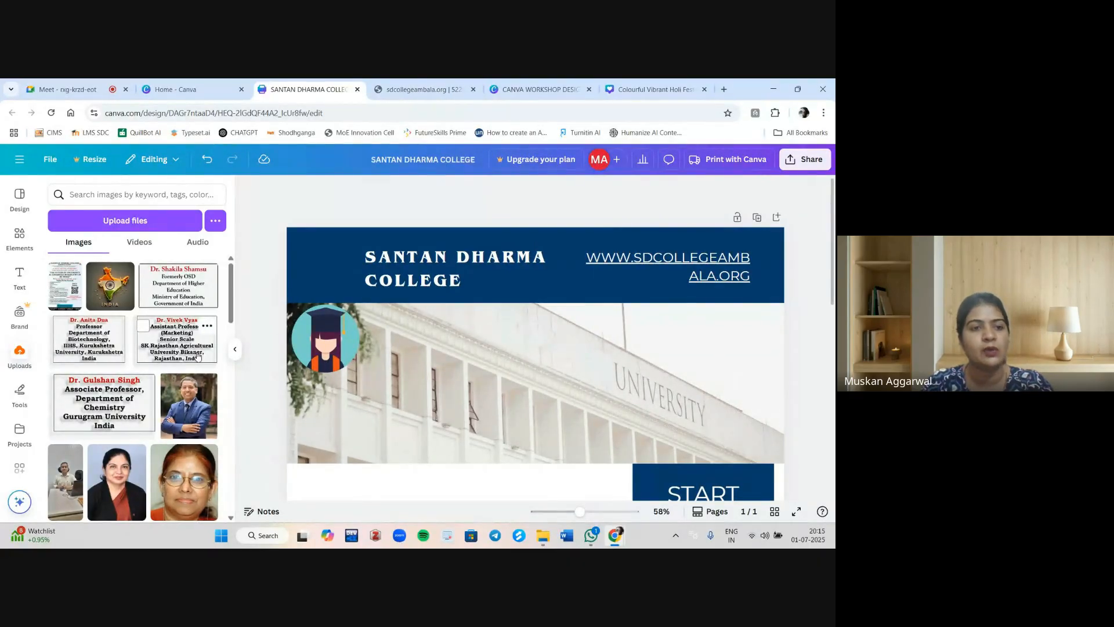
click(140, 221)
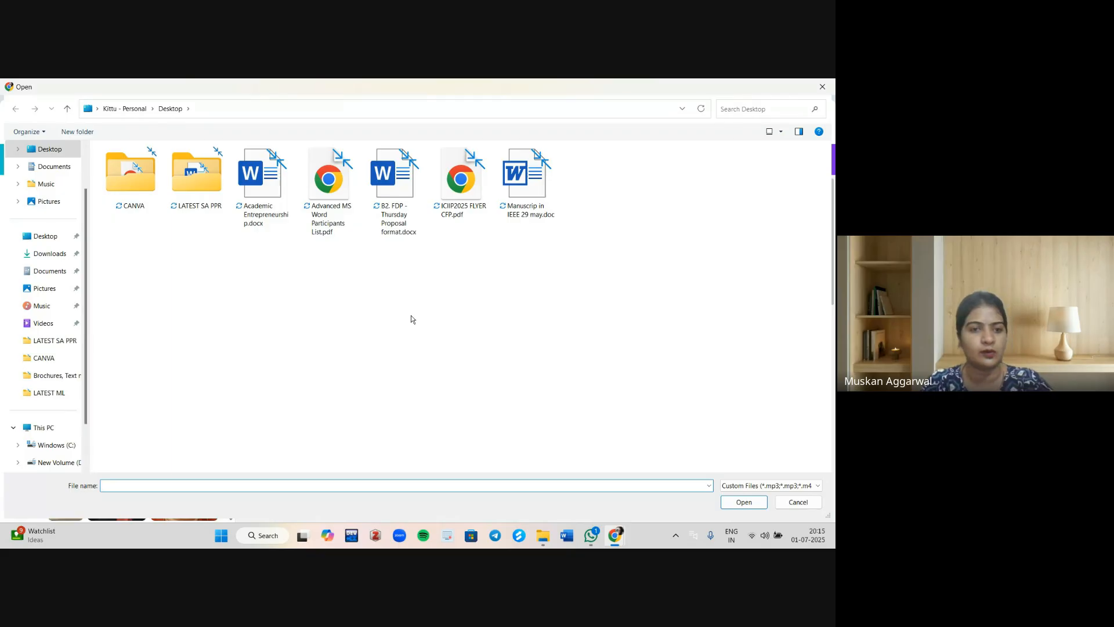
key(Escape)
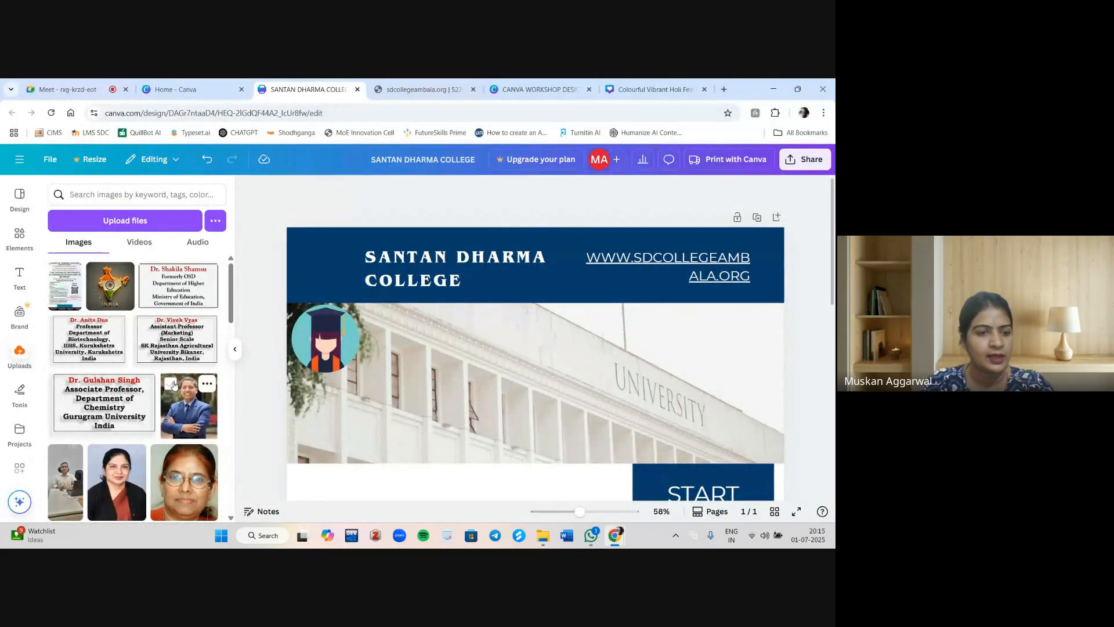
scroll(173, 384, down, 5)
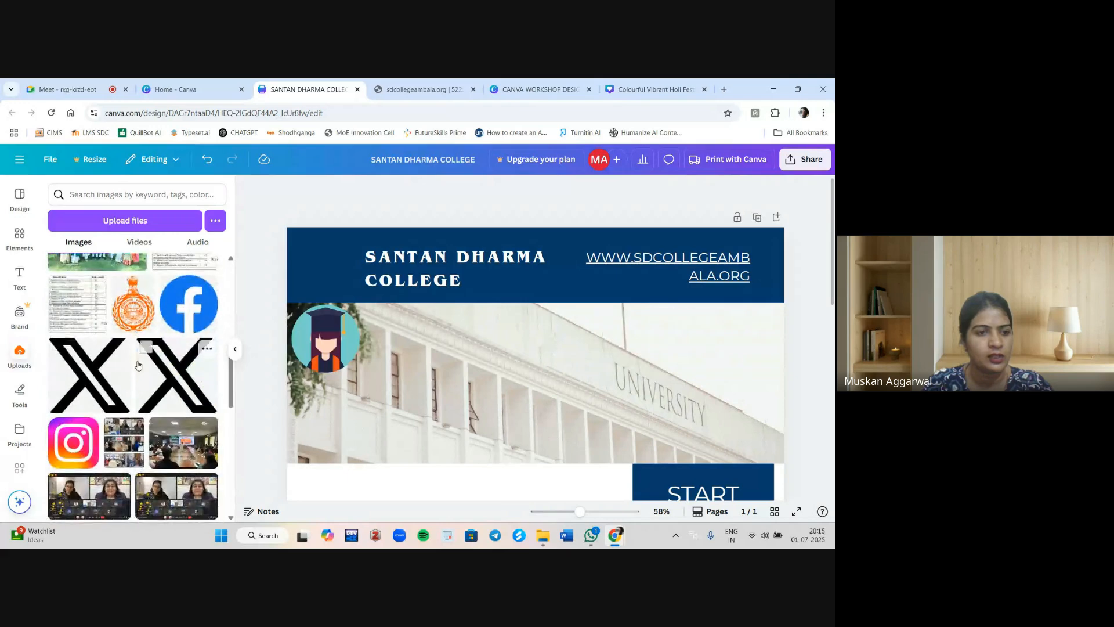
scroll(138, 366, down, 10)
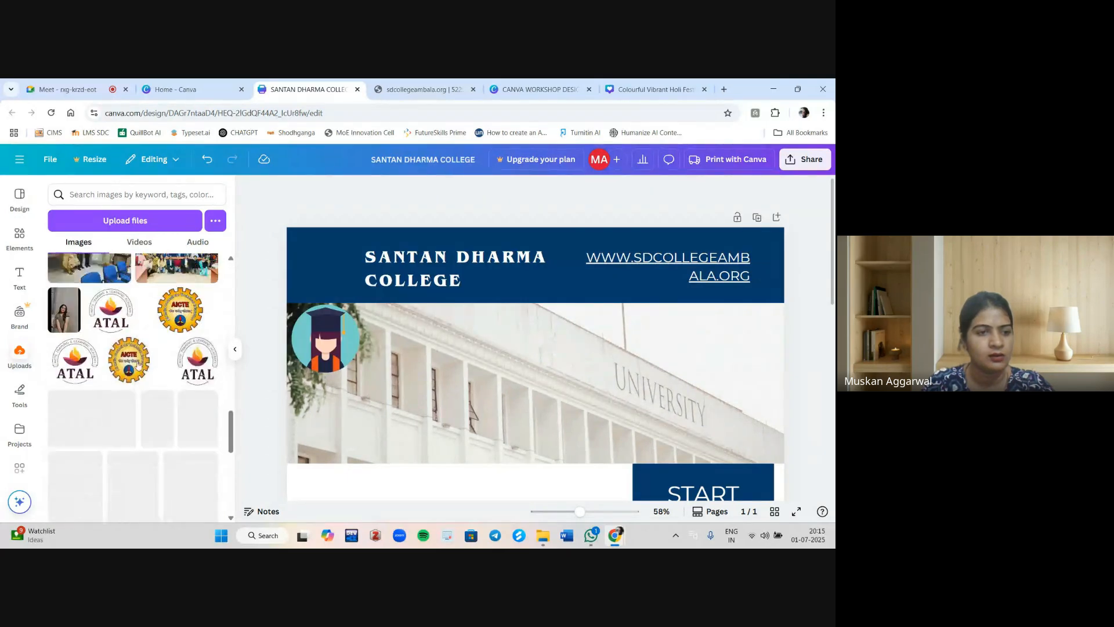
scroll(139, 365, down, 10)
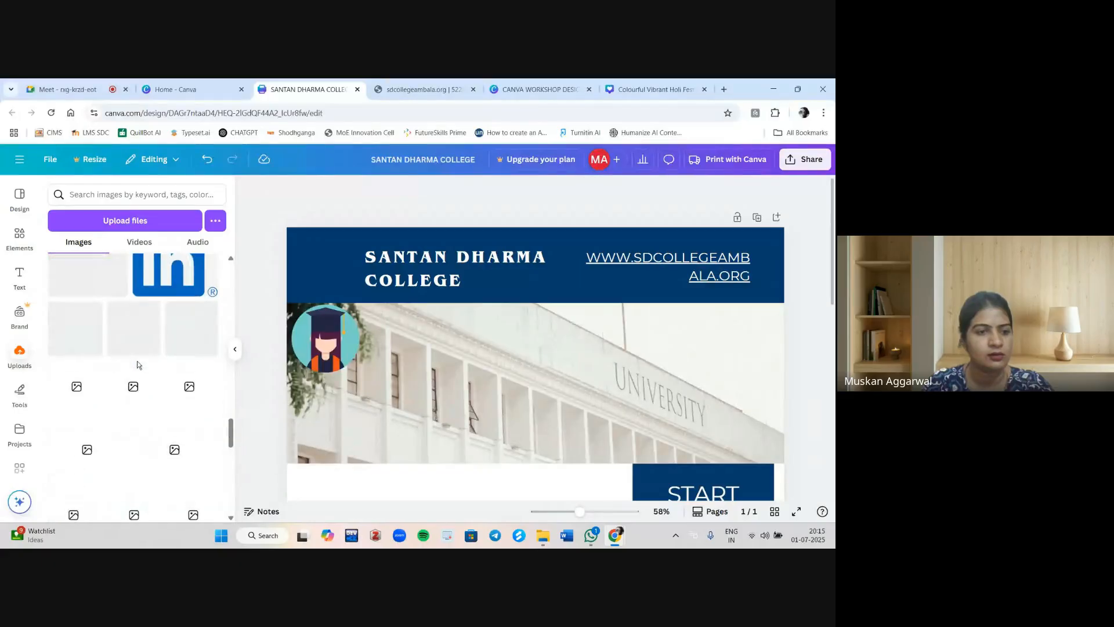
scroll(138, 365, up, 2)
scroll(138, 365, down, 2)
scroll(138, 365, up, 2)
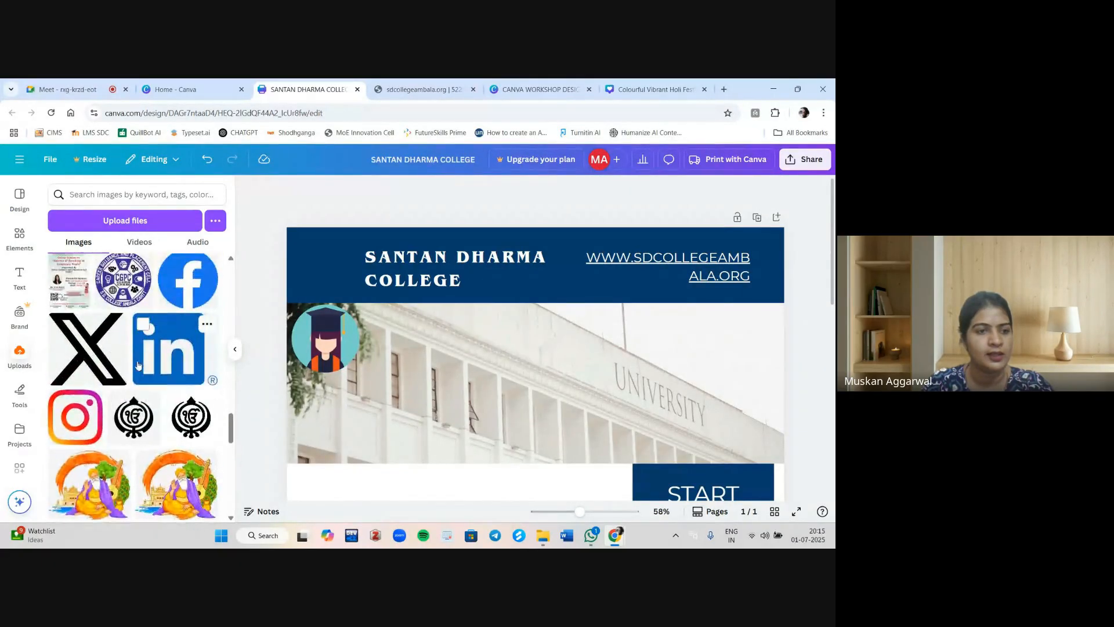
Add the uploaded CGPC logo and shrink it into the upper-right corner of the building photo.
click(123, 280)
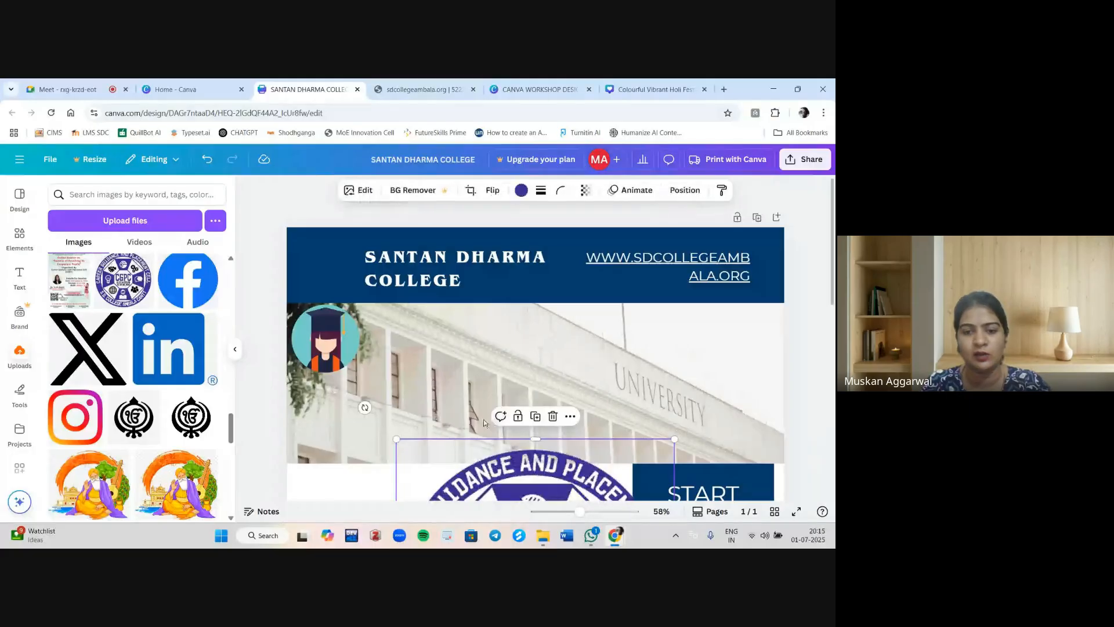
drag(396, 440, 499, 444)
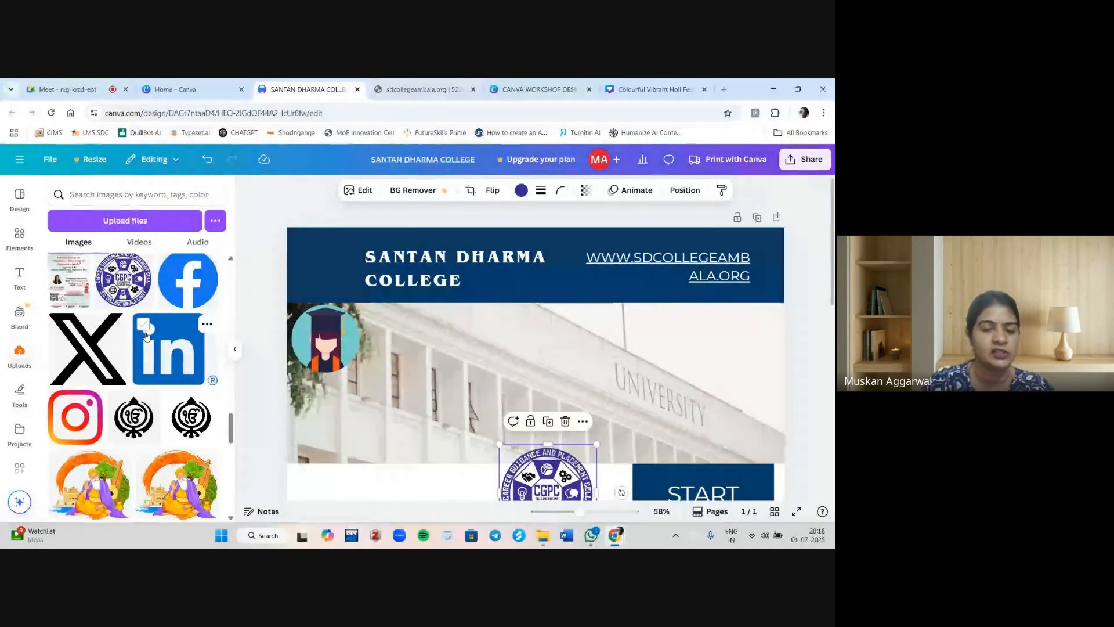
drag(555, 472, 403, 333)
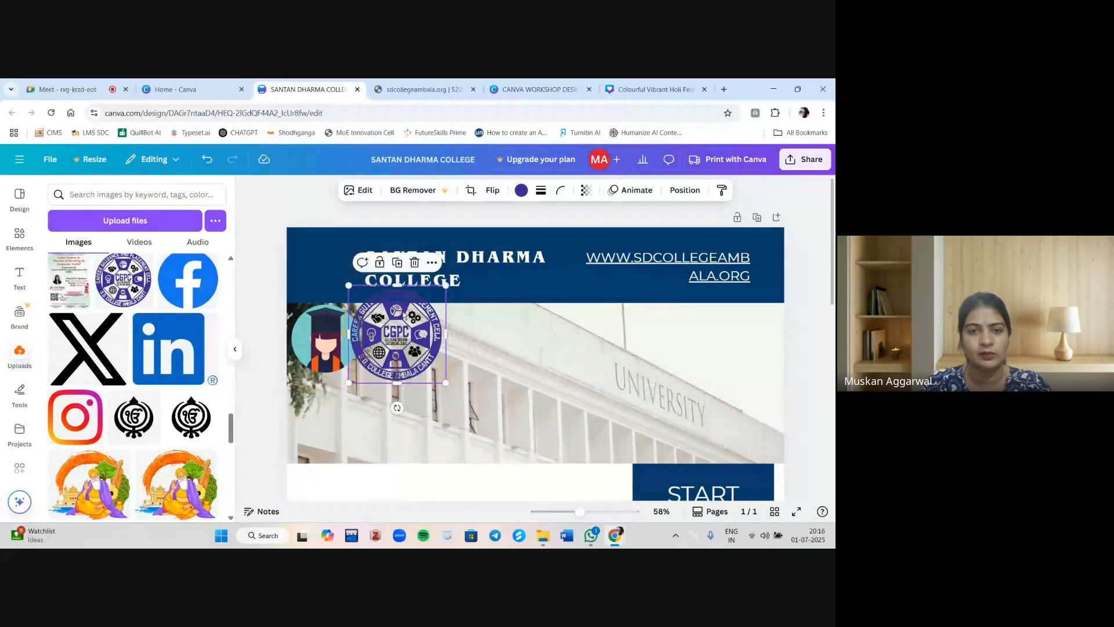
drag(445, 283, 769, 342)
Widen the college name text box so the title fits on a single line.
scroll(139, 381, down, 10)
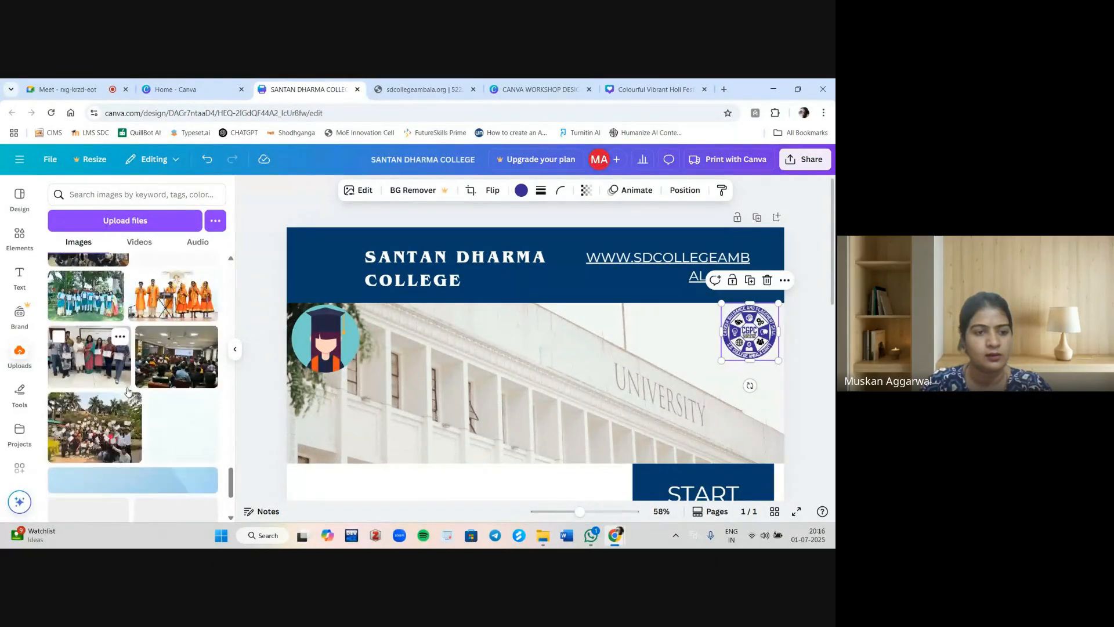
scroll(127, 392, up, 3)
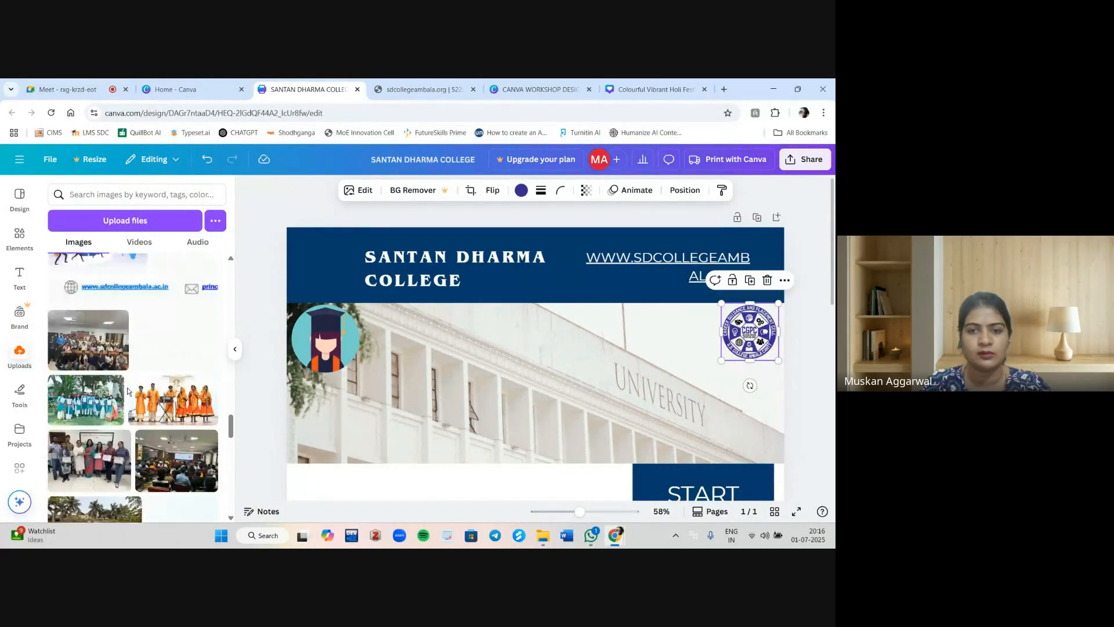
click(458, 279)
drag(364, 271, 301, 269)
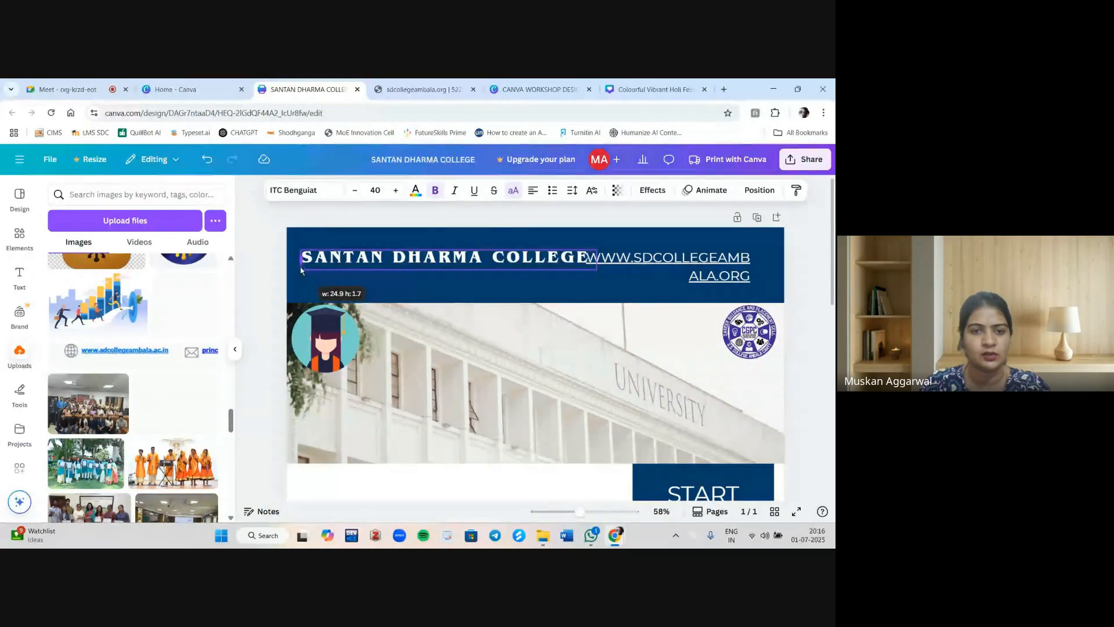
Shrink the website link text and move it onto one line below the right end of the title.
click(598, 266)
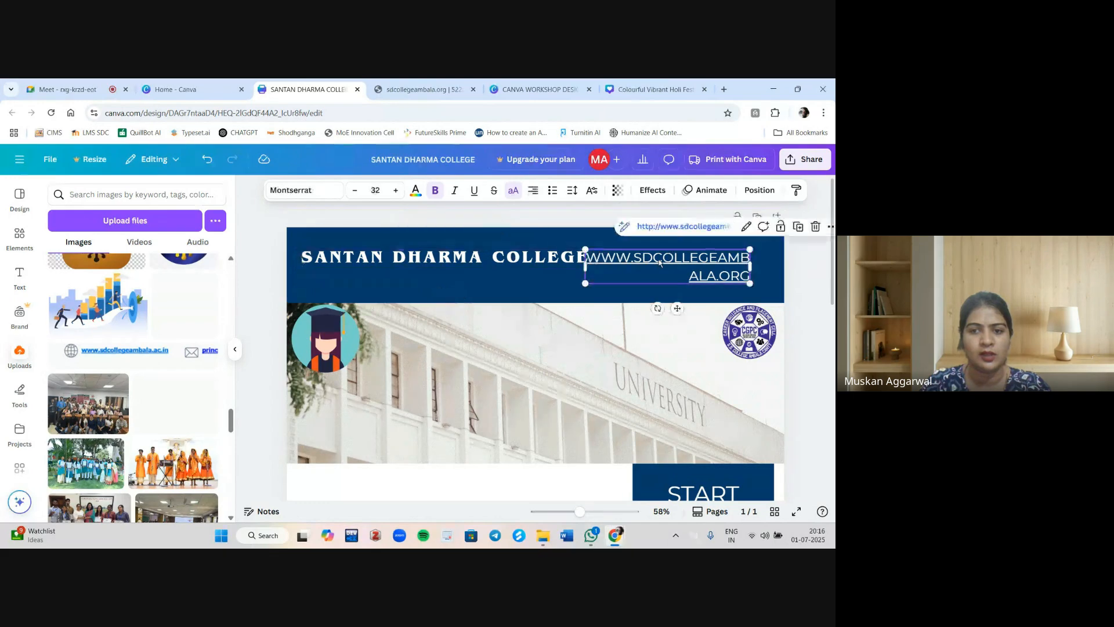
drag(589, 282, 600, 263)
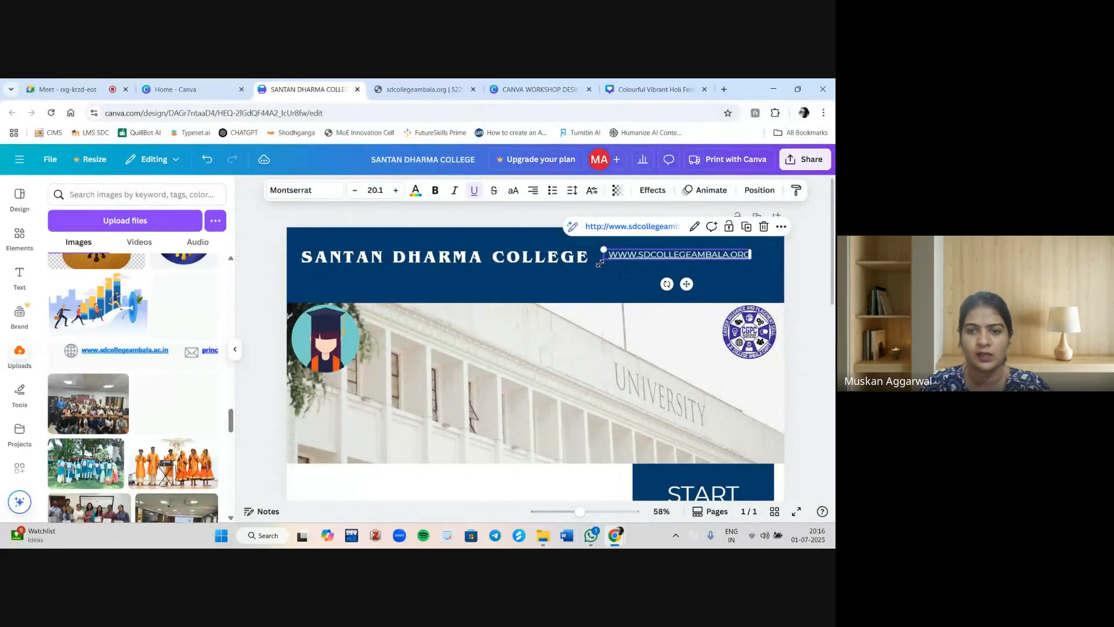
drag(671, 256, 687, 283)
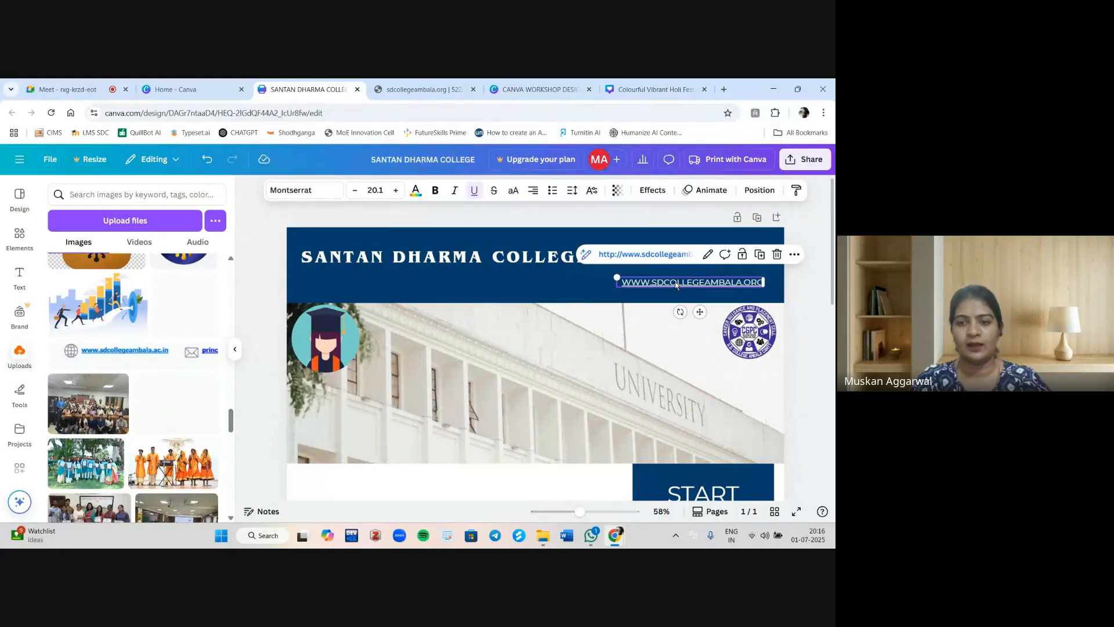
click(676, 283)
key(ctrl+a)
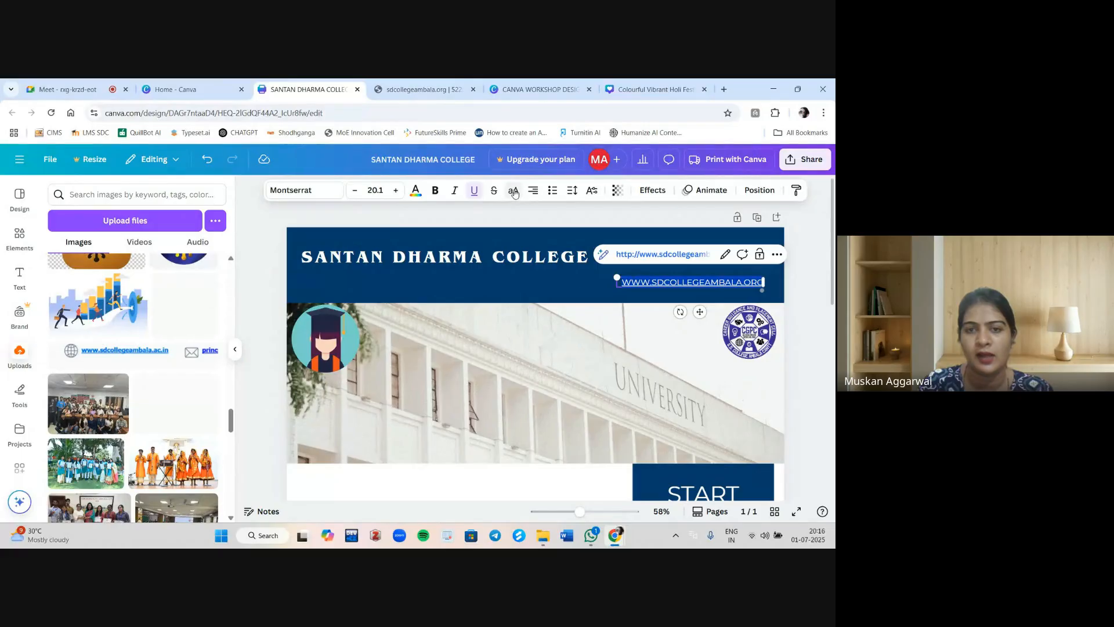
Inspect the college name's text position and letter-case options.
click(544, 257)
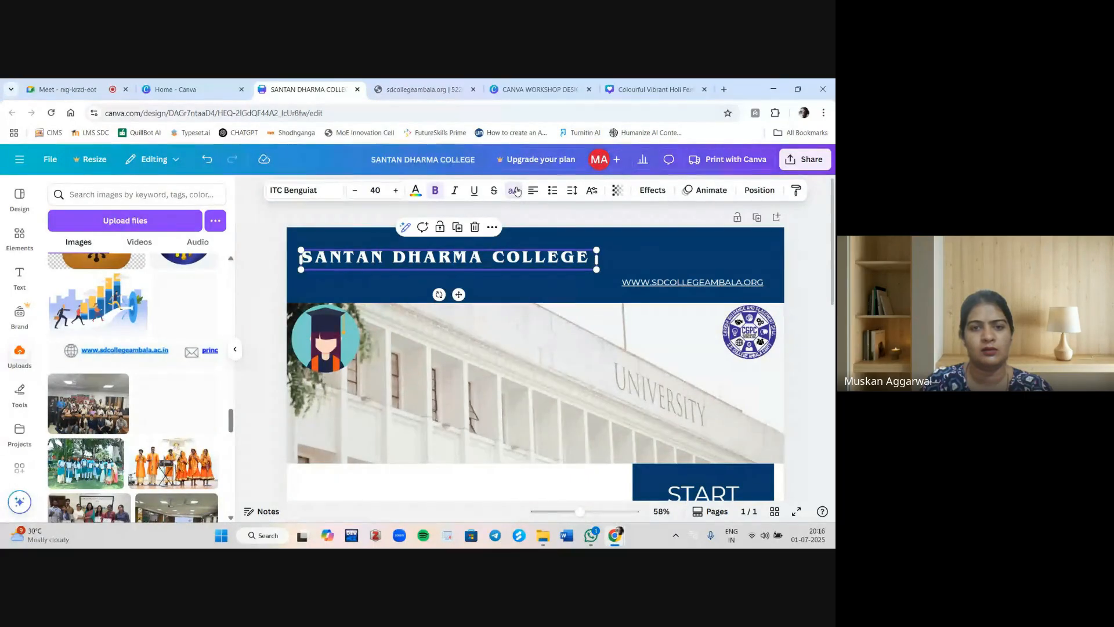
click(591, 196)
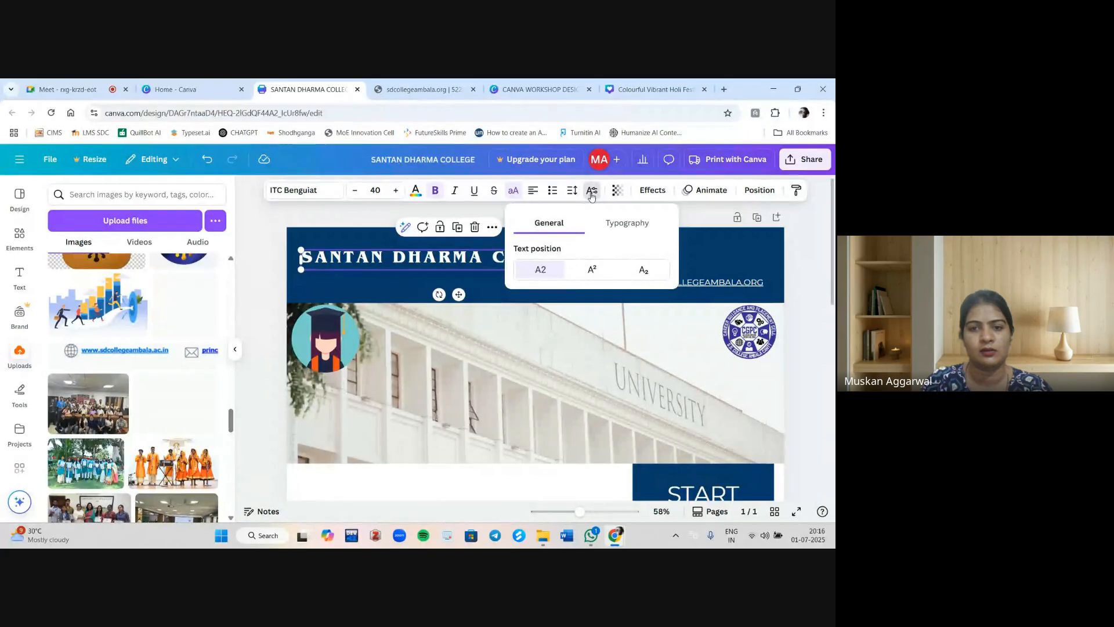
click(513, 190)
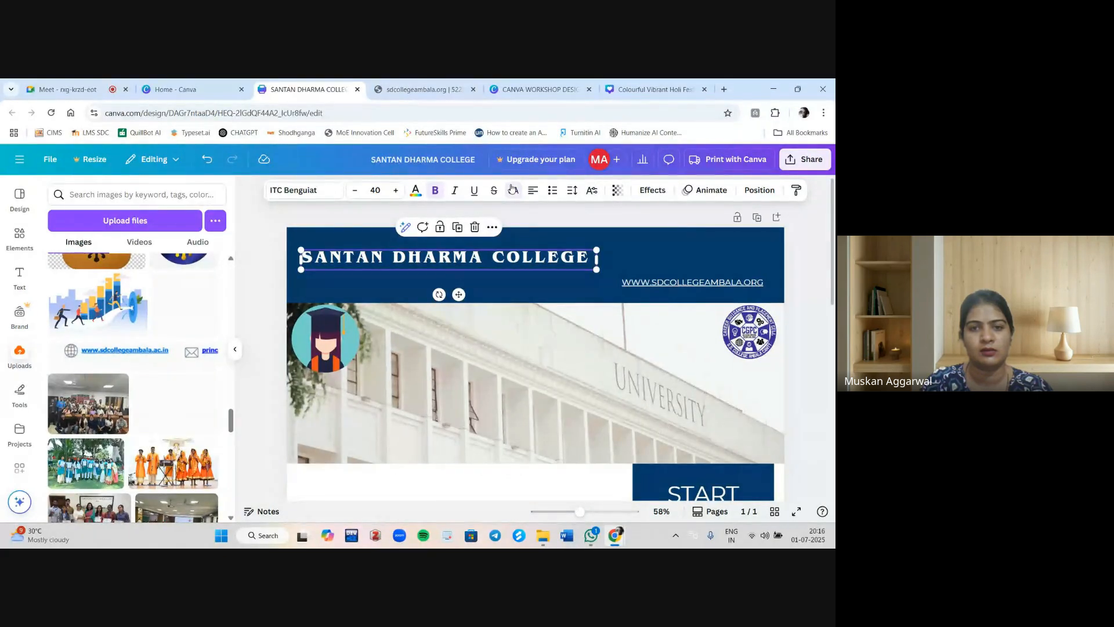
click(437, 380)
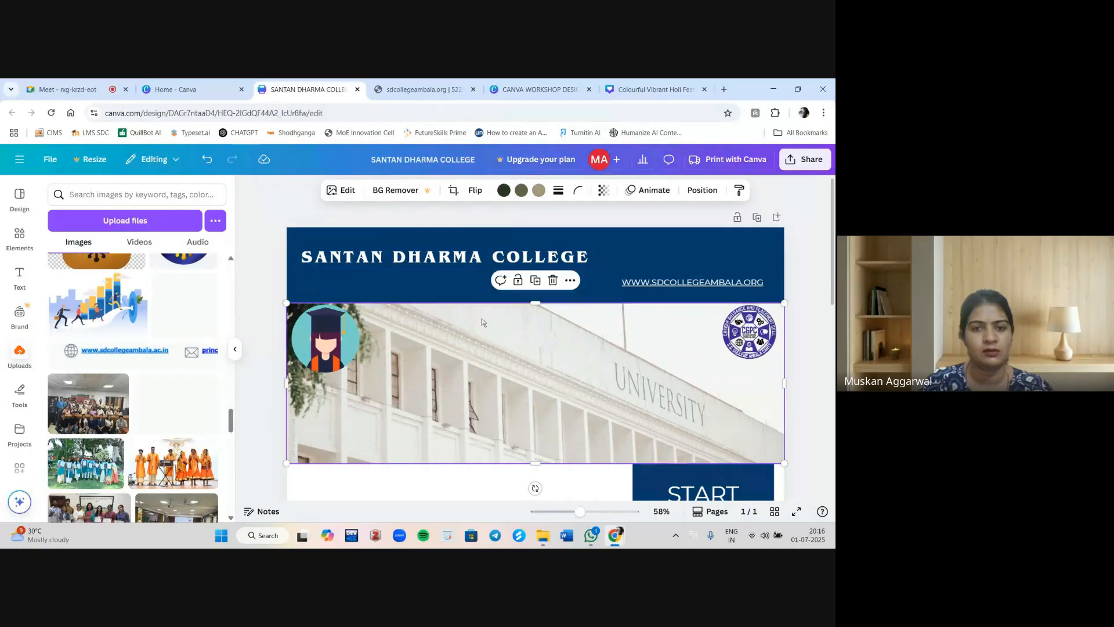
double_click(543, 255)
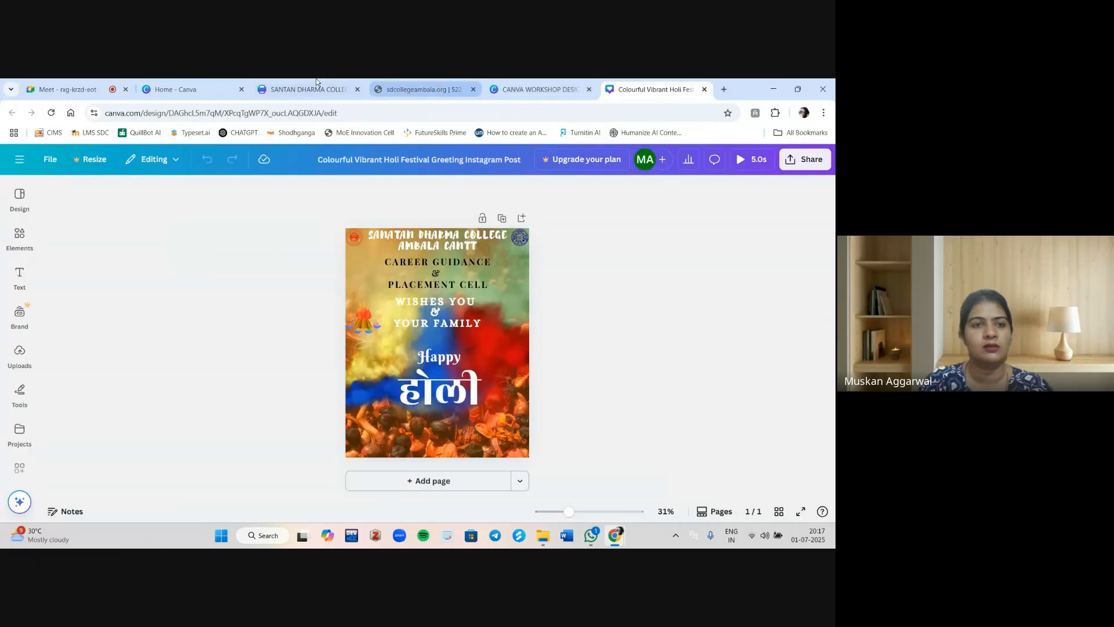
click(315, 82)
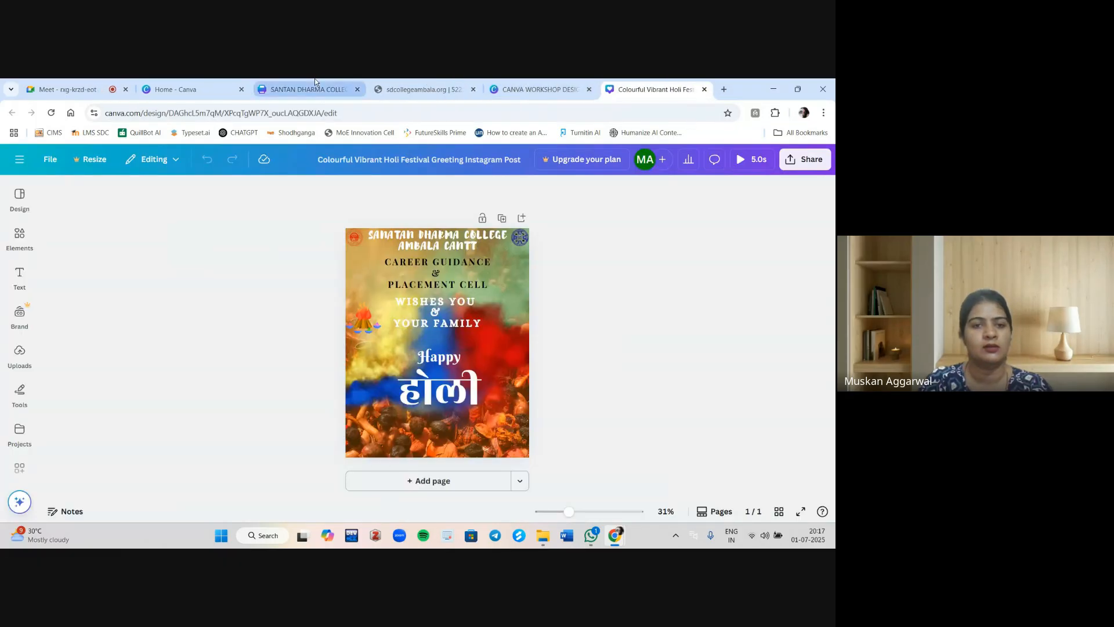
click(578, 366)
scroll(578, 367, down, 2)
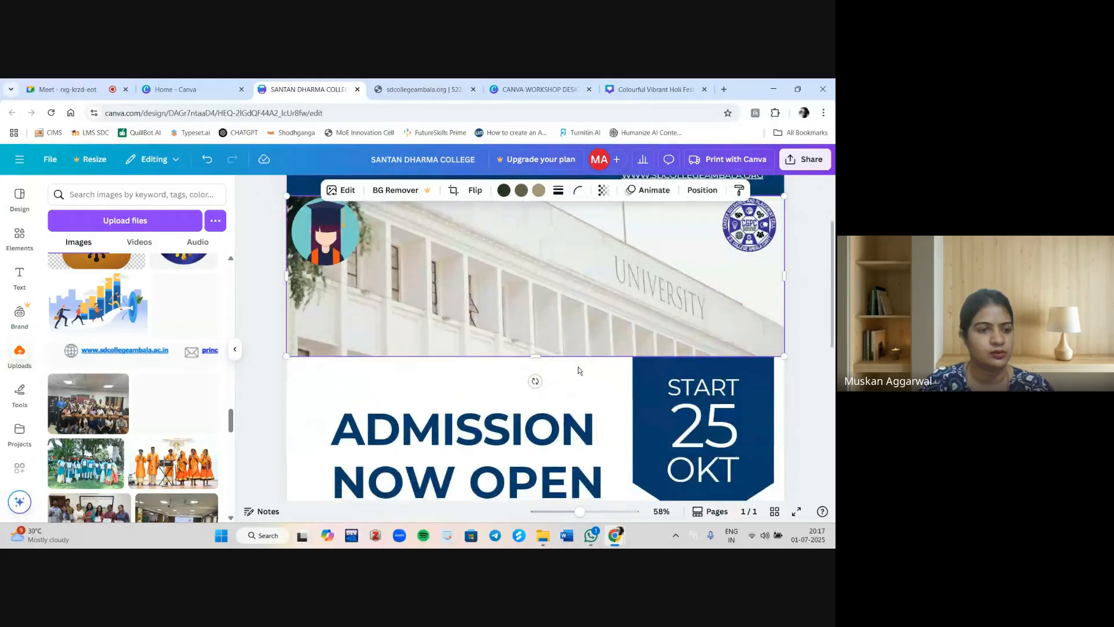
scroll(500, 333, down, 1)
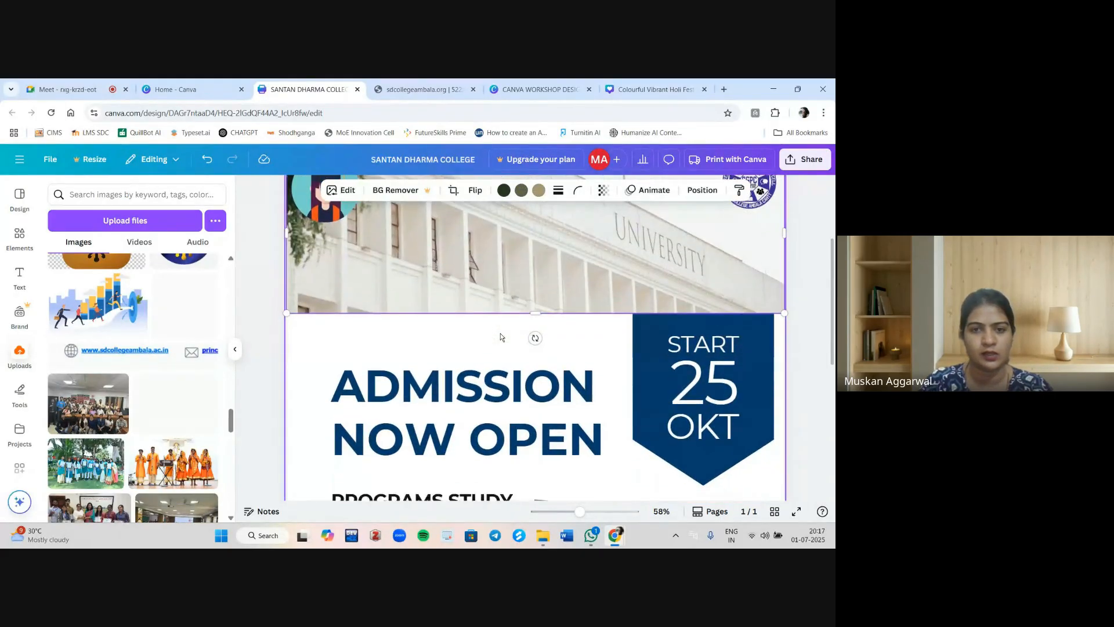
scroll(500, 333, up, 3)
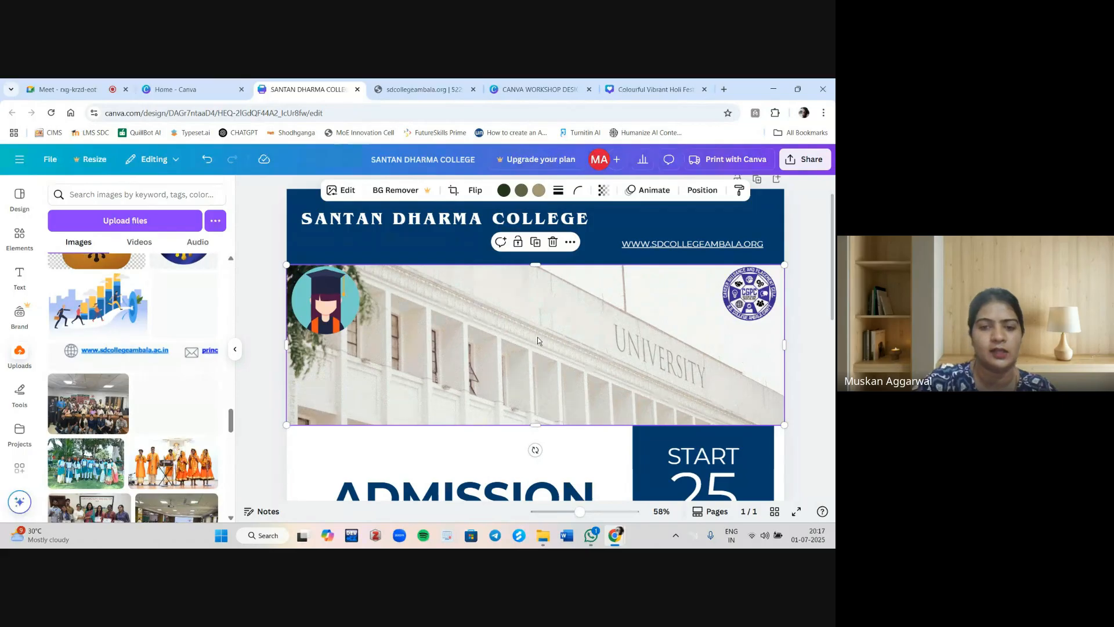
Replace the building photo with the uploaded group photo, stretch it under the header and send it backward.
key(Delete)
scroll(122, 444, down, 3)
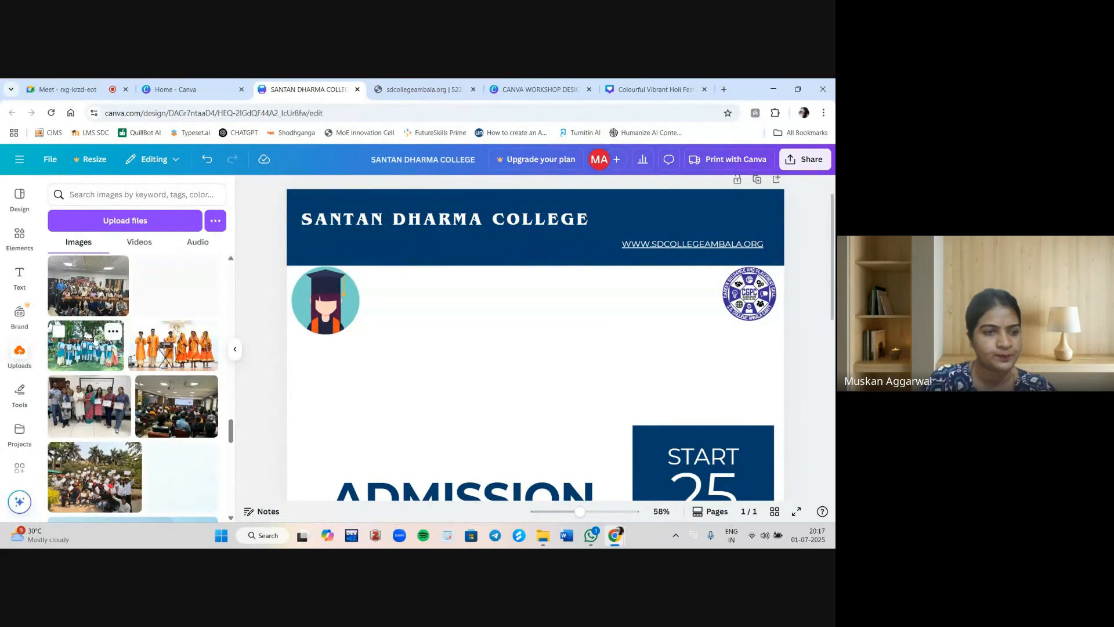
click(88, 286)
drag(482, 429, 459, 353)
drag(457, 396, 456, 309)
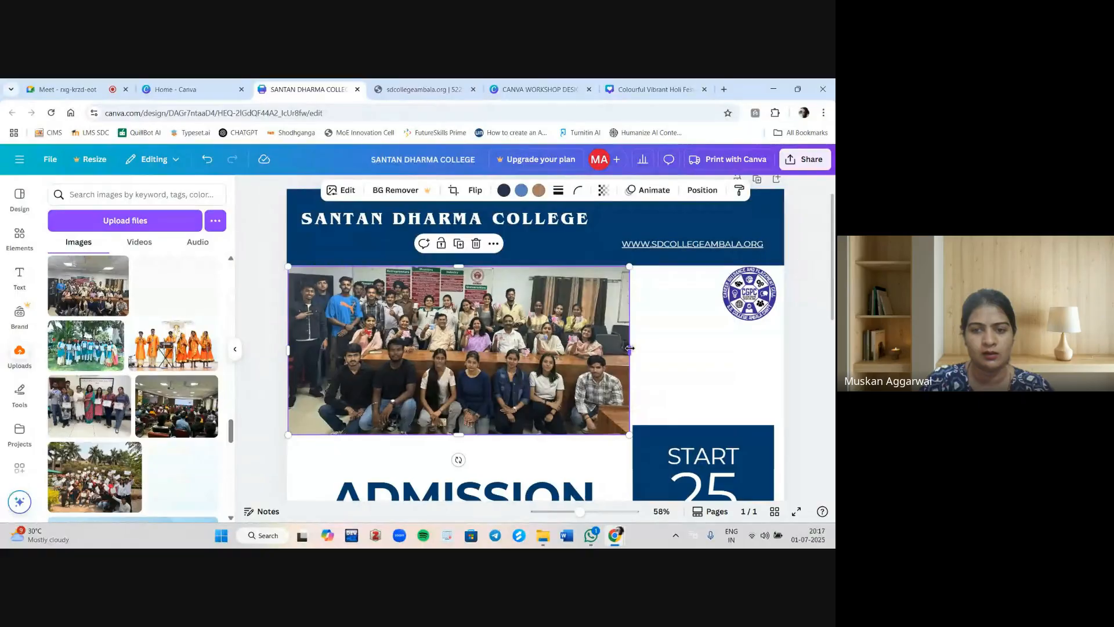
drag(630, 348, 678, 349)
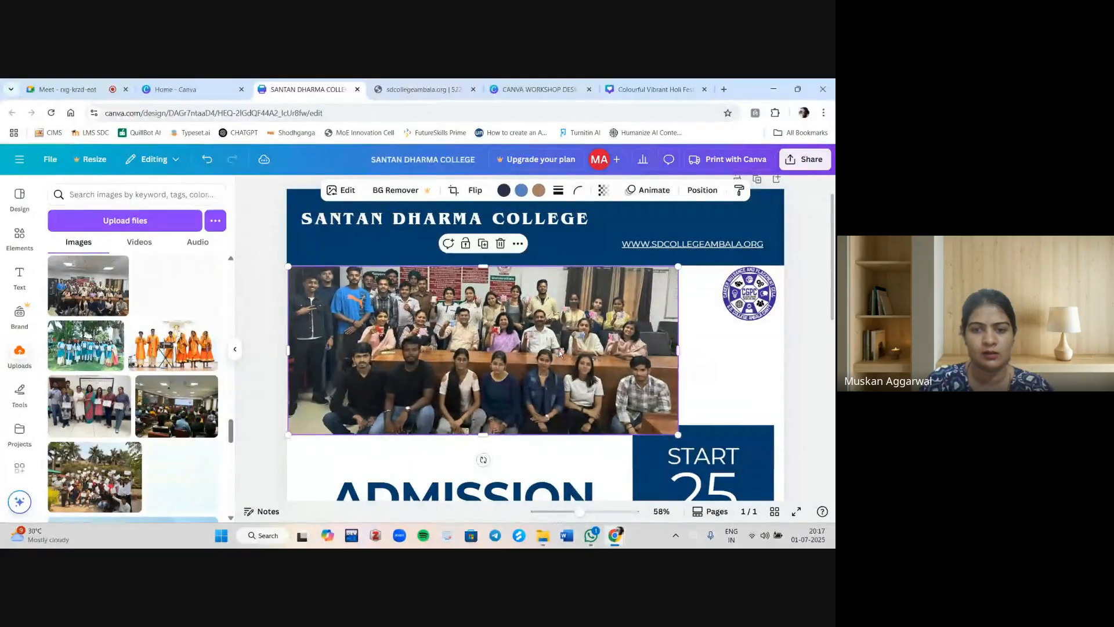
mouse_move(560, 356)
mouse_down()
mouse_move(606, 352)
mouse_move(559, 348)
mouse_up()
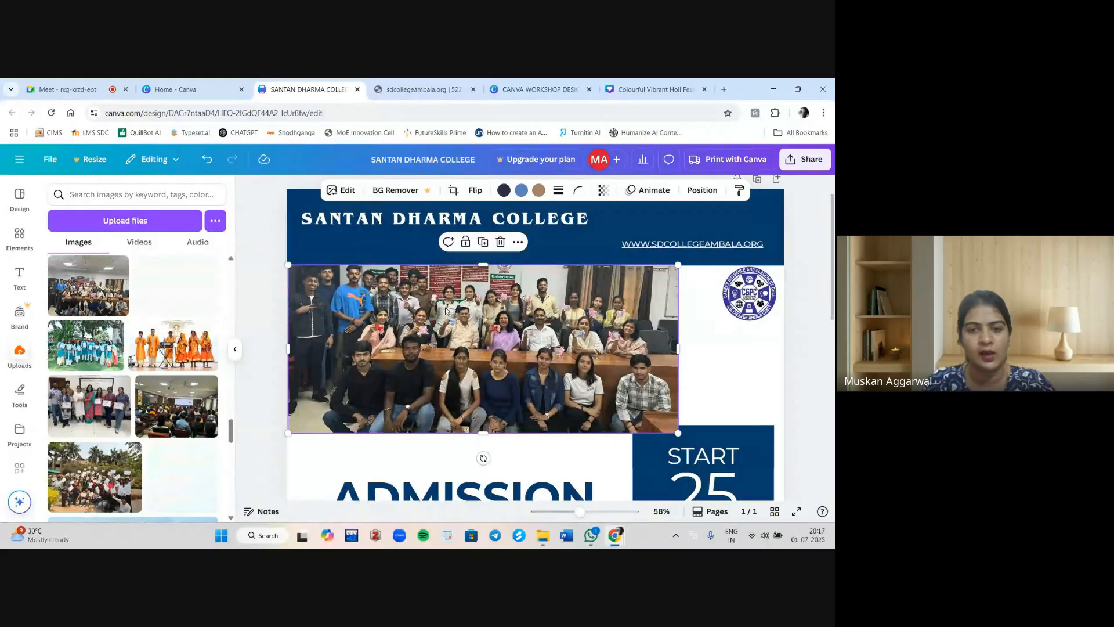
click(702, 191)
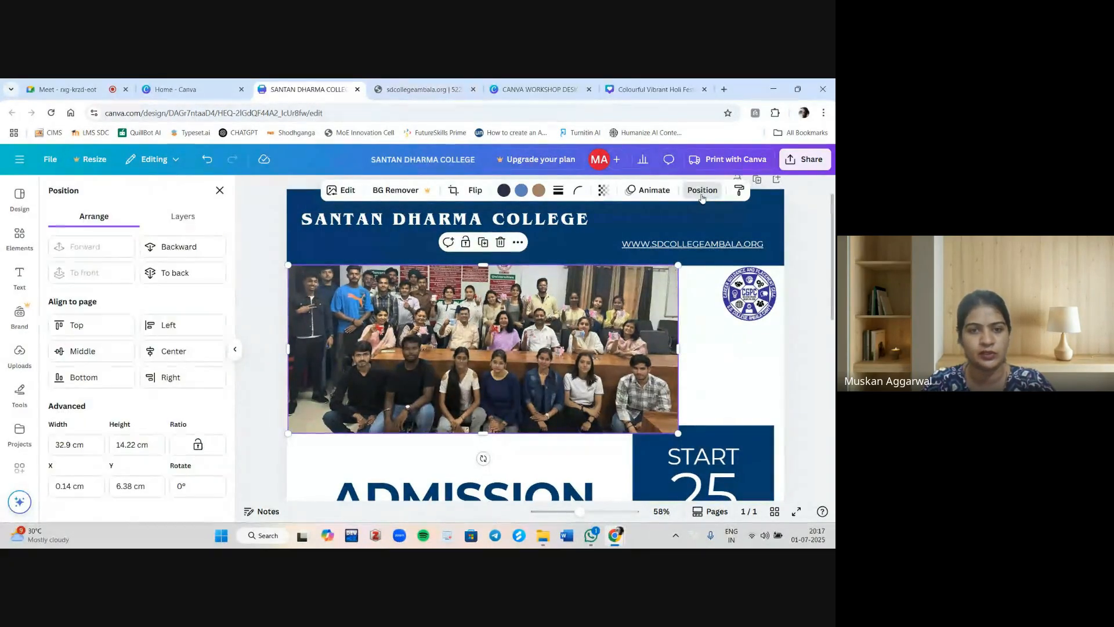
click(188, 250)
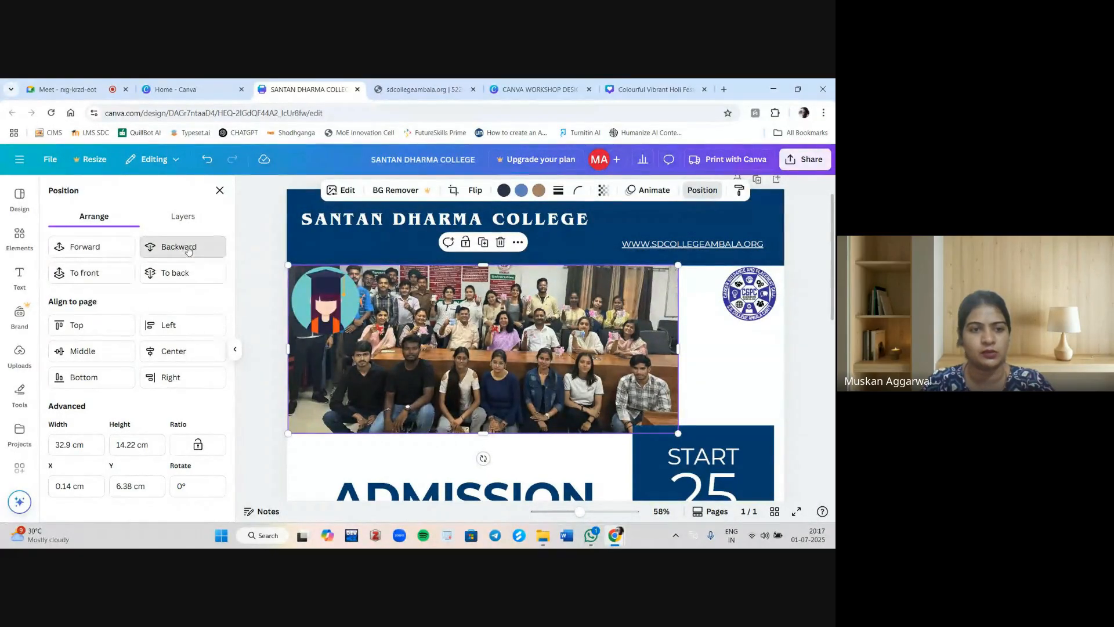
click(329, 297)
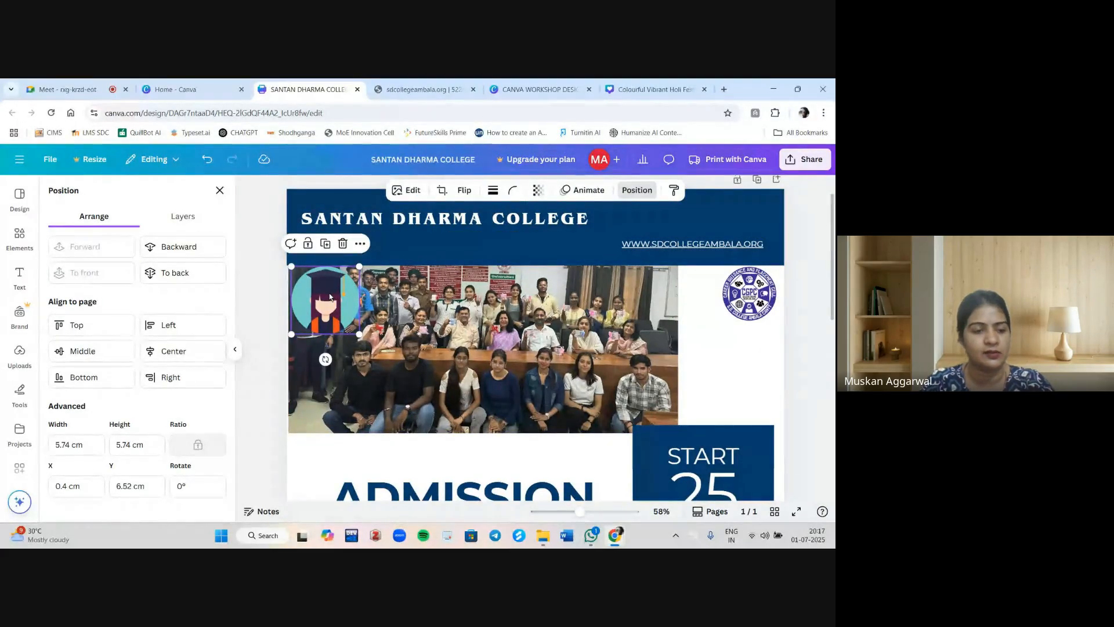
click(487, 322)
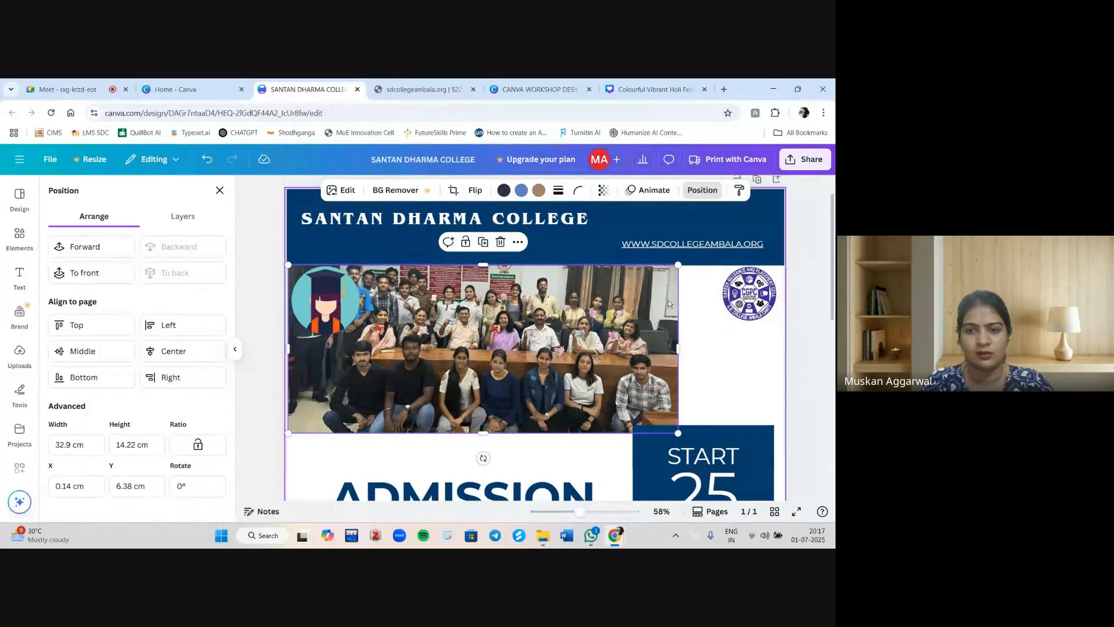
Undo the photo replacement changes to bring back the building photo, and close the Position panel.
key(ctrl+z)
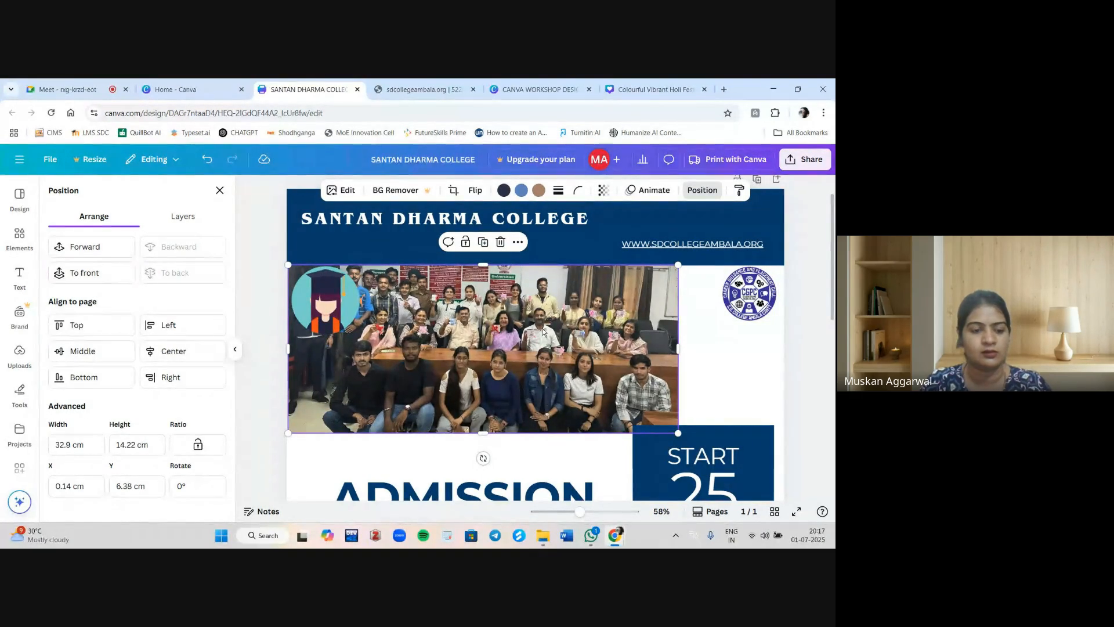
key(ctrl+z)
key(ctrl+z)
key(ctrl+z)
key(ctrl+z)
key(ctrl+z)
key(ctrl+z)
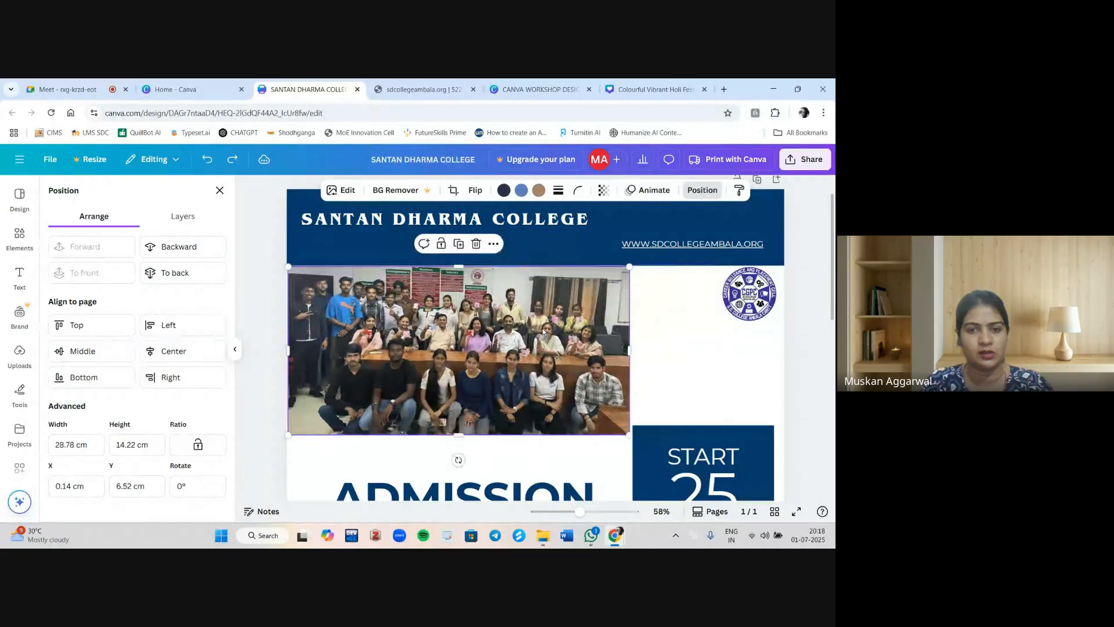
key(ctrl+z)
key(ctrl+z)
key(ctrl+z)
key(ctrl+z)
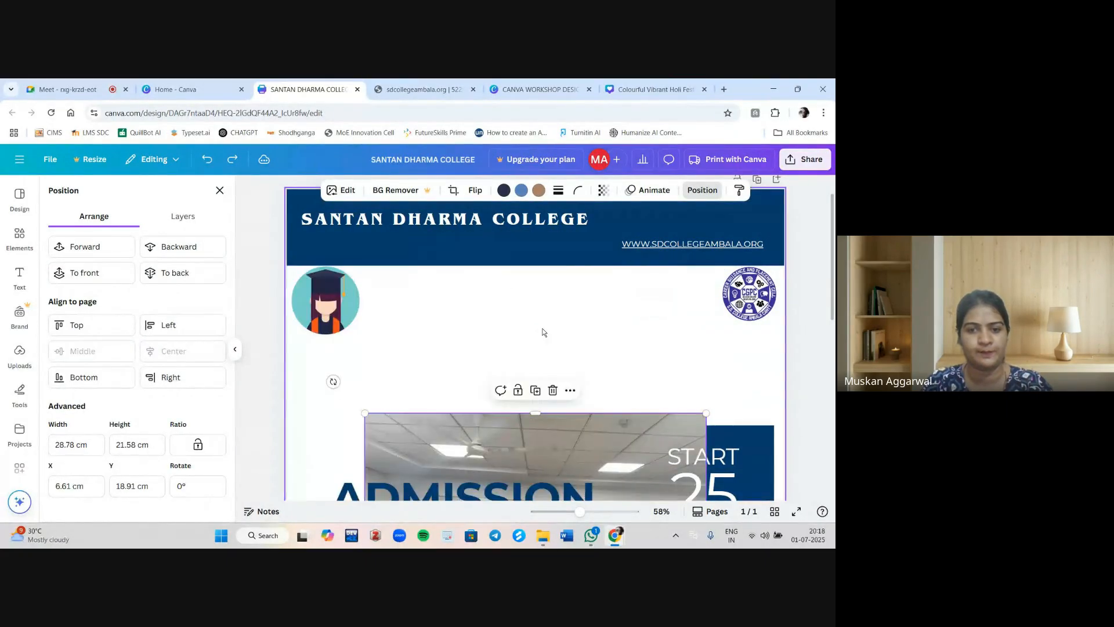
key(ctrl+z)
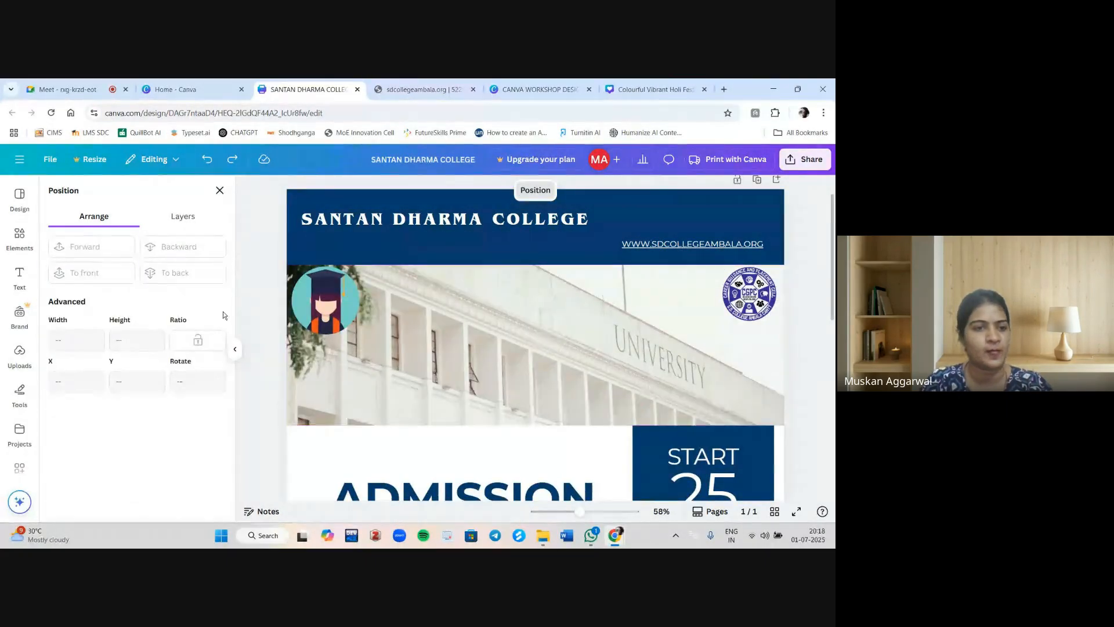
click(220, 189)
Search the graphics for "admission open" and add the laptop graphic to the poster.
scroll(435, 447, down, 3)
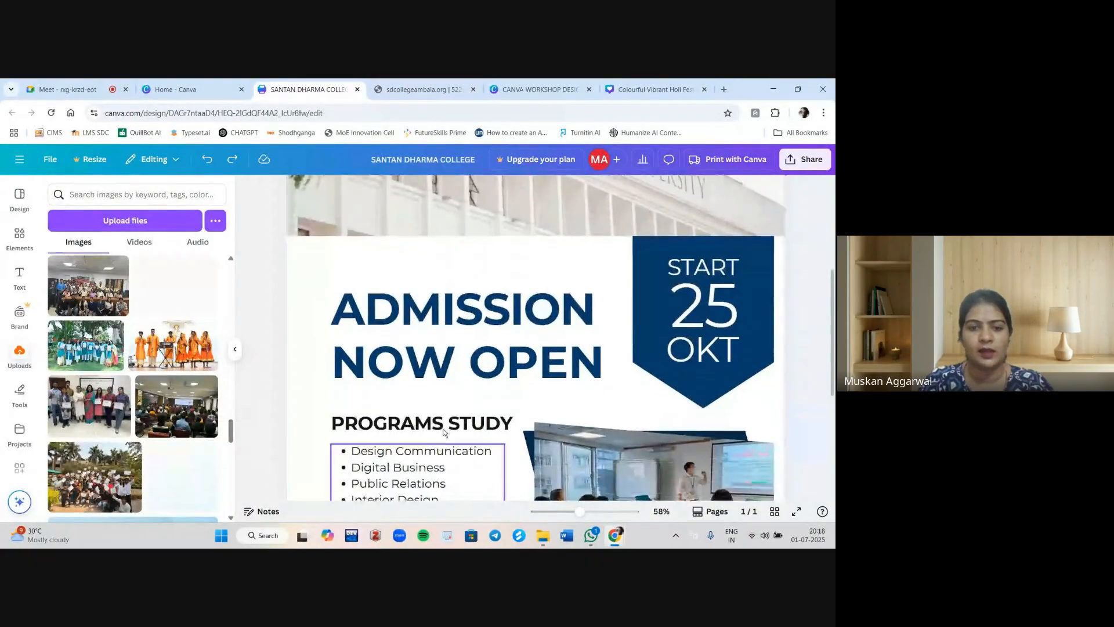
scroll(487, 360, down, 3)
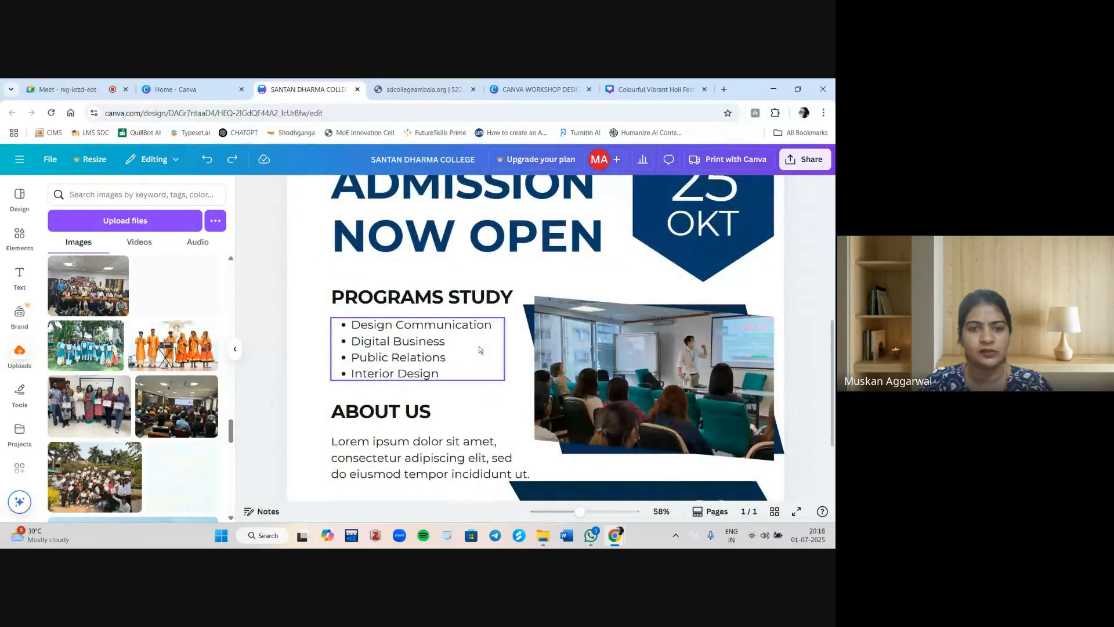
click(23, 237)
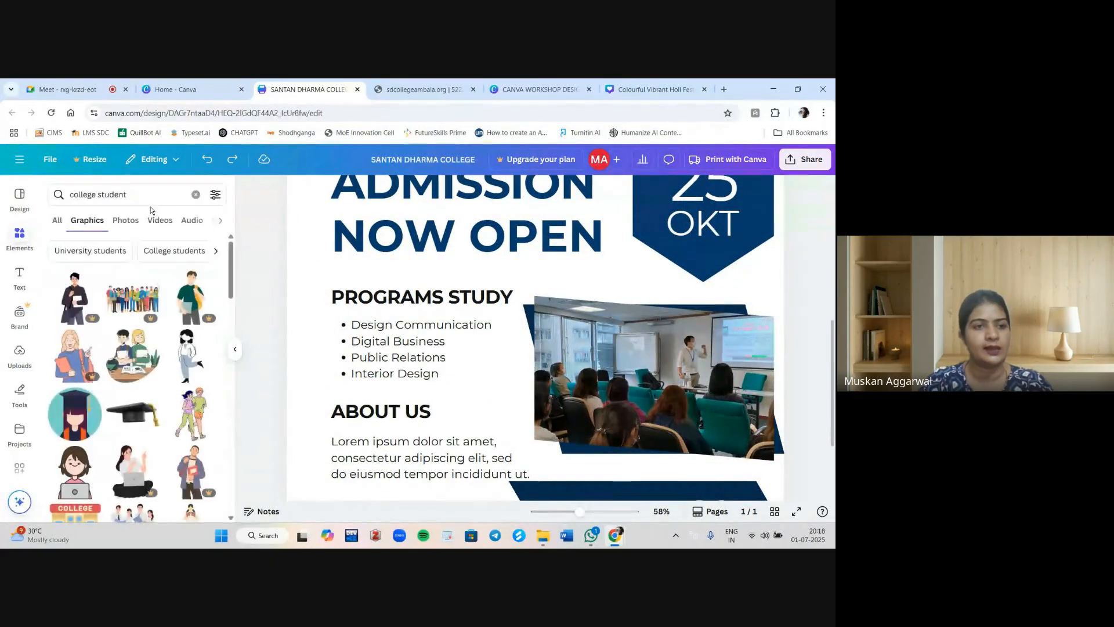
click(124, 195)
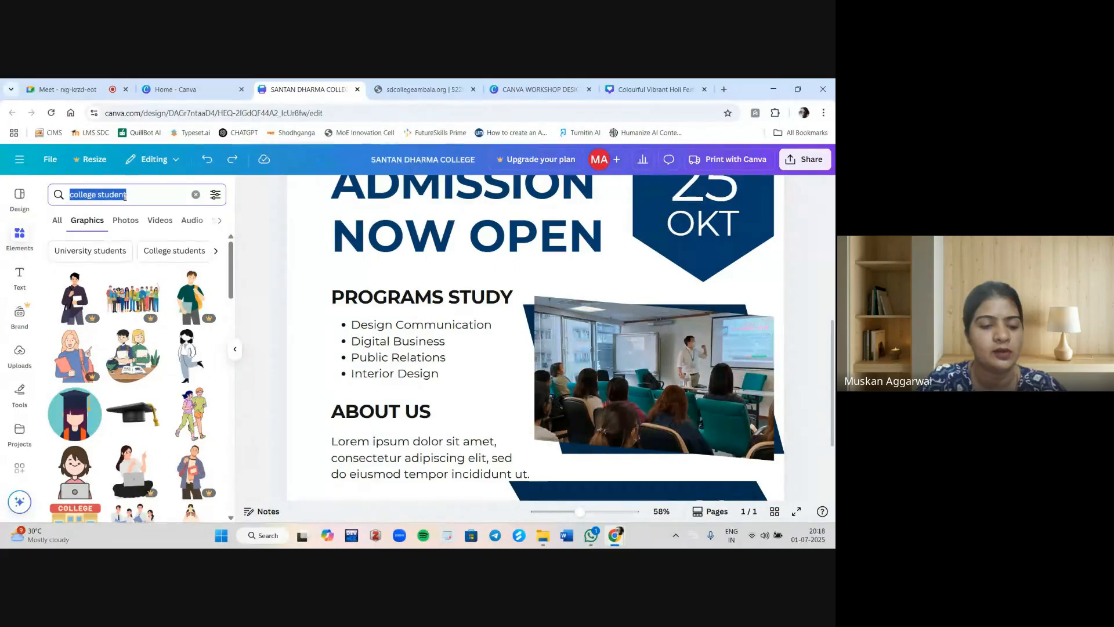
text(admissi)
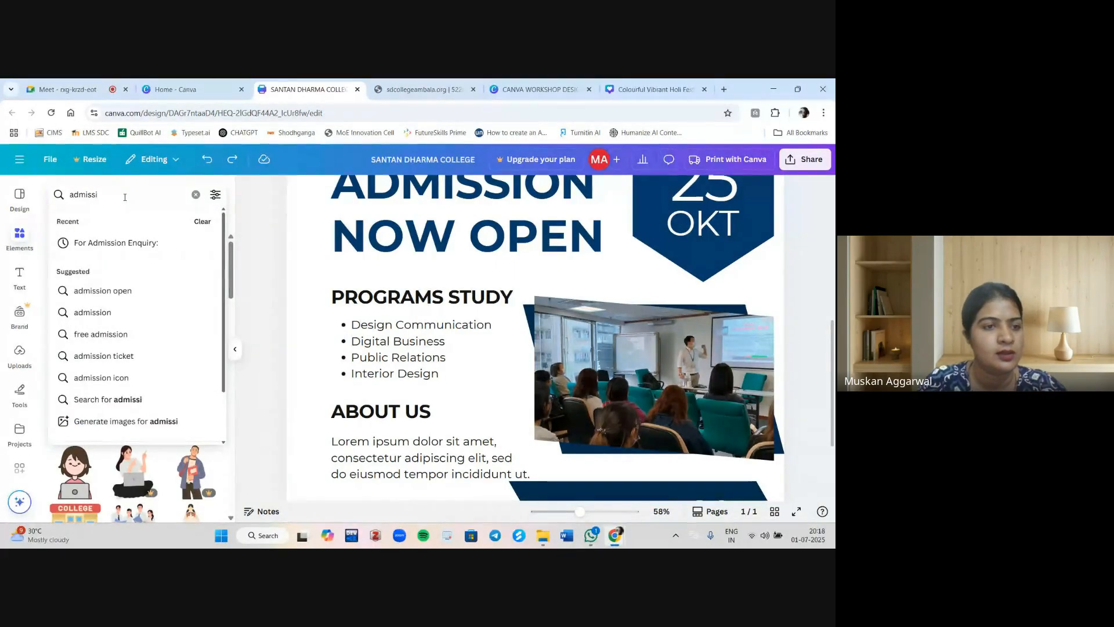
click(112, 291)
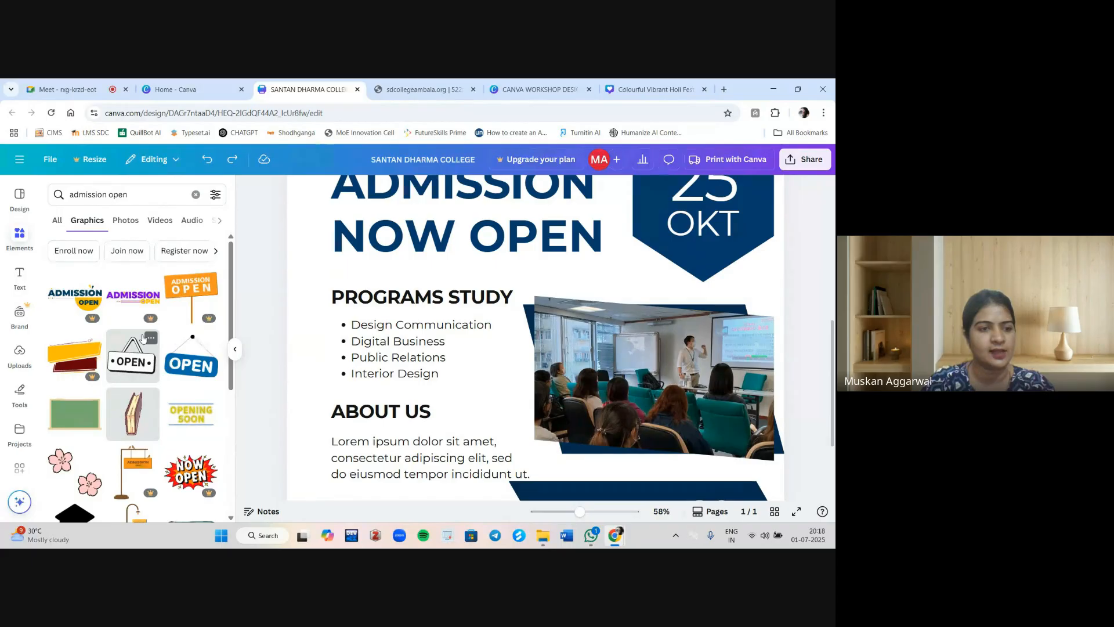
scroll(145, 337, down, 2)
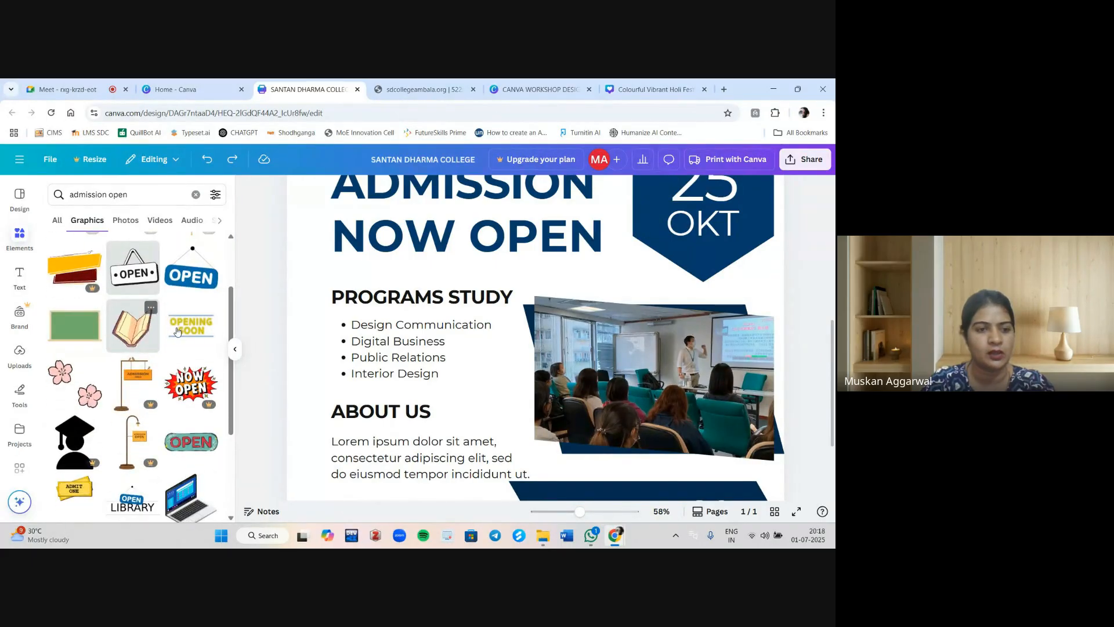
scroll(179, 372, down, 2)
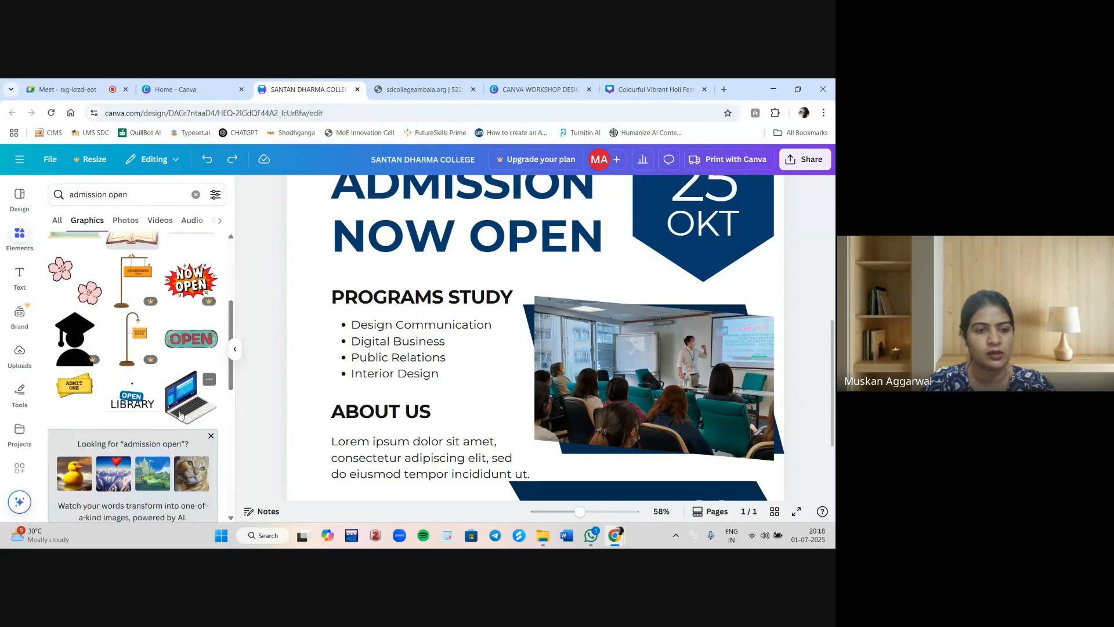
click(180, 414)
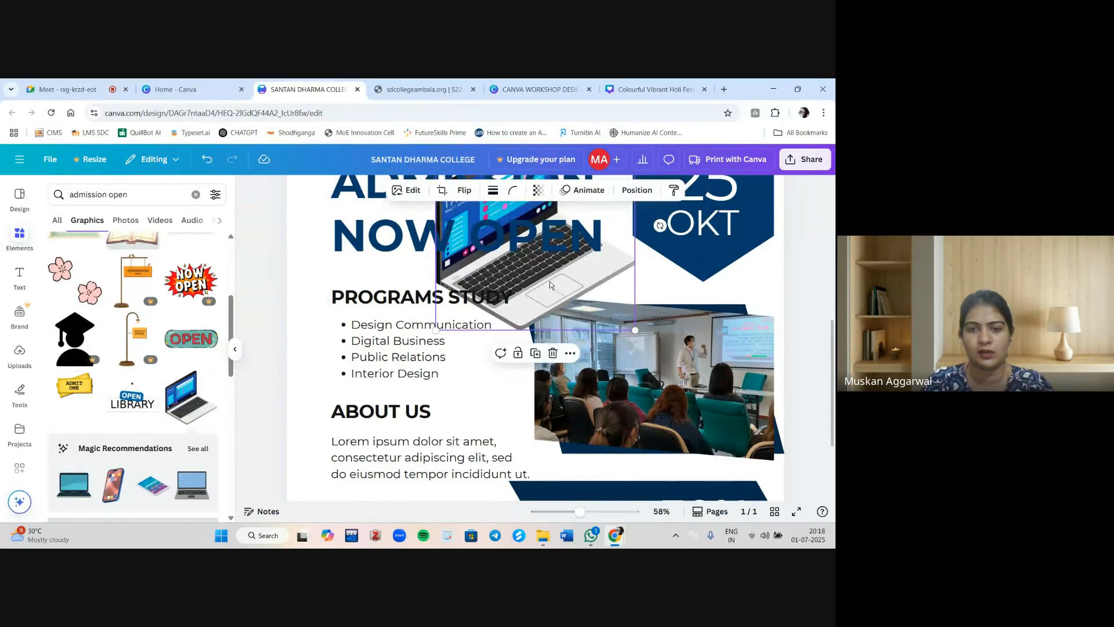
Shrink the laptop graphic and place it between the program list and the classroom photo.
drag(549, 281, 549, 412)
drag(635, 261, 528, 368)
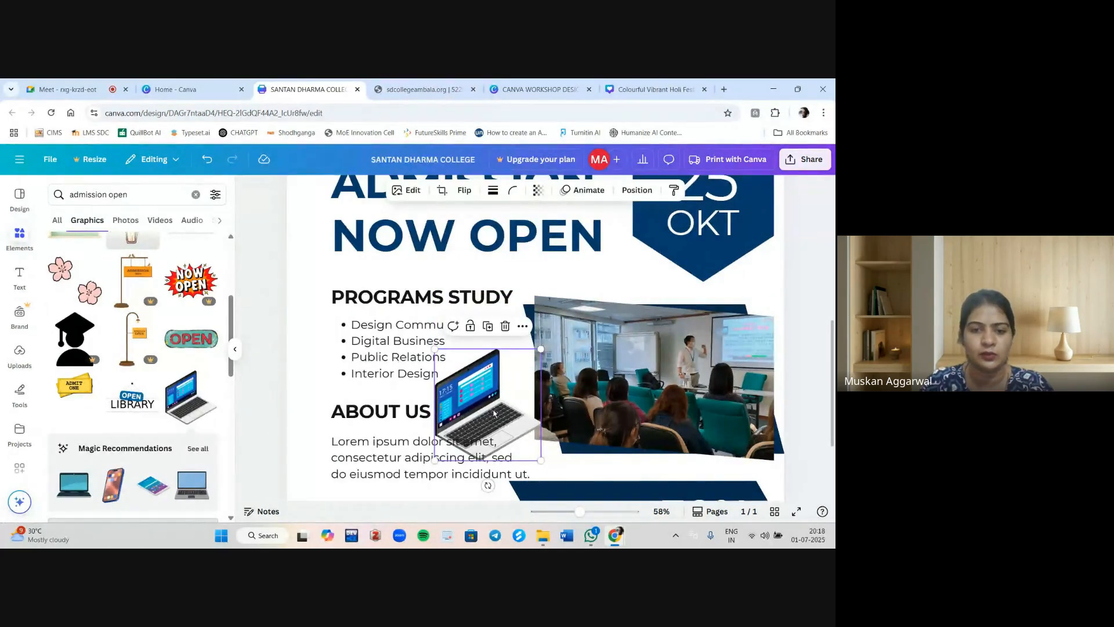
scroll(494, 413, down, 2)
mouse_move(500, 265)
mouse_down()
mouse_move(523, 246)
mouse_move(509, 246)
mouse_up()
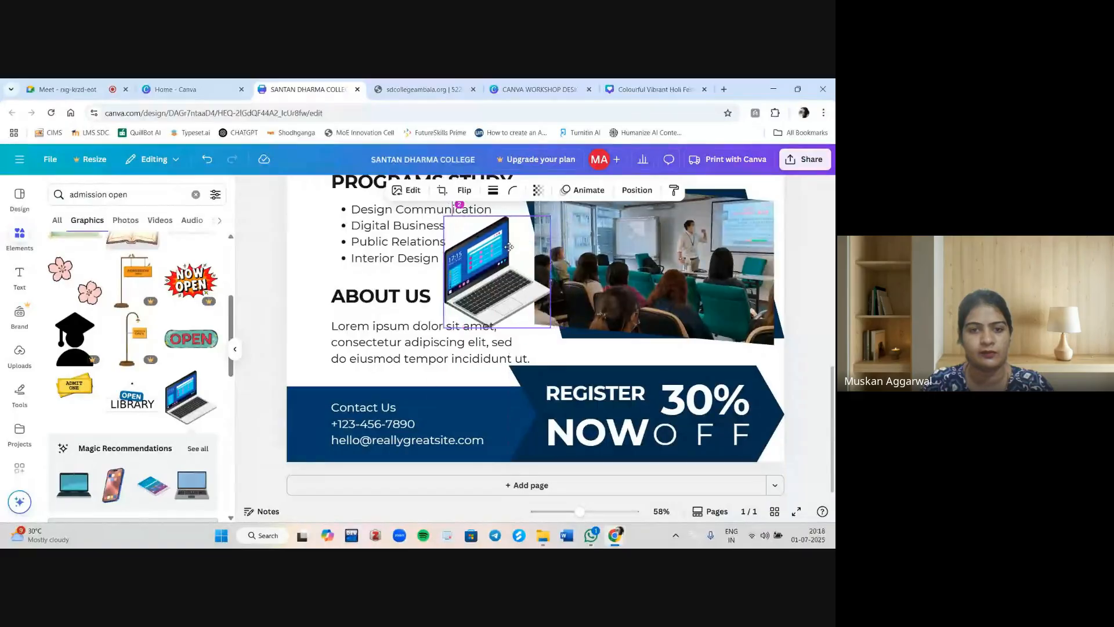
click(554, 214)
mouse_move(554, 214)
mouse_down()
mouse_move(535, 222)
mouse_move(557, 217)
mouse_up()
click(480, 246)
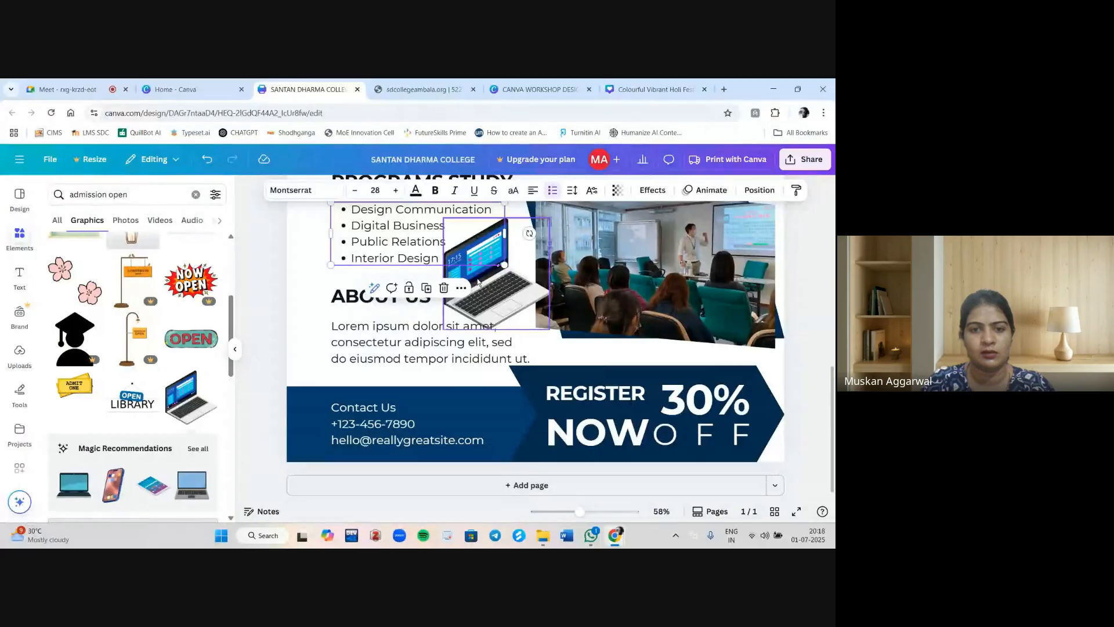
click(479, 283)
drag(550, 217, 524, 246)
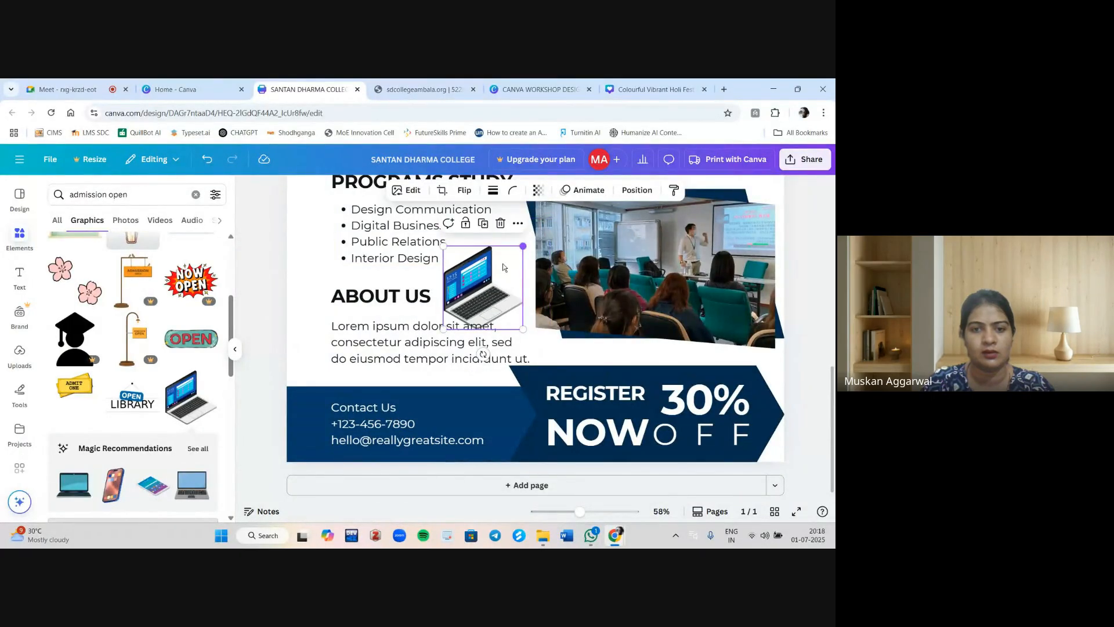
drag(489, 280, 497, 266)
scroll(498, 265, up, 2)
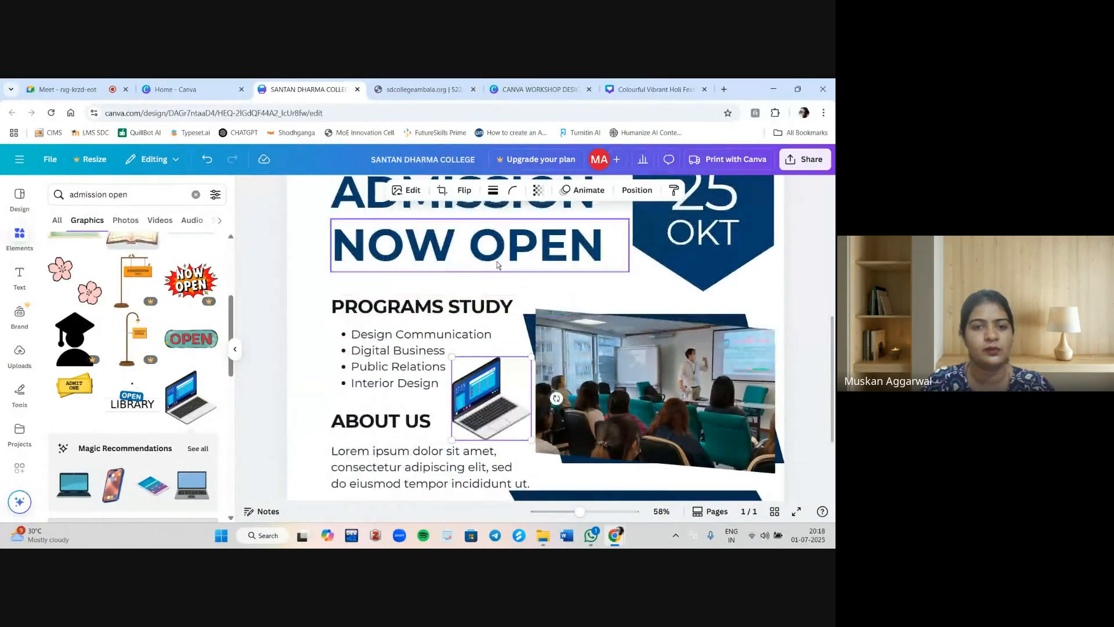
Color the program list text red.
click(374, 359)
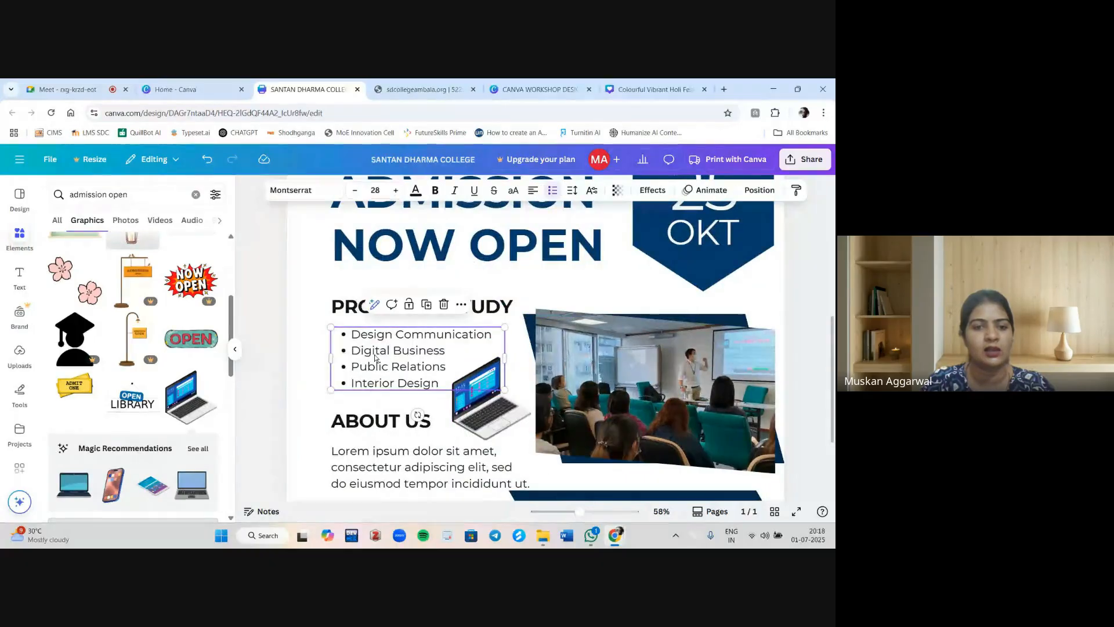
click(416, 191)
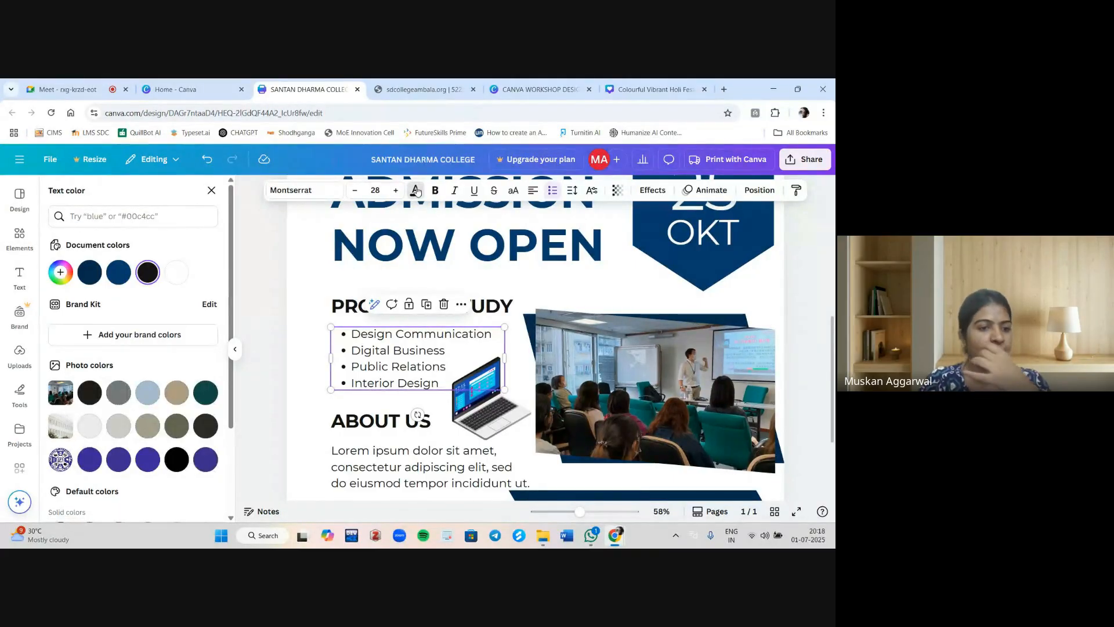
scroll(171, 411, down, 2)
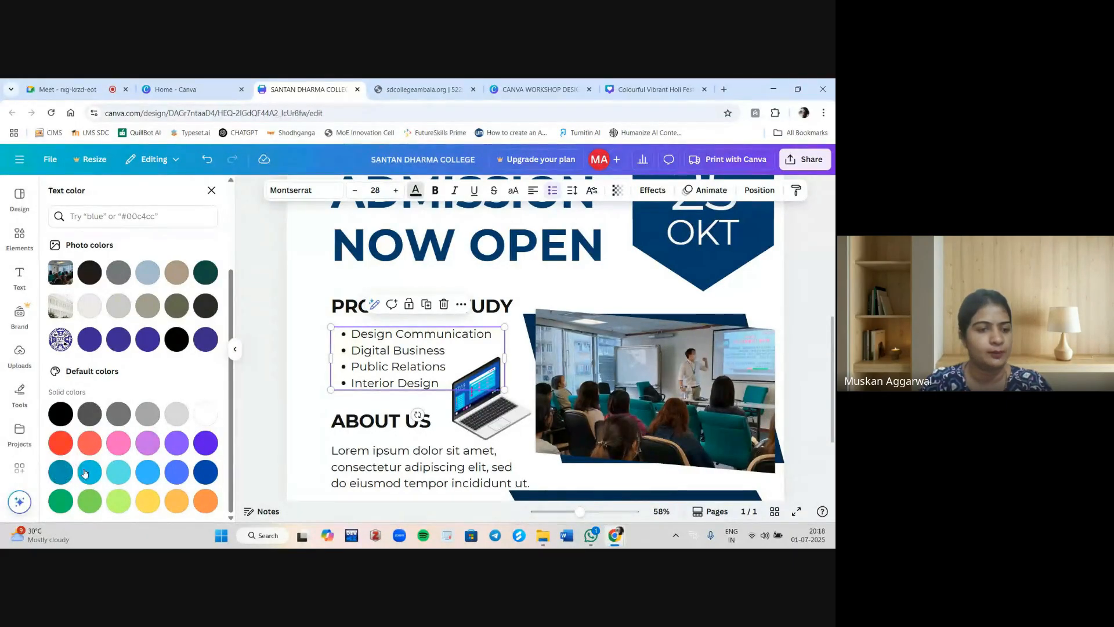
click(61, 445)
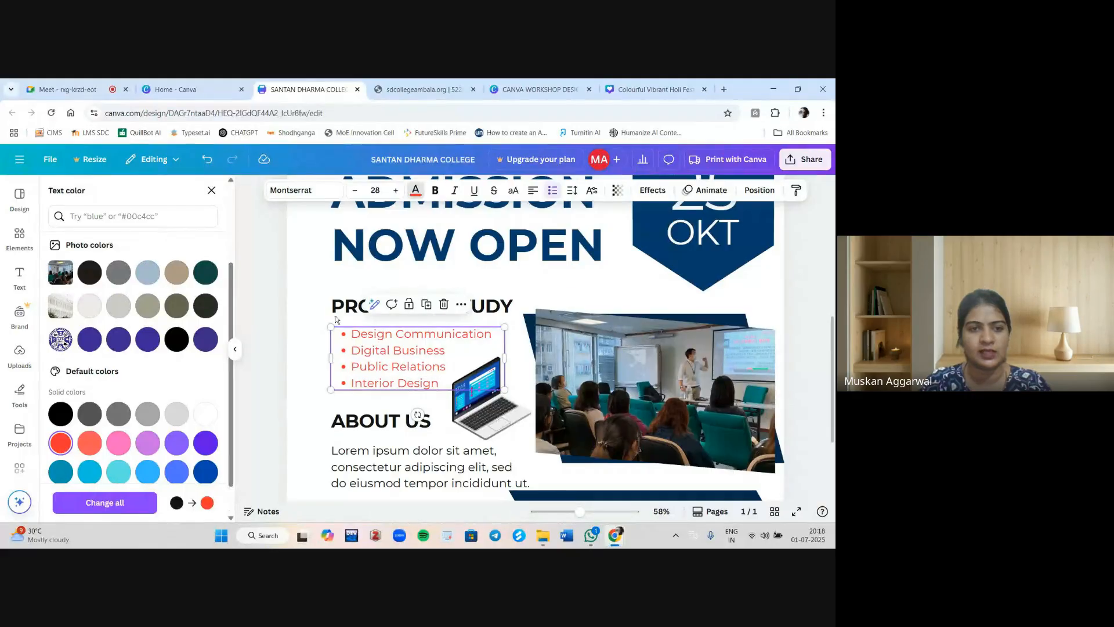
Change the program list's font to Alice.
click(316, 193)
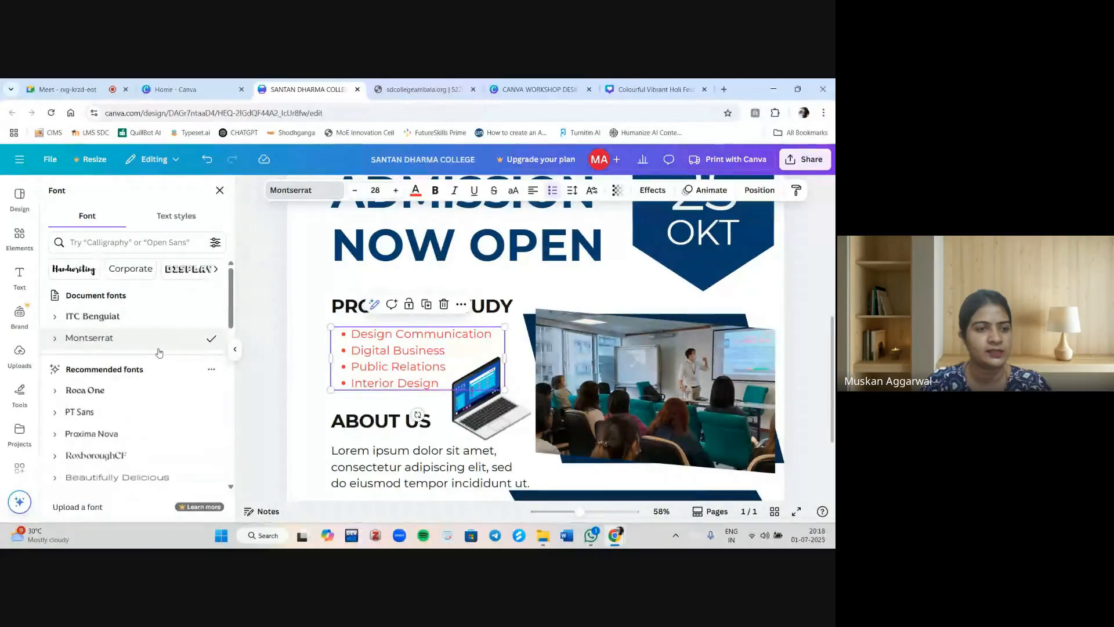
scroll(159, 353, down, 10)
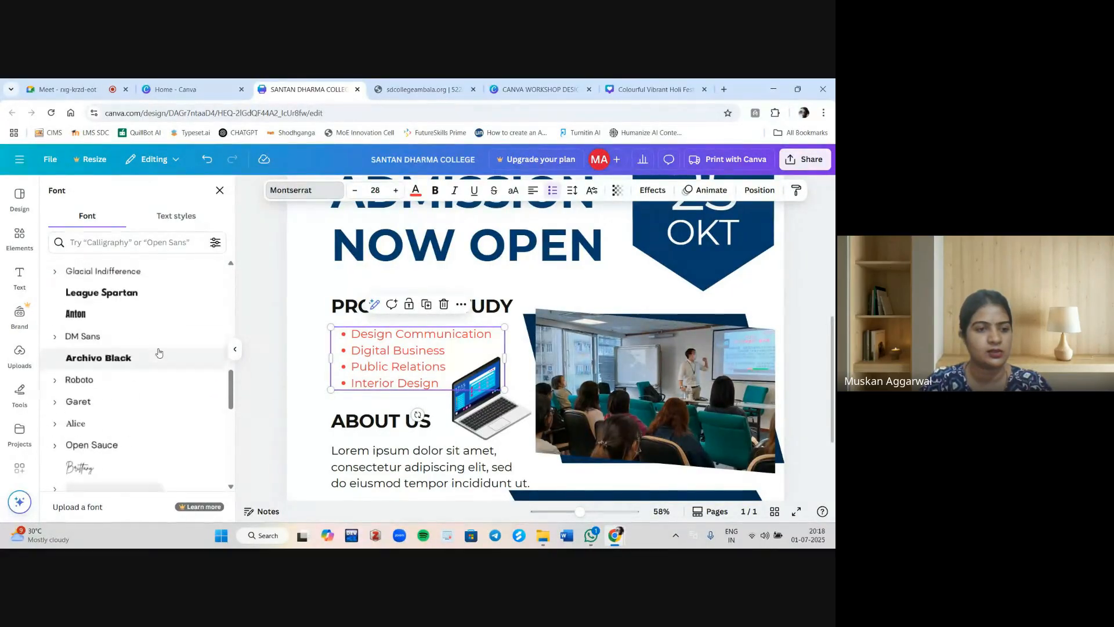
click(79, 411)
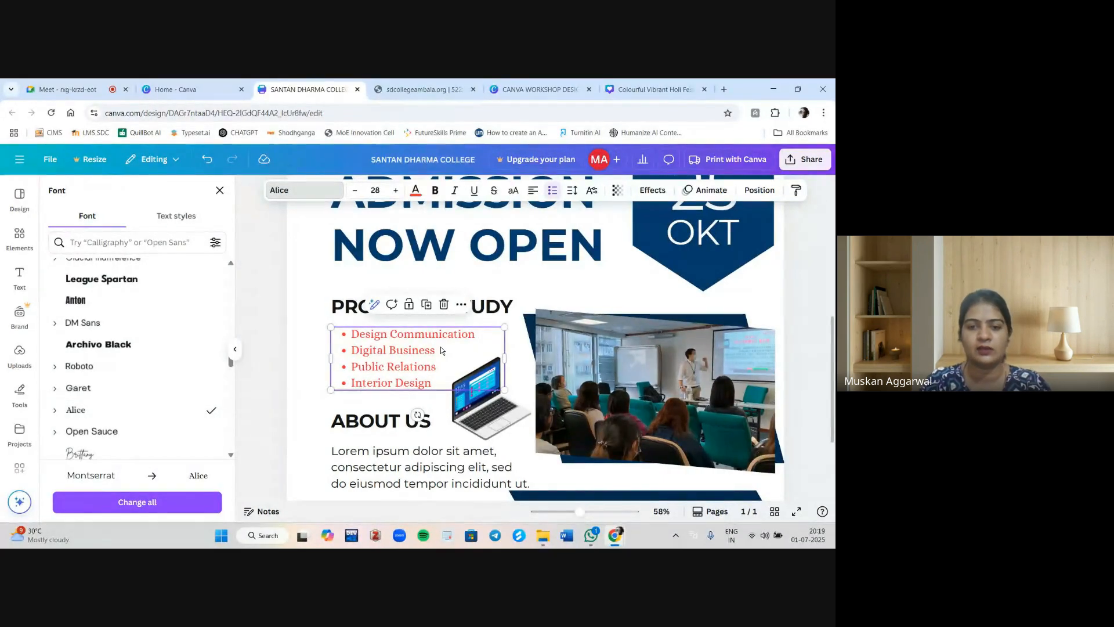
scroll(506, 390, up, 2)
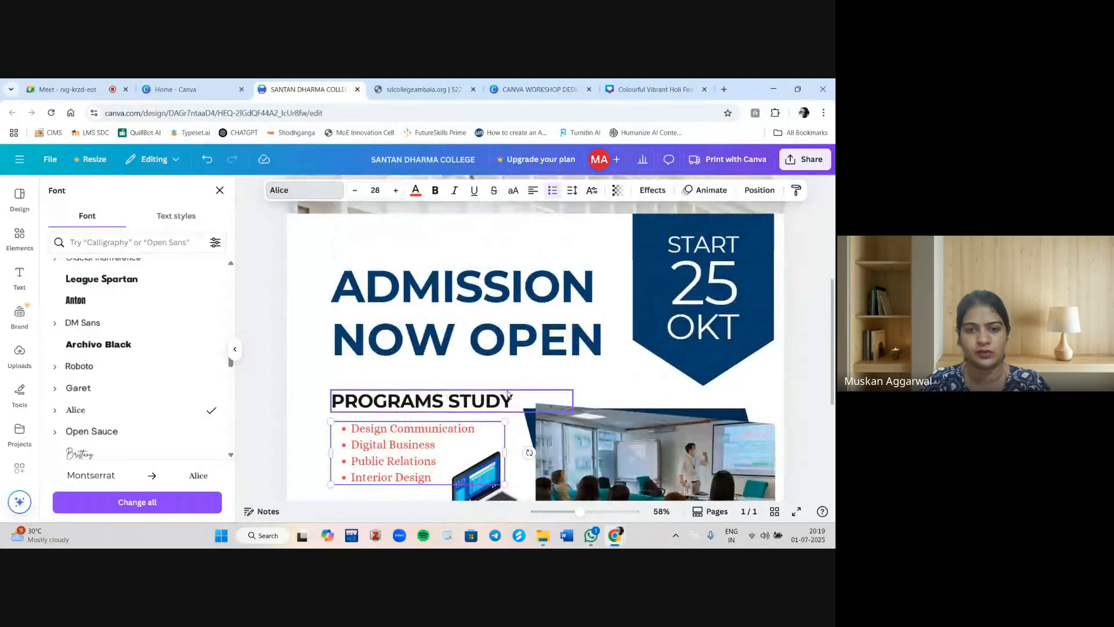
scroll(507, 392, down, 4)
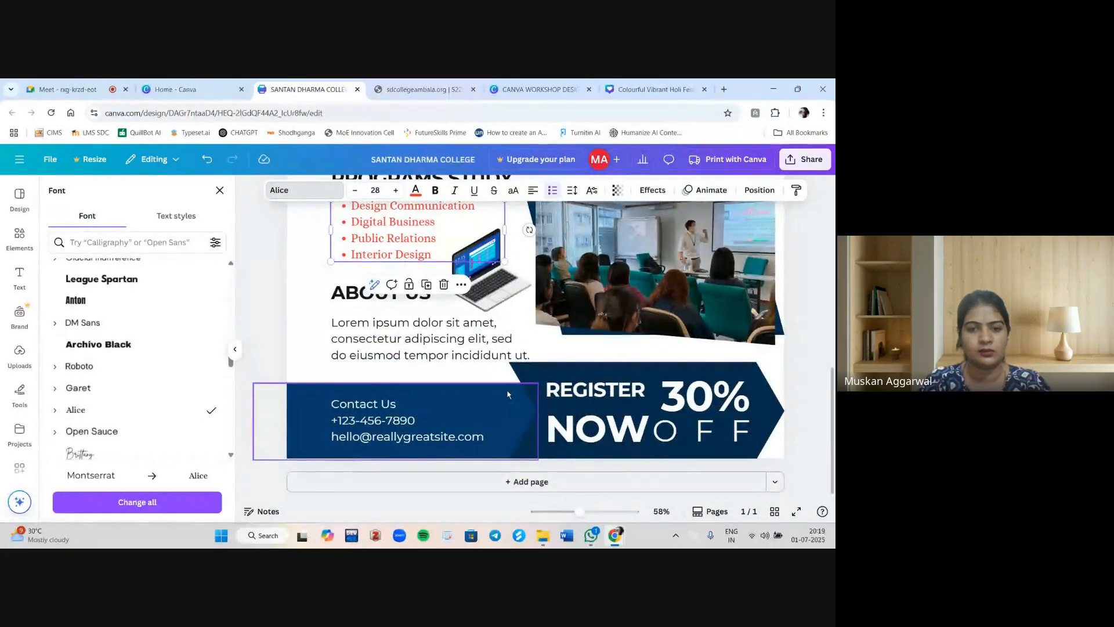
scroll(507, 394, up, 2)
scroll(508, 394, down, 3)
scroll(509, 395, down, 3)
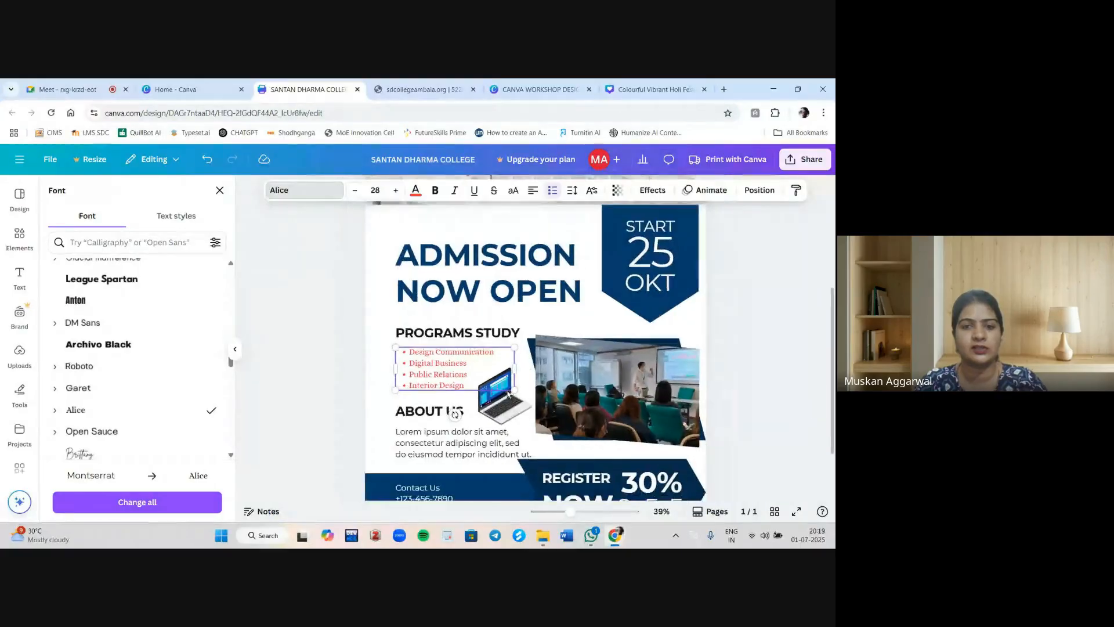
click(220, 191)
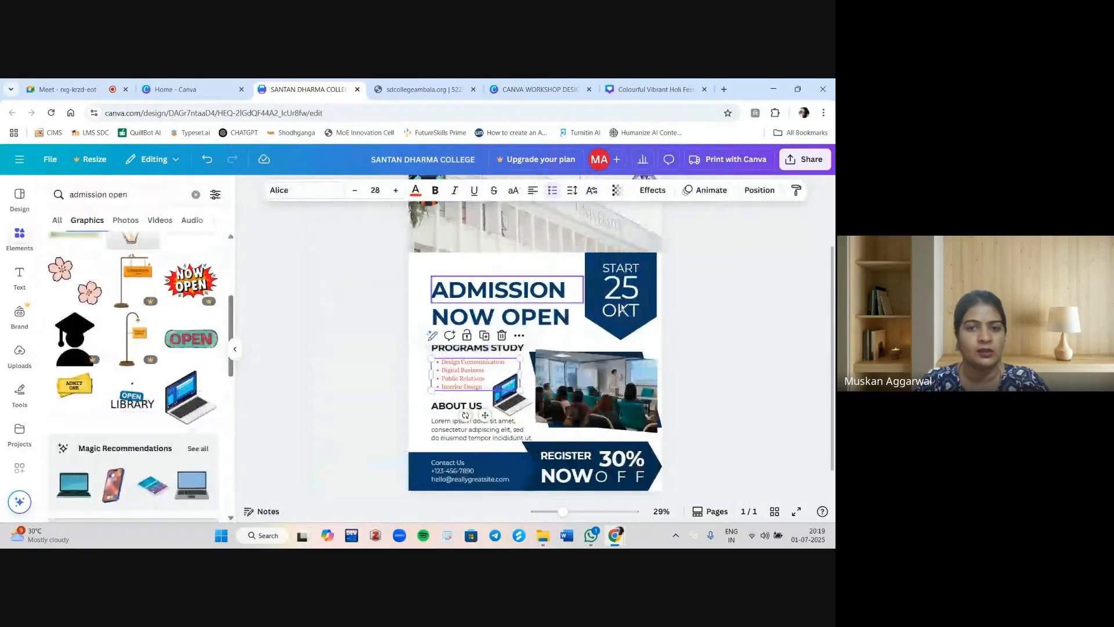
Apply the Neon text effect to the ADMISSION heading.
click(737, 266)
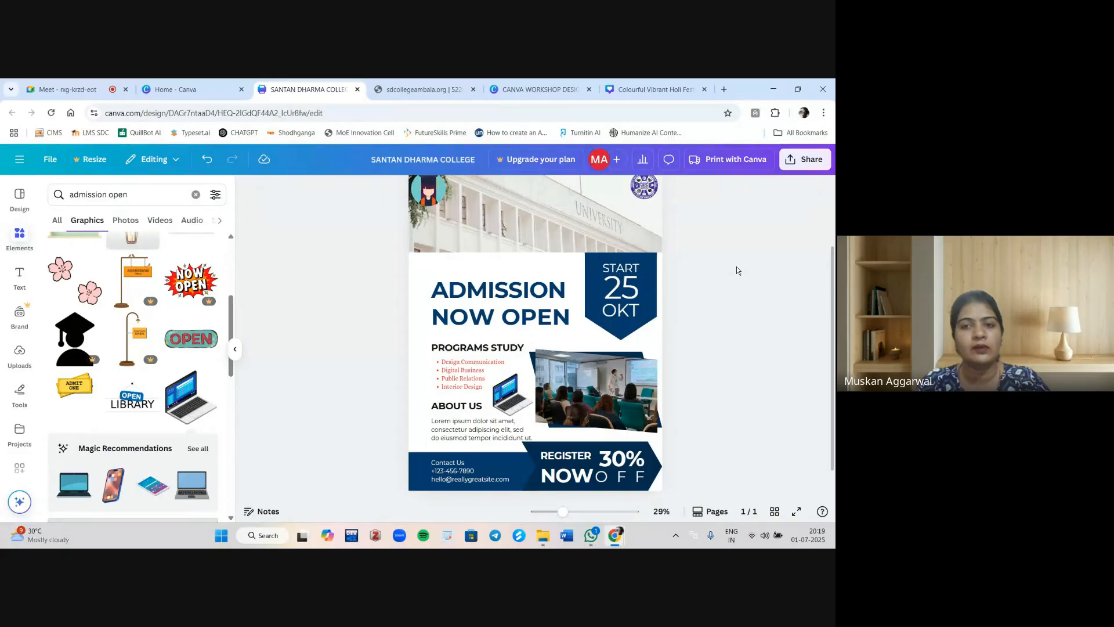
scroll(729, 274, up, 2)
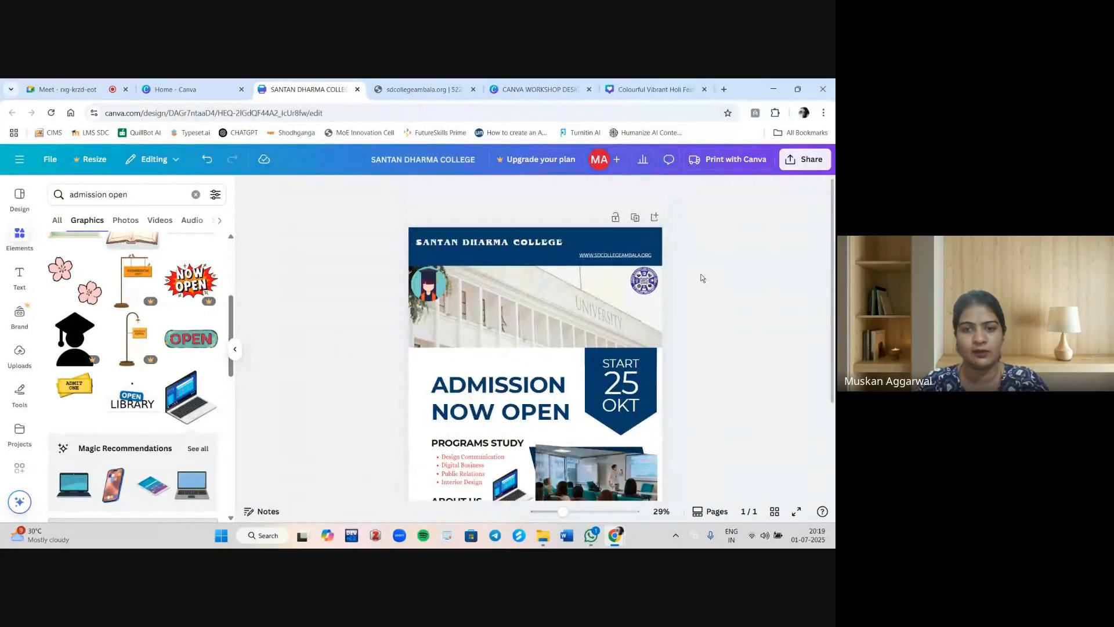
click(508, 396)
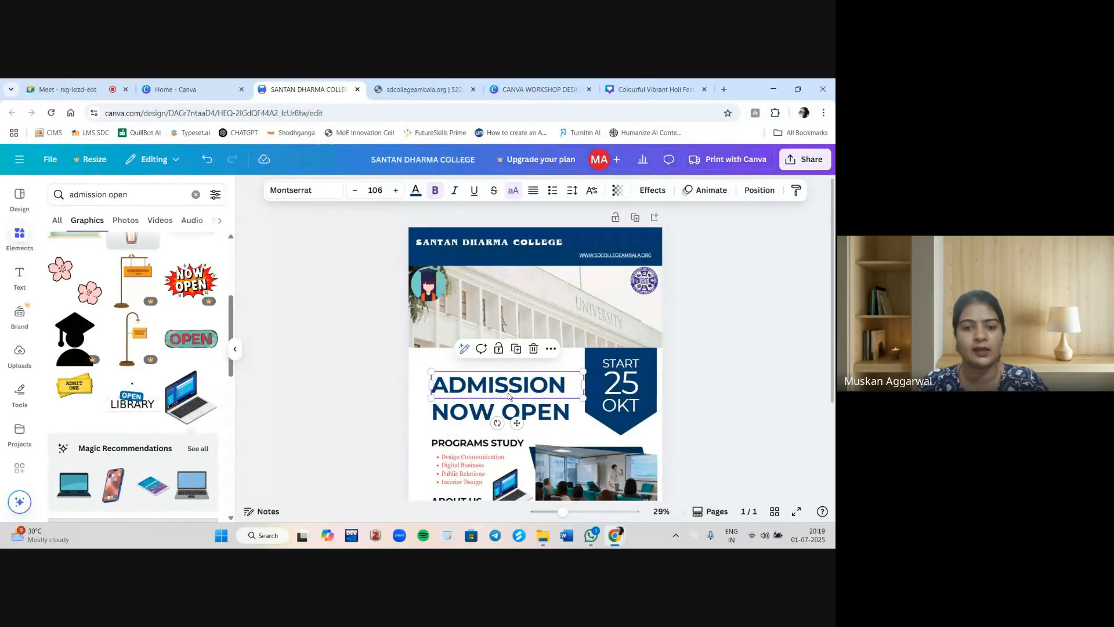
click(646, 191)
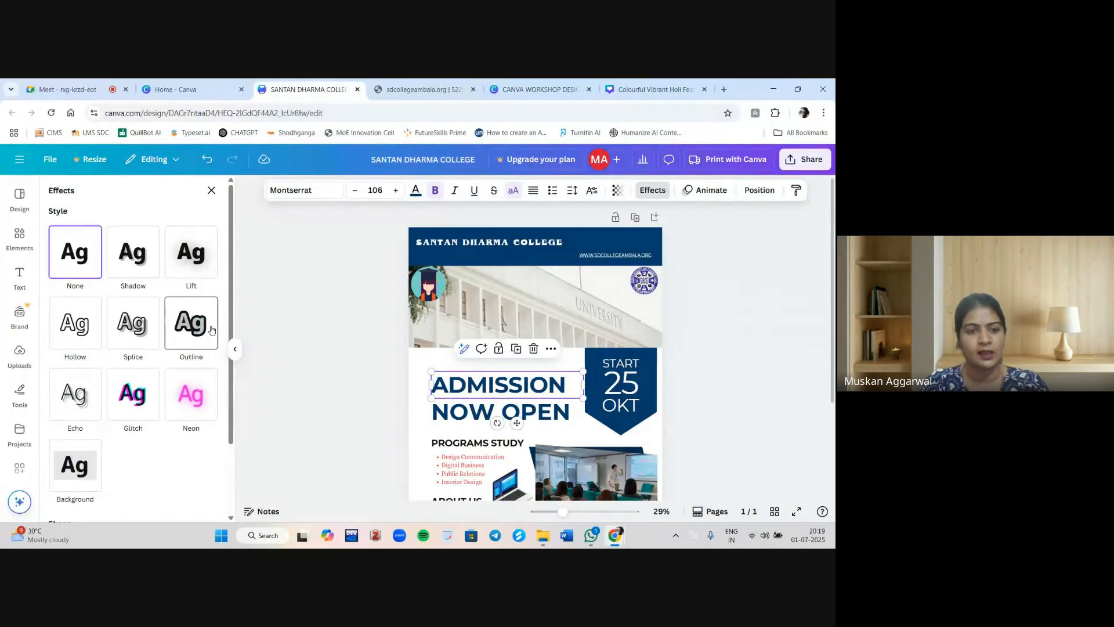
scroll(157, 414, down, 2)
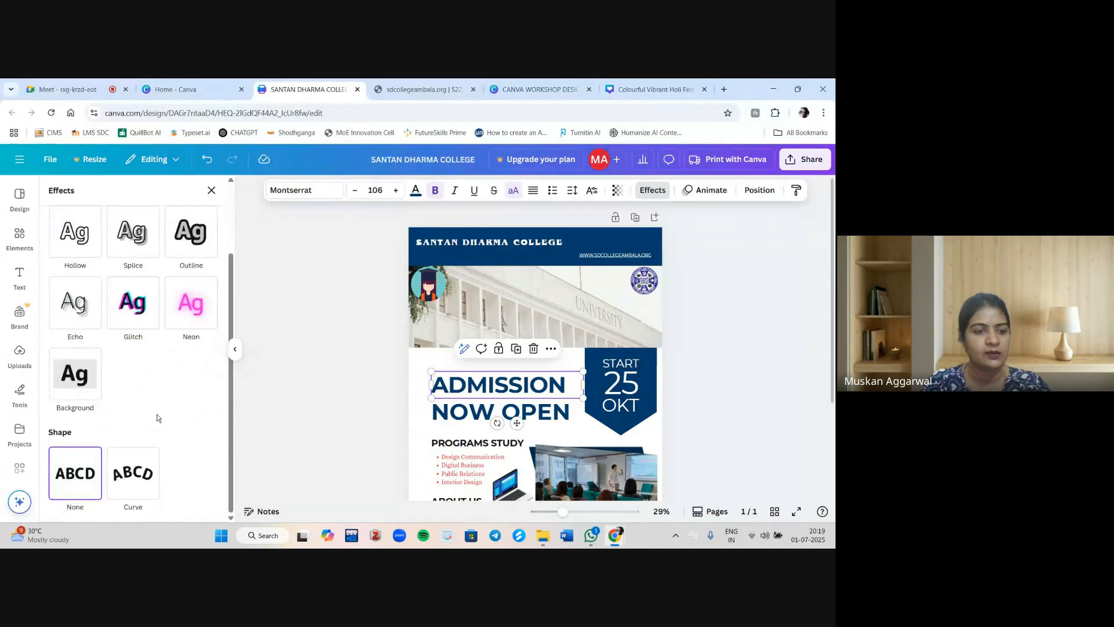
scroll(157, 413, up, 2)
click(185, 318)
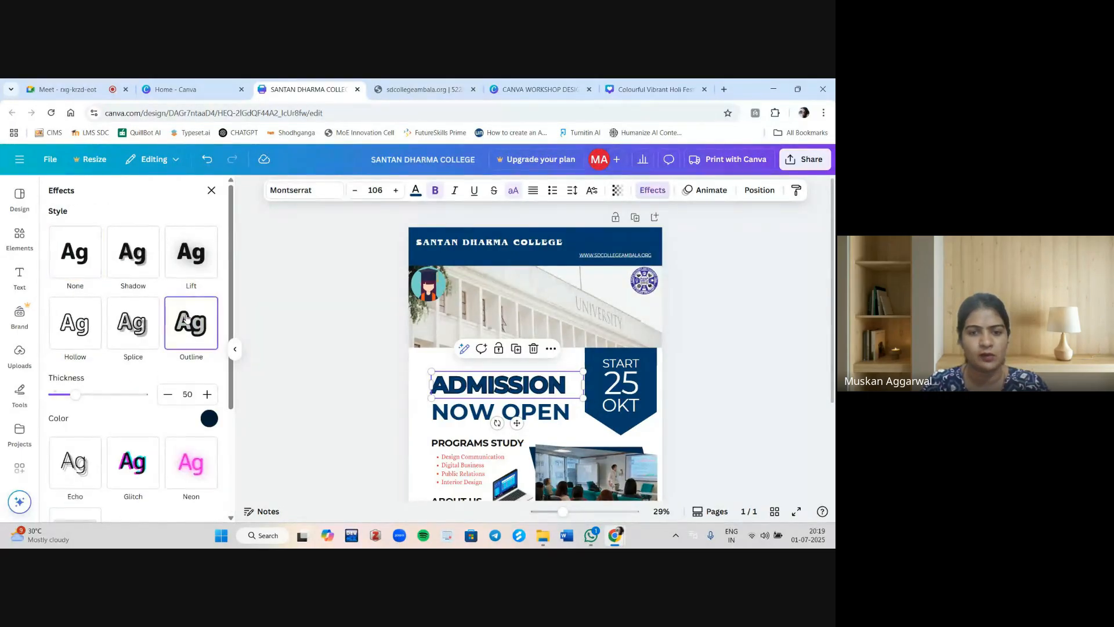
click(195, 470)
Give the ADMISSION heading a Curve shape with curve 45 and nudge it upward.
scroll(195, 471, down, 3)
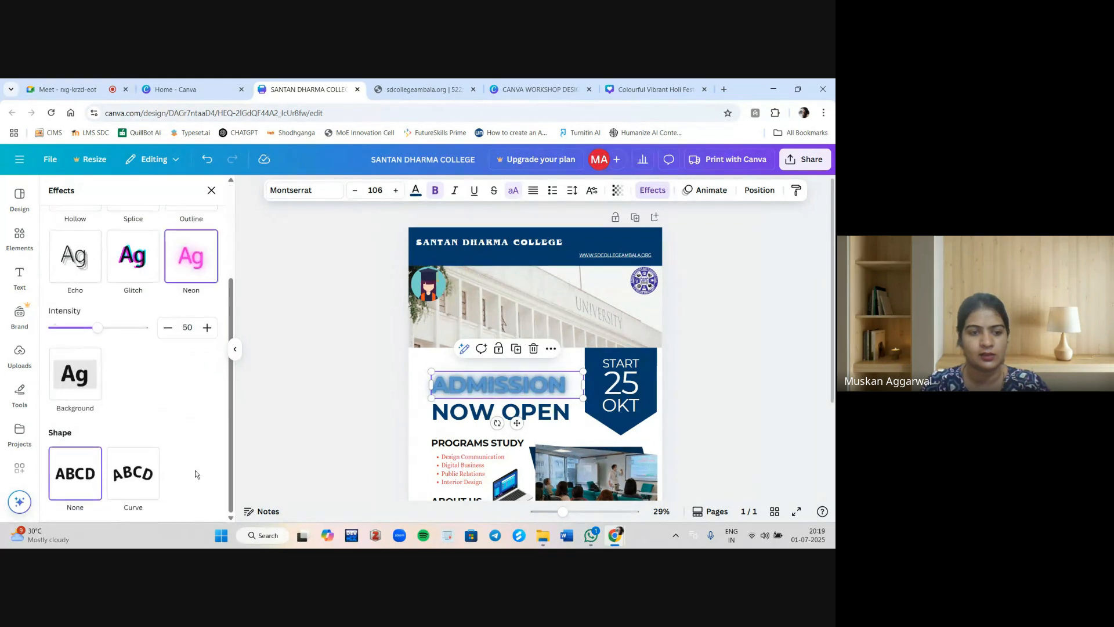
click(134, 475)
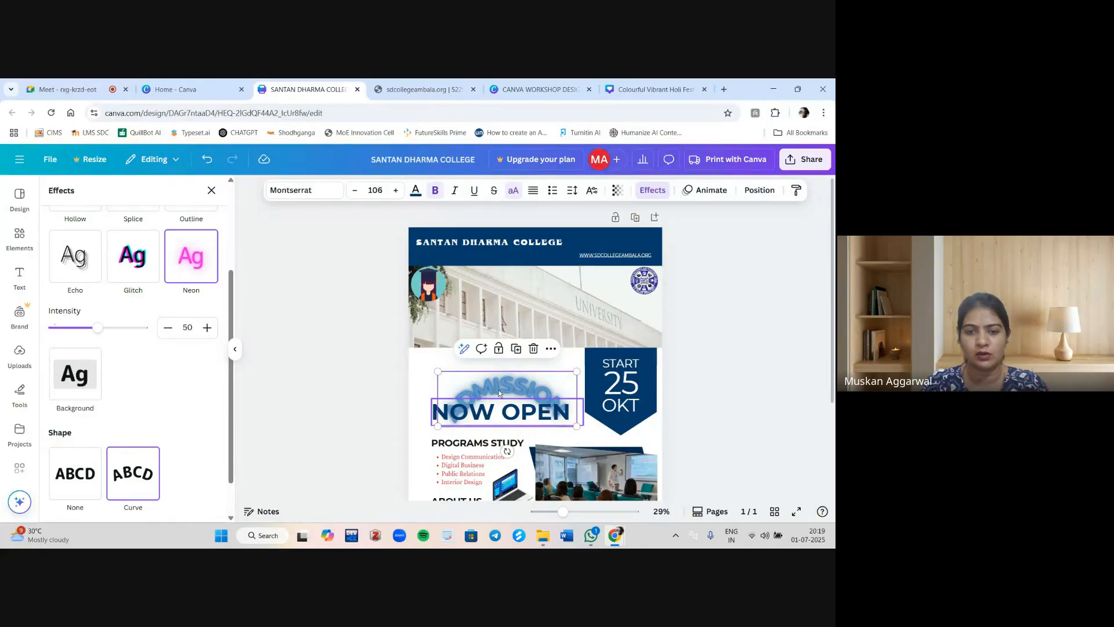
drag(497, 388, 493, 365)
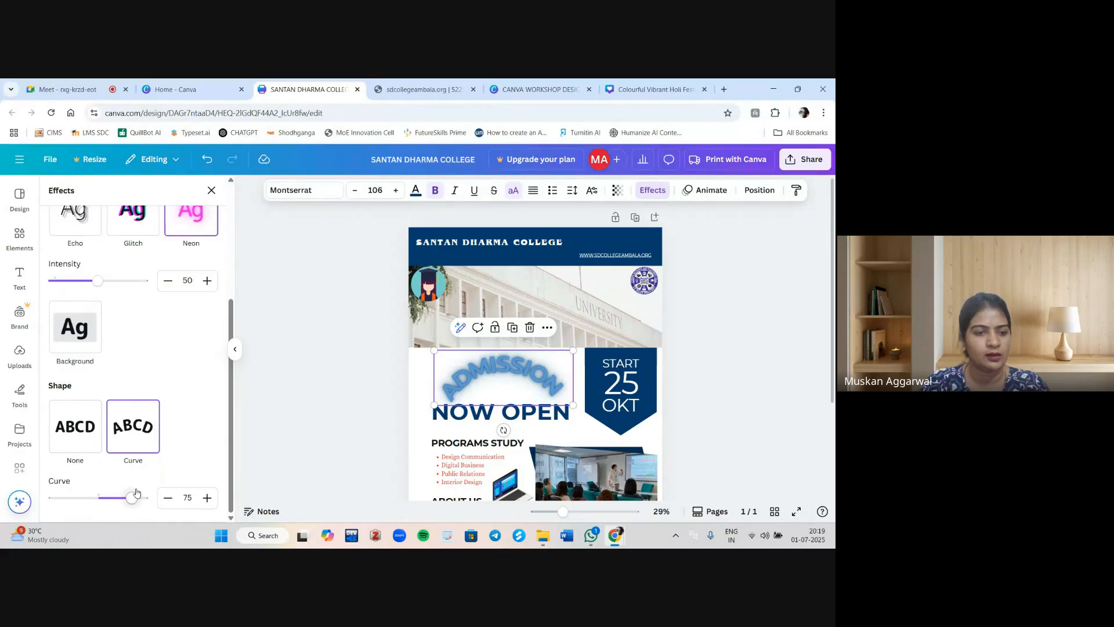
mouse_move(133, 499)
mouse_down()
mouse_move(49, 499)
mouse_move(145, 497)
mouse_move(119, 496)
mouse_up()
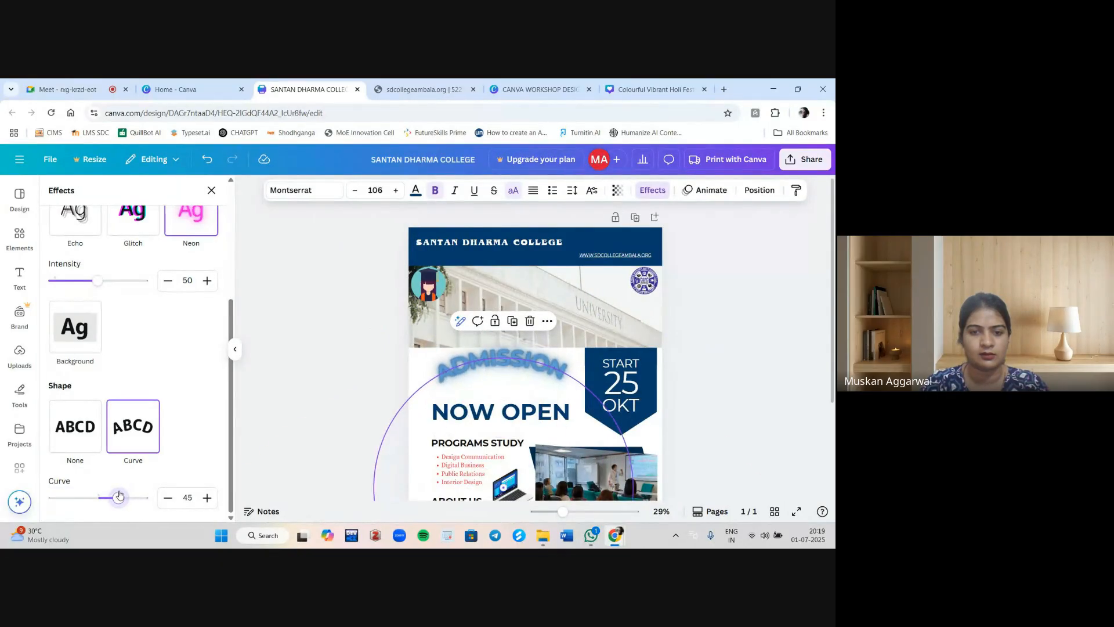
Nudge the curved ADMISSION heading slightly downward and deselect it.
drag(480, 364, 478, 378)
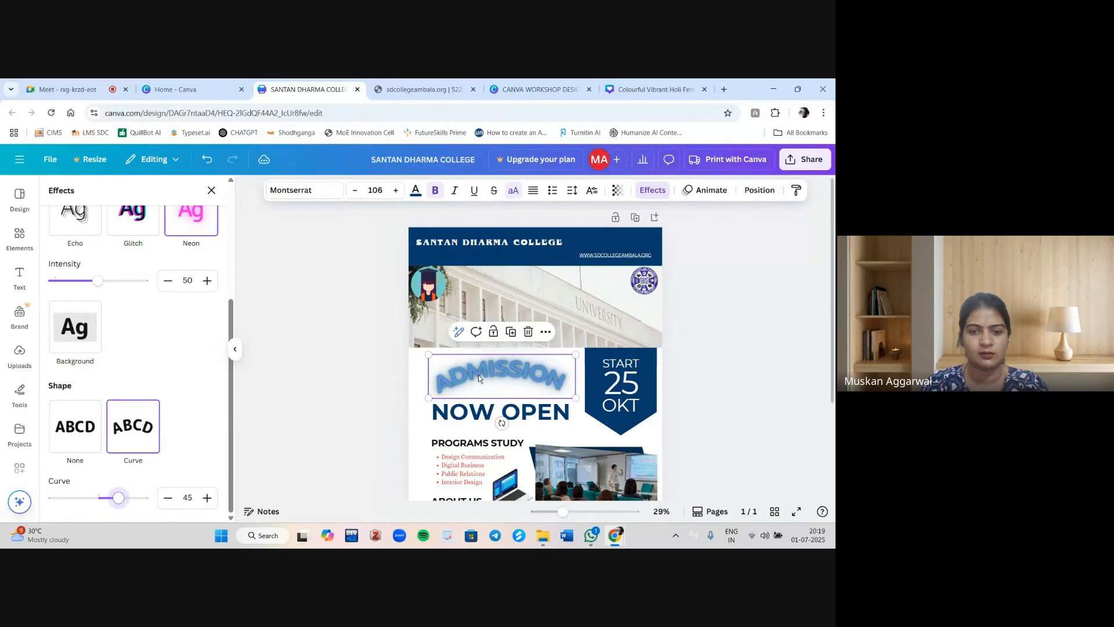
click(722, 345)
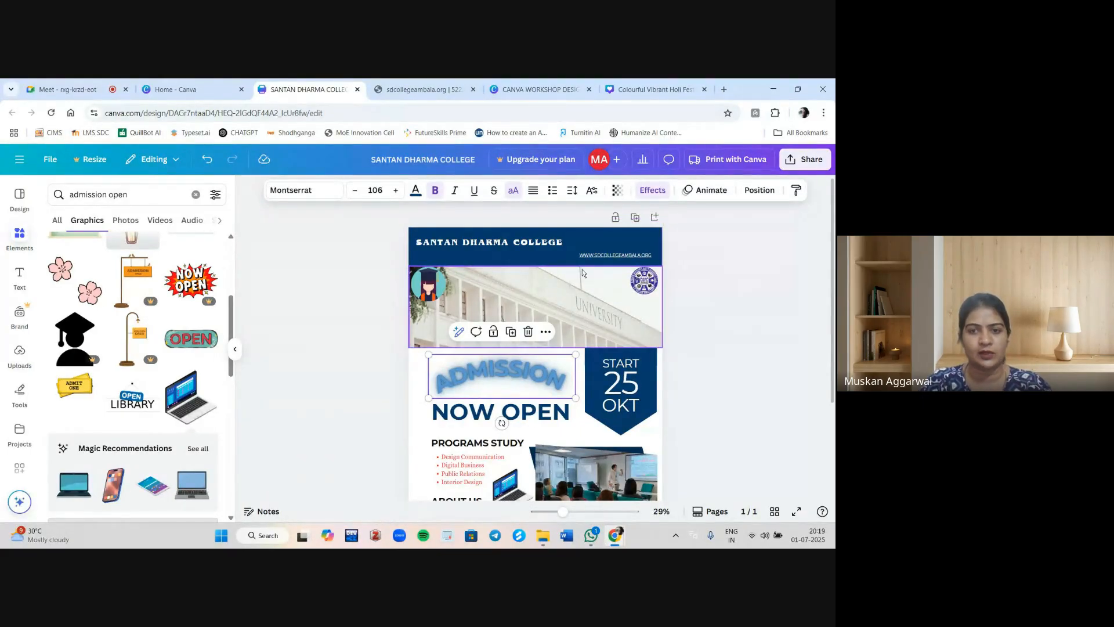
Move the college name and the website URL toward the centre of the header band.
click(583, 269)
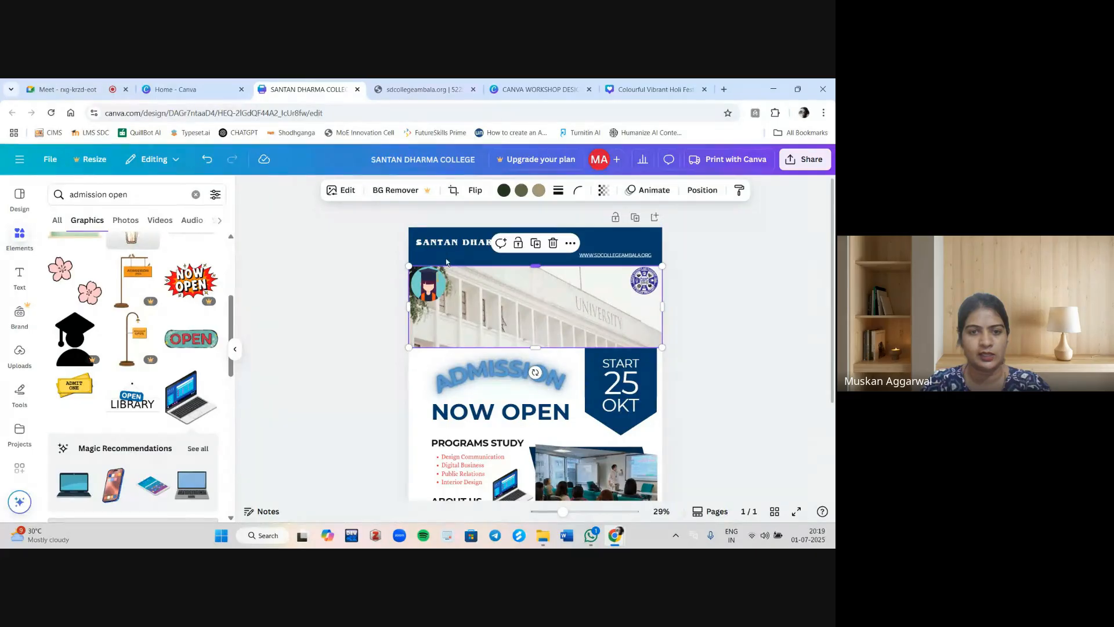
drag(448, 242, 494, 239)
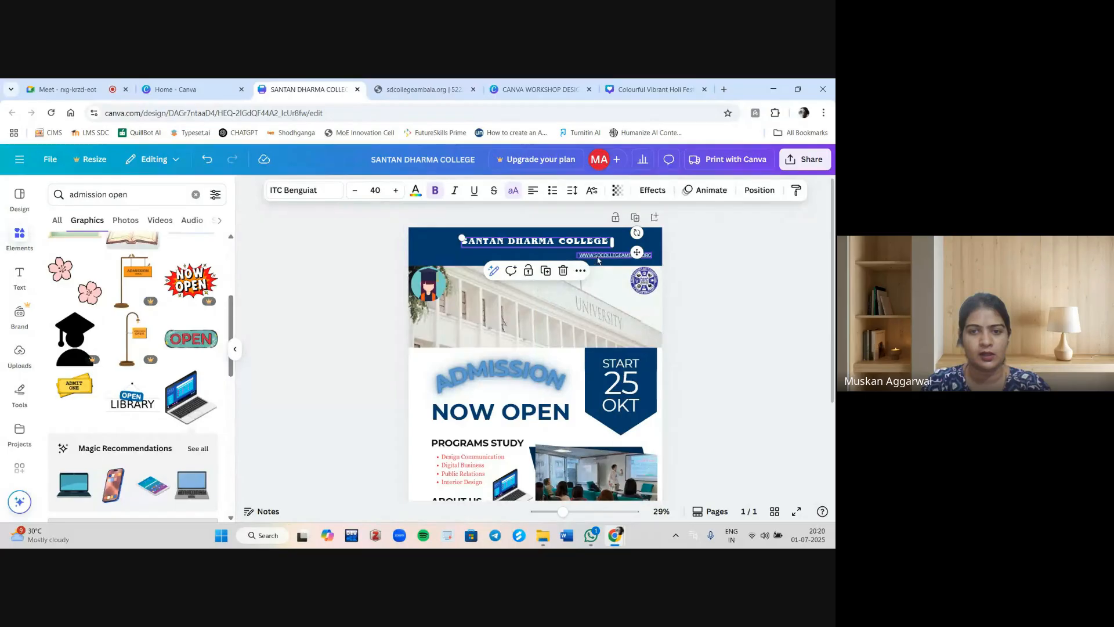
click(597, 257)
drag(598, 257, 531, 255)
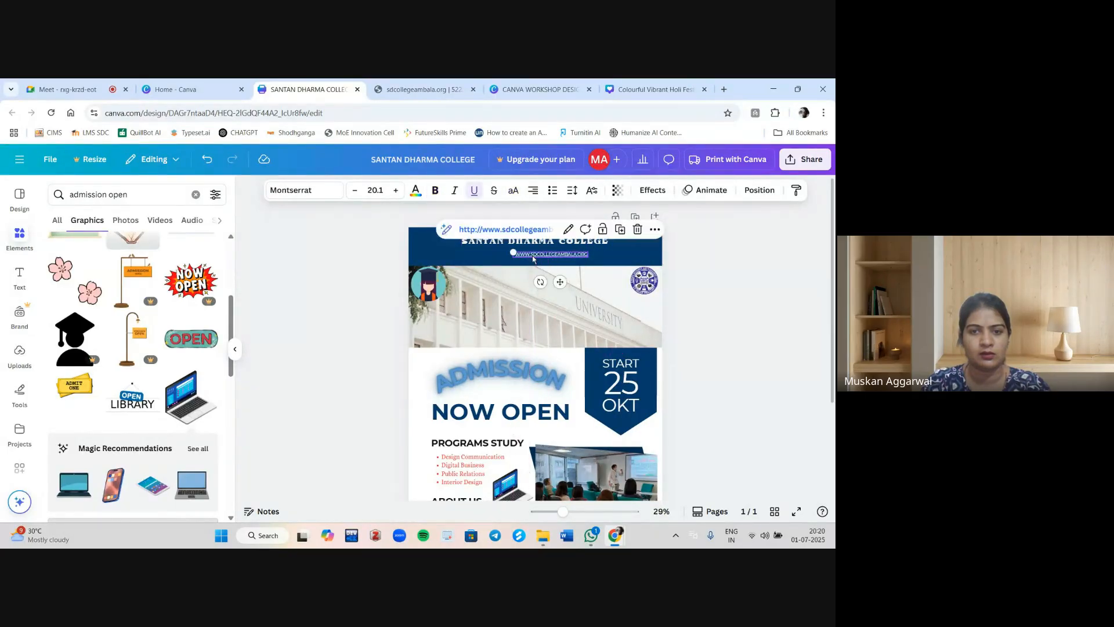
click(532, 255)
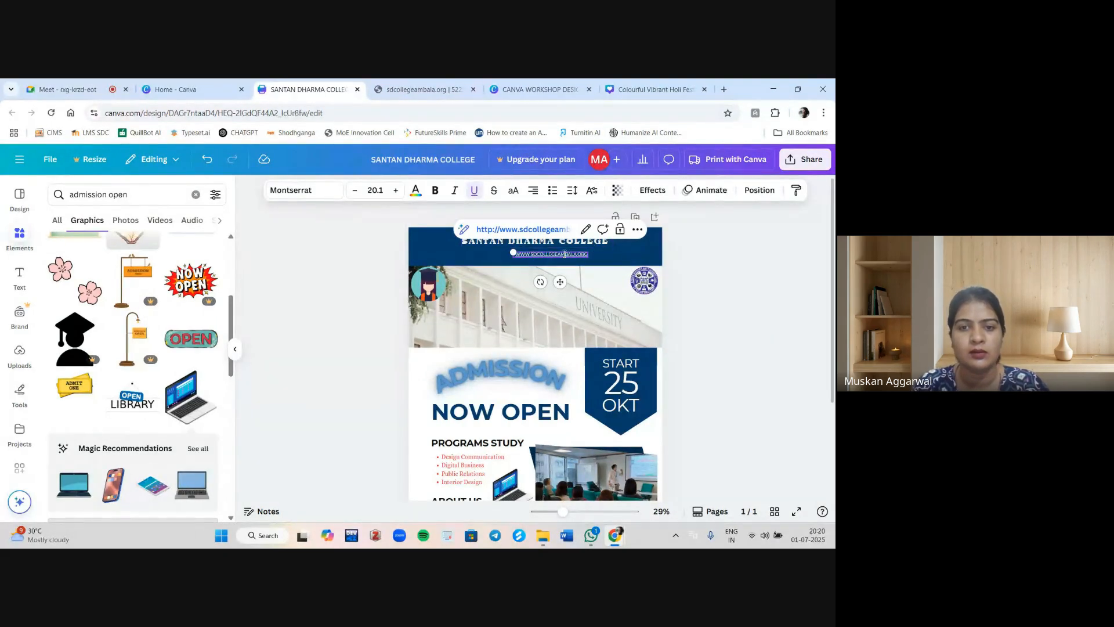
click(546, 268)
click(546, 257)
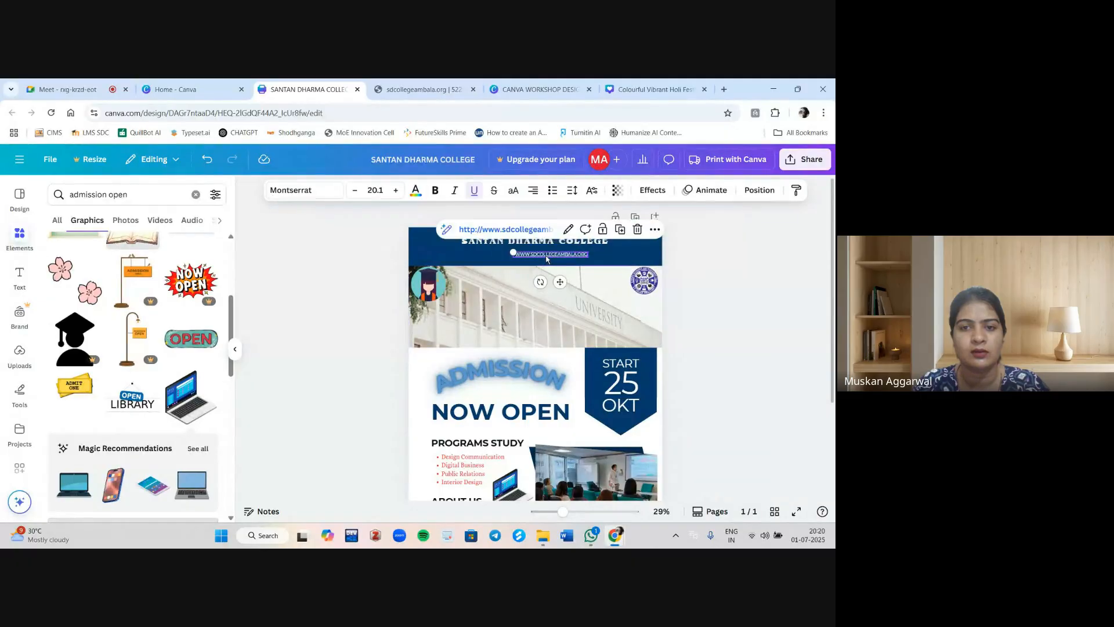
drag(544, 256, 538, 255)
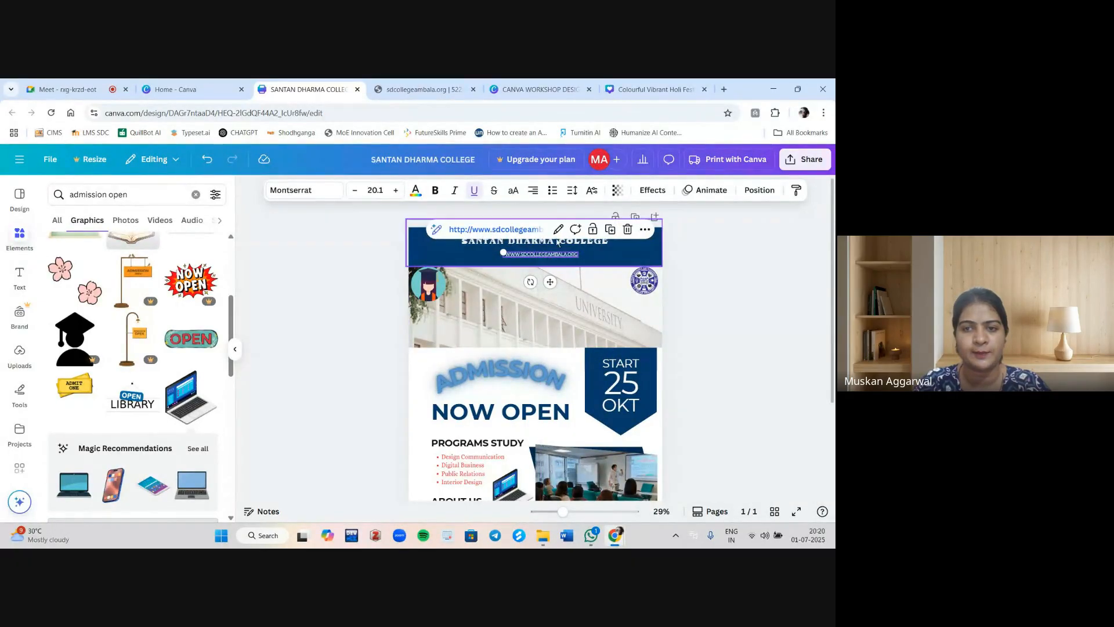
Select every element on the page and apply the Tectonic animation.
key(ctrl+a)
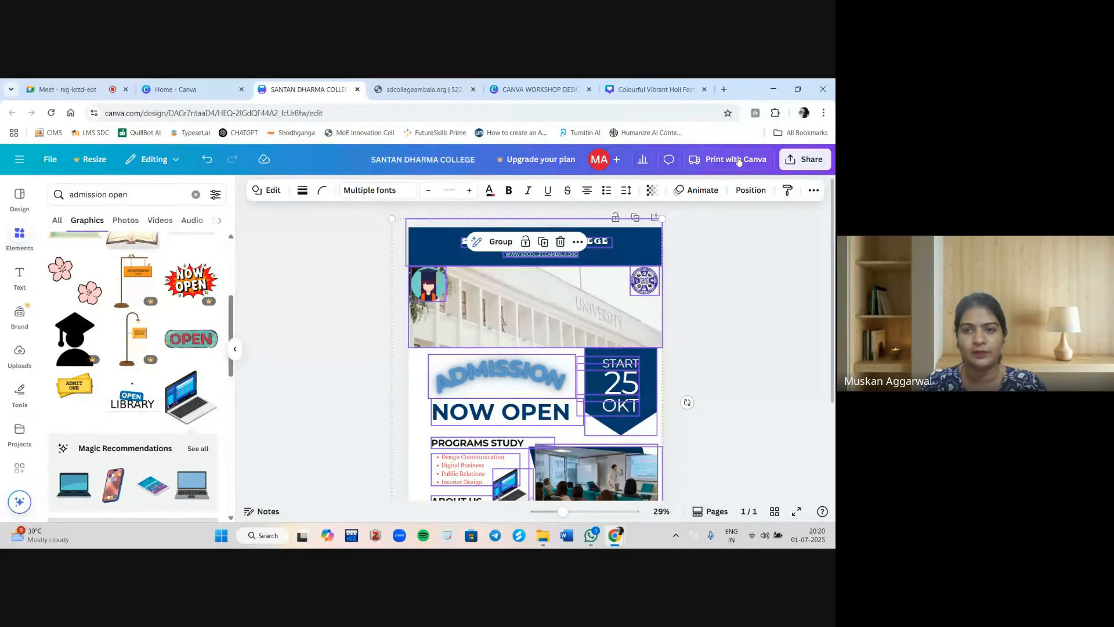
click(696, 191)
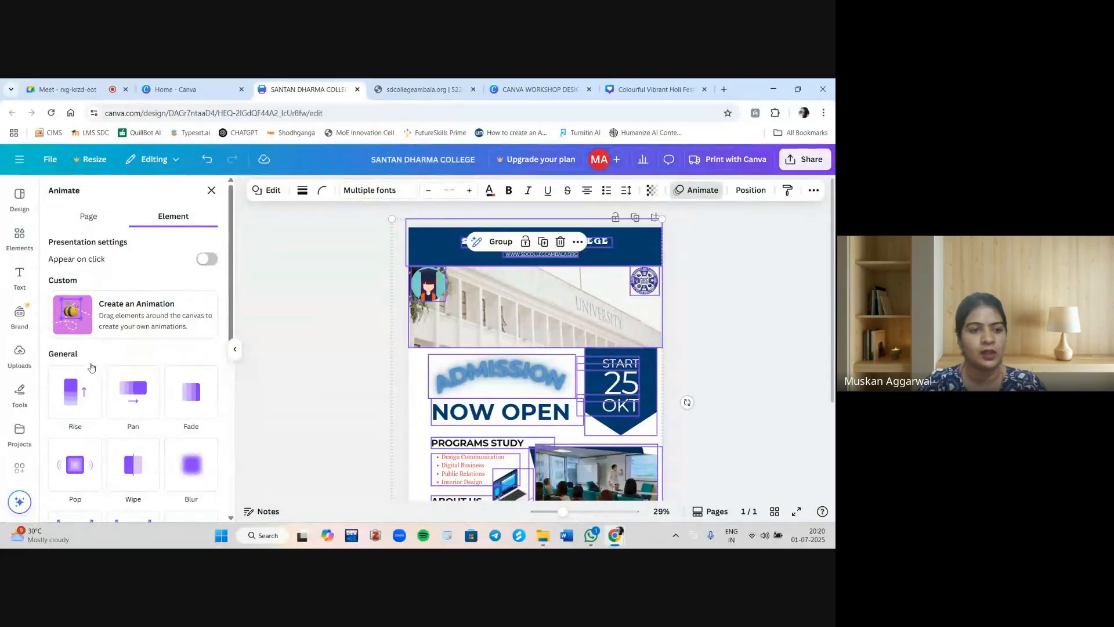
scroll(145, 406, down, 2)
scroll(145, 405, down, 2)
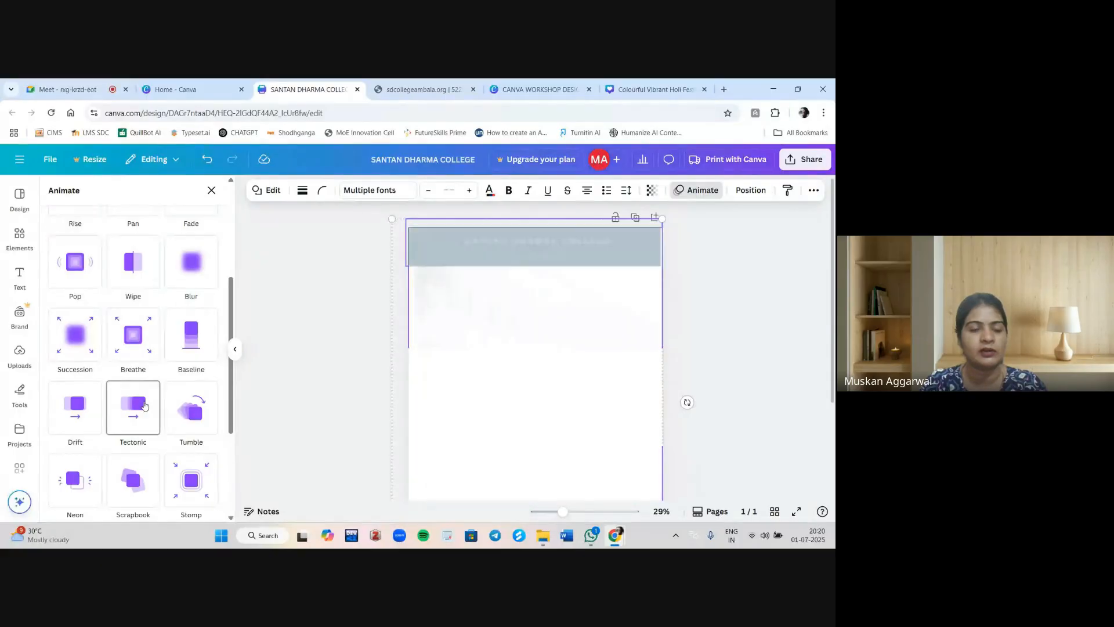
scroll(145, 405, down, 2)
scroll(144, 405, down, 1)
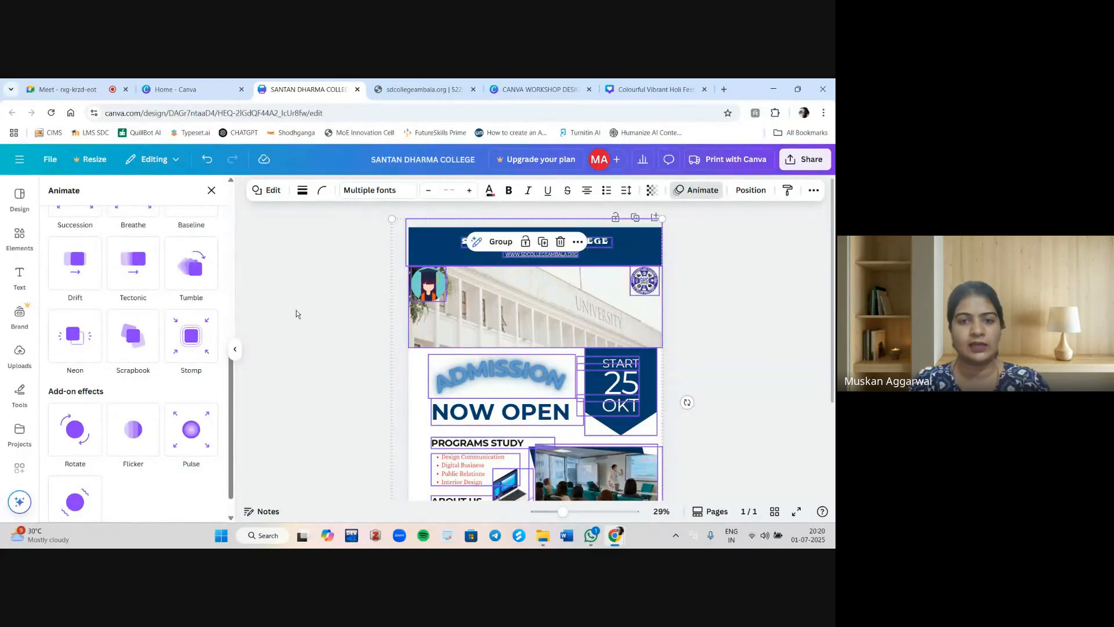
key(Escape)
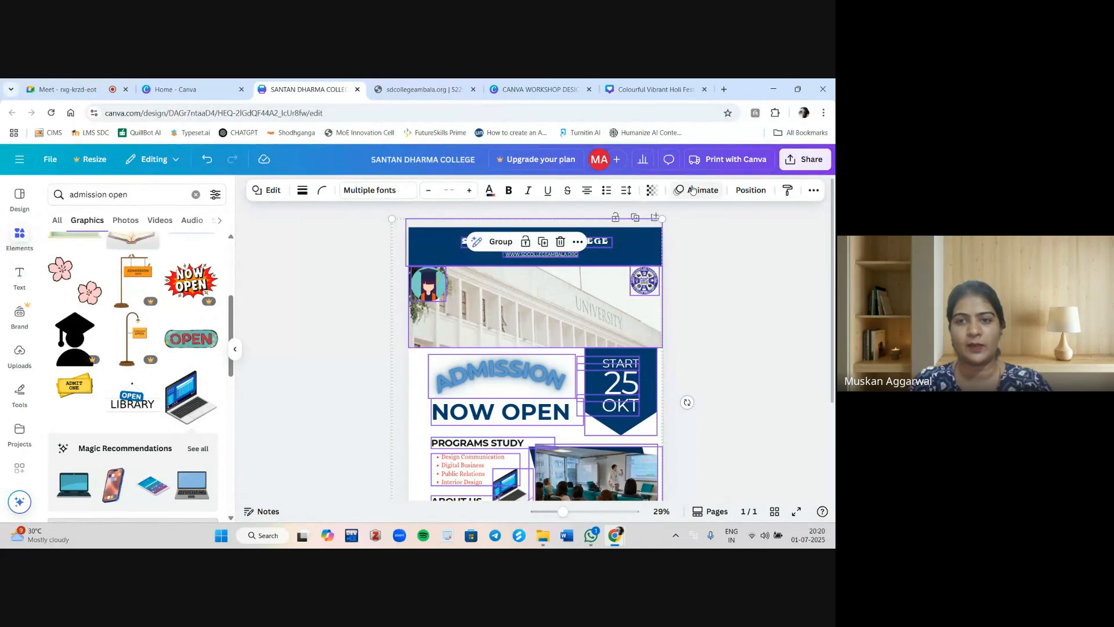
click(696, 190)
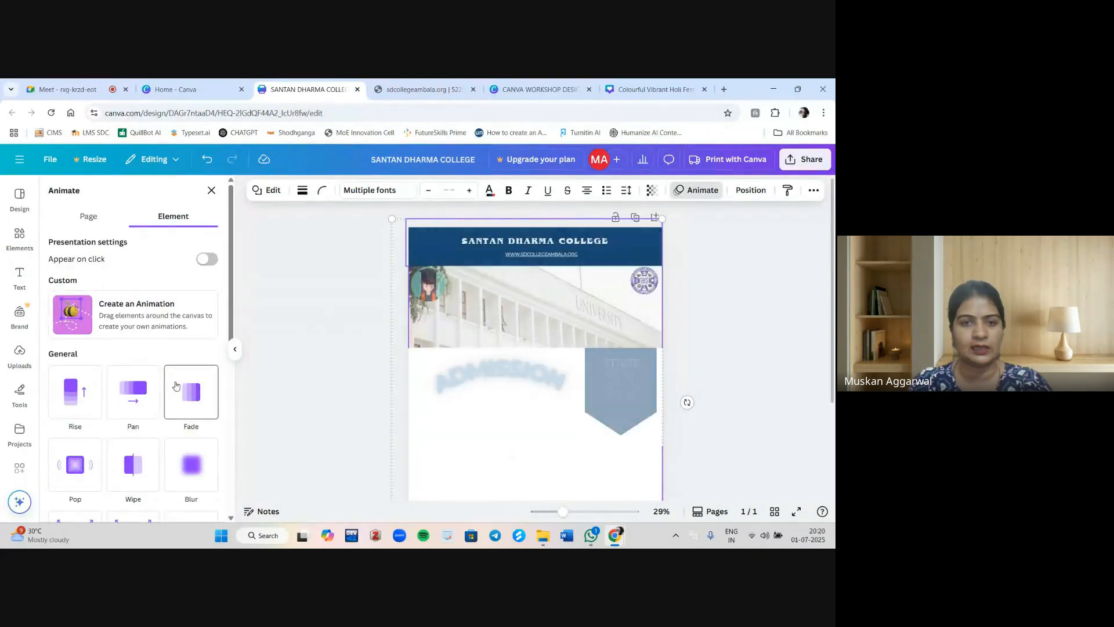
scroll(175, 386, down, 4)
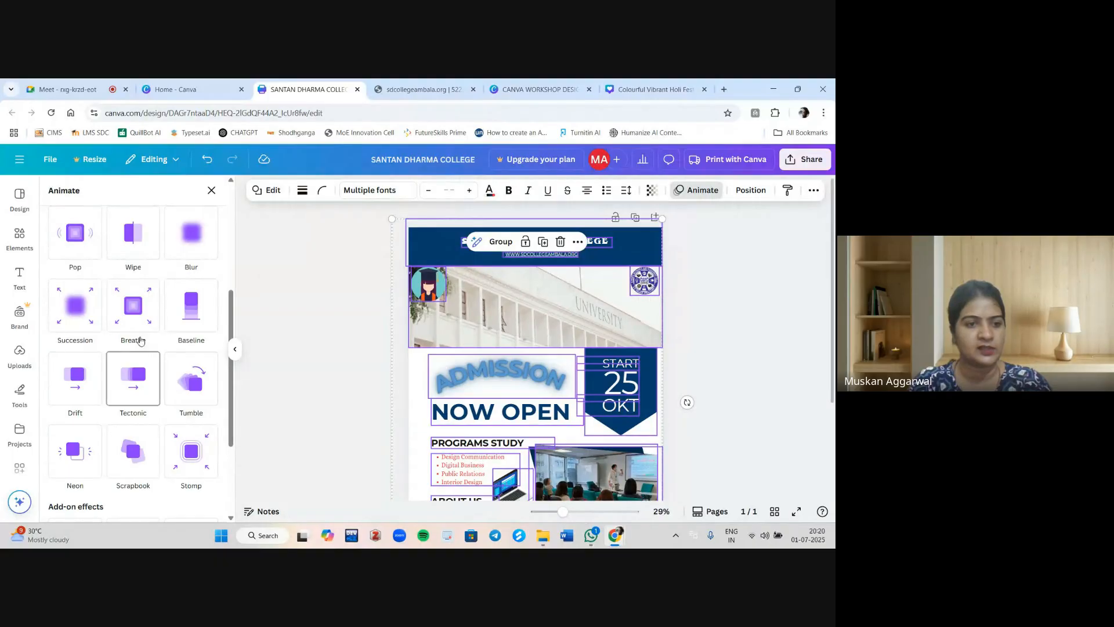
click(126, 385)
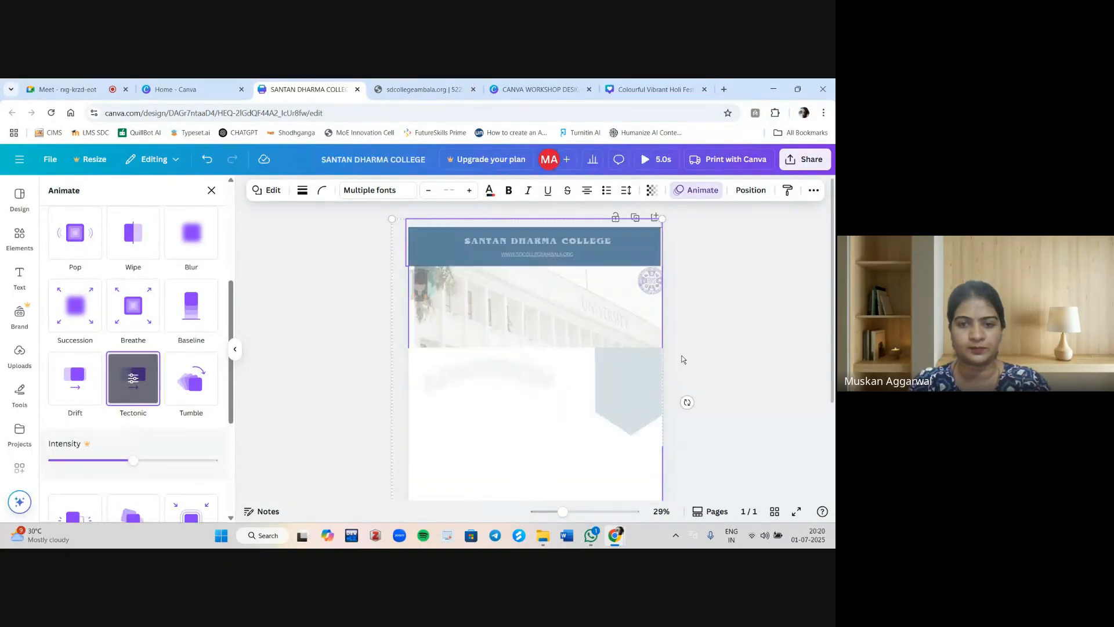
Preview the animated design in full screen and return to the editor.
click(794, 382)
click(798, 512)
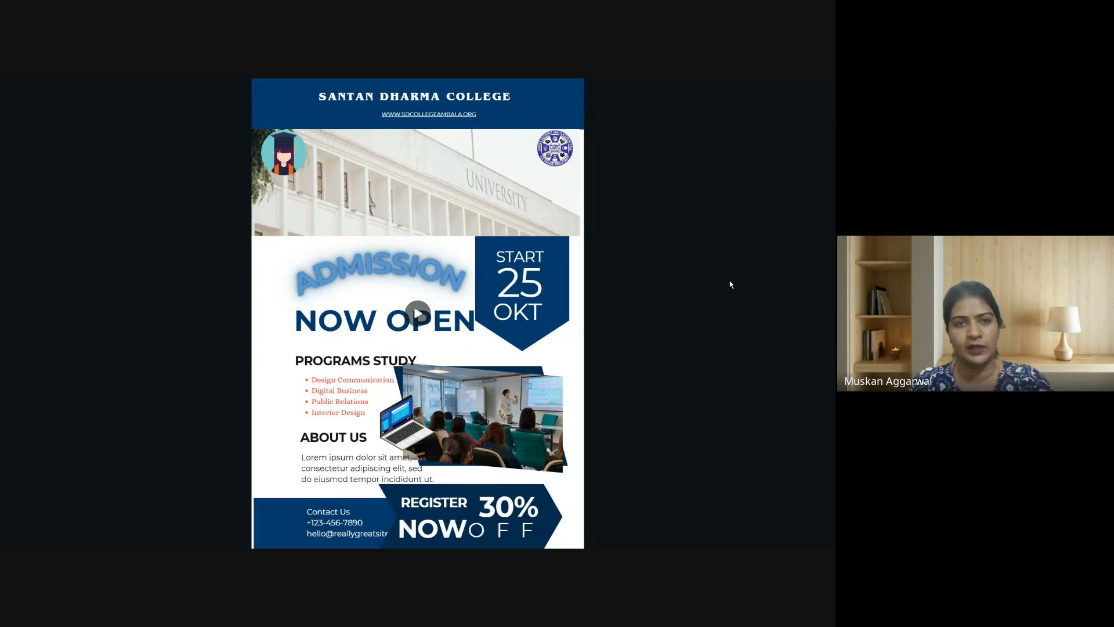
key(Escape)
key(Escape)
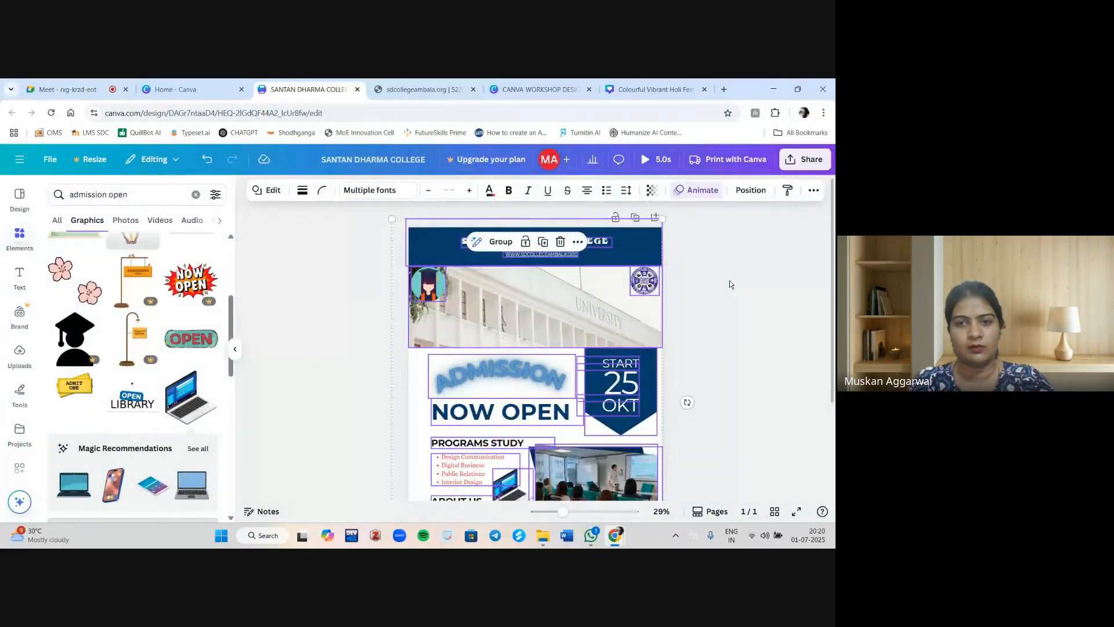
key(Escape)
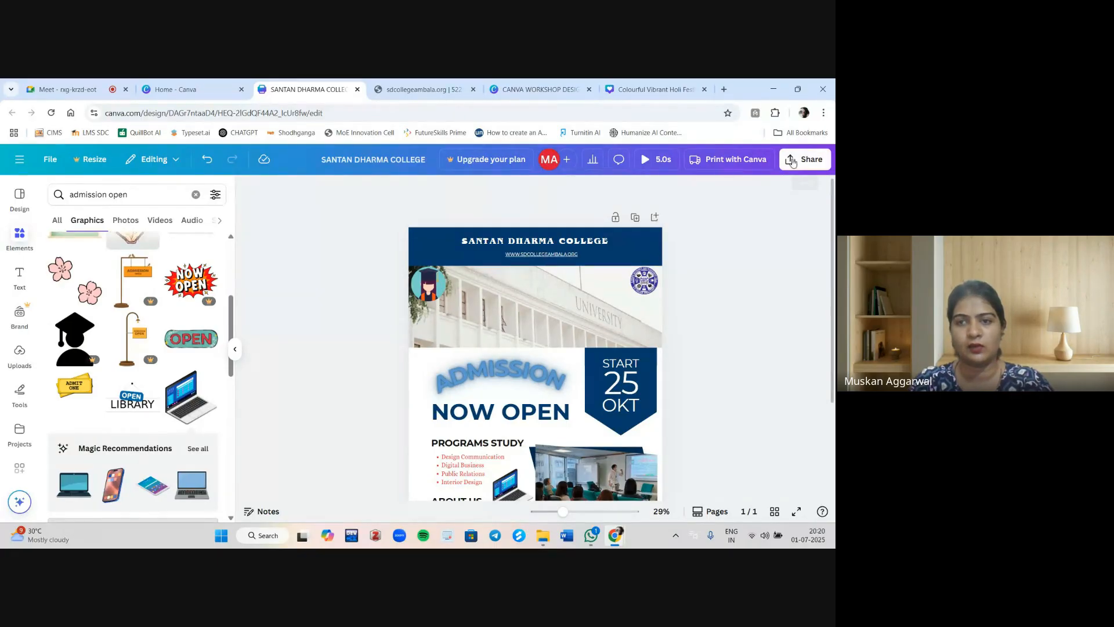
Enter a collaborator's e-mail address in the invite panel and set their access to Can edit.
click(567, 162)
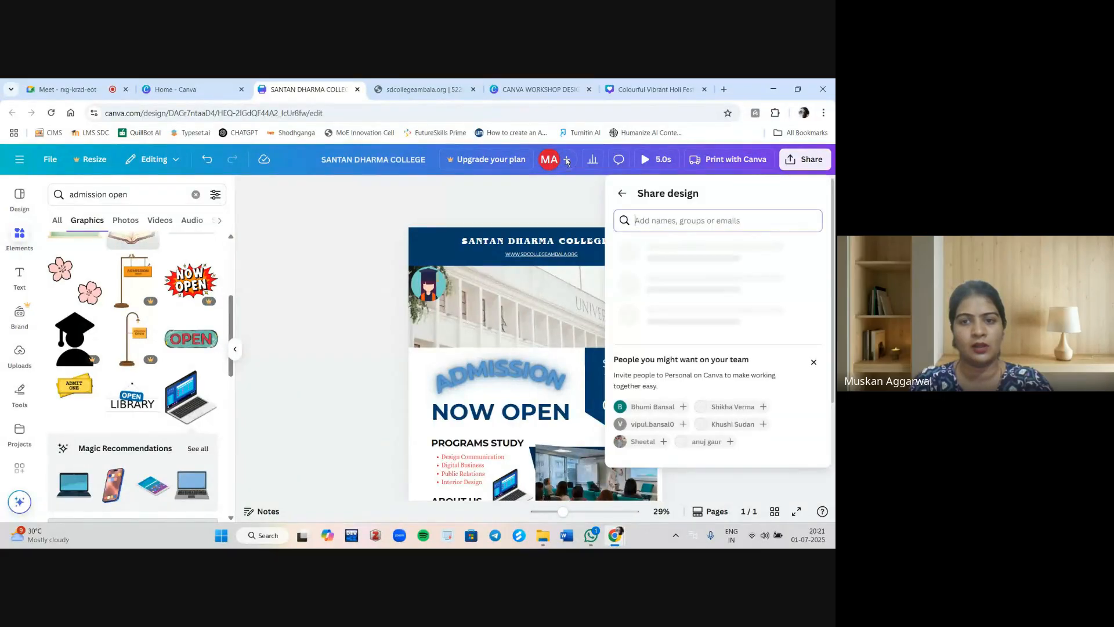
click(658, 222)
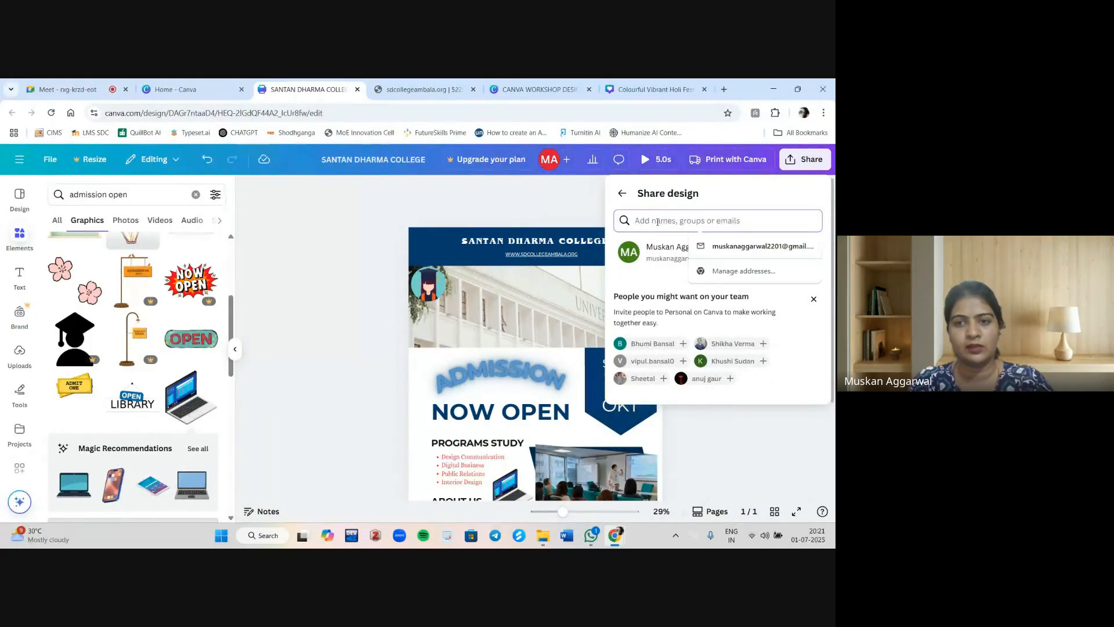
click(736, 246)
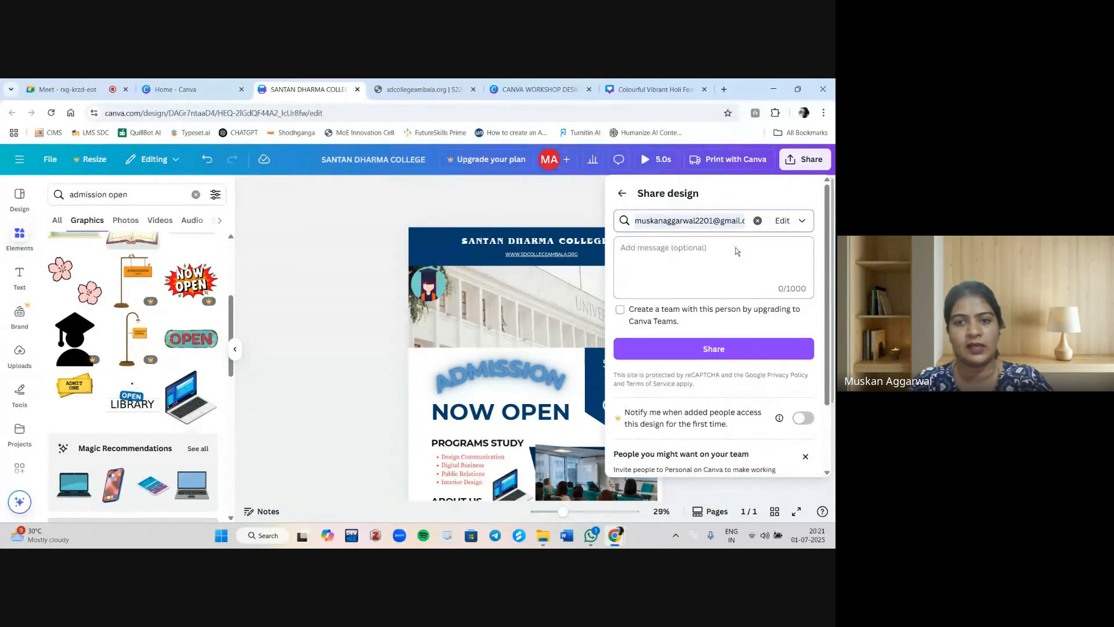
click(803, 220)
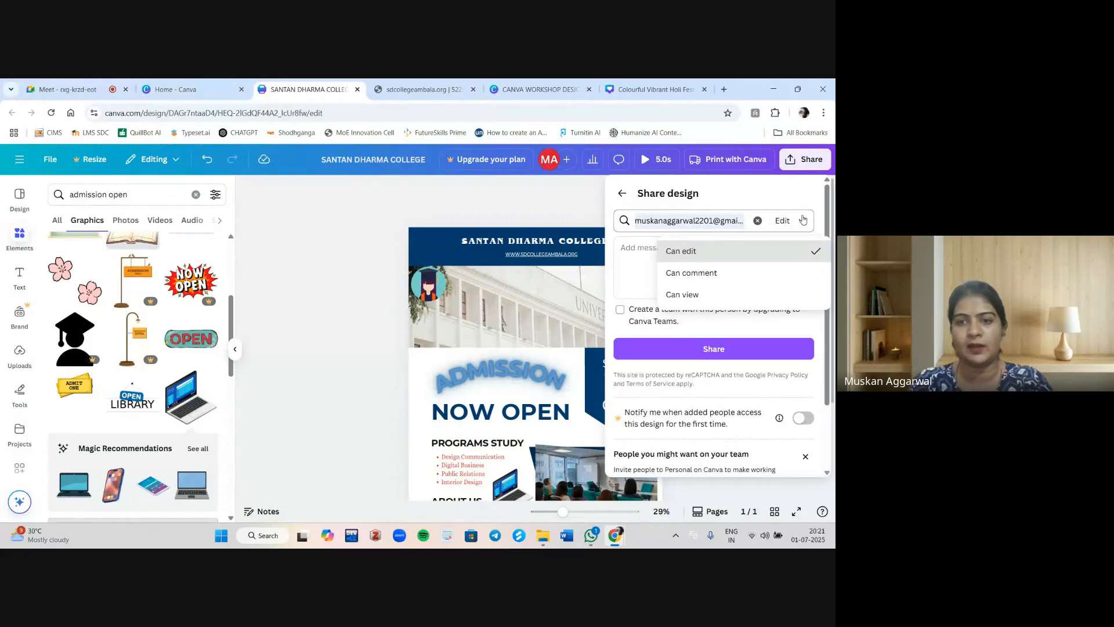
click(699, 253)
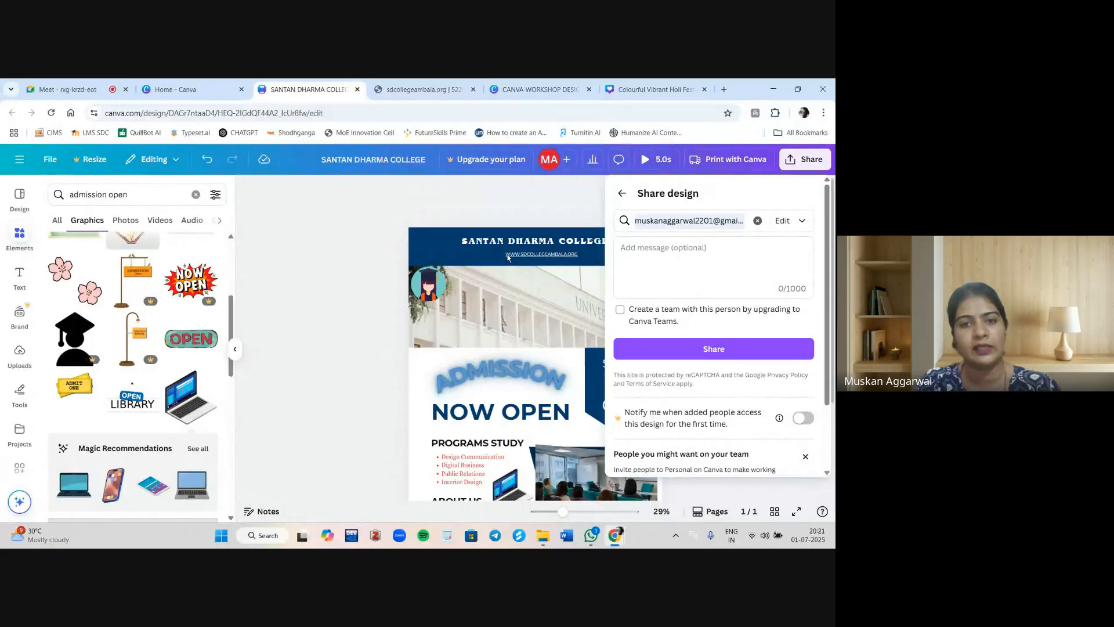
click(462, 201)
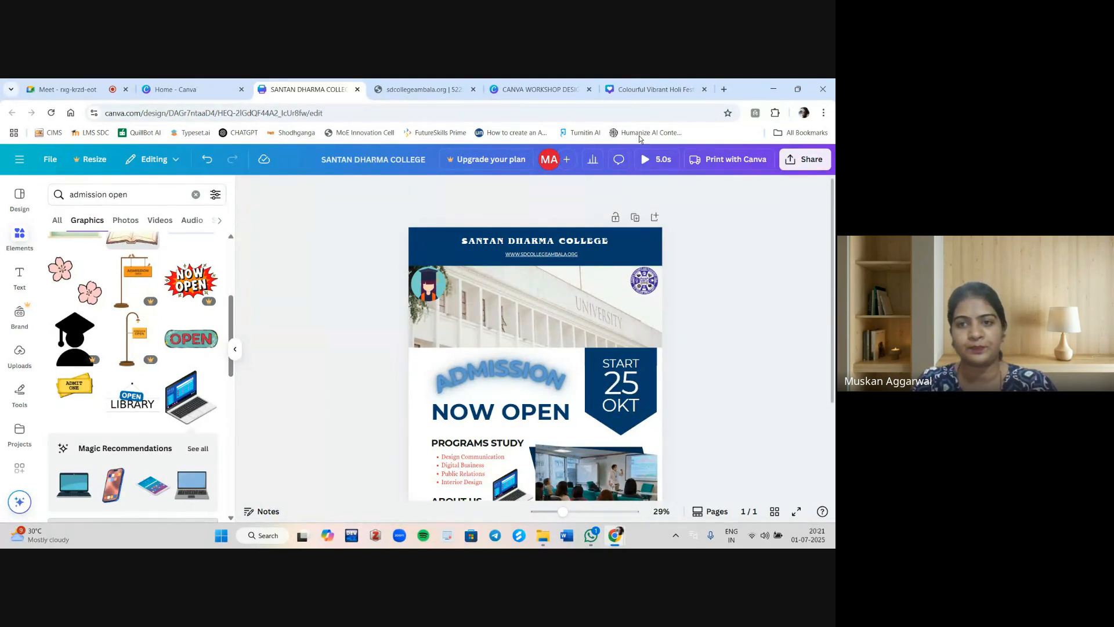
Download the design as an MP4 Video.
click(811, 166)
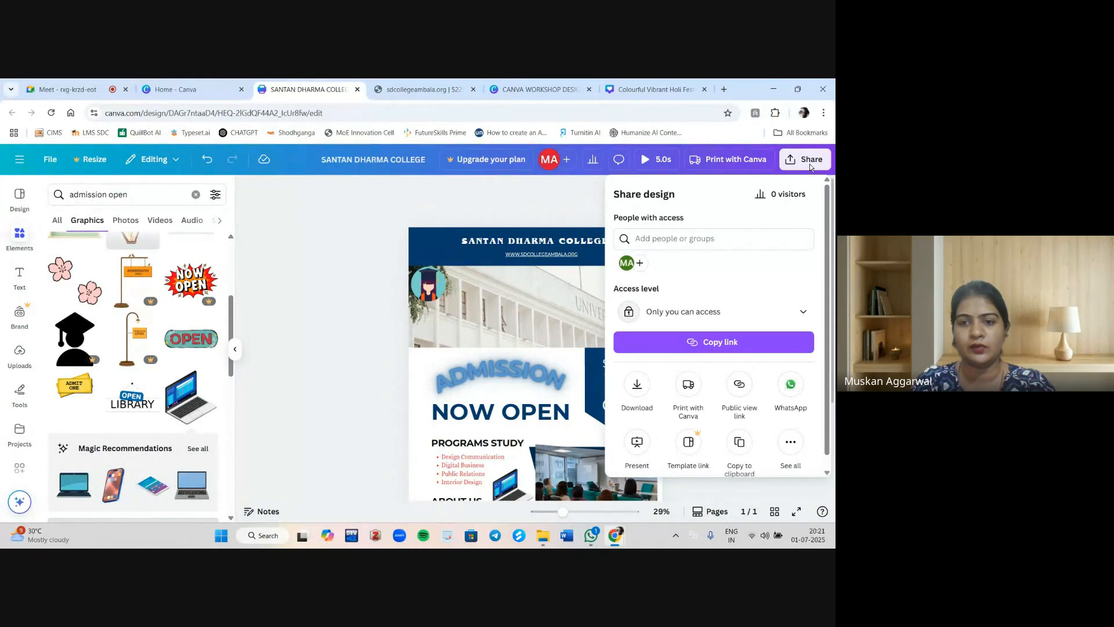
scroll(662, 340, down, 1)
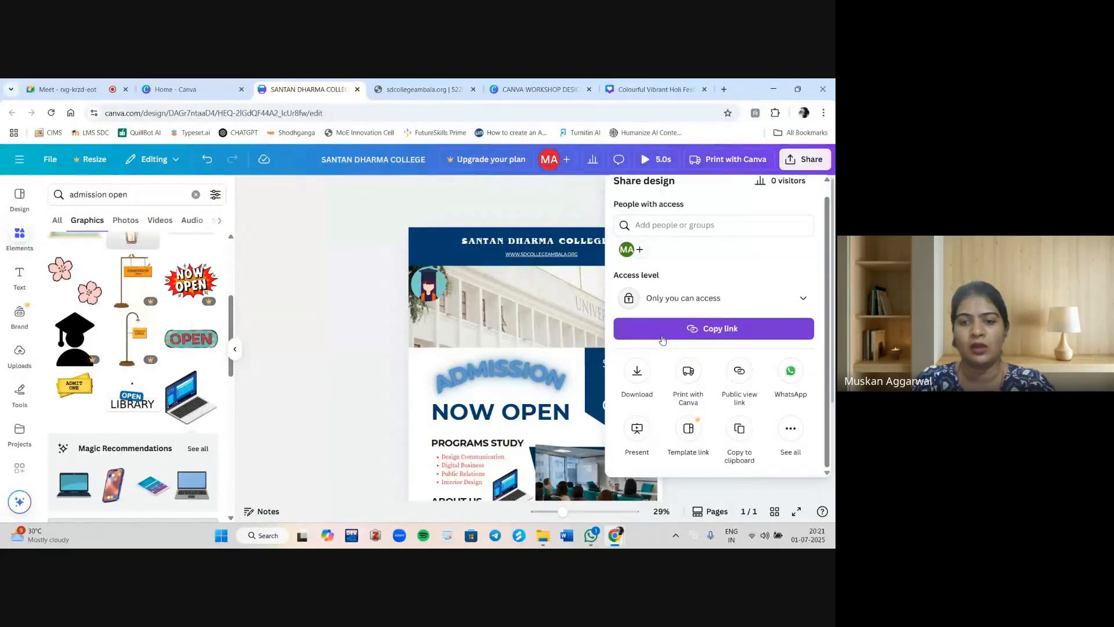
click(637, 371)
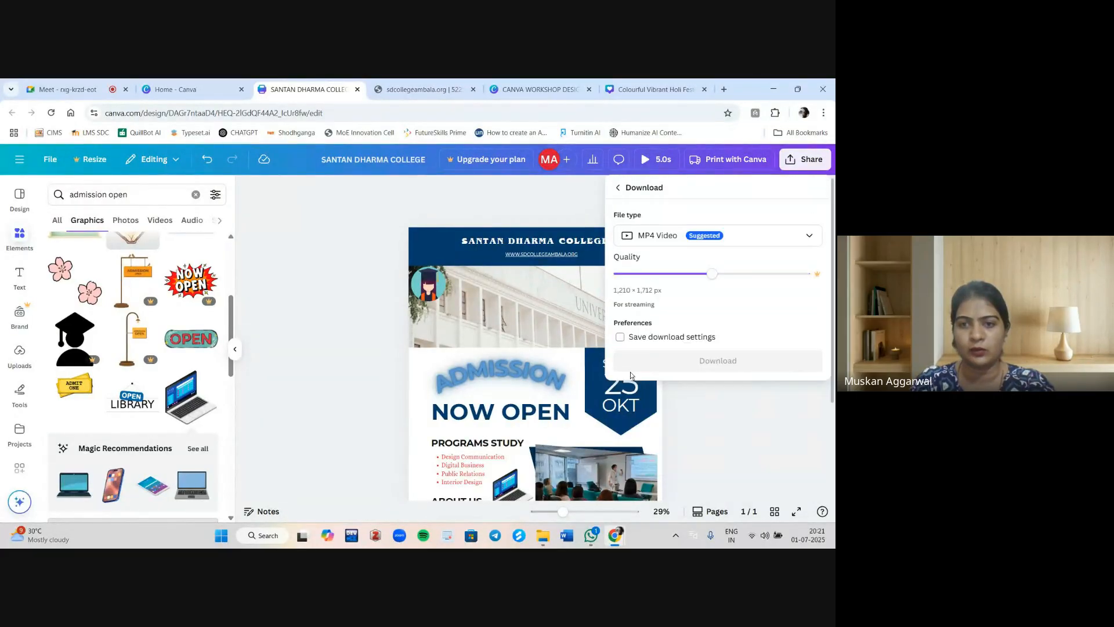
click(676, 236)
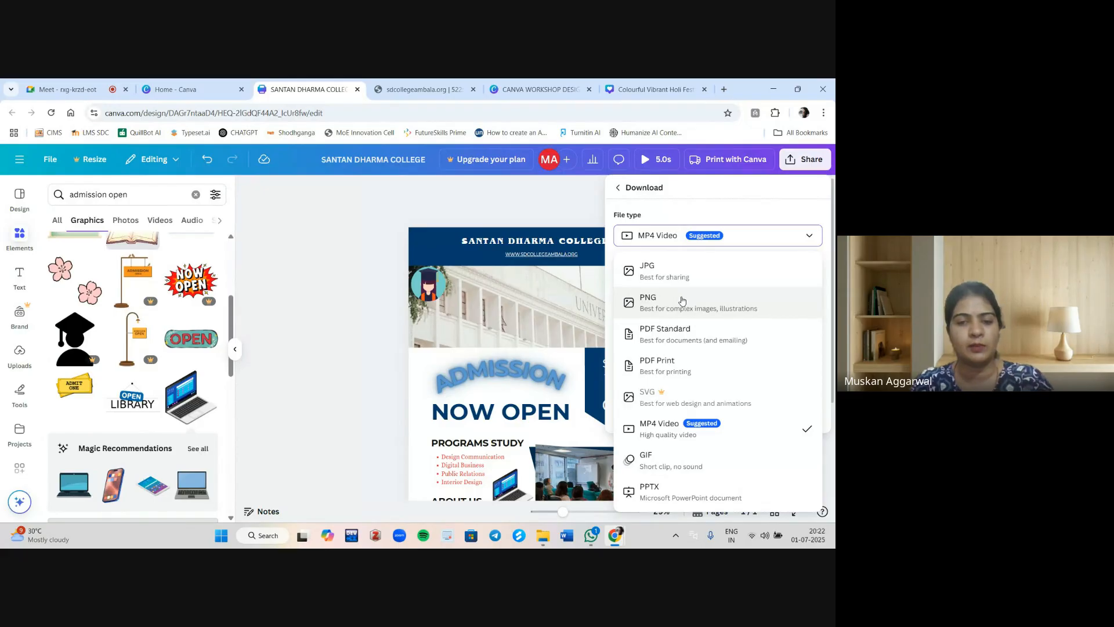
click(655, 432)
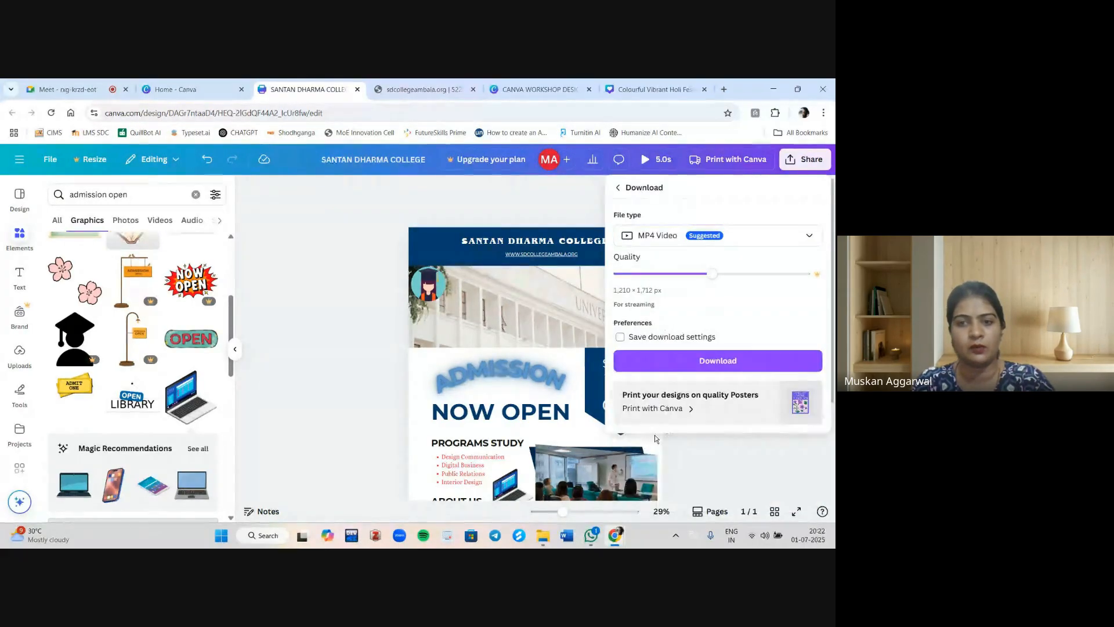
click(701, 358)
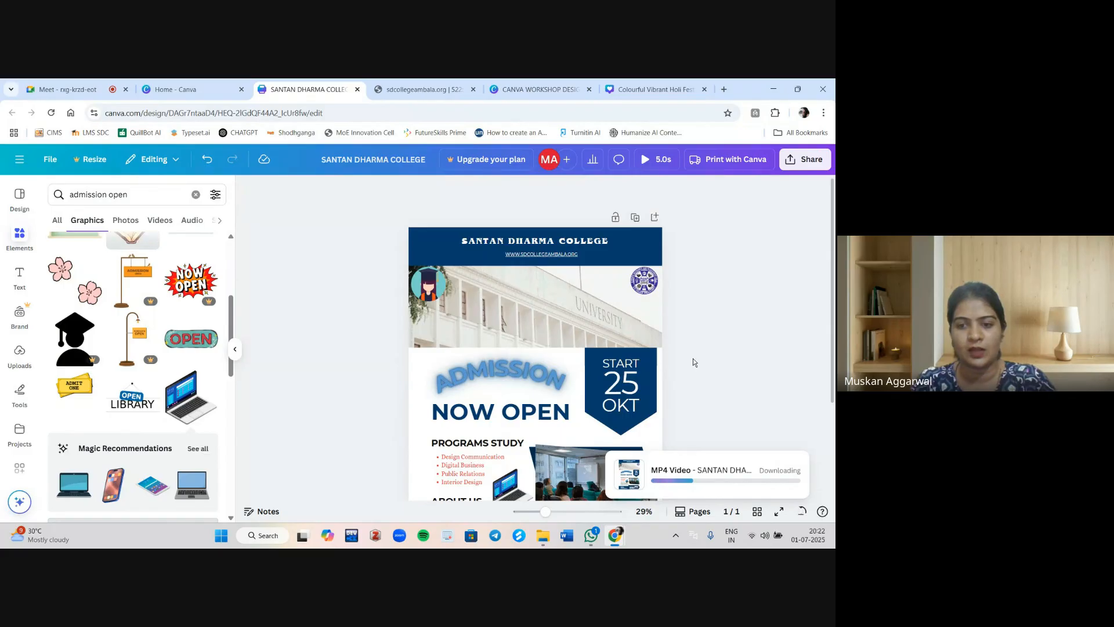
Download the design as a JPG and save it to the Desktop as SANTAN DHARMA COLLEGE.jpg.
scroll(693, 359, down, 3)
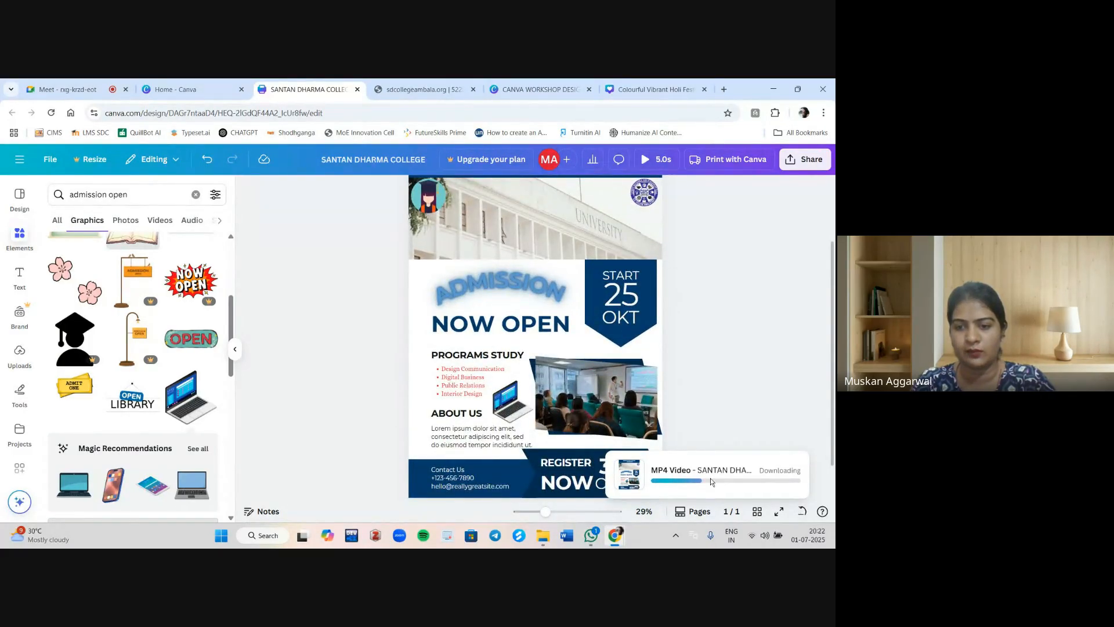
click(809, 161)
click(638, 385)
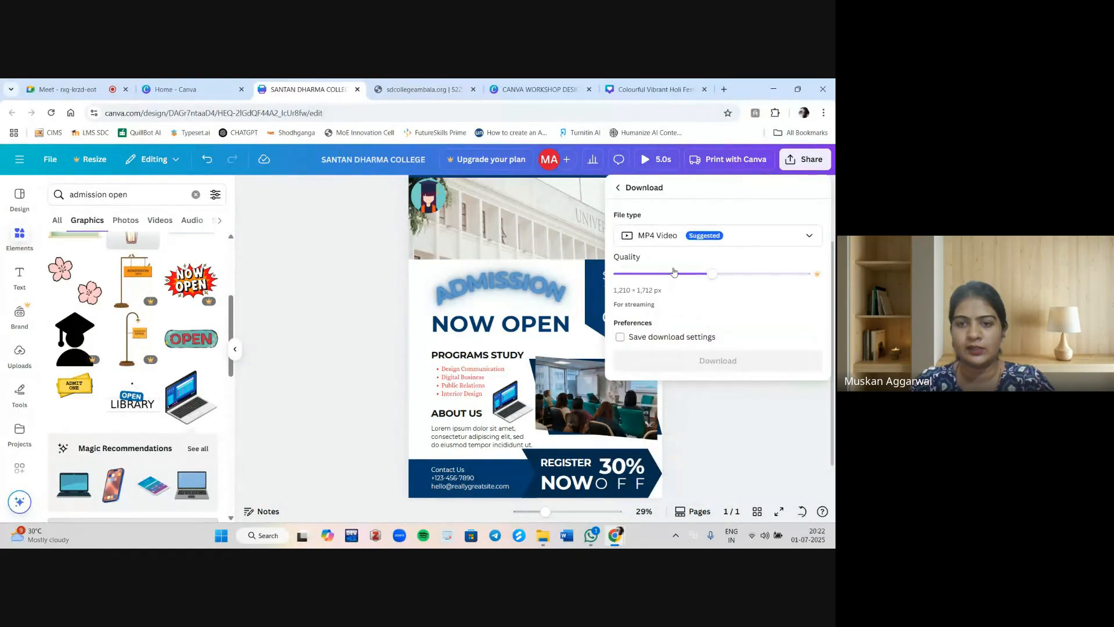
click(669, 235)
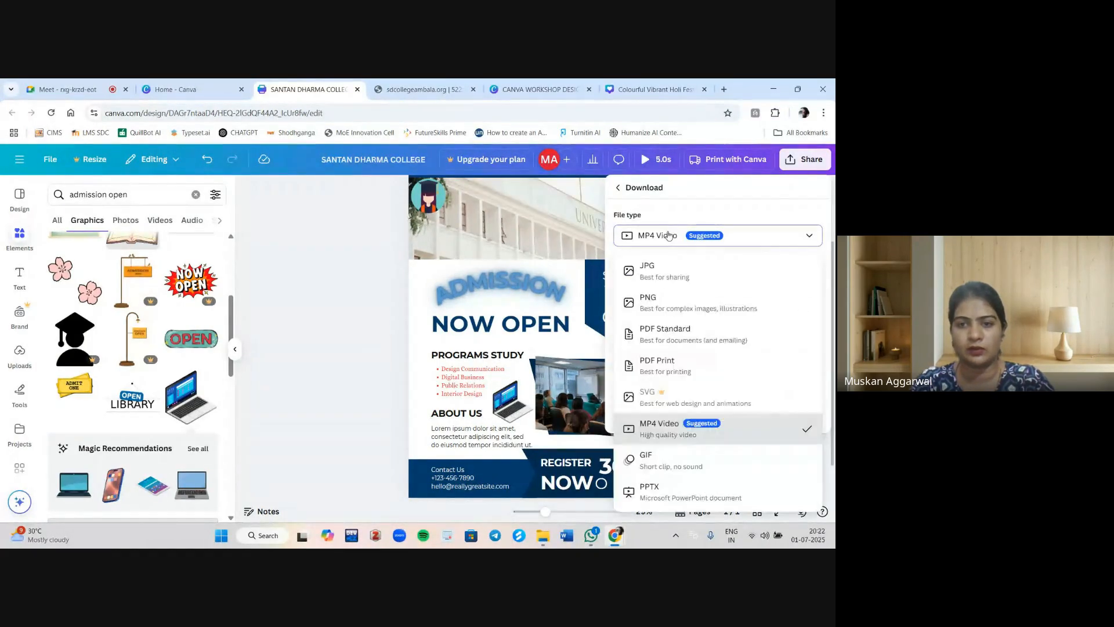
click(651, 271)
click(662, 404)
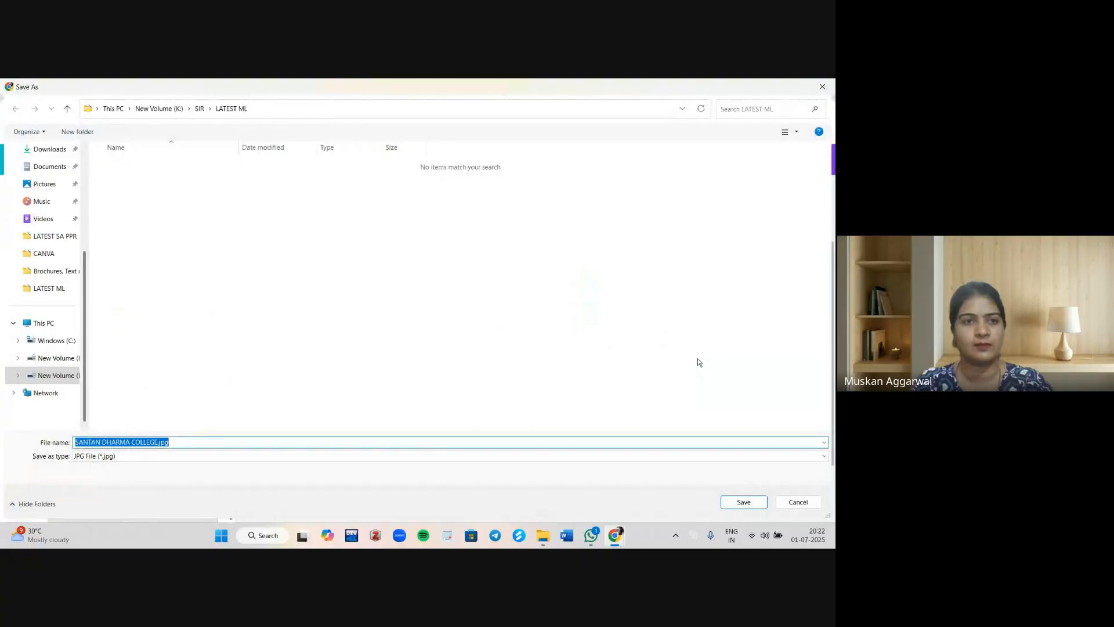
scroll(28, 217, up, 3)
click(42, 292)
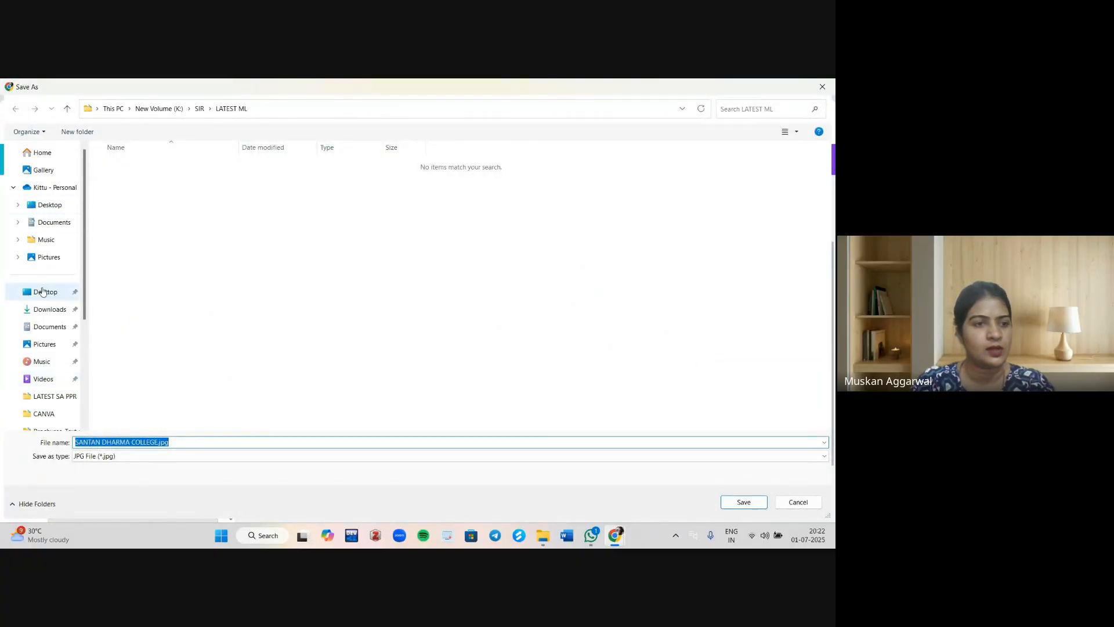
click(746, 503)
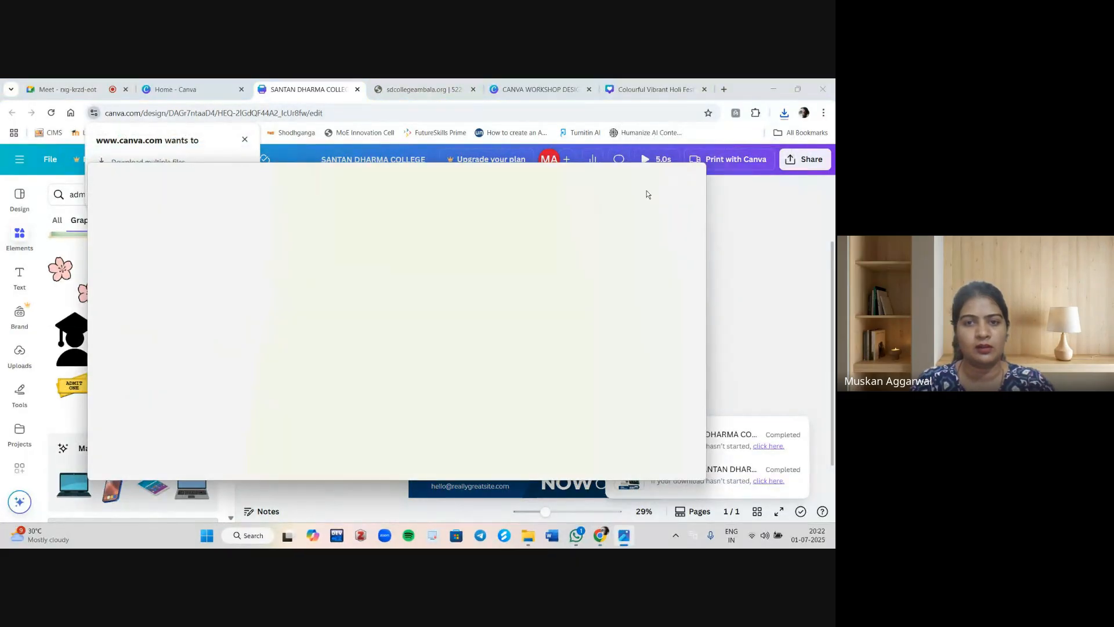
Allow the site to download multiple files and save the MP4 video as SANTAN DHARMA COLLEGE.mp4.
mouse_move(666, 177)
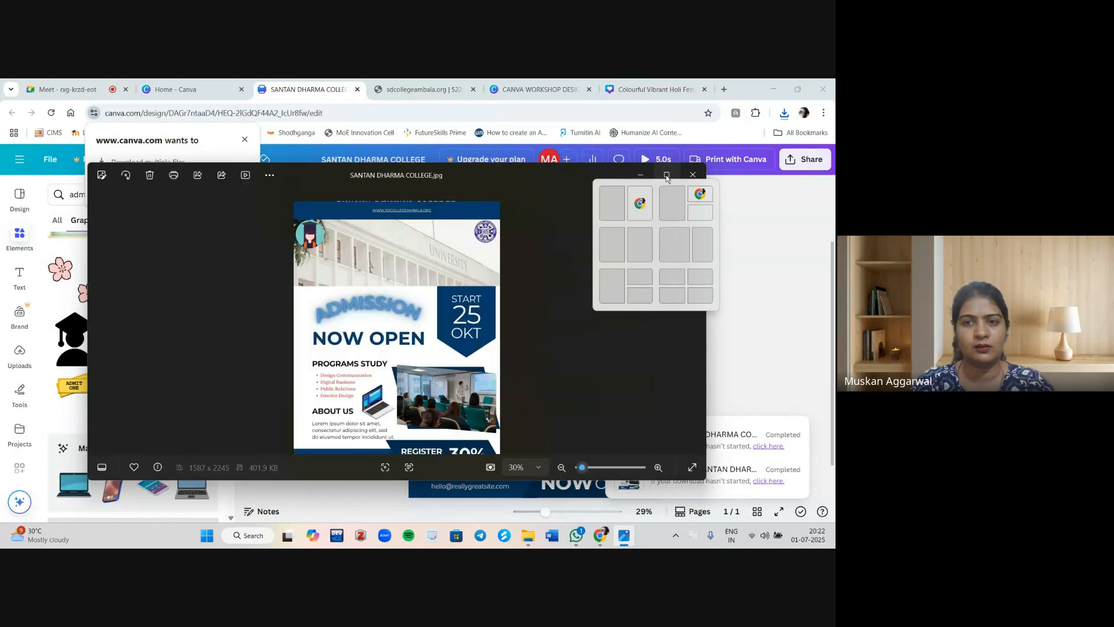
click(640, 174)
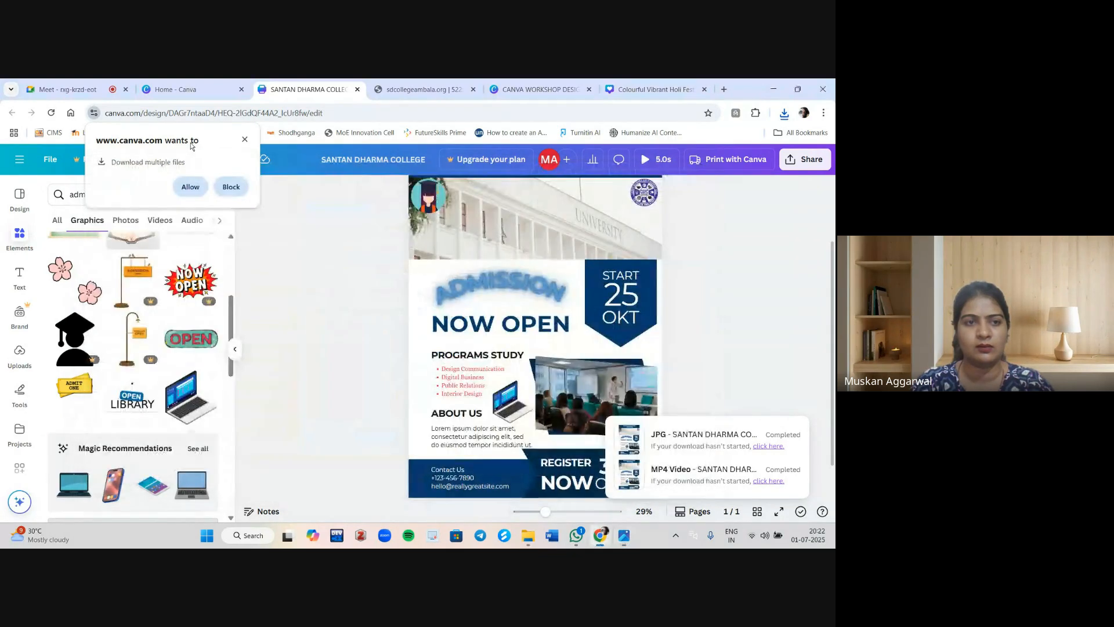
click(188, 187)
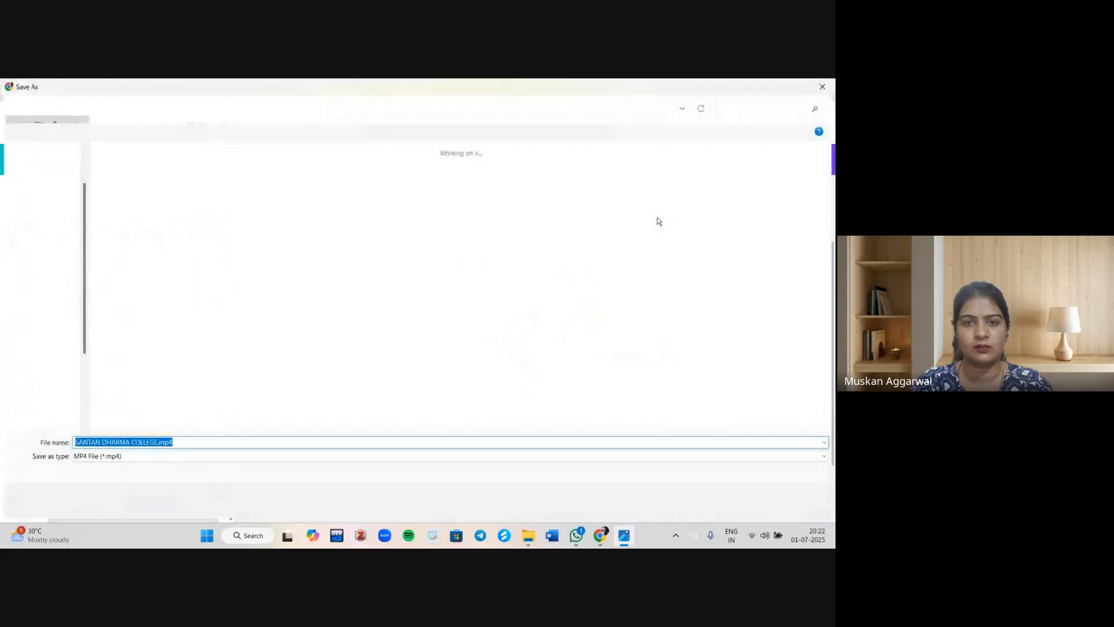
key(Return)
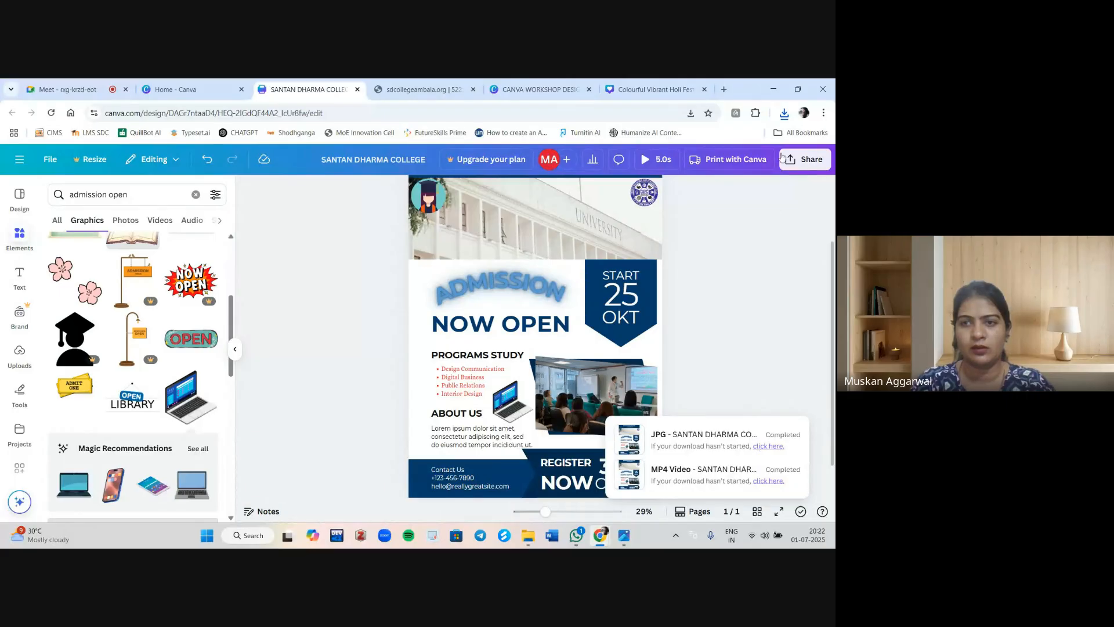
Open the downloaded JPG image in the photo viewer and close it.
click(784, 112)
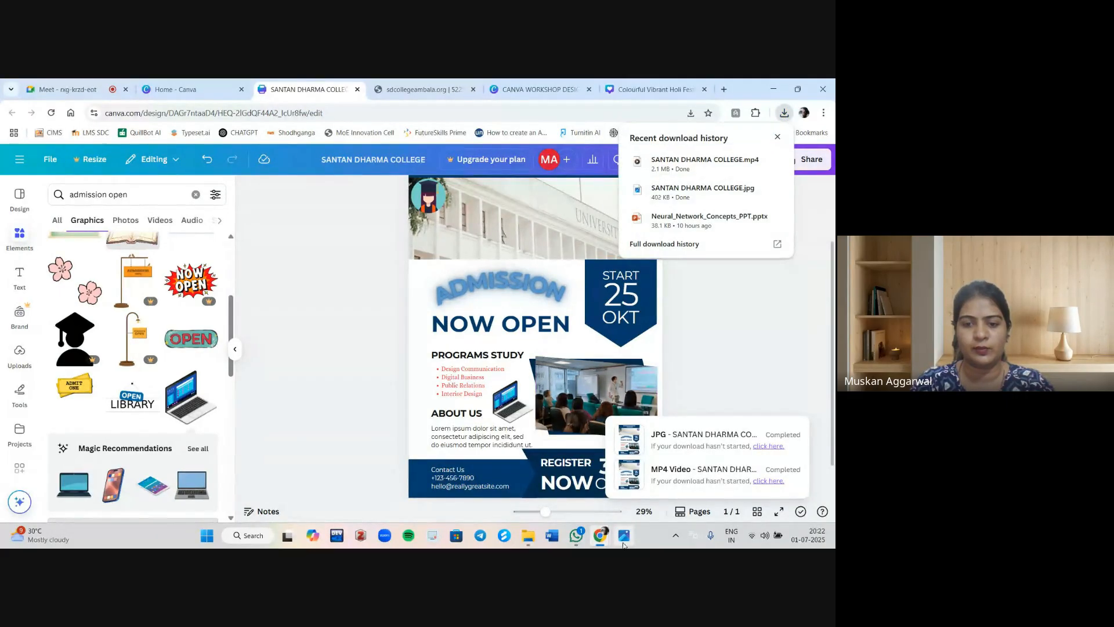
click(624, 543)
click(664, 181)
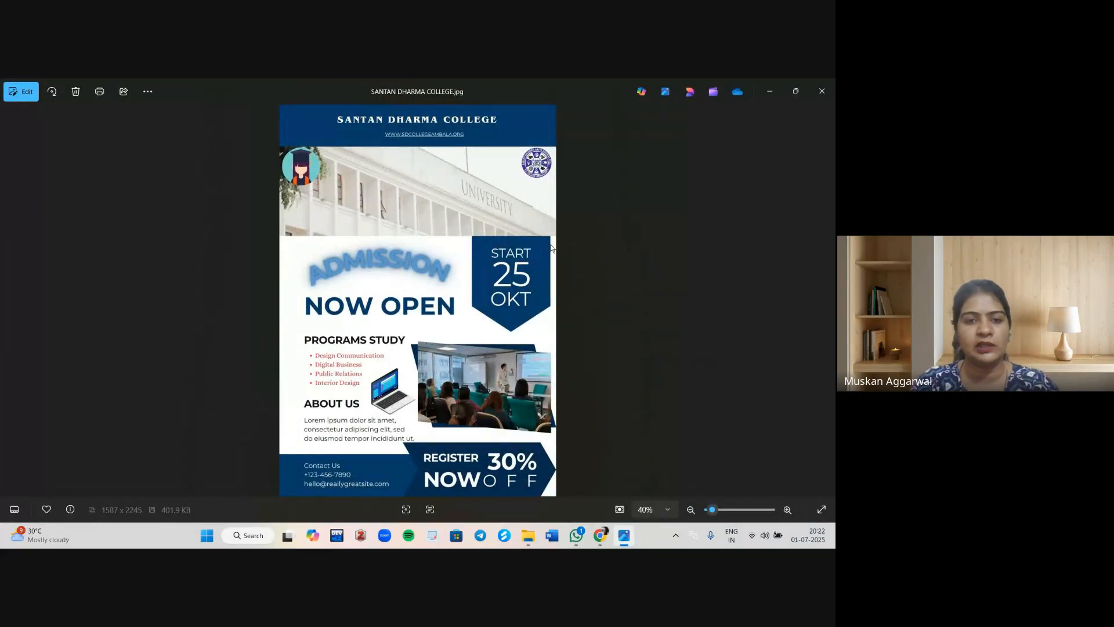
key(alt+F4)
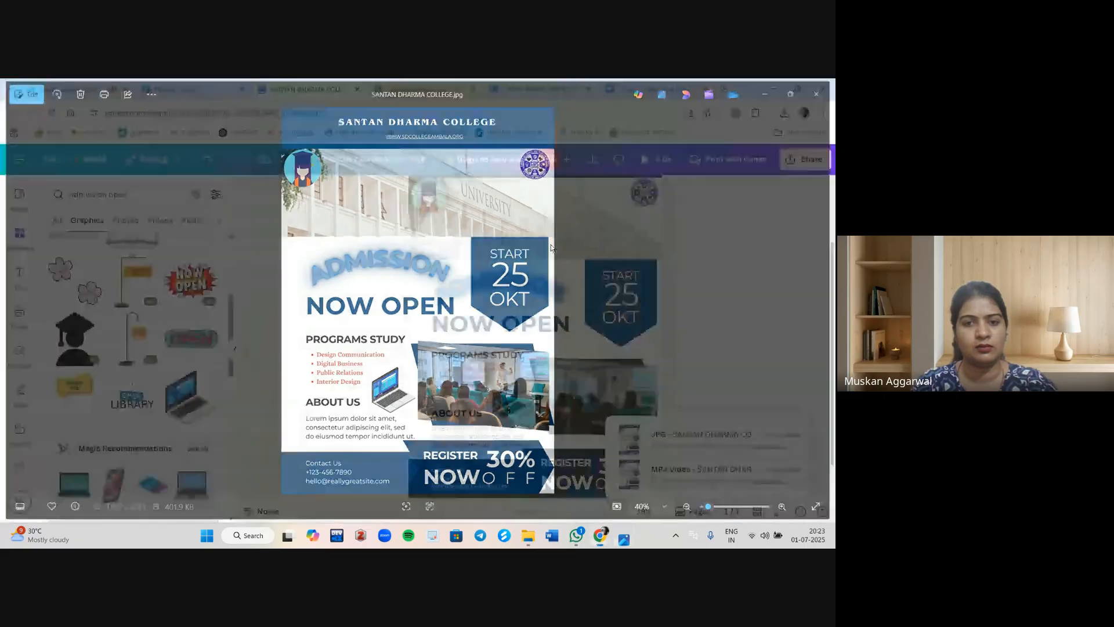
Open the downloaded MP4 video from the download history in the media player and close it.
click(783, 112)
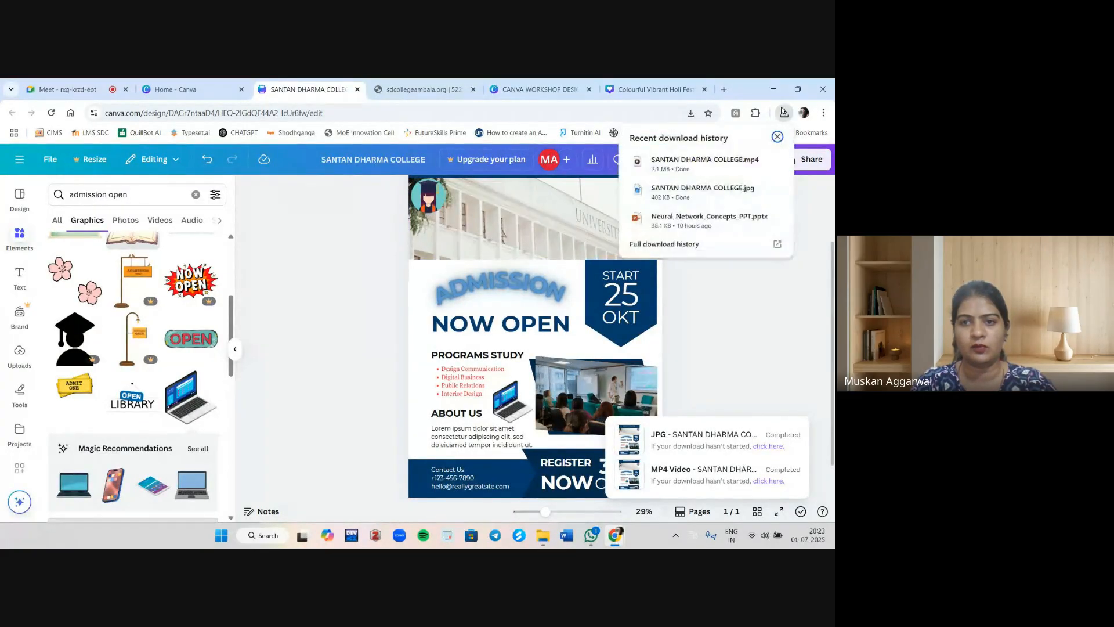
click(696, 160)
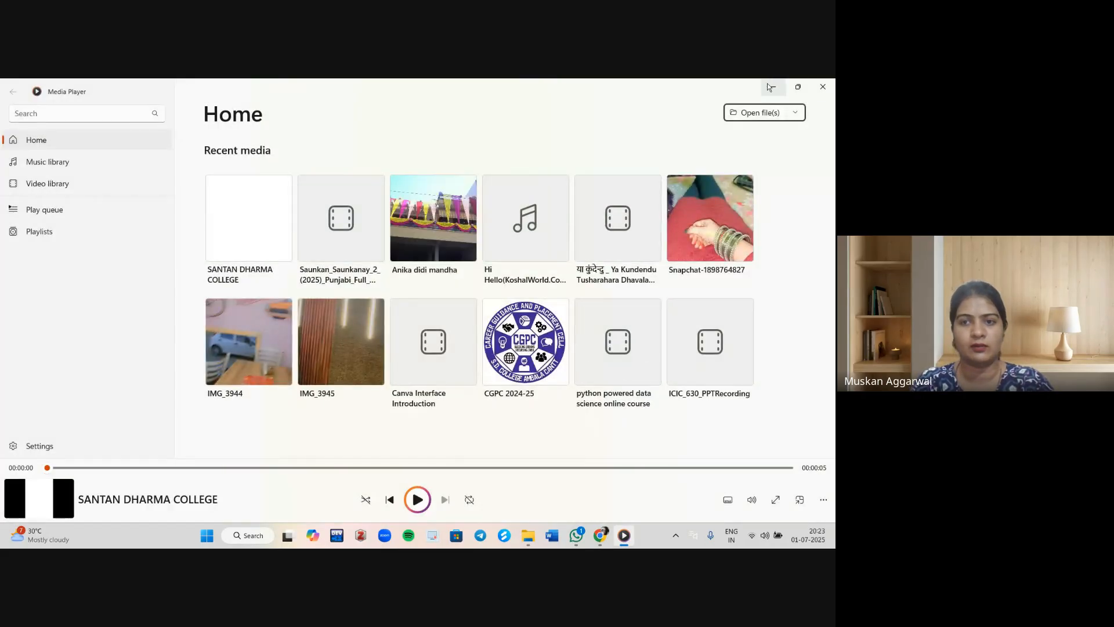
click(771, 87)
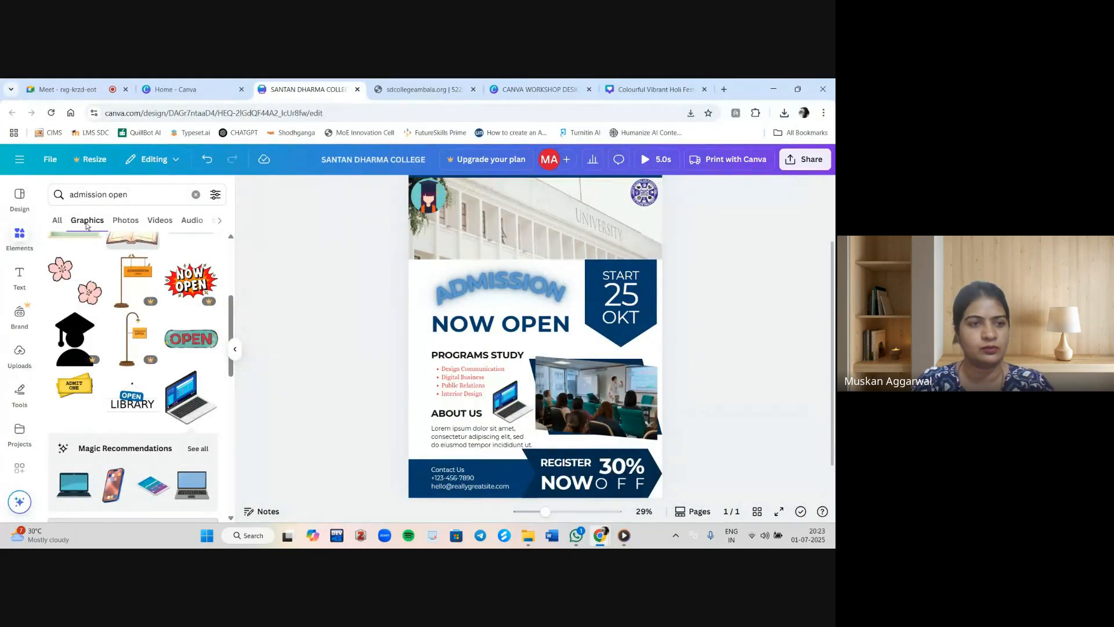
Browse the uploaded audio files and the audio library for background music.
click(20, 357)
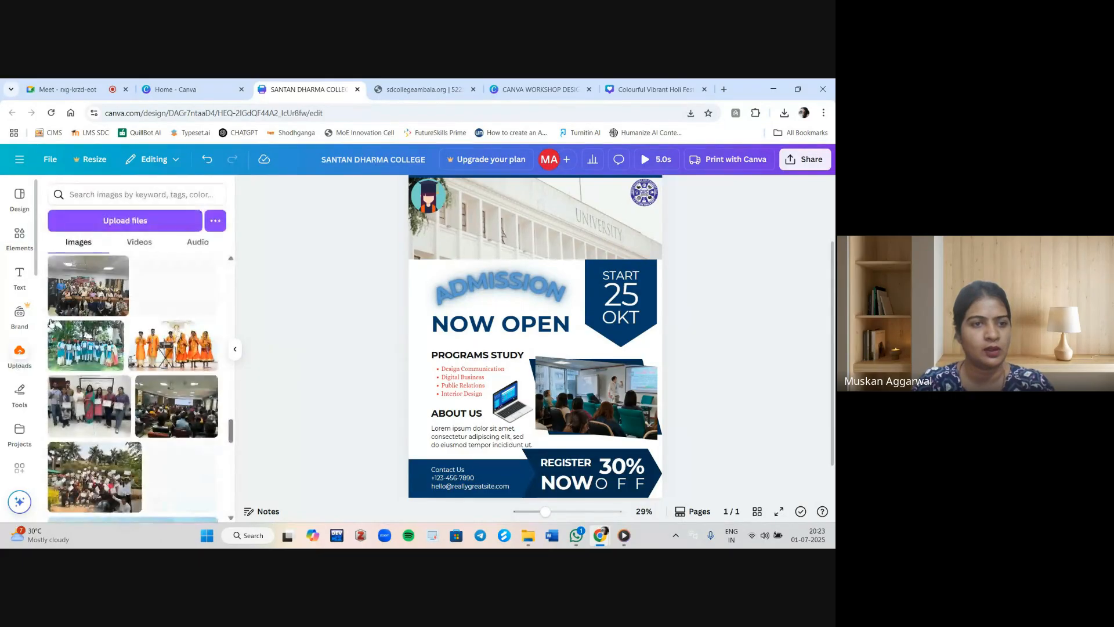
click(206, 243)
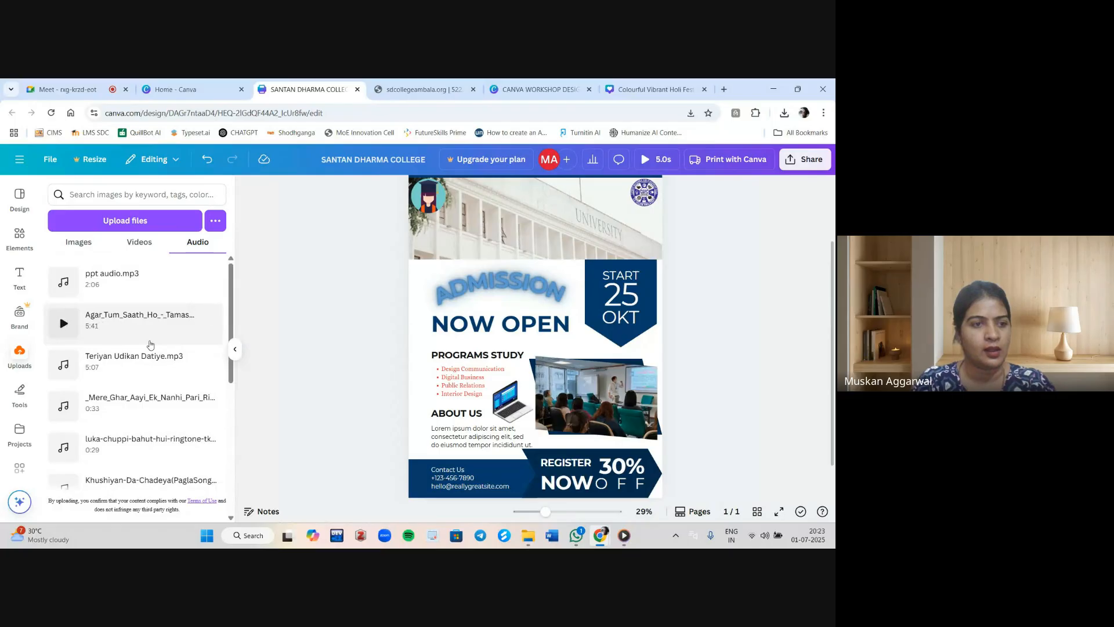
scroll(150, 345, down, 10)
scroll(150, 344, up, 5)
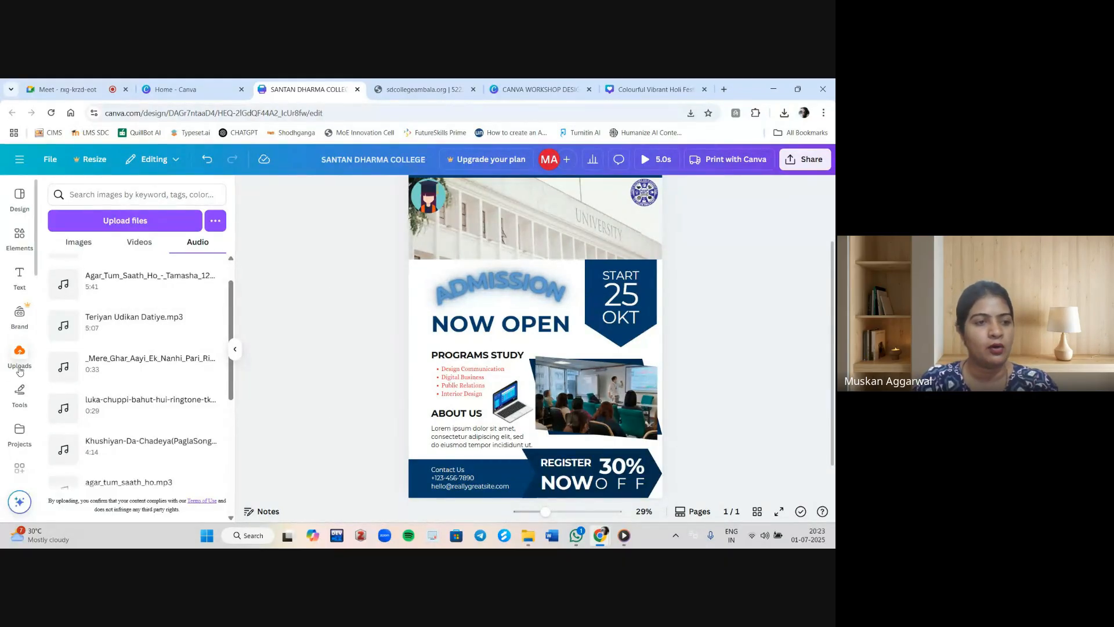
scroll(22, 372, down, 3)
scroll(22, 371, down, 2)
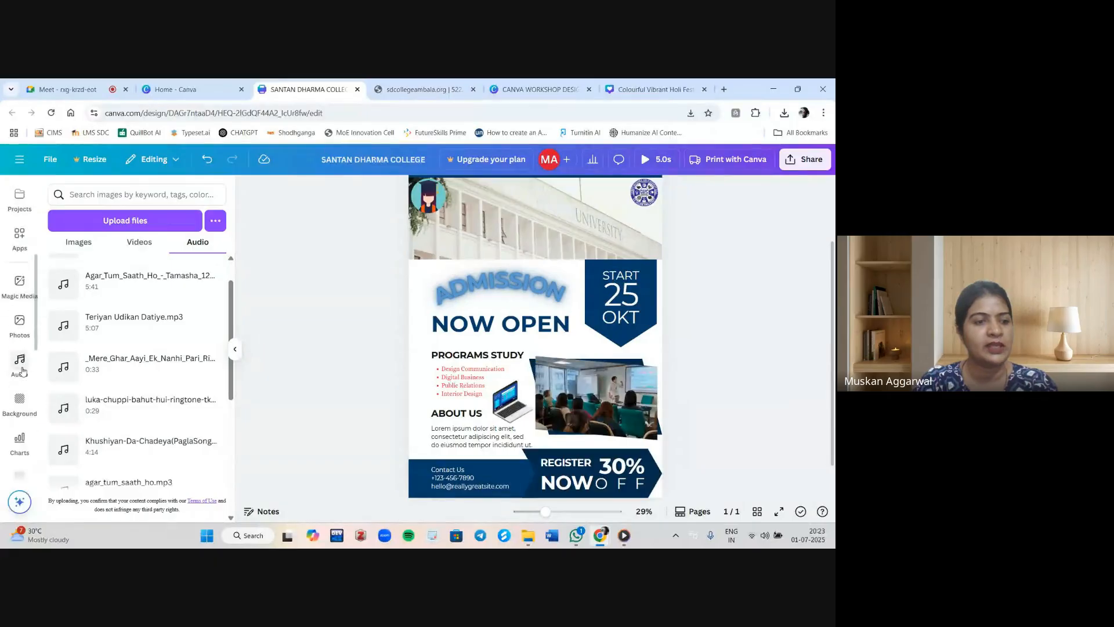
click(21, 366)
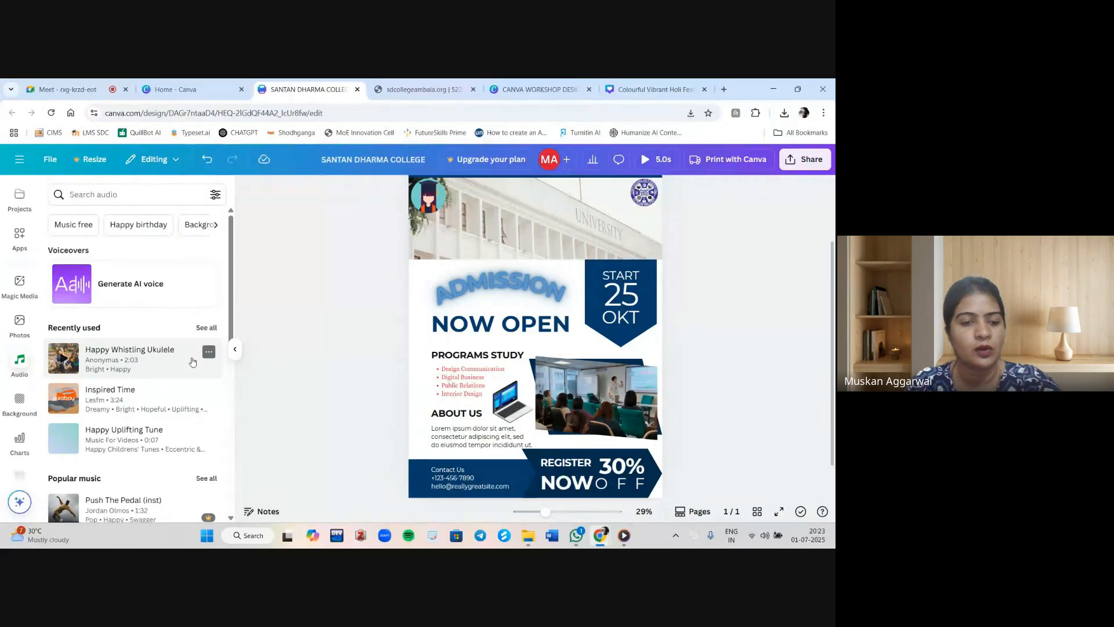
key(XF86AudioRaiseVolume)
scroll(193, 362, down, 10)
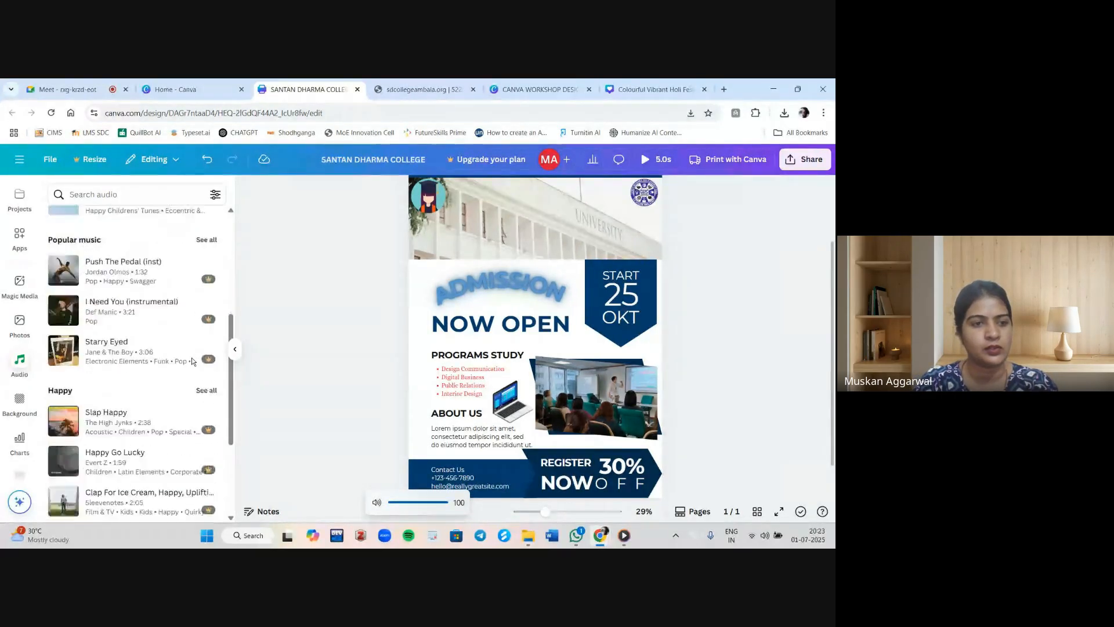
scroll(191, 358, up, 10)
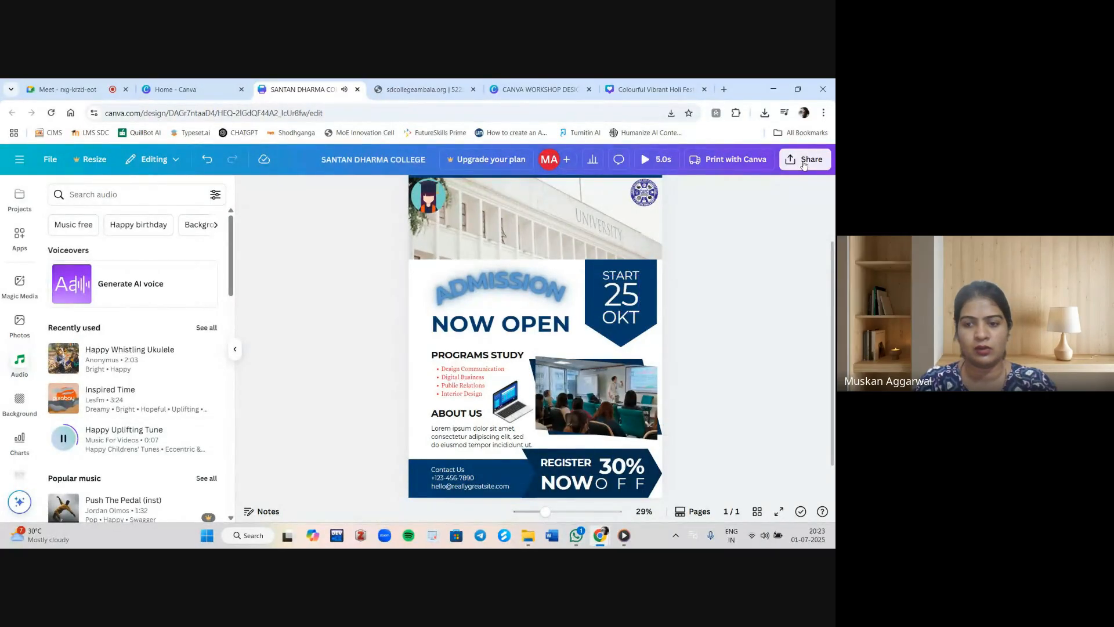
click(804, 160)
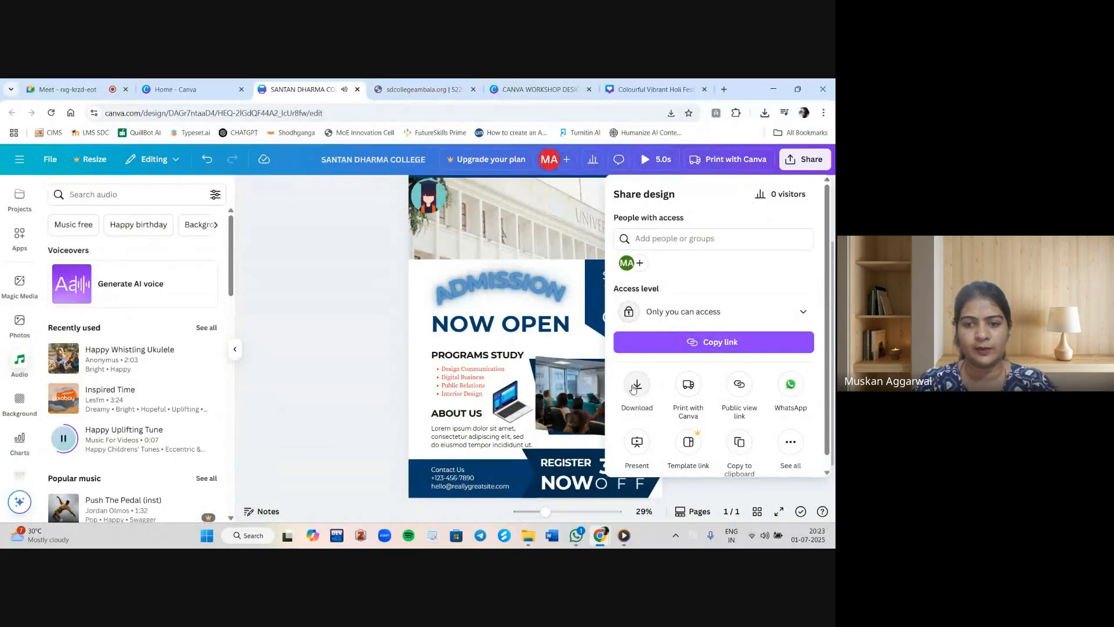
click(634, 388)
click(291, 378)
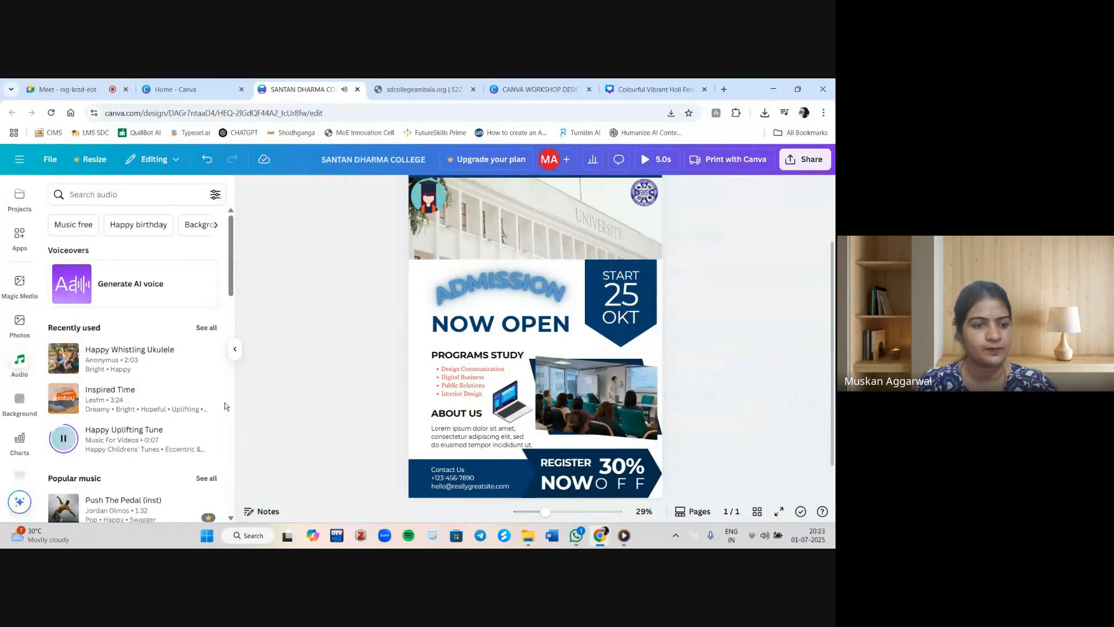
Add Happy Uplifting Tune as background music and preview the design in full screen.
click(116, 445)
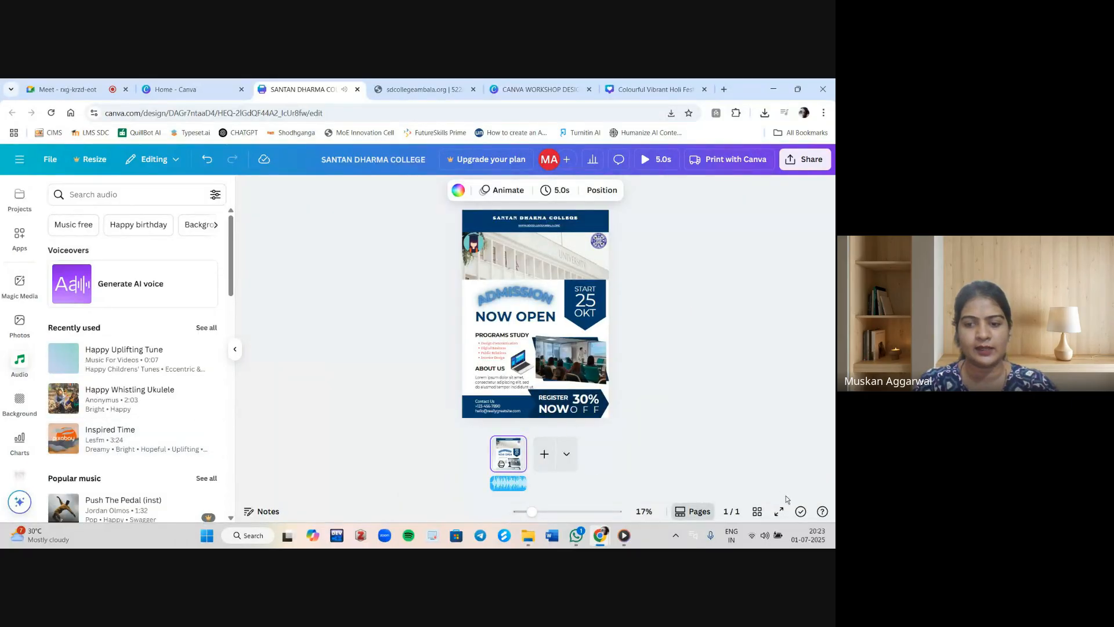
click(779, 513)
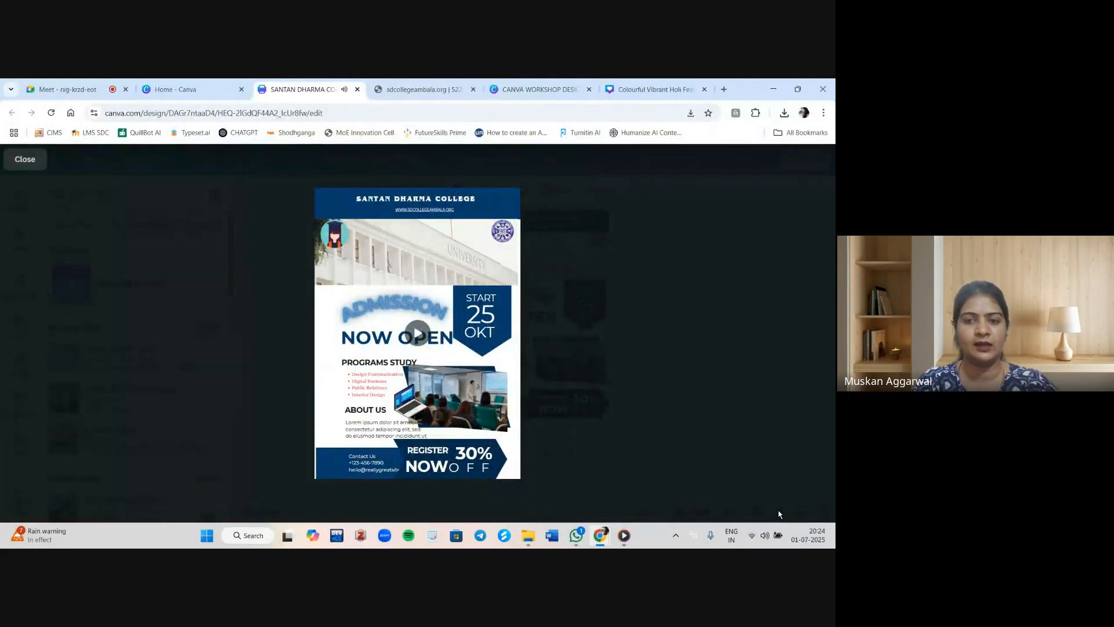
key(Escape)
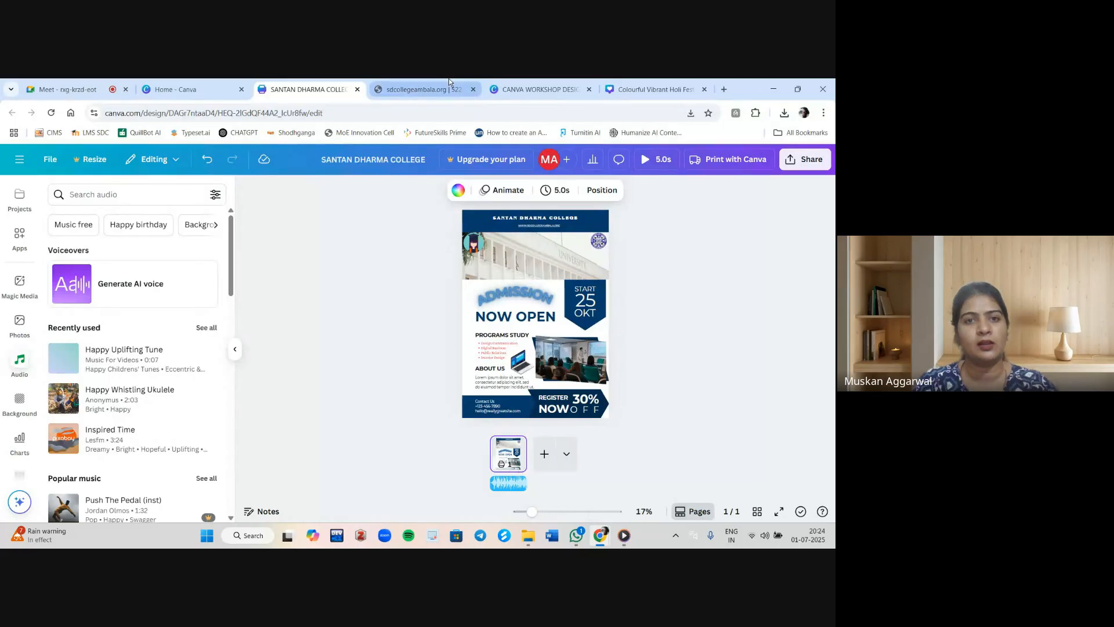
Close the college website tab and return to the meeting to share the screen anyway.
click(418, 90)
click(473, 90)
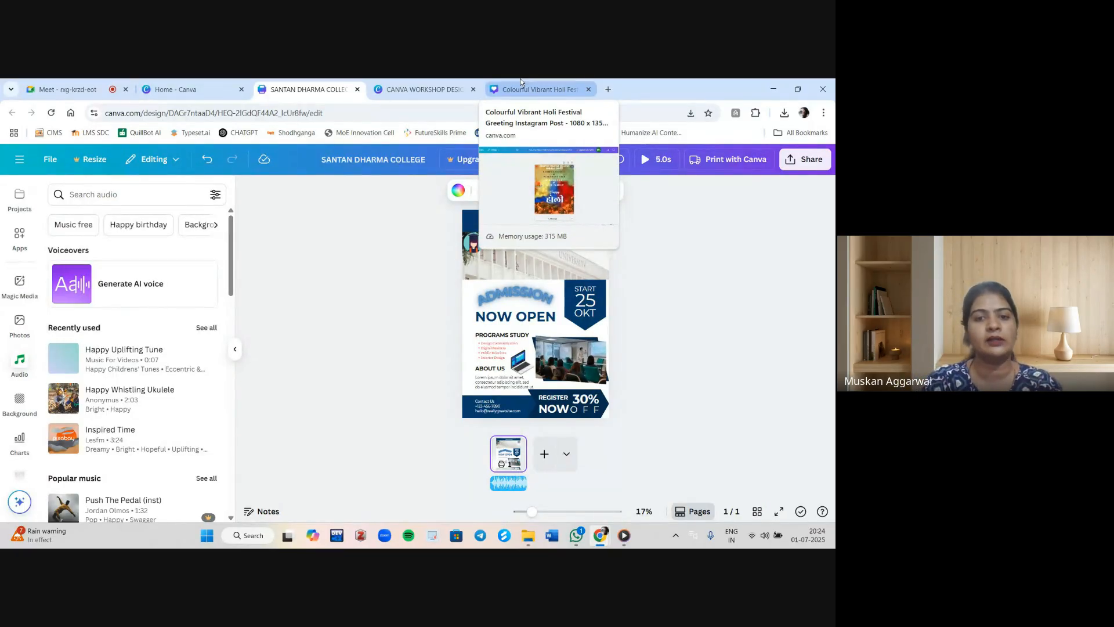
click(149, 83)
click(92, 82)
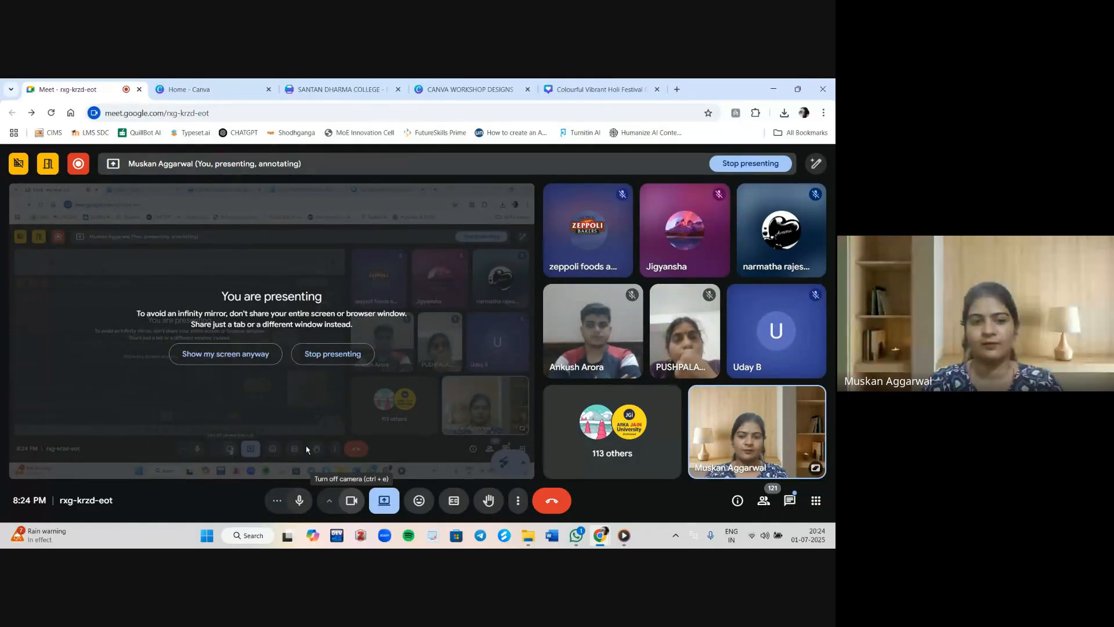
click(252, 361)
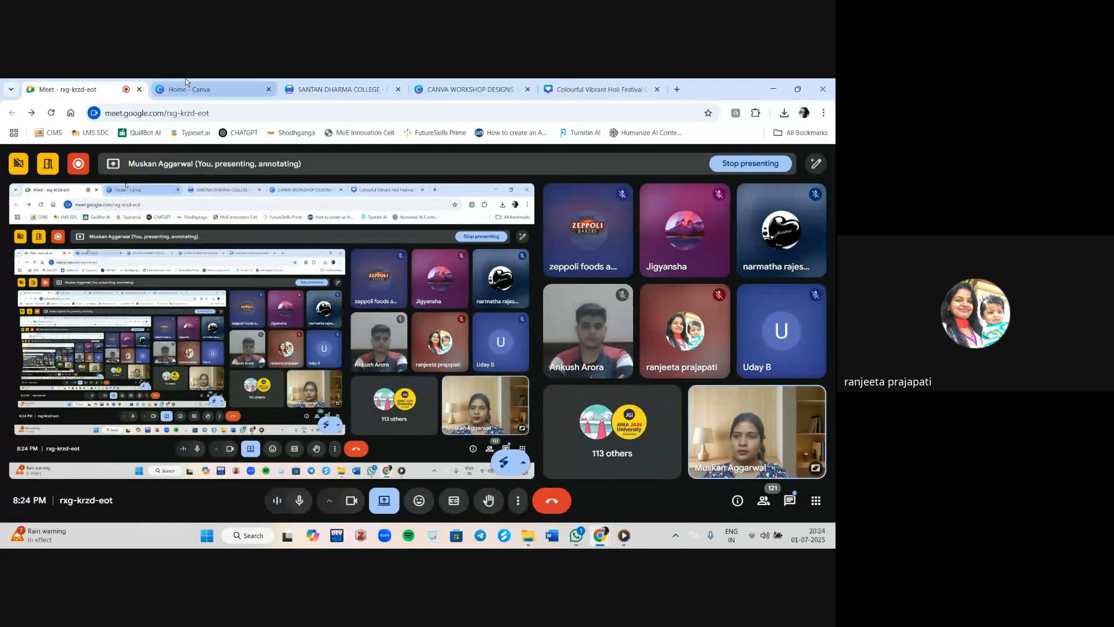
Close the SANTAN DHARMA COLLEGE design tab and switch to the CANVA WORKSHOP DESIGNS folder tab.
click(372, 89)
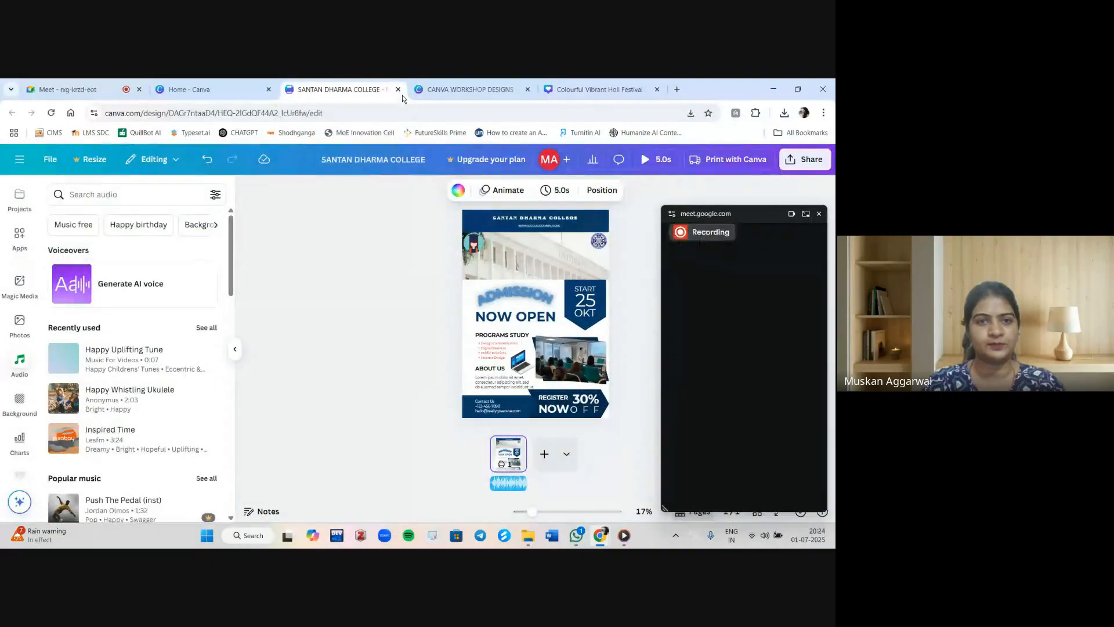
click(398, 90)
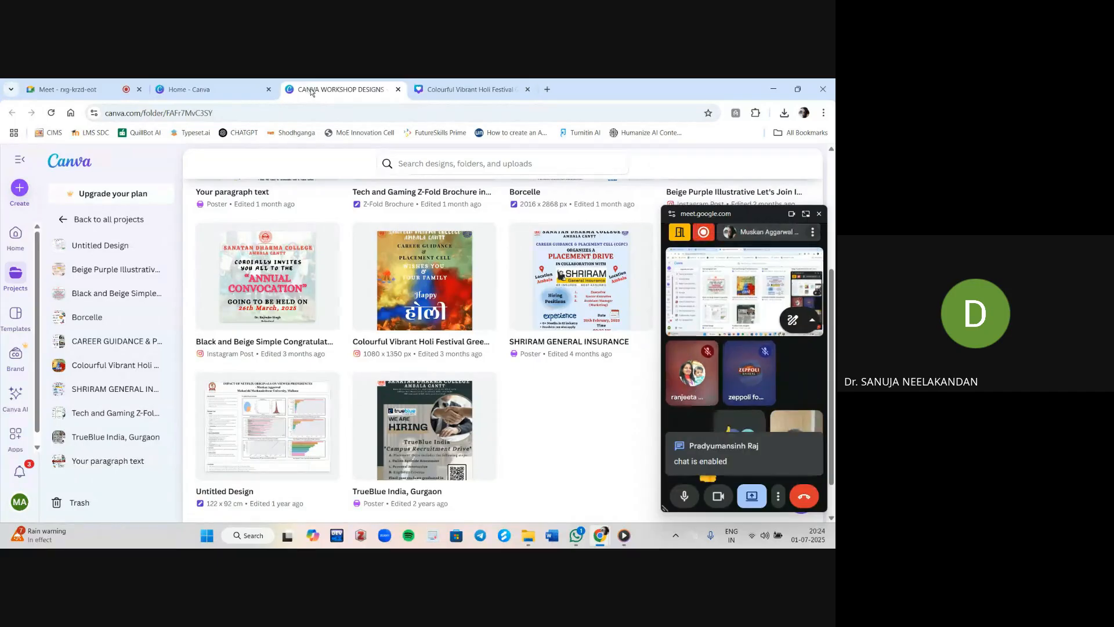
click(75, 90)
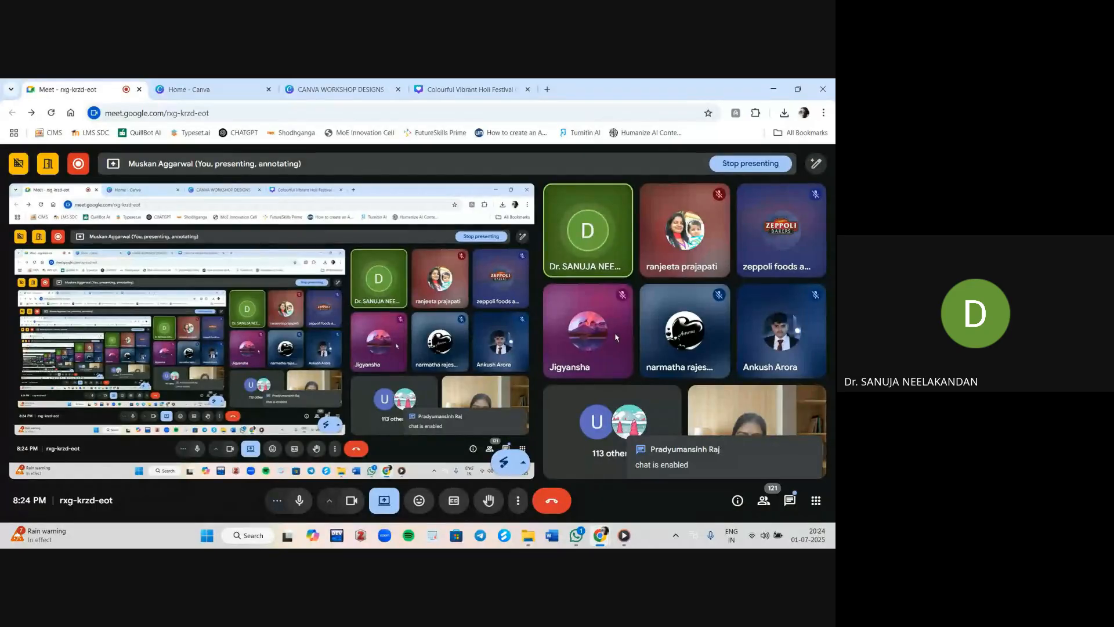
click(346, 78)
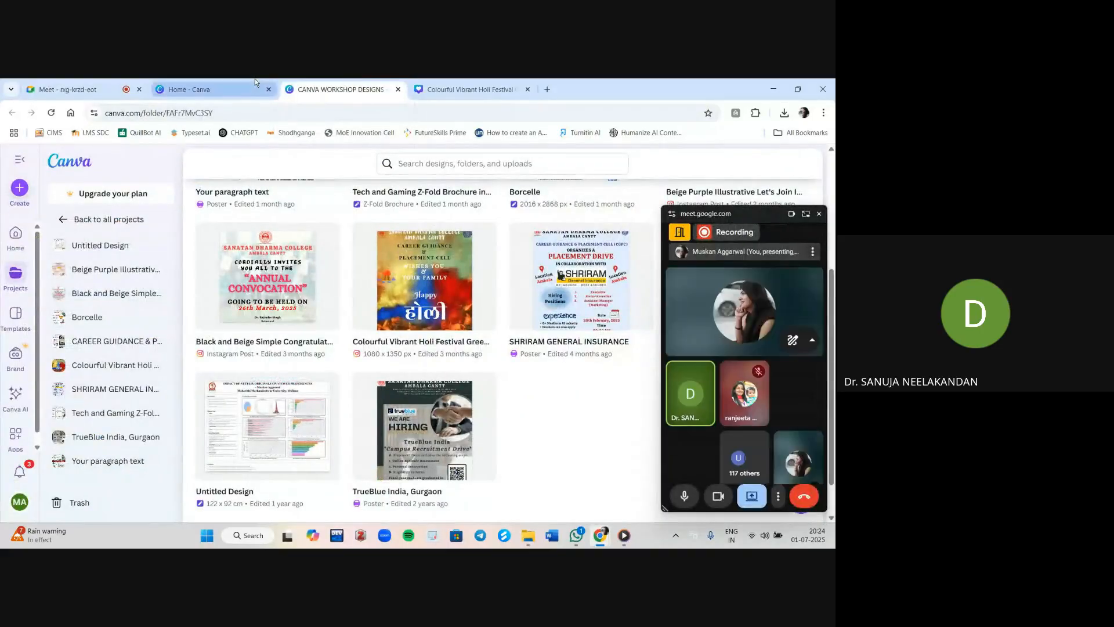
Go back to all projects and open the SANTAN DHARMA COLLEGE poster design.
click(254, 82)
click(337, 89)
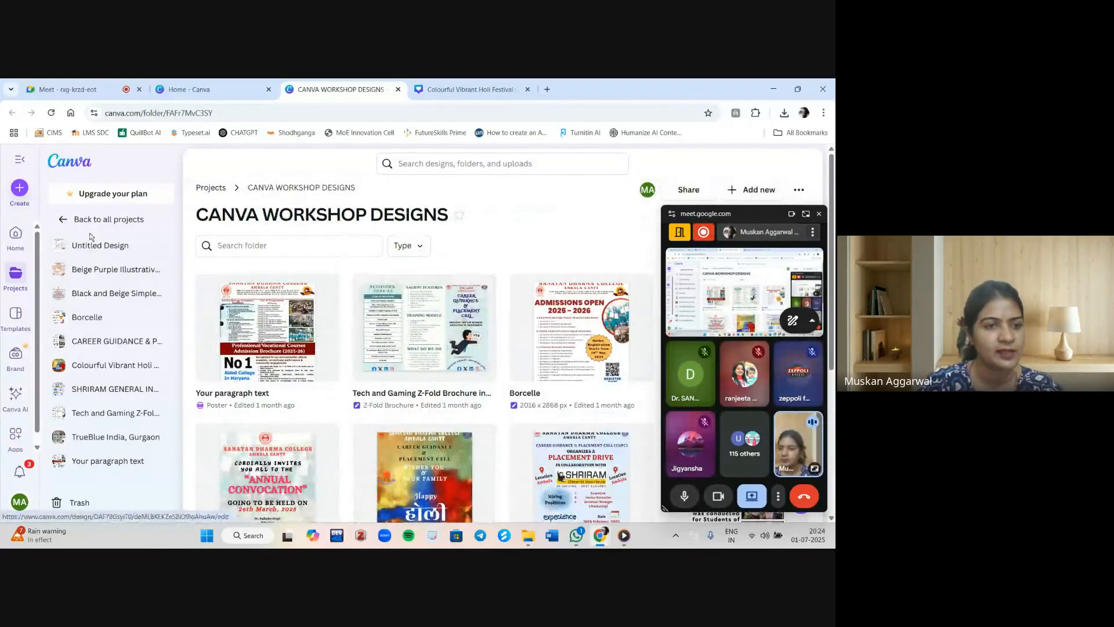
click(75, 228)
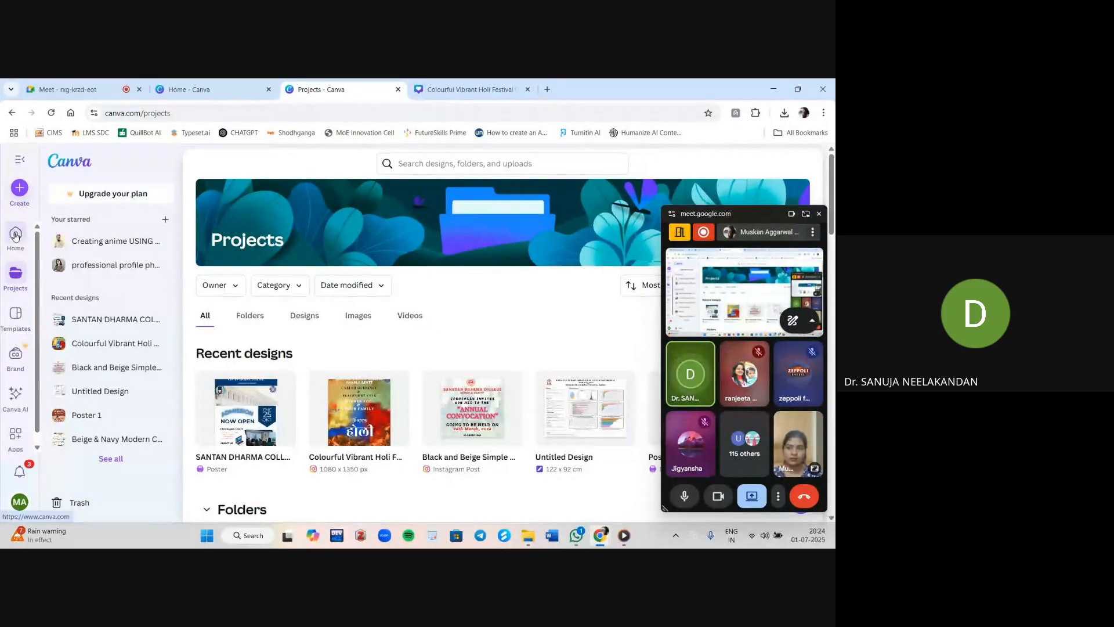
click(228, 426)
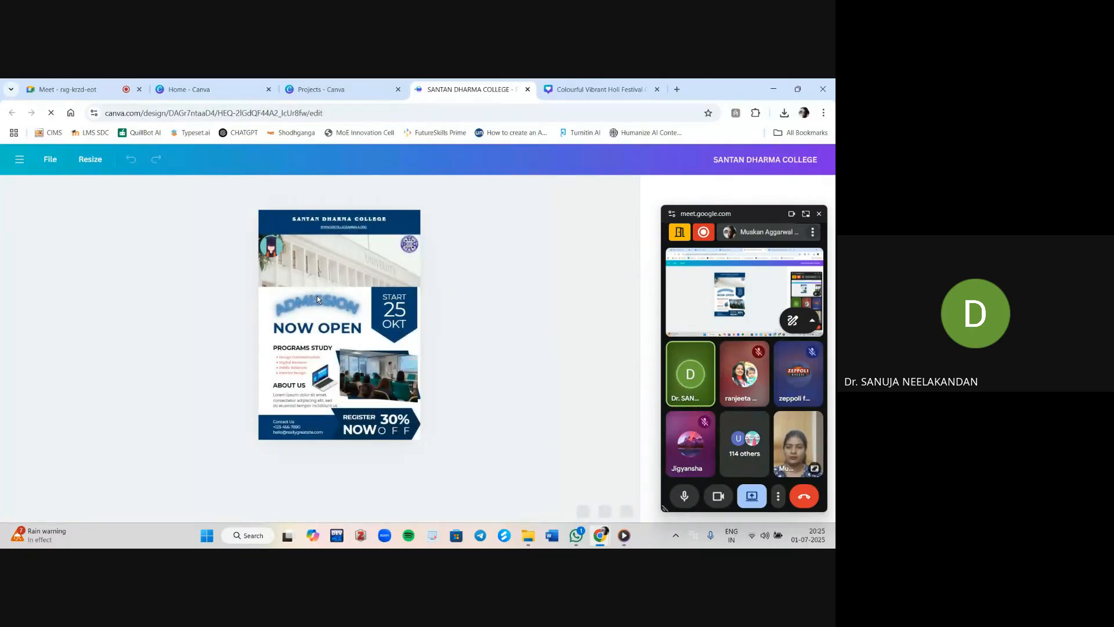
Apply the Curve text effect to the ADMISSION heading and set its curve to -11.
click(317, 299)
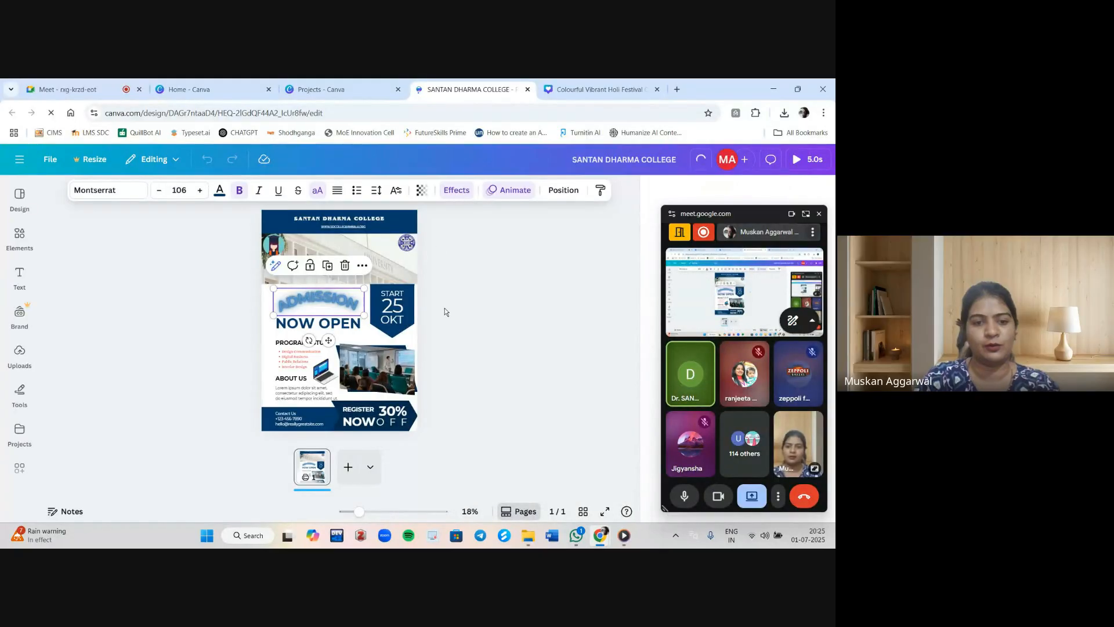
click(459, 191)
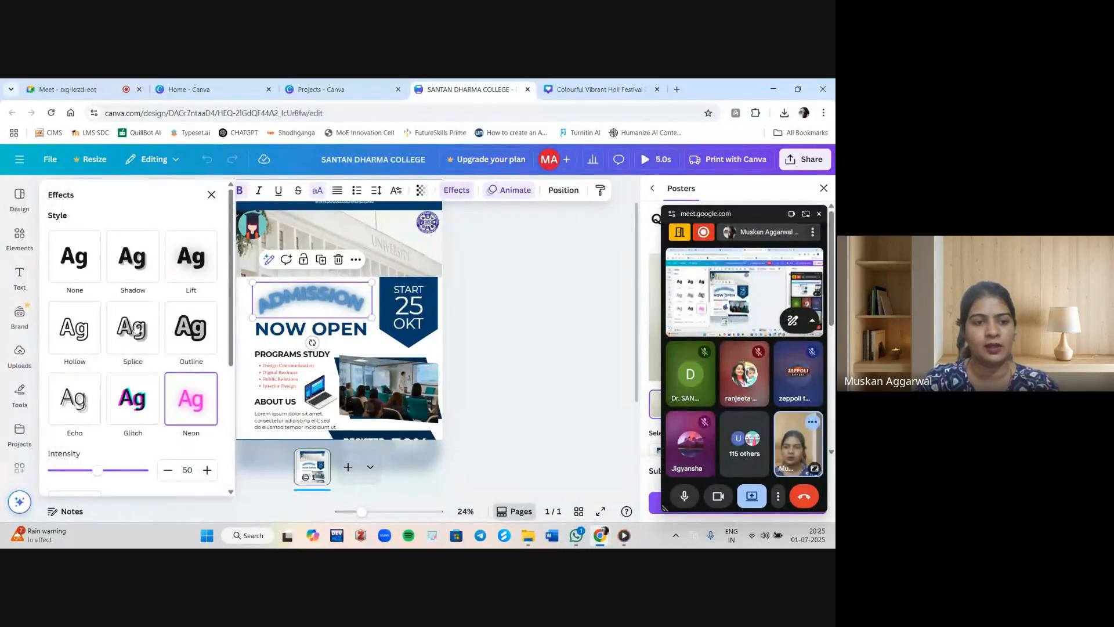
scroll(132, 360, down, 4)
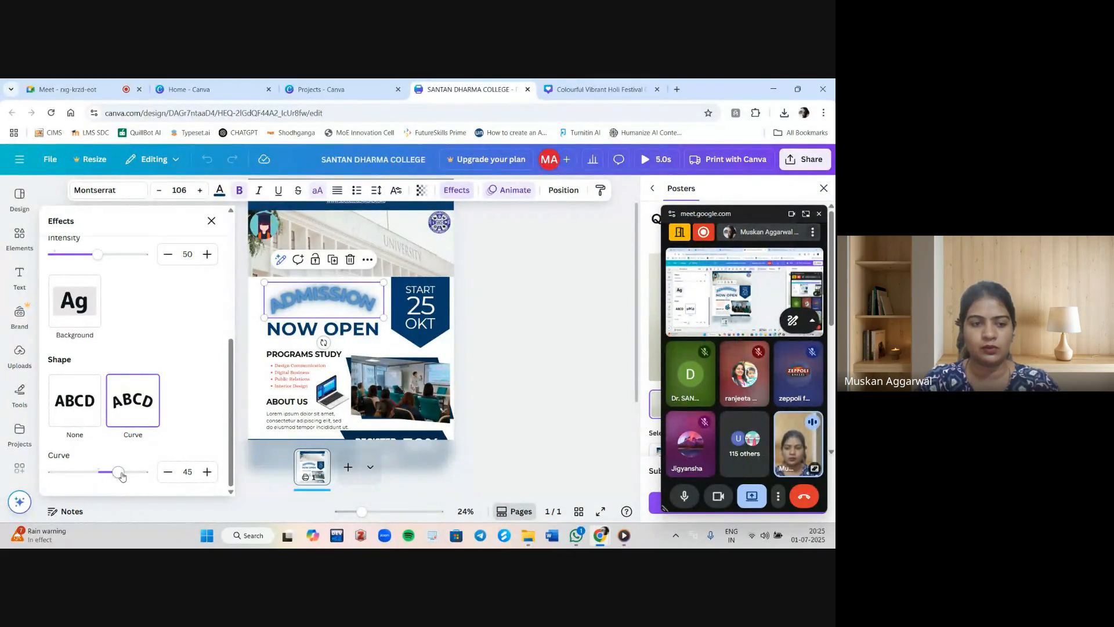
drag(122, 476, 165, 476)
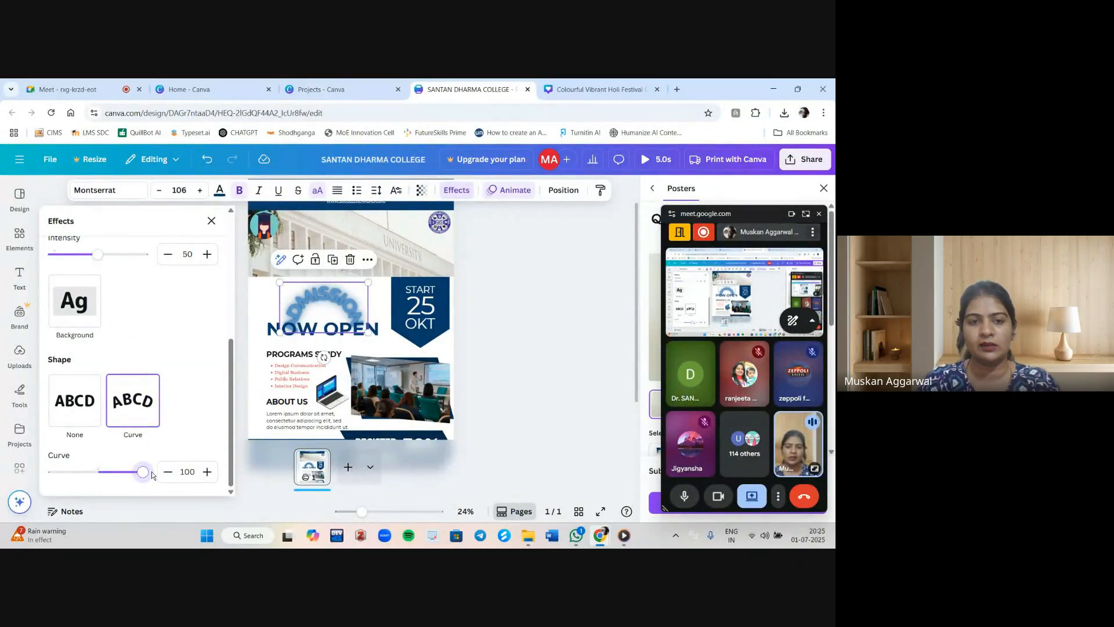
drag(143, 474, 68, 475)
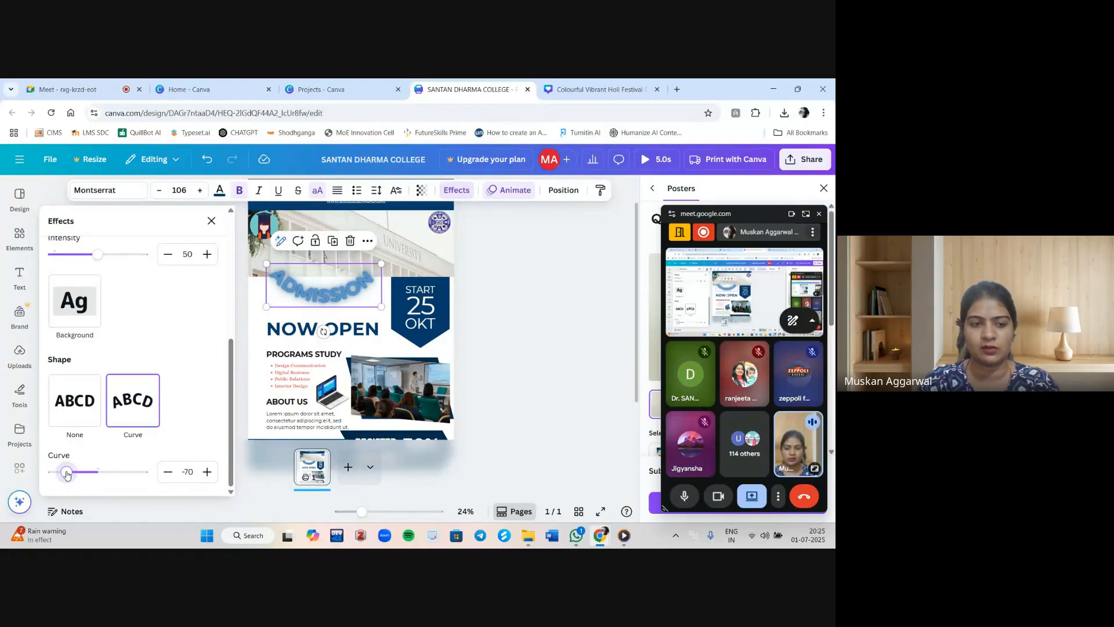
drag(67, 474, 93, 475)
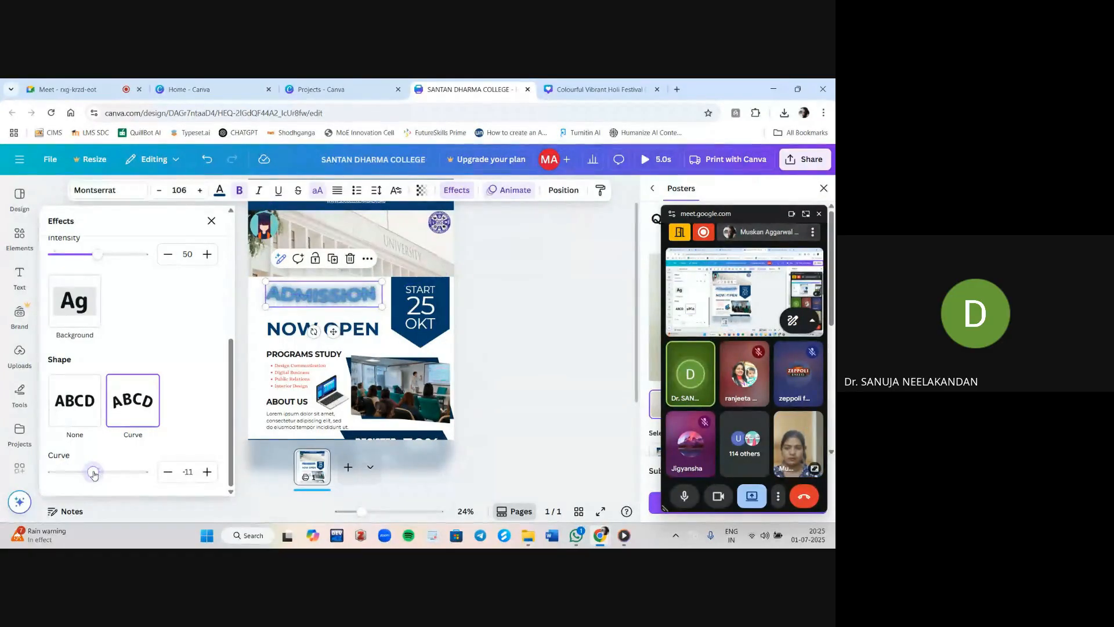
Close the SANTAN DHARMA COLLEGE design tab and dismiss the Create a design dialog on the Home tab.
click(528, 90)
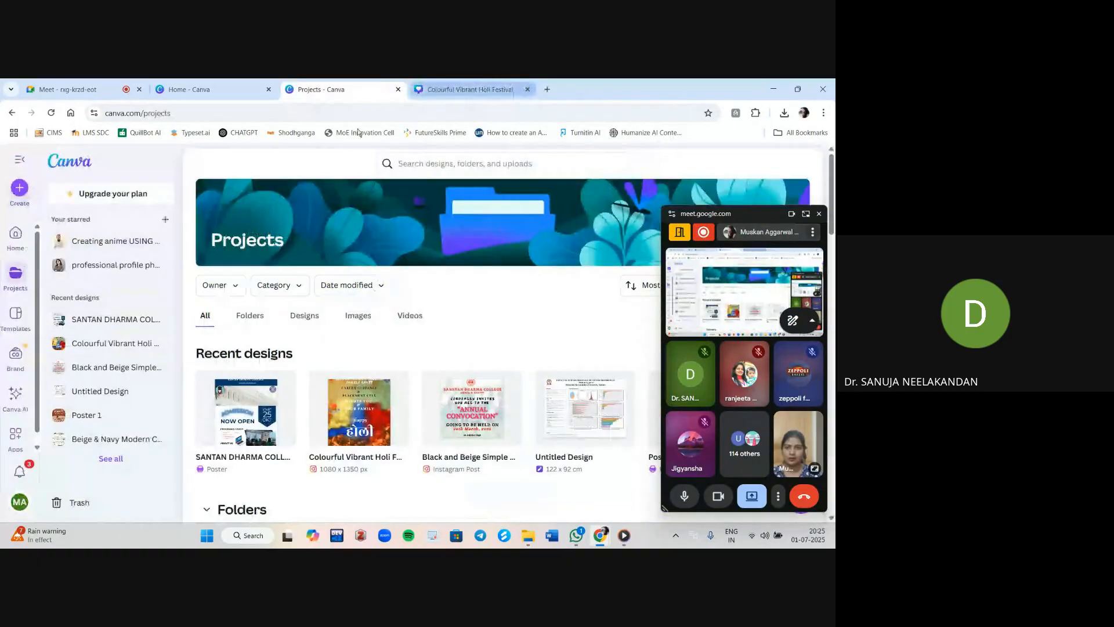
click(180, 88)
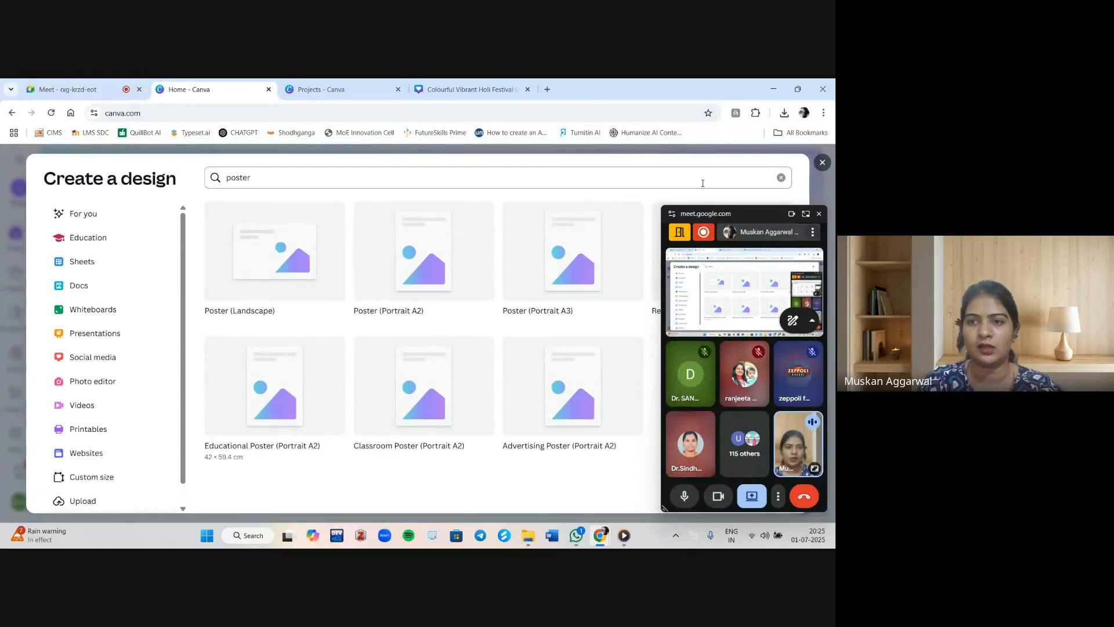
click(822, 163)
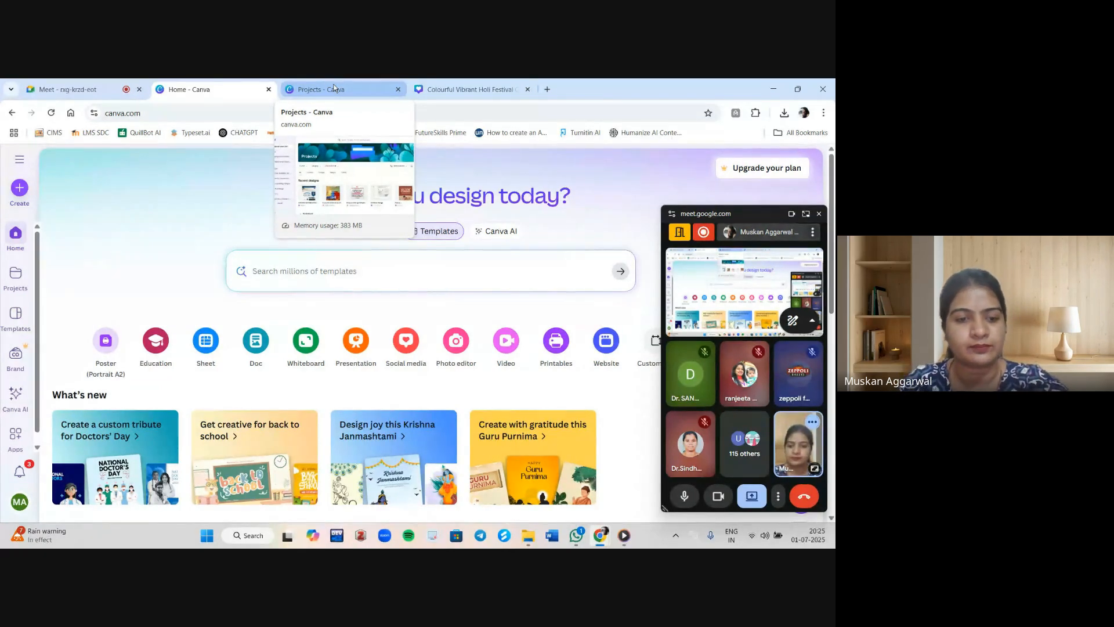
Return to the Projects page and open the CANVA WORKSHOP DESIGNS folder.
click(335, 88)
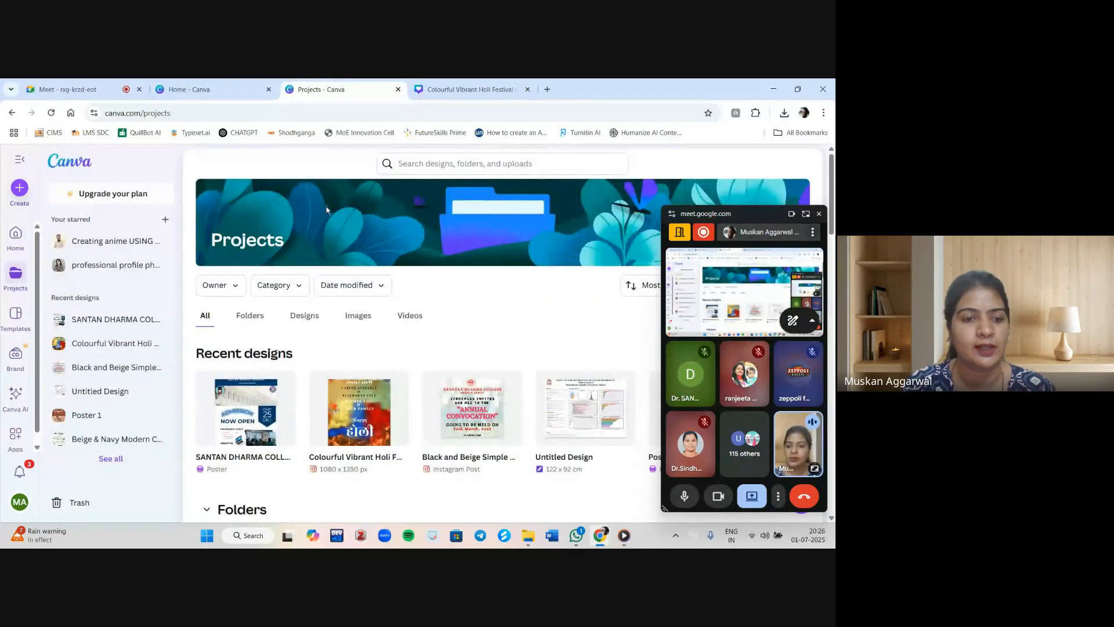
scroll(367, 246, down, 3)
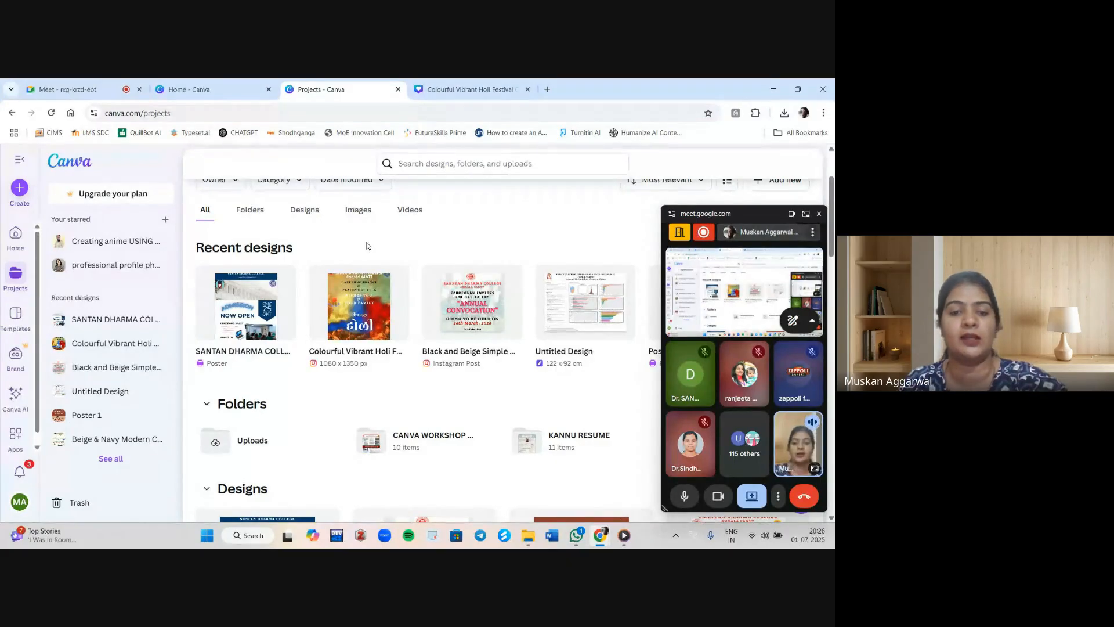
scroll(471, 327, down, 4)
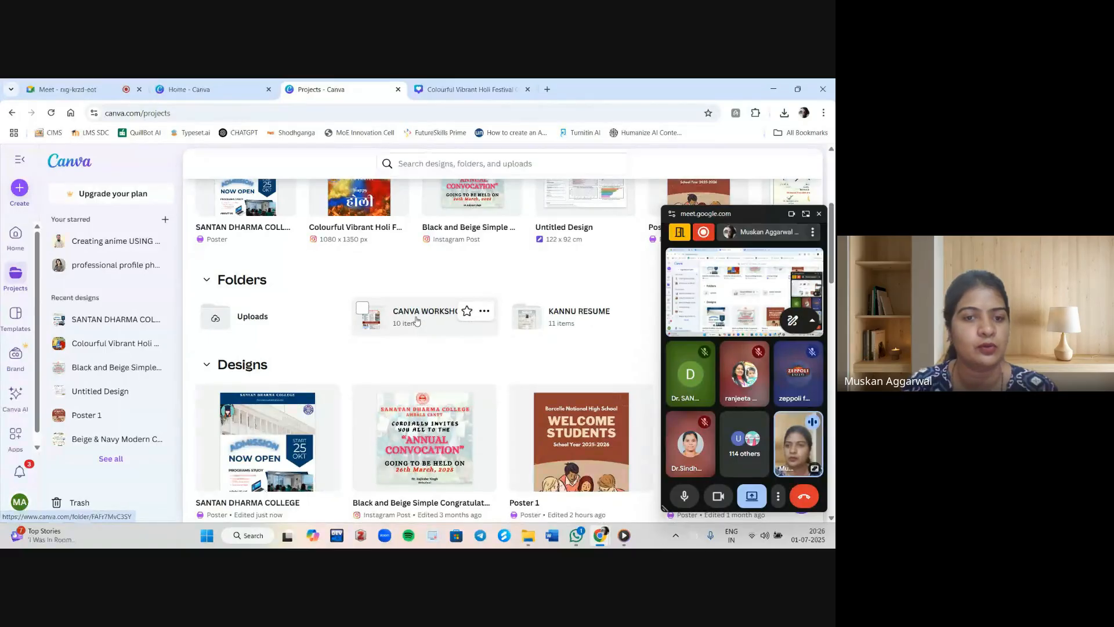
click(417, 321)
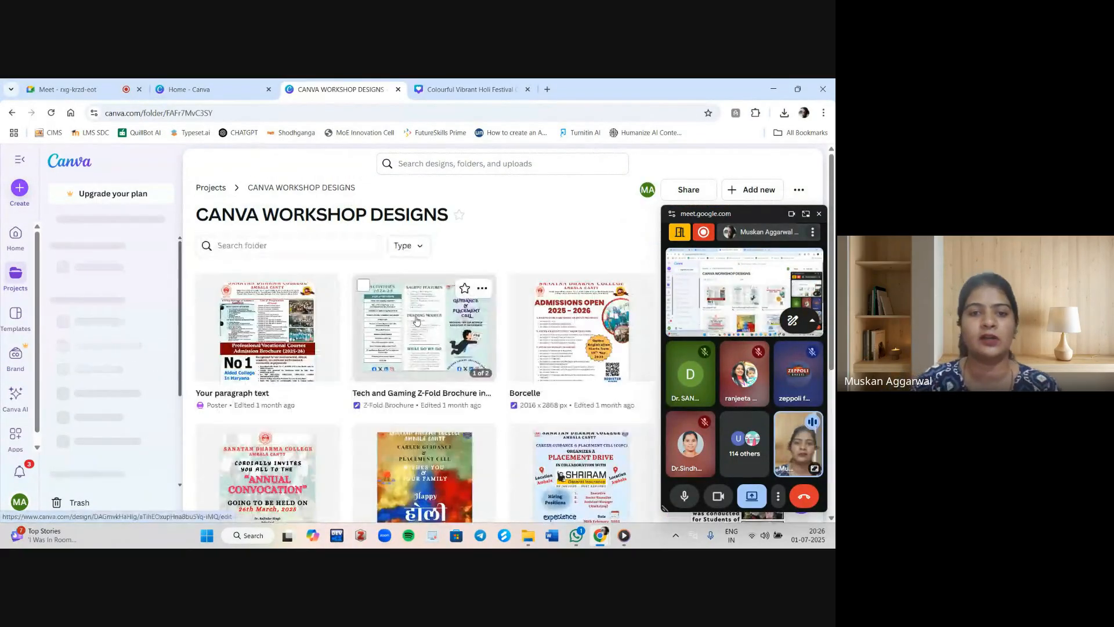
Open the Tech and Gaming Z-Fold Brochure design, close the Holi festival tab, and present the brochure in full screen.
click(417, 321)
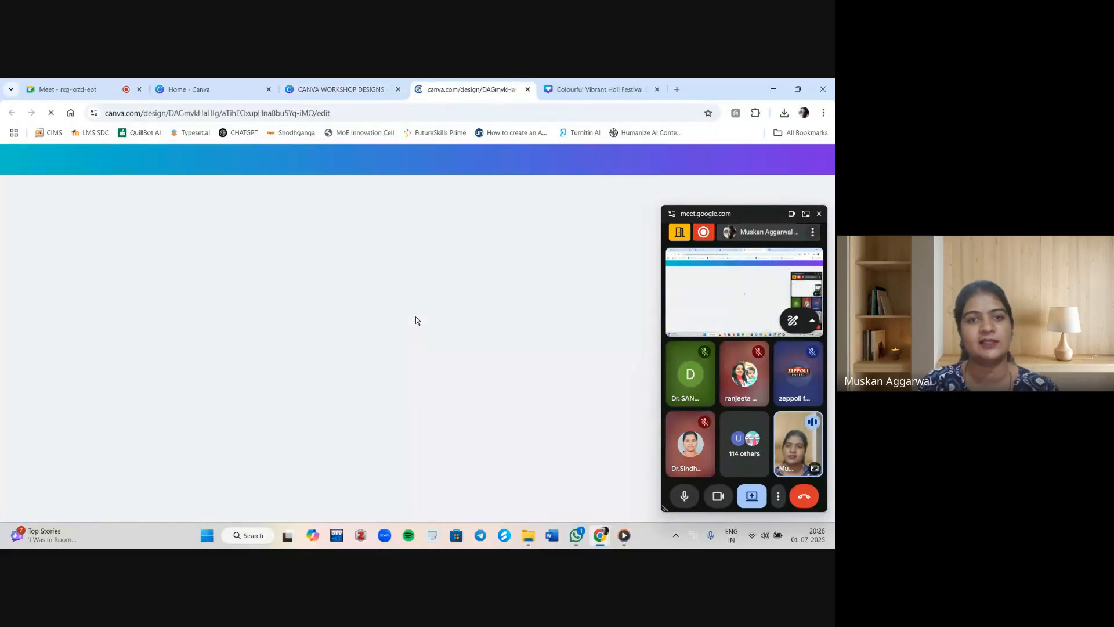
click(658, 90)
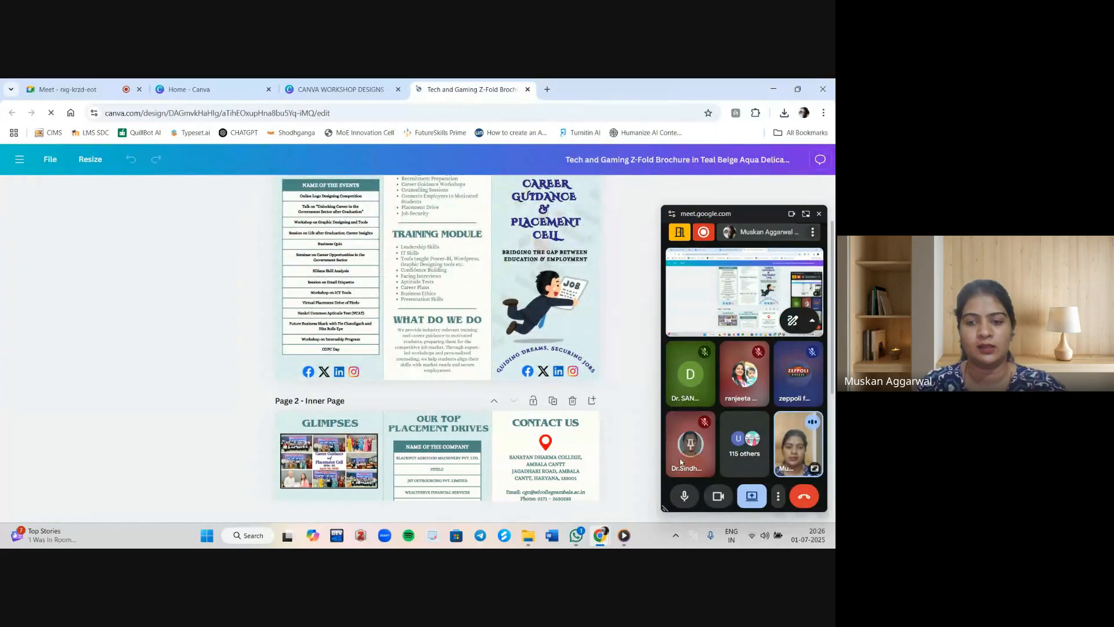
click(819, 215)
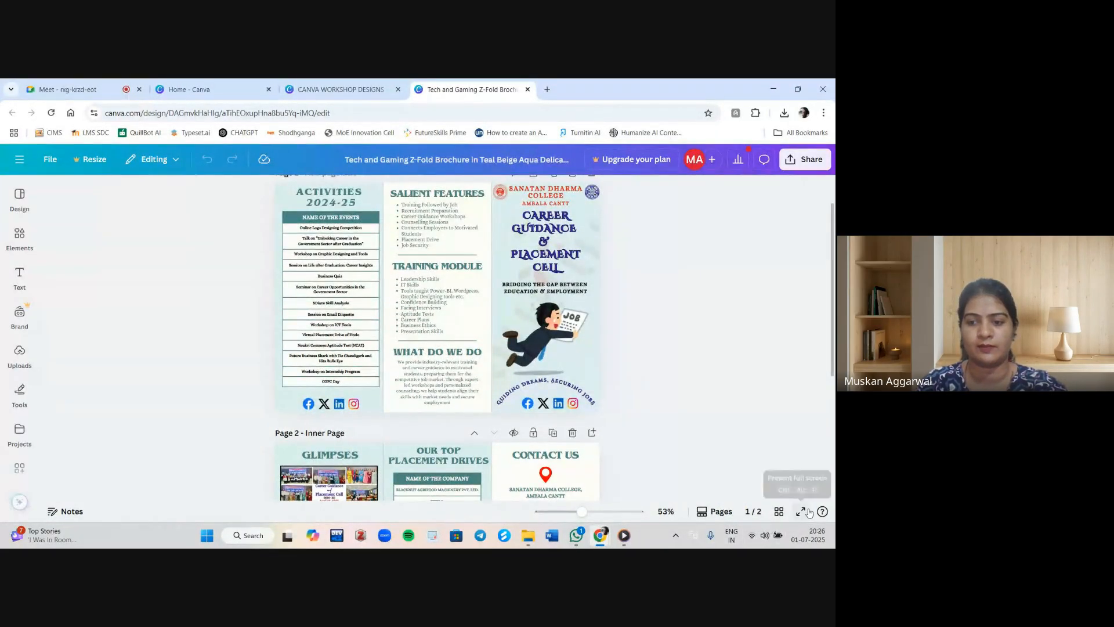
click(801, 511)
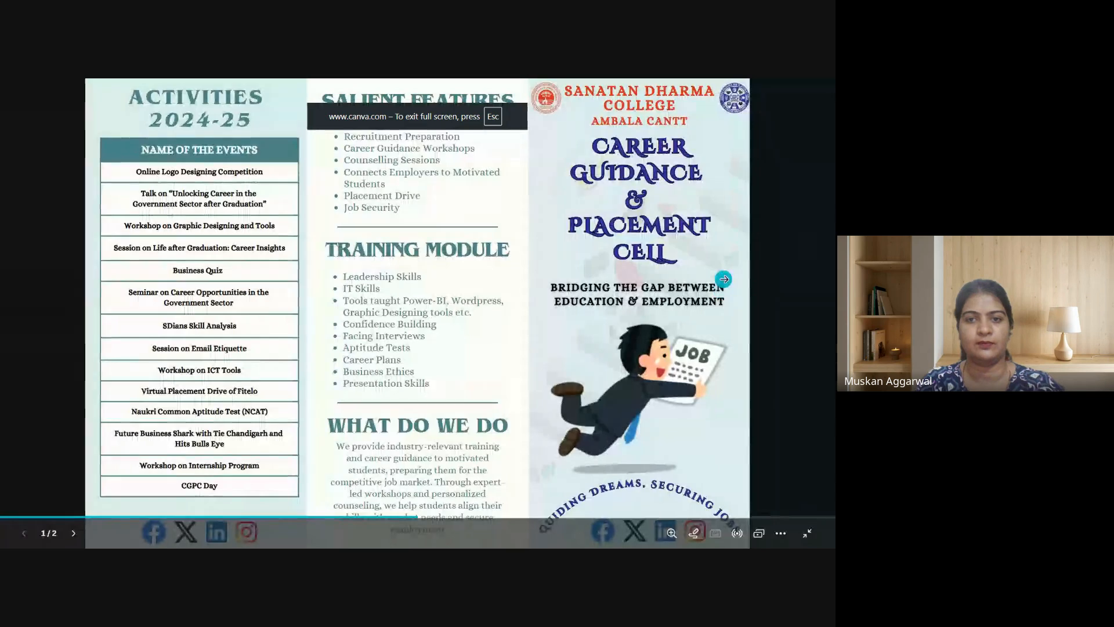
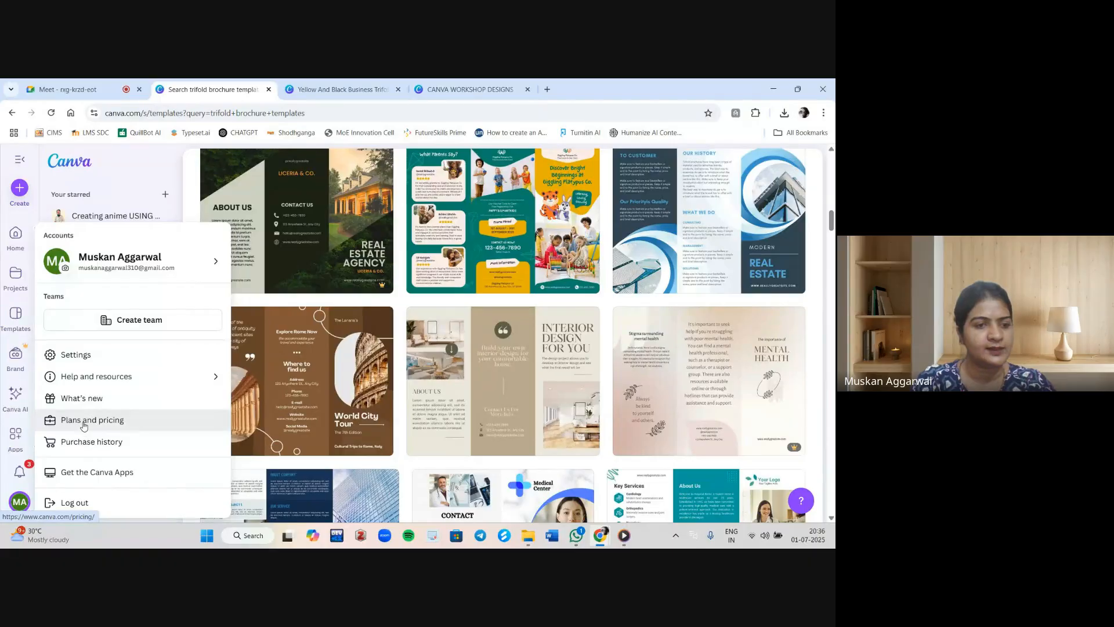
Open the Canva plans and pricing page and review the Free, Pro, Teams and Enterprise plans.
click(83, 425)
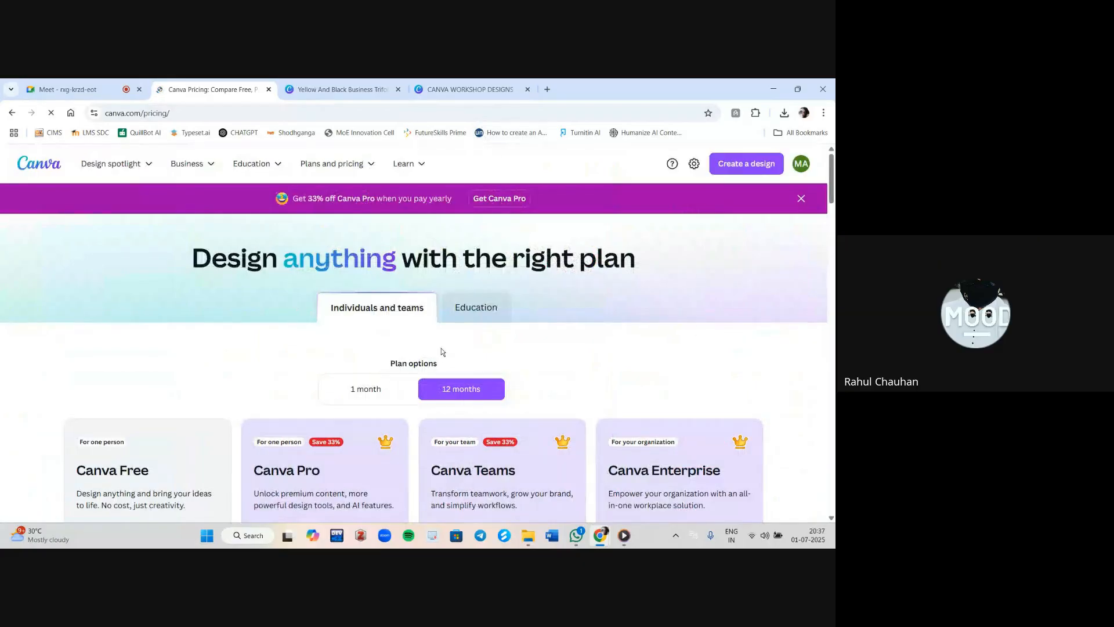
click(69, 88)
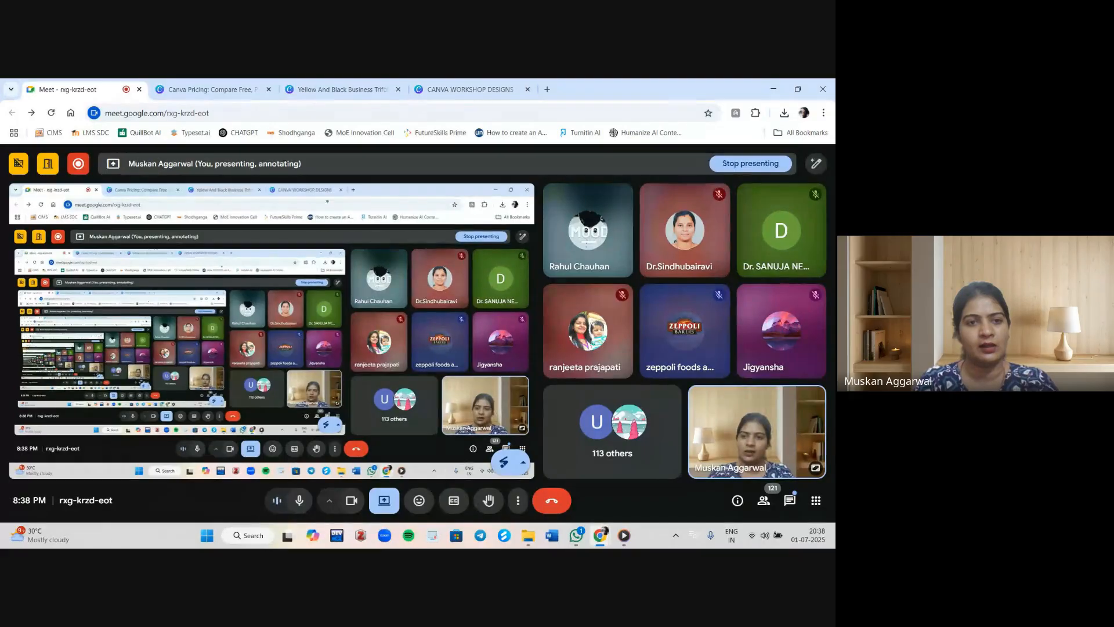
click(231, 82)
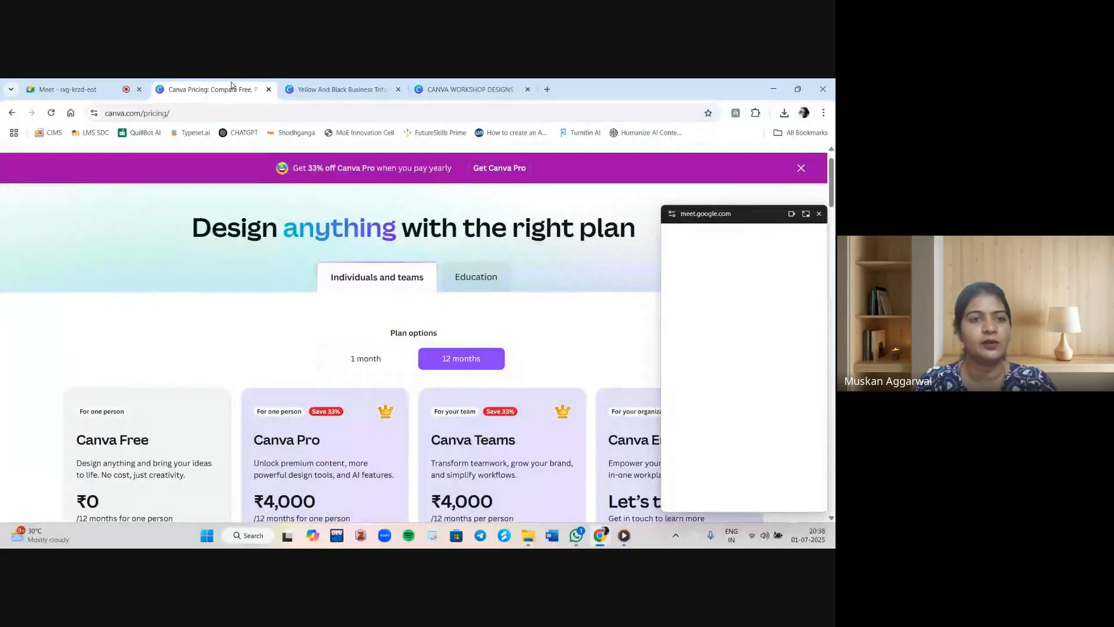
click(131, 81)
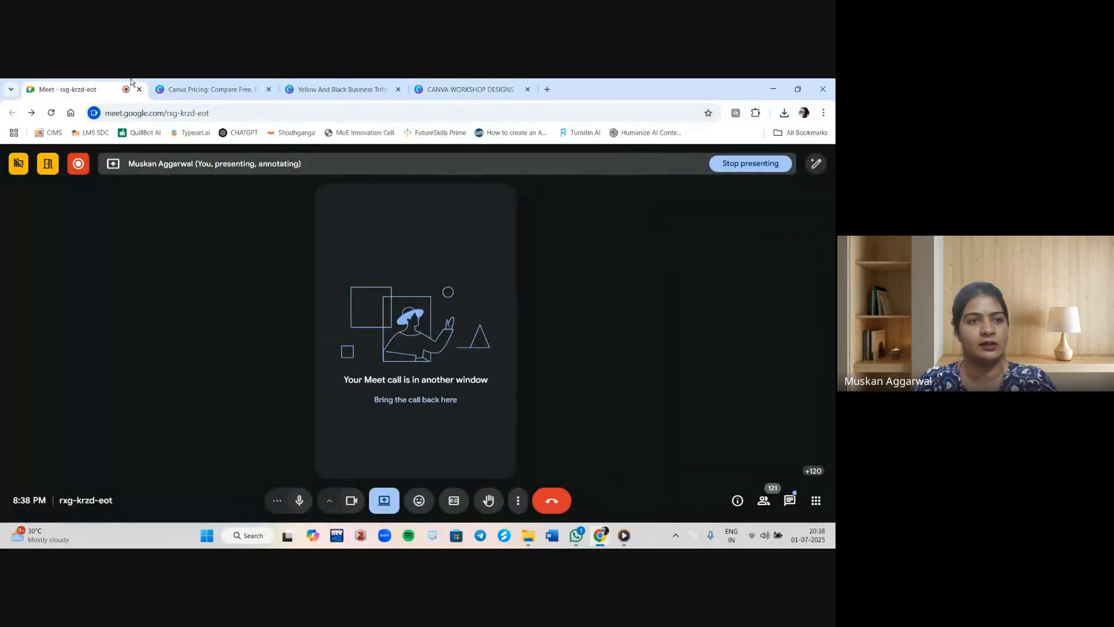
click(244, 82)
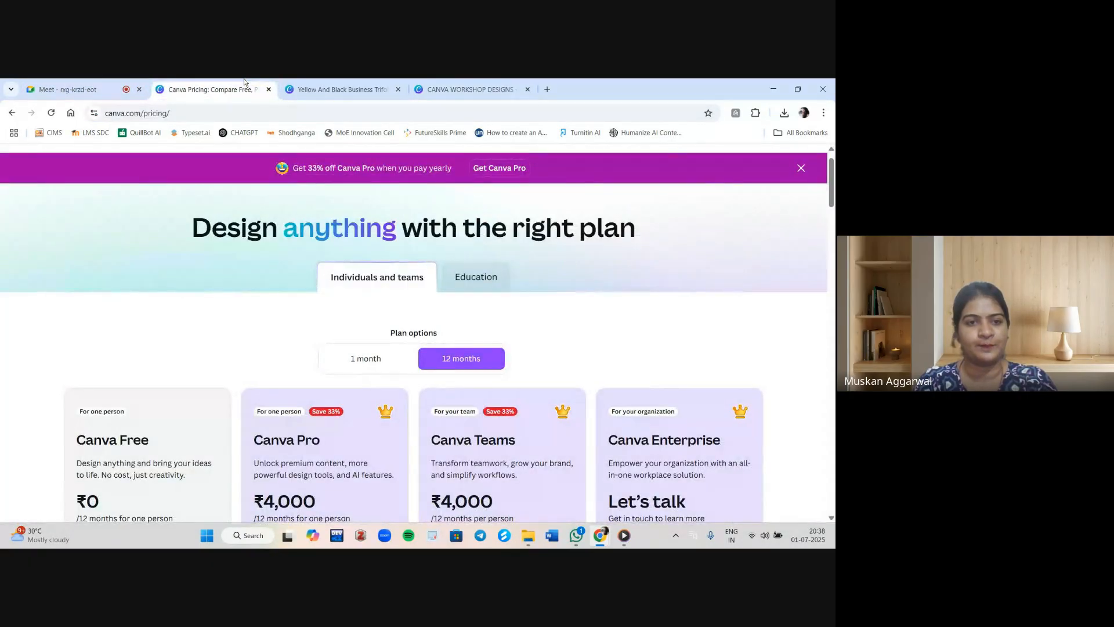
scroll(389, 374, down, 5)
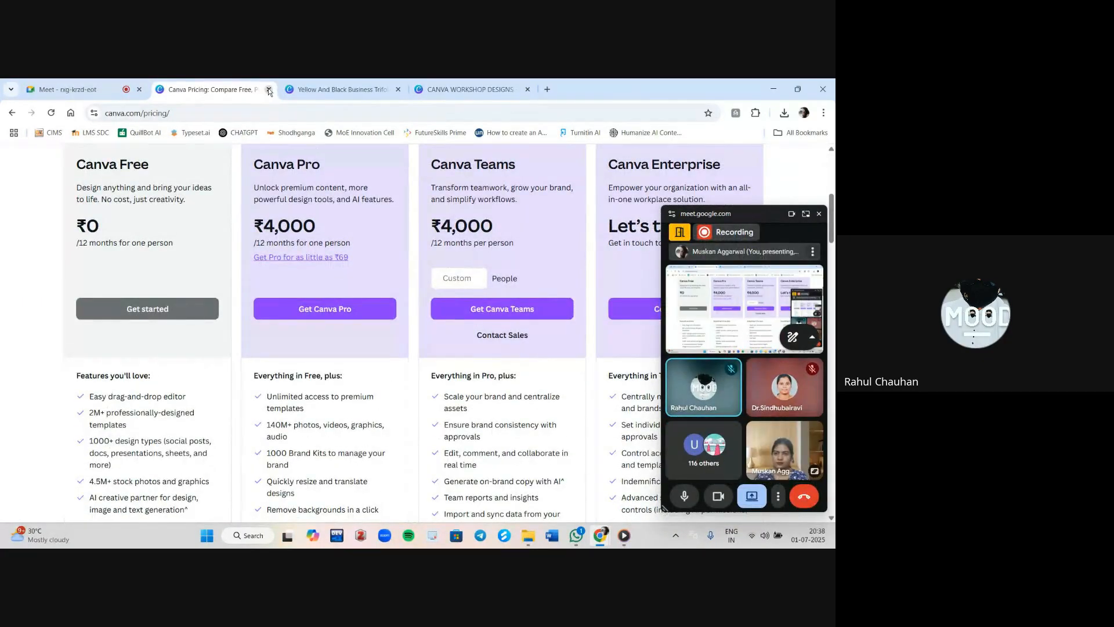
Close the Yellow And Black Business Trifold Brochure tab and the Canva pricing tab.
click(113, 86)
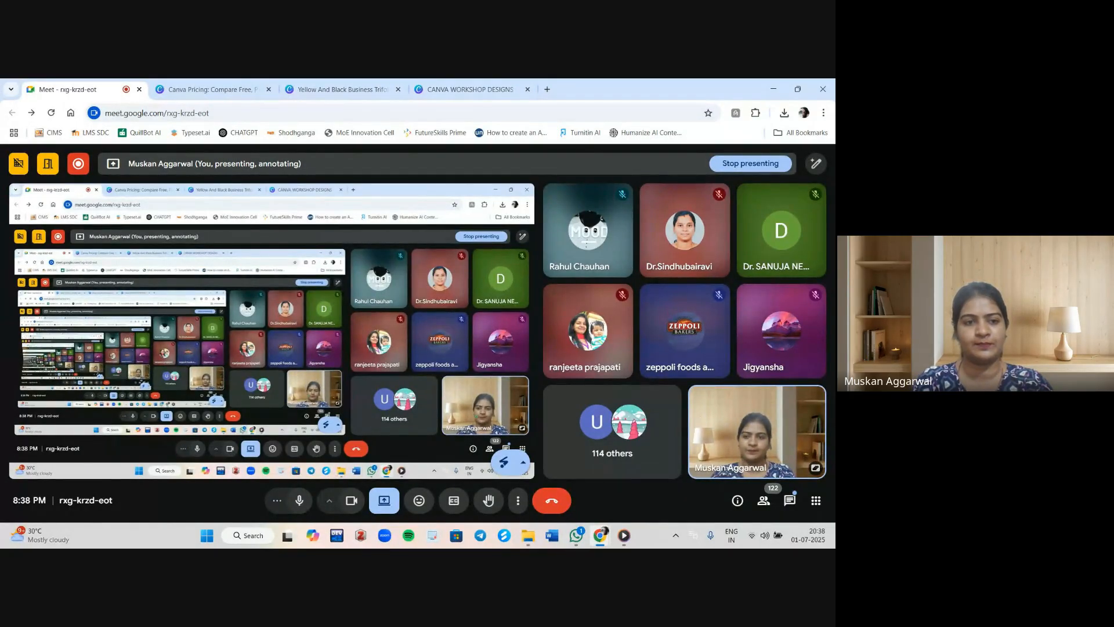
click(341, 92)
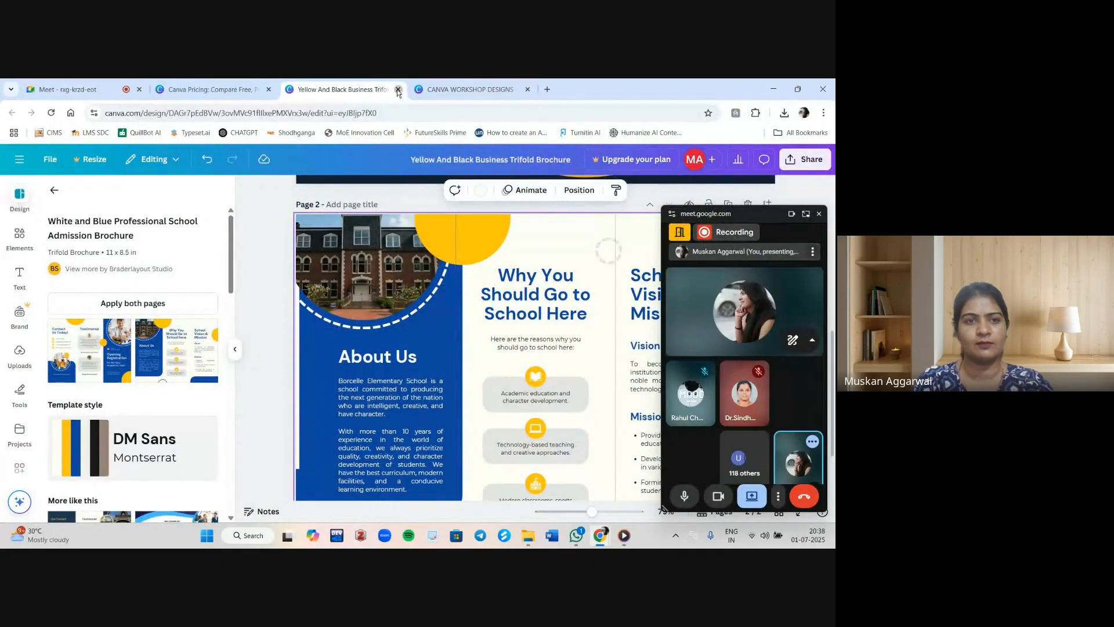
click(398, 90)
click(218, 88)
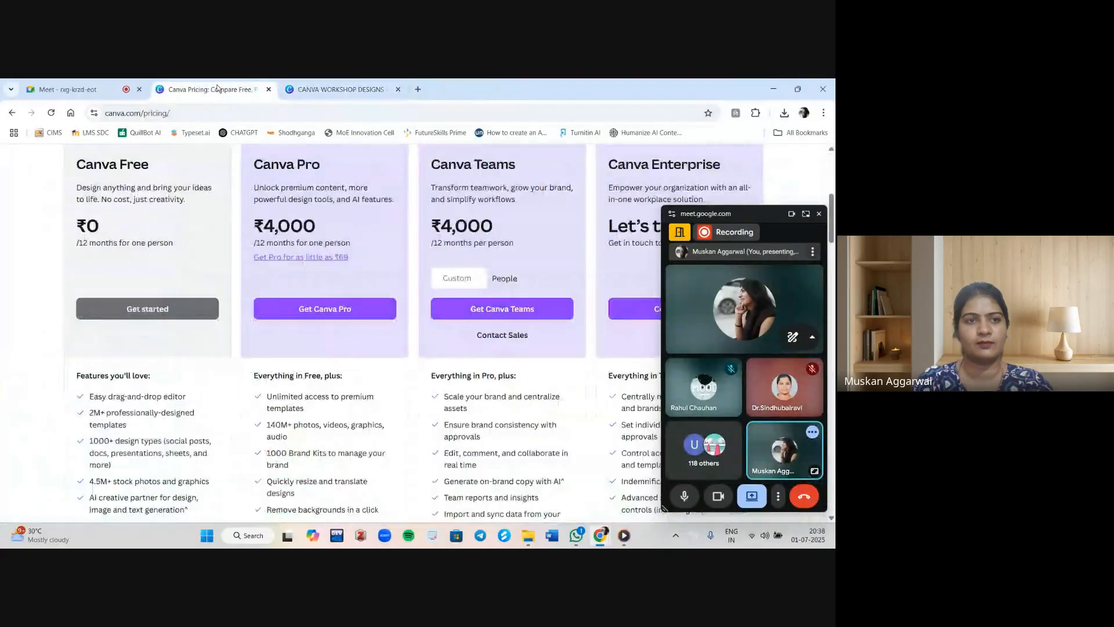
click(269, 90)
Open canva.com in a new tab and scroll the Home page to the recent designs.
click(96, 84)
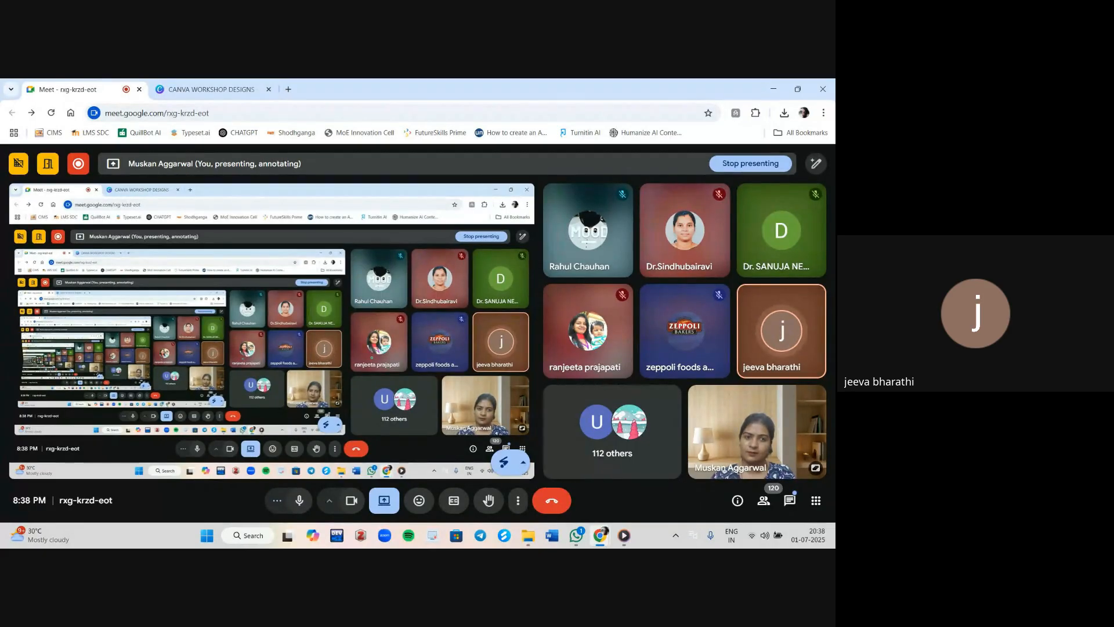
click(288, 90)
text(CAN)
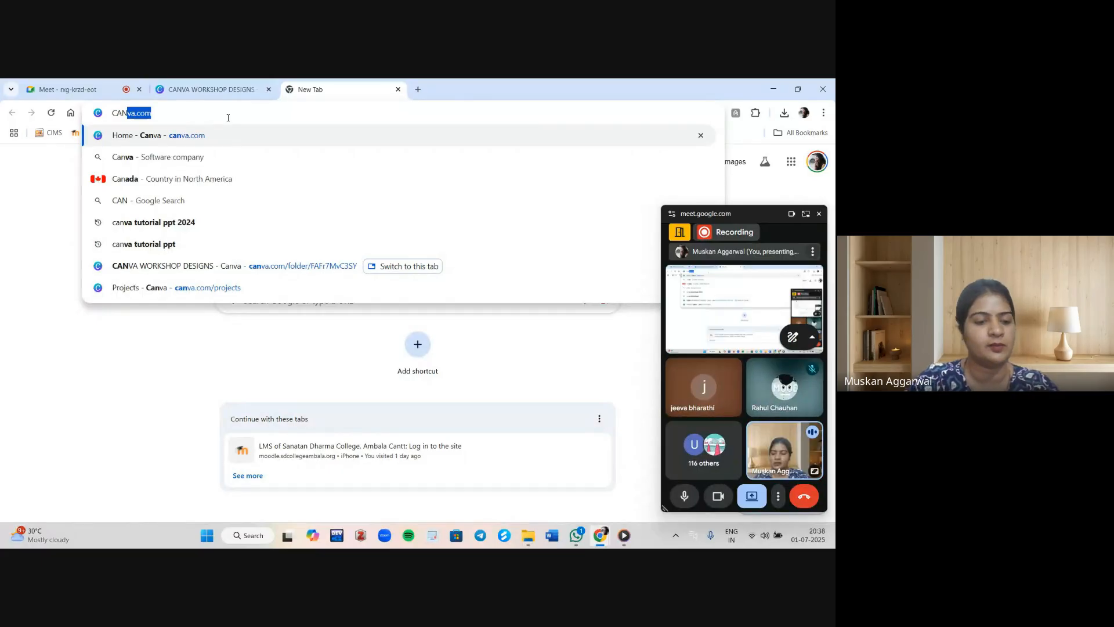
key(Return)
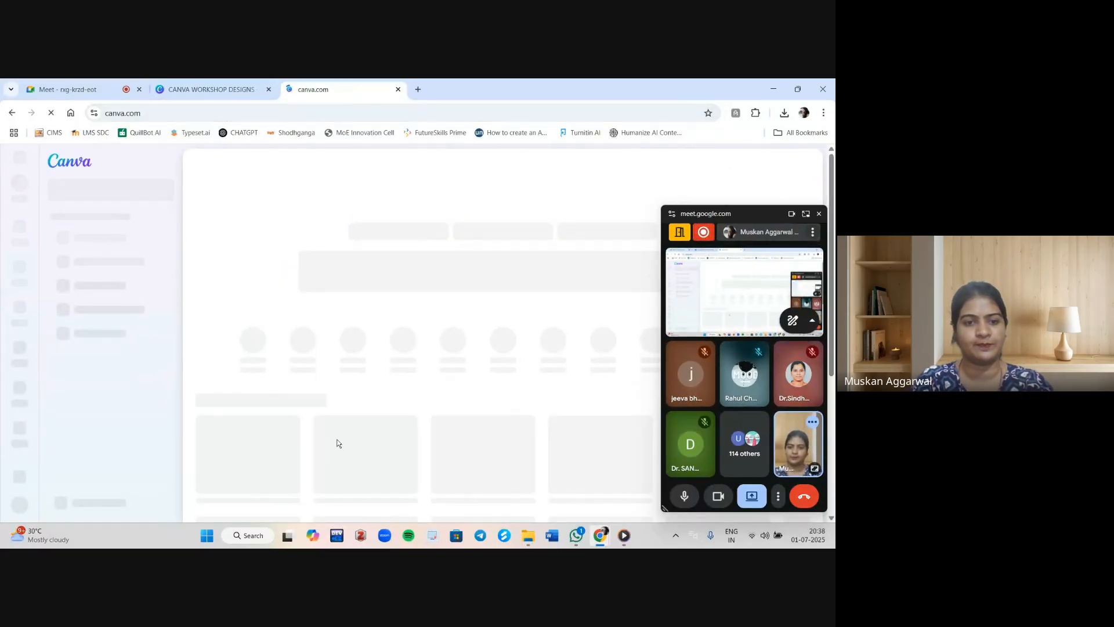
scroll(337, 443, down, 4)
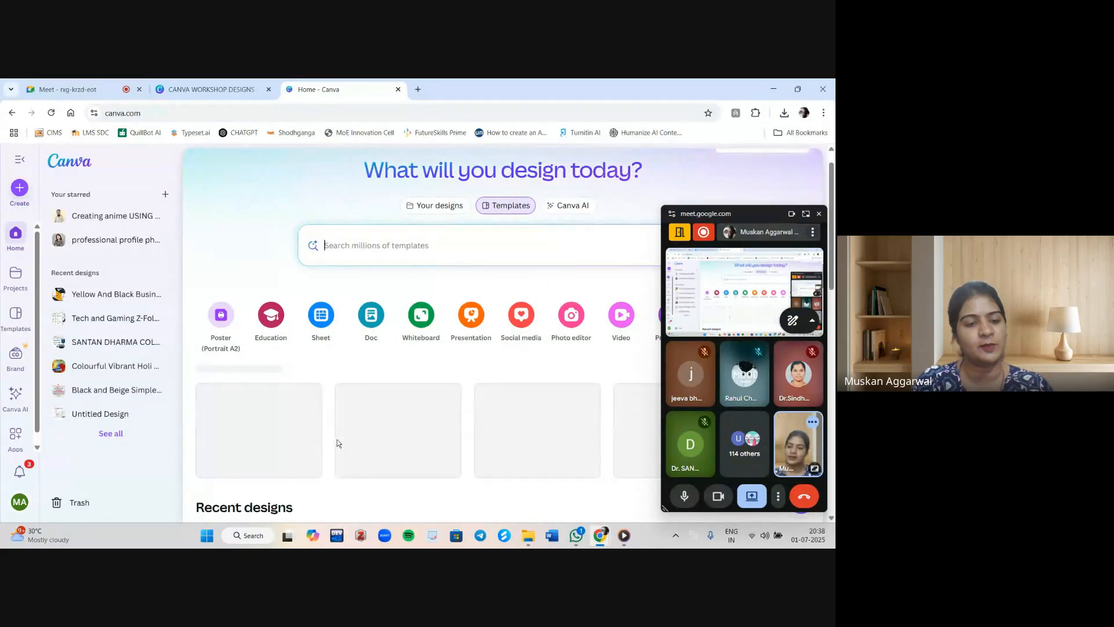
scroll(337, 444, down, 5)
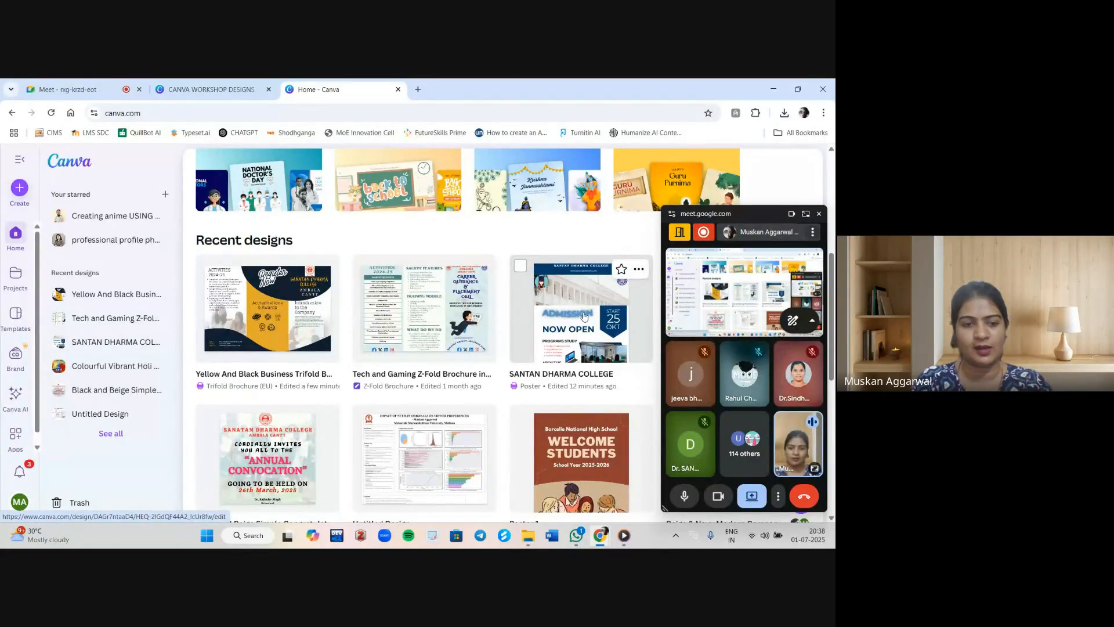
scroll(584, 316, down, 2)
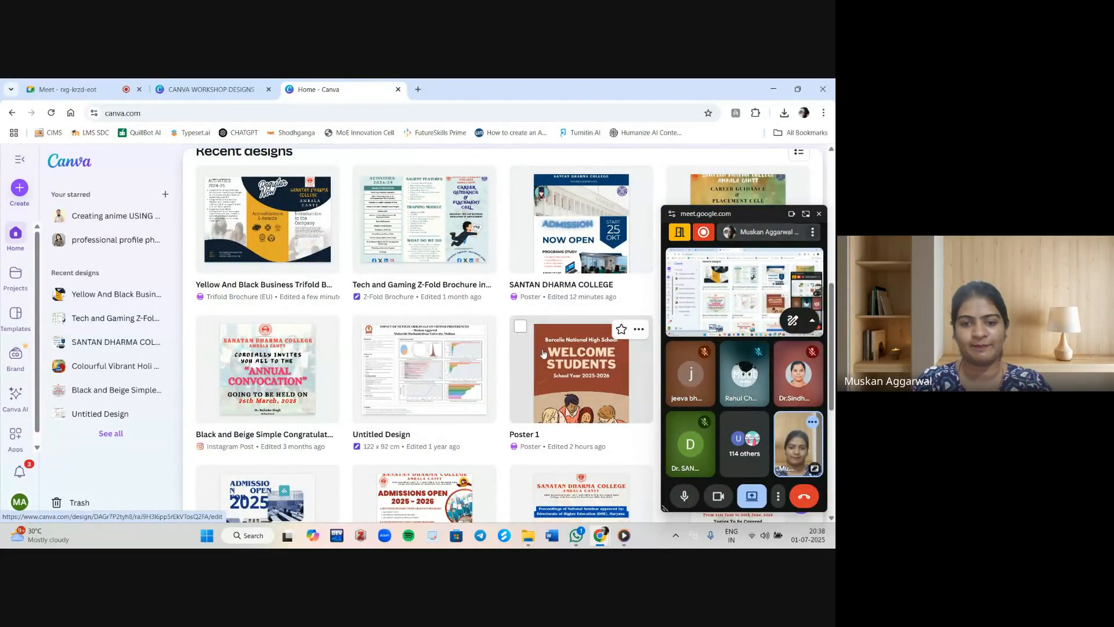
Open the SANTAN DHARMA COLLEGE poster and set the college building photo's transparency to 39.
click(570, 261)
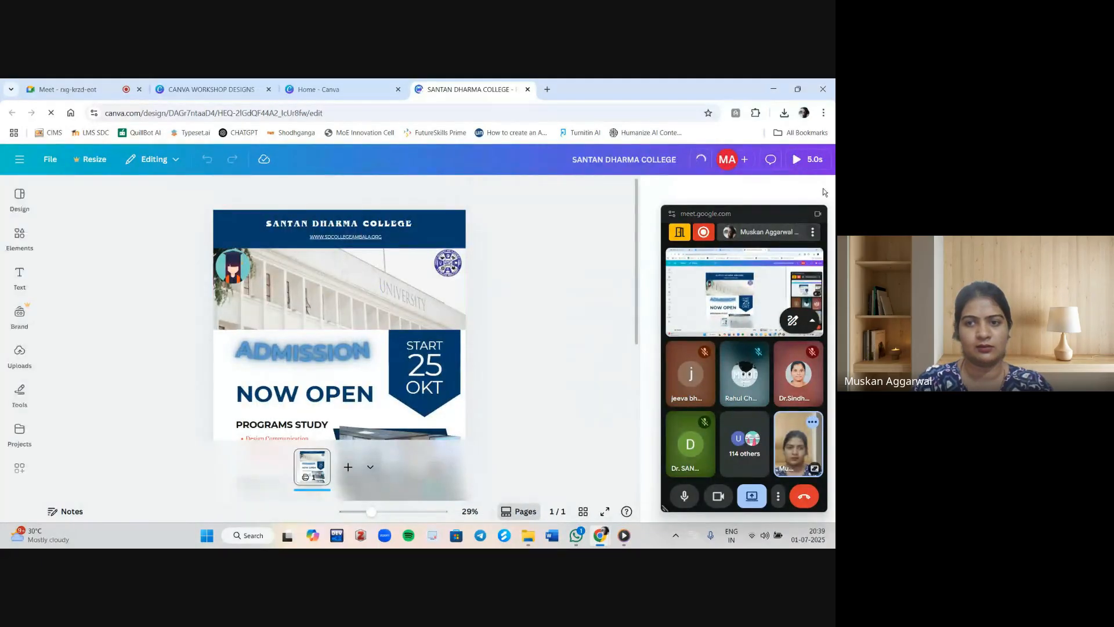
click(343, 298)
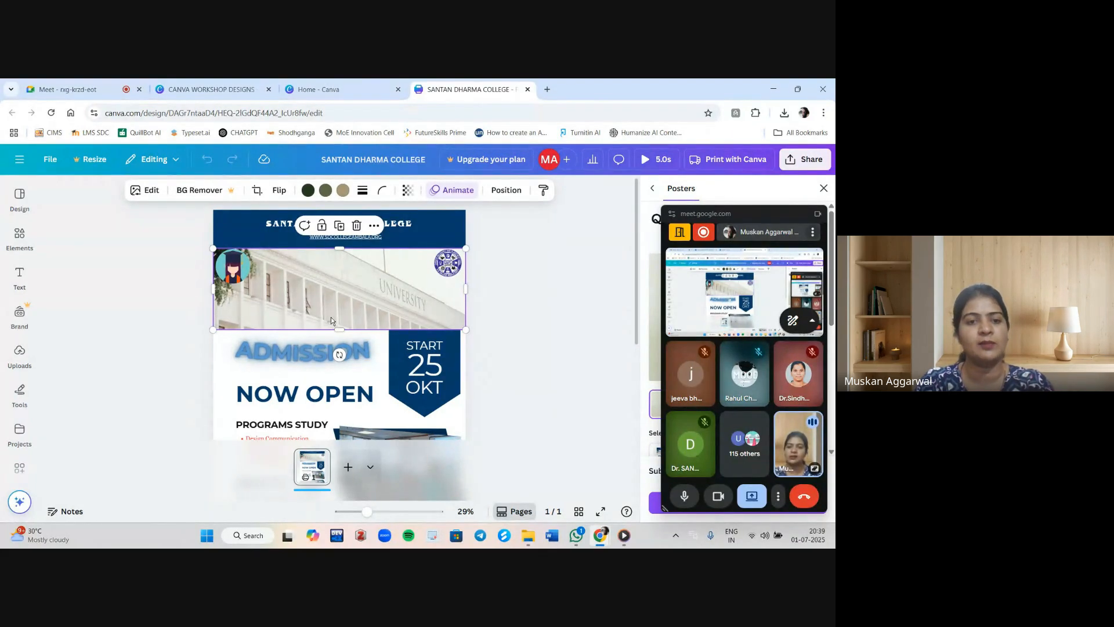
click(407, 191)
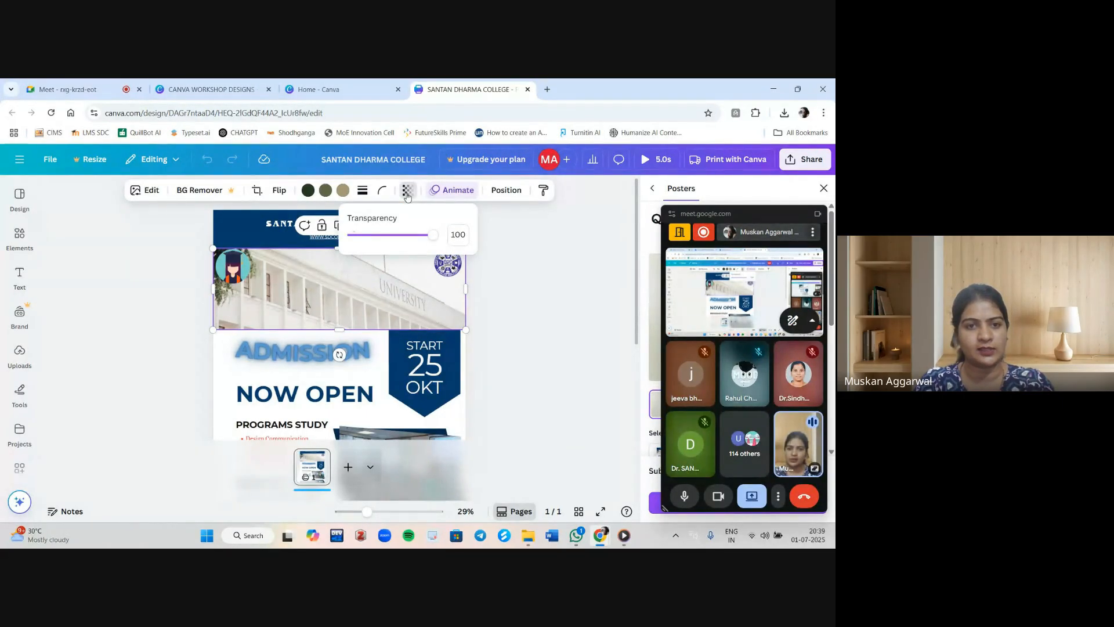
drag(415, 240, 380, 239)
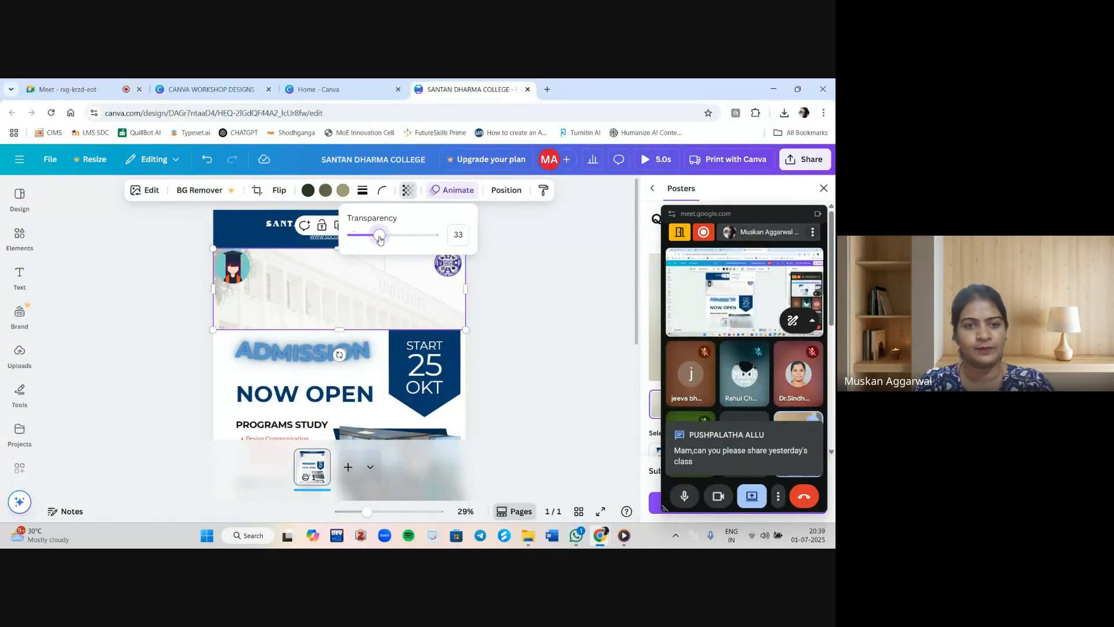
drag(378, 239, 381, 241)
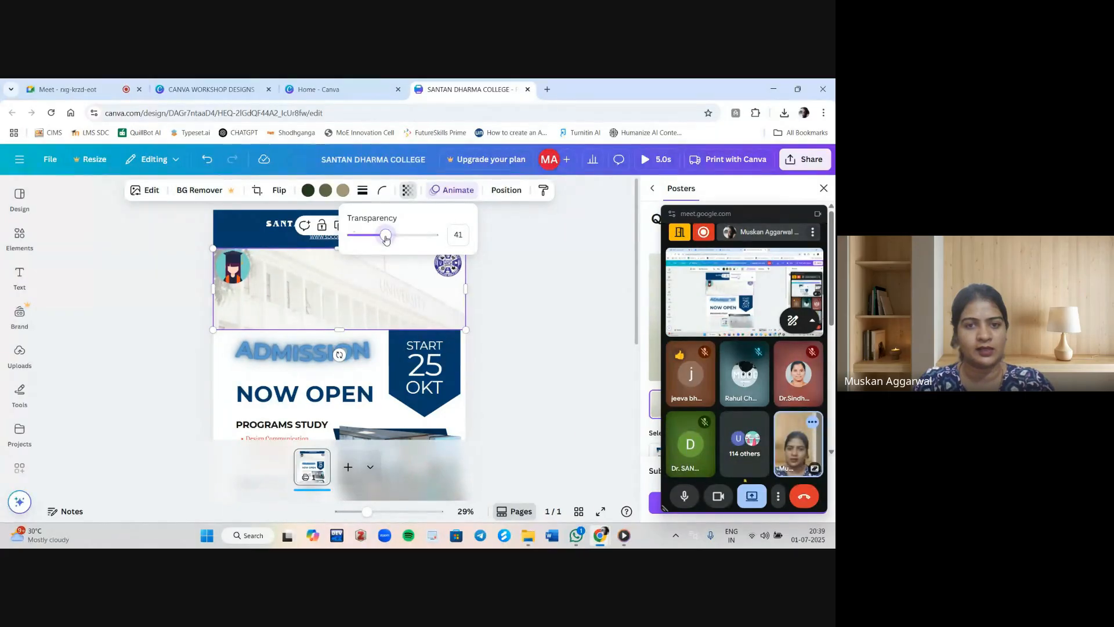
drag(386, 239, 384, 240)
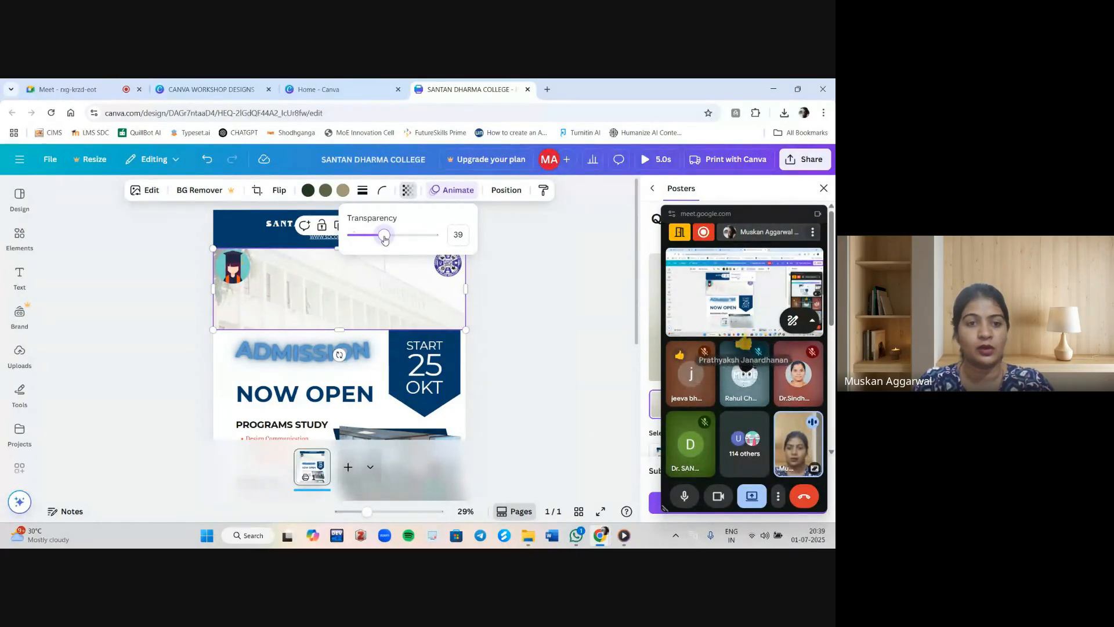
Open the Black and Beige Simple Congratulations Instagram Post from Home and set its background photo's transparency to 32.
click(350, 86)
scroll(285, 396, down, 2)
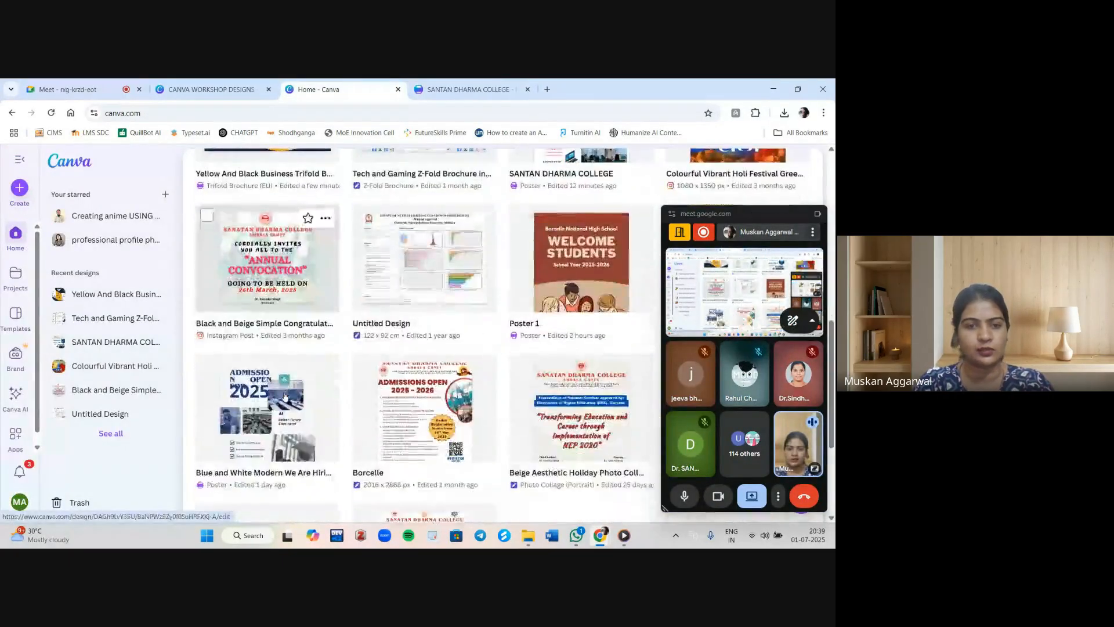
click(259, 292)
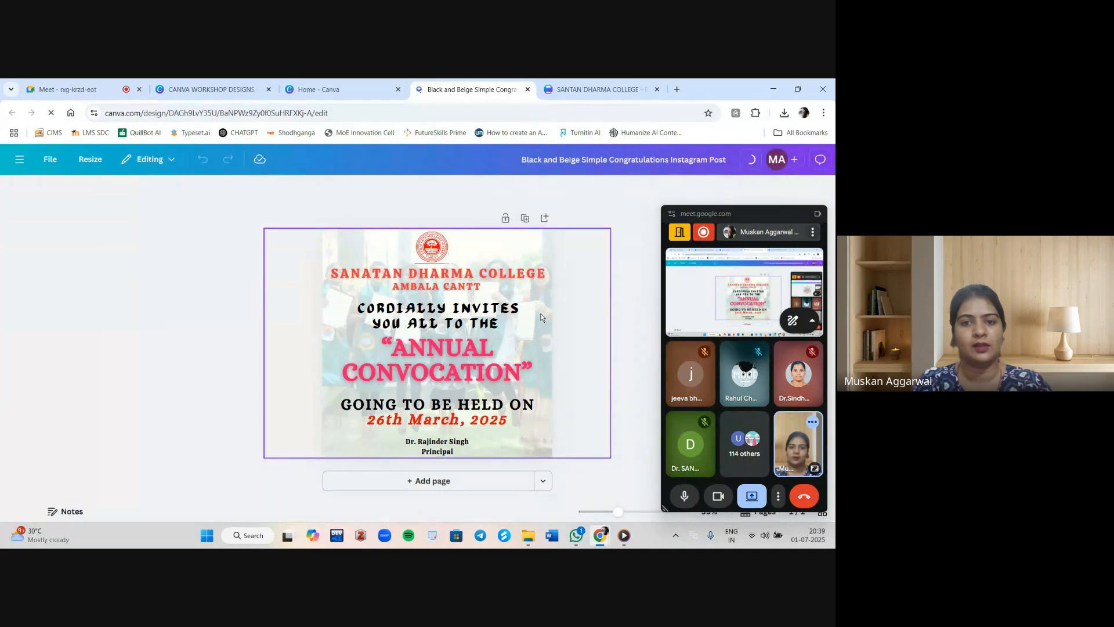
click(541, 317)
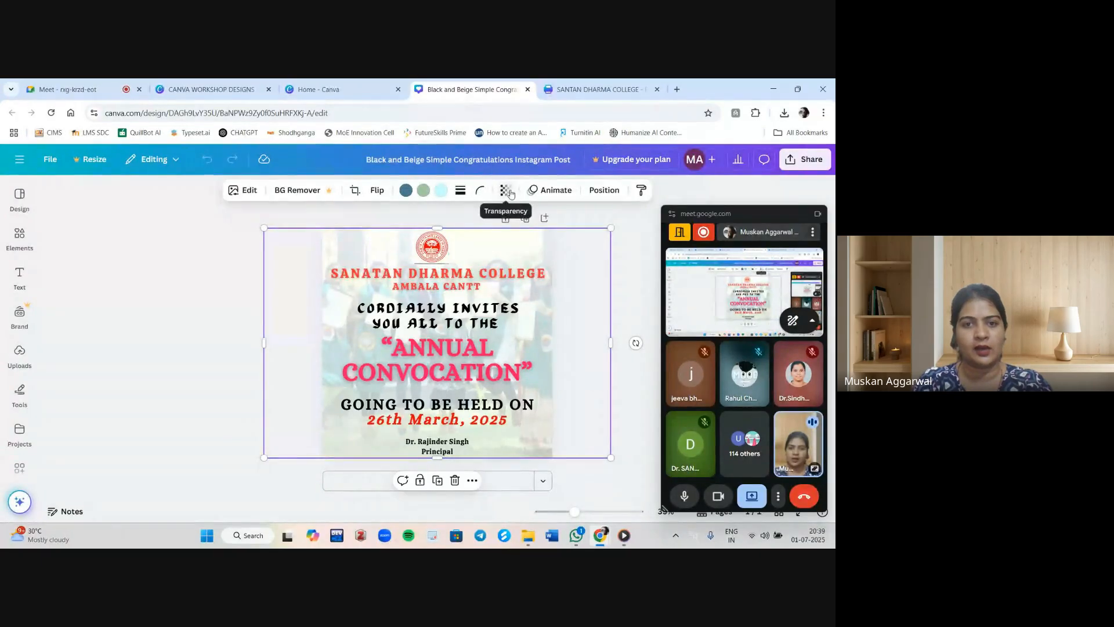
click(506, 191)
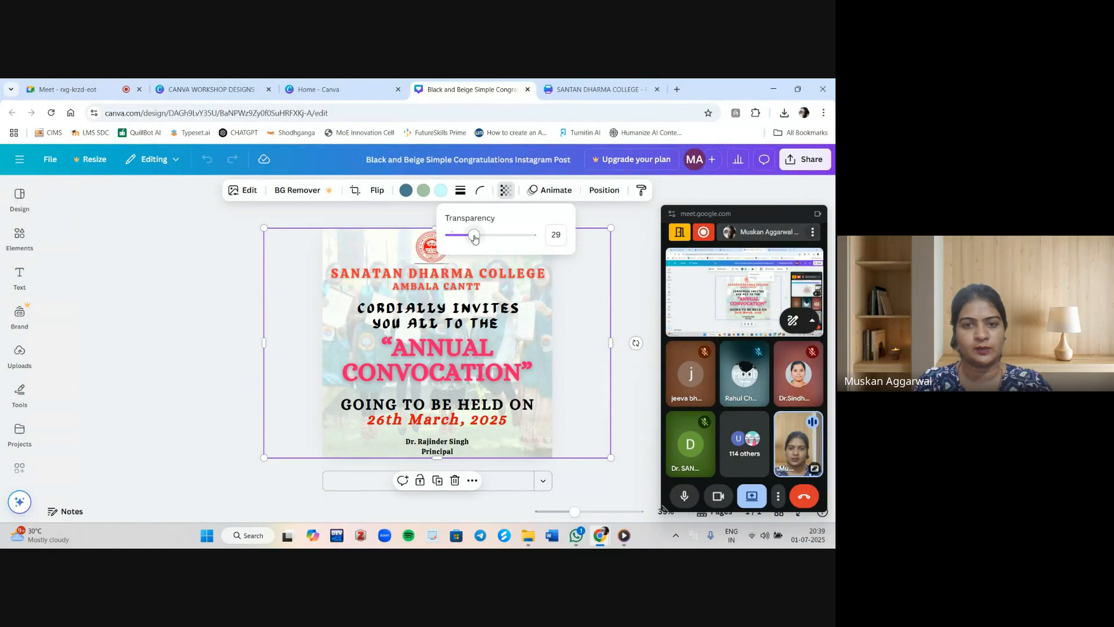
drag(475, 238, 560, 238)
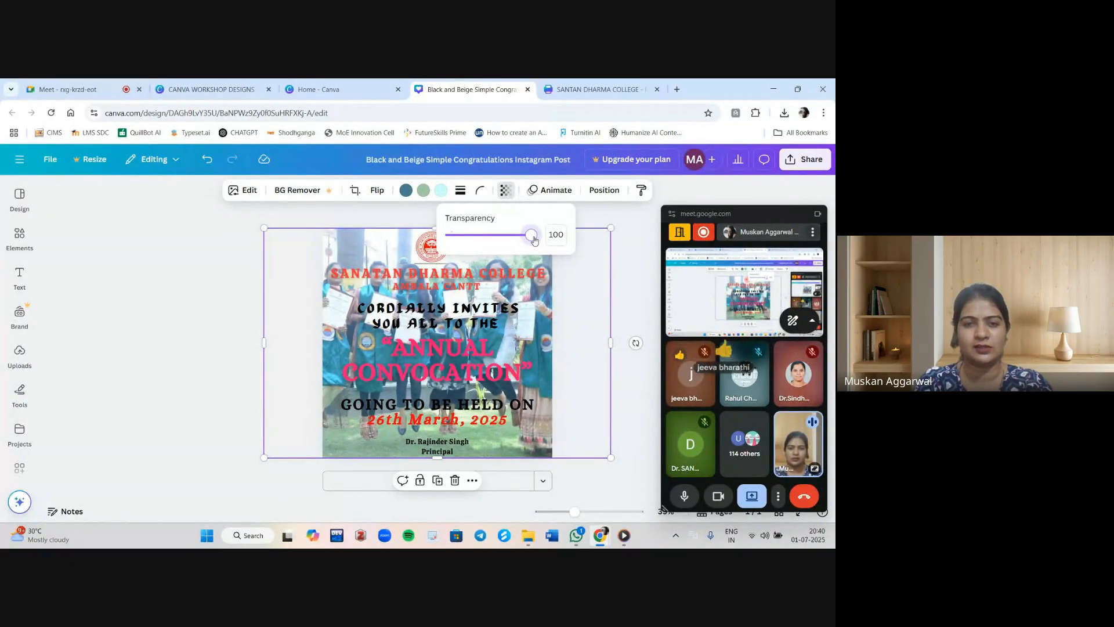
drag(533, 240, 477, 232)
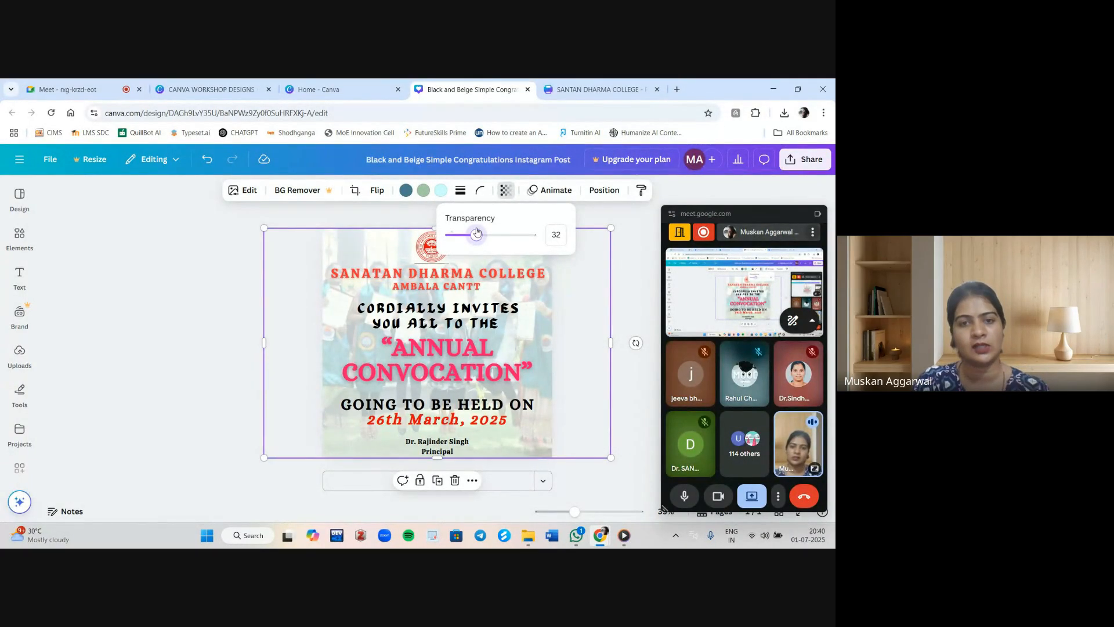
click(634, 226)
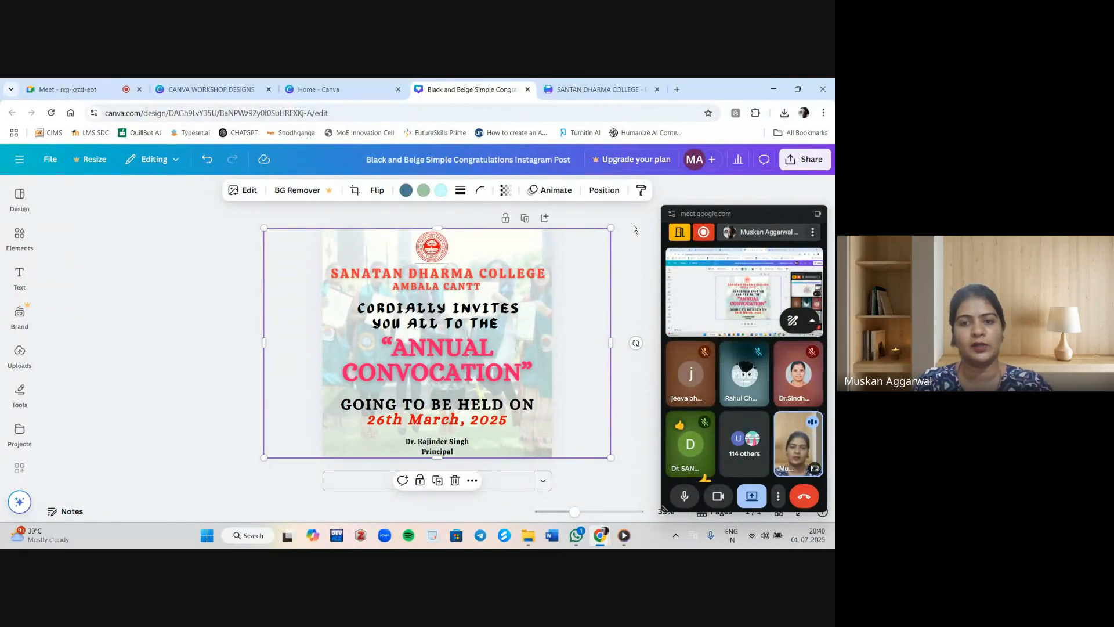
click(645, 244)
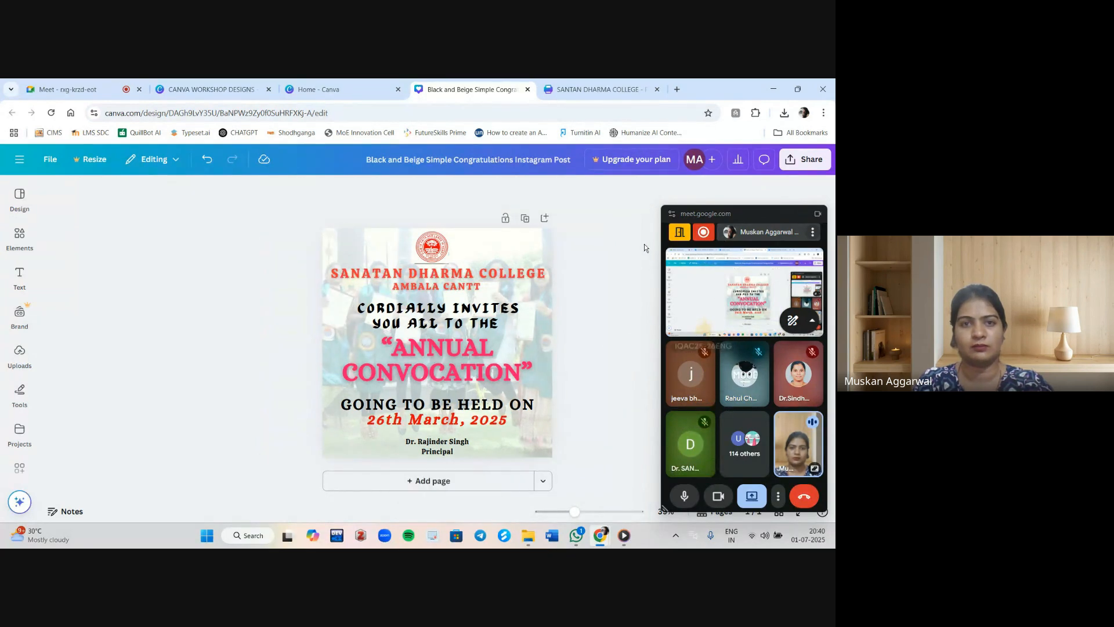
Switch back to the CANVA WORKSHOP DESIGNS folder tab.
click(58, 82)
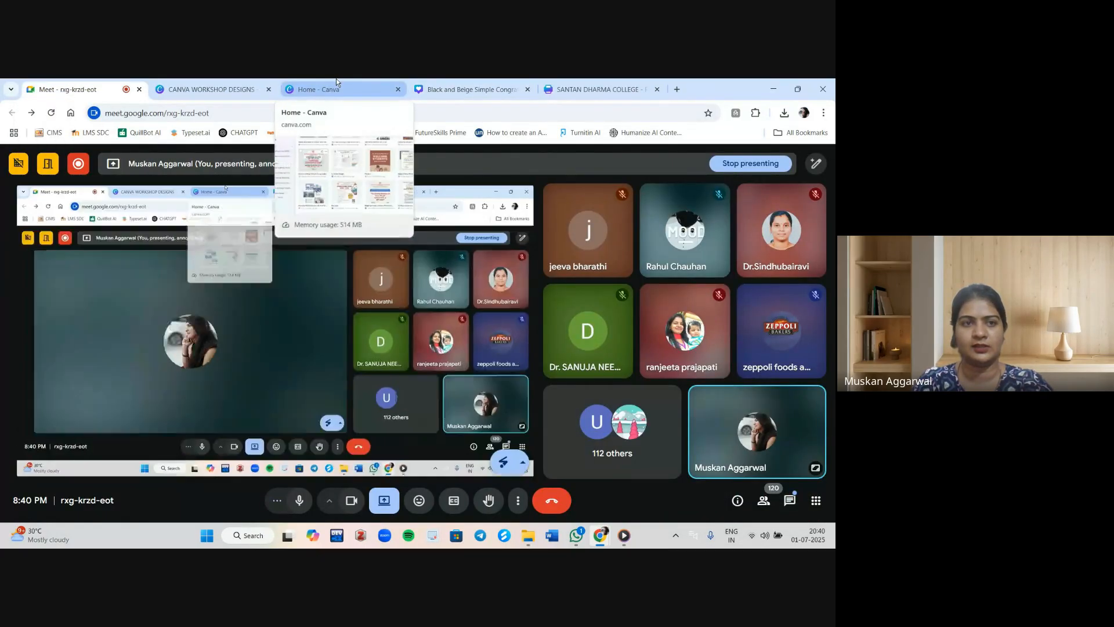
click(211, 83)
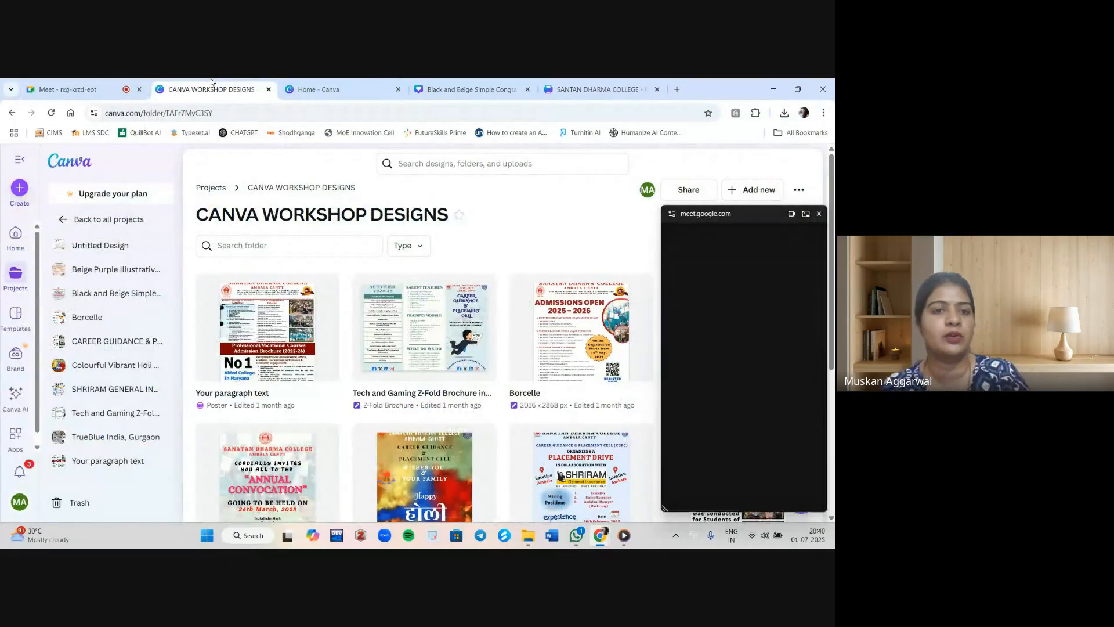
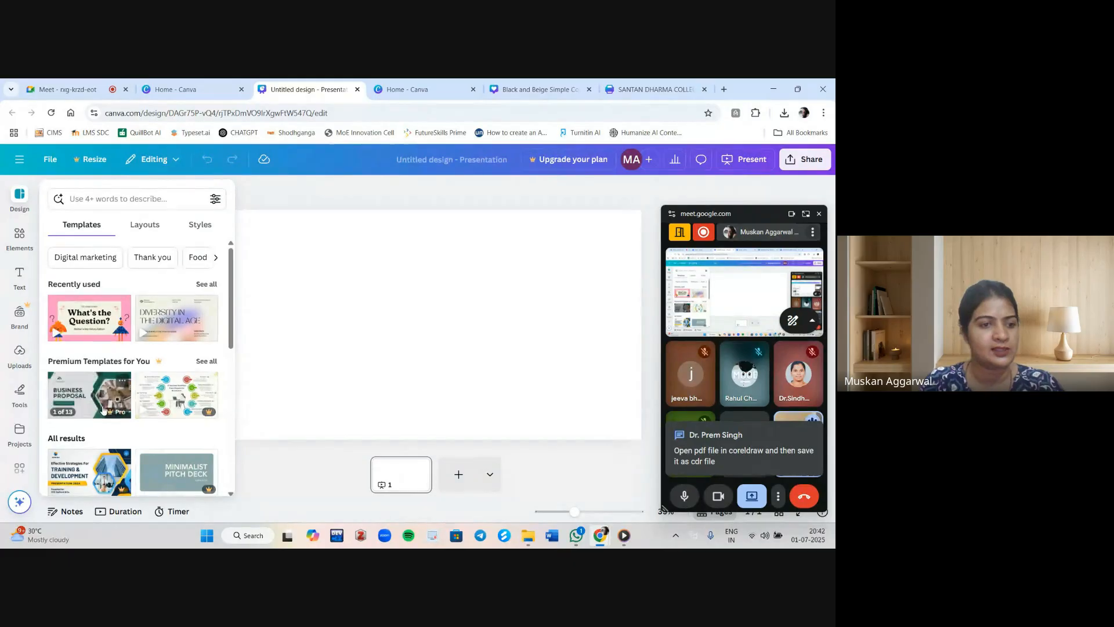
Apply all 10 pages of the Blue Minimalist Project Presentation template to the untitled presentation.
scroll(139, 384, down, 2)
scroll(138, 385, down, 1)
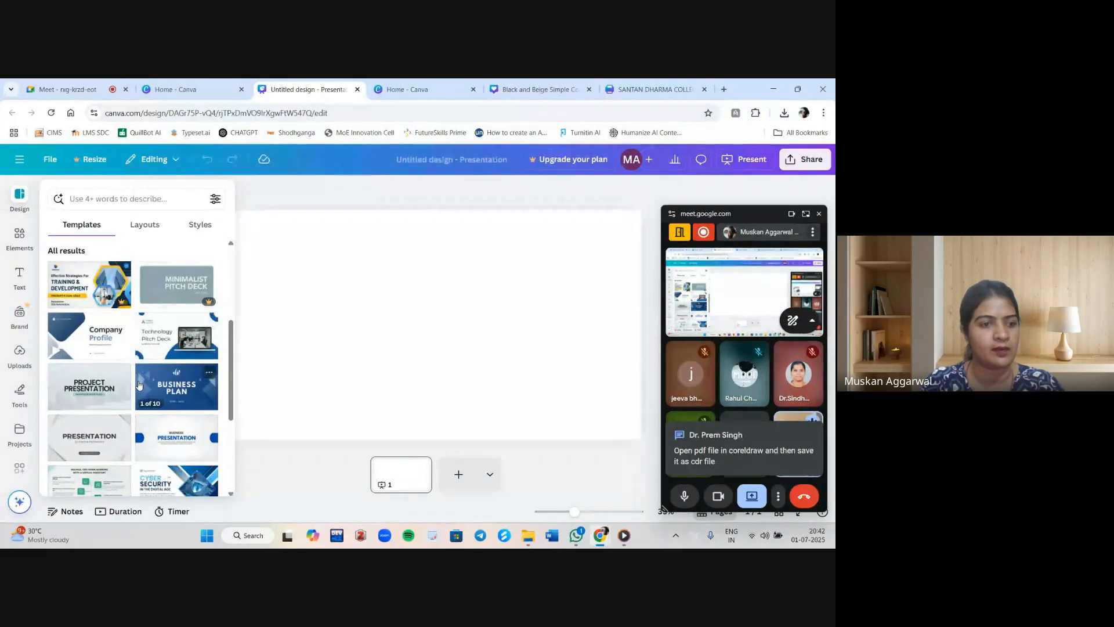
click(81, 388)
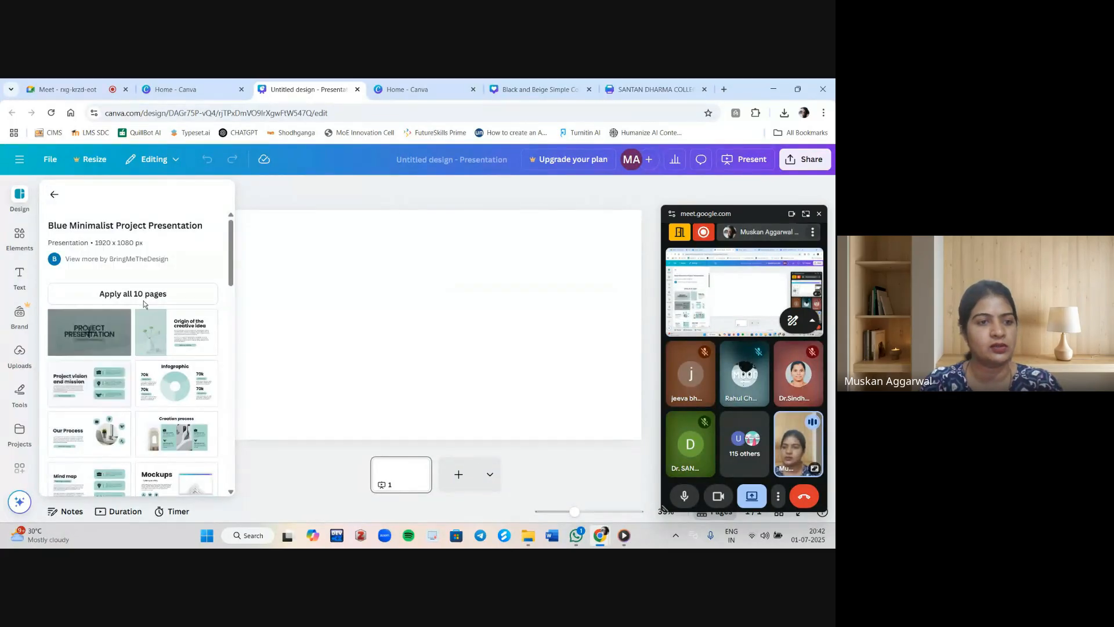
click(107, 293)
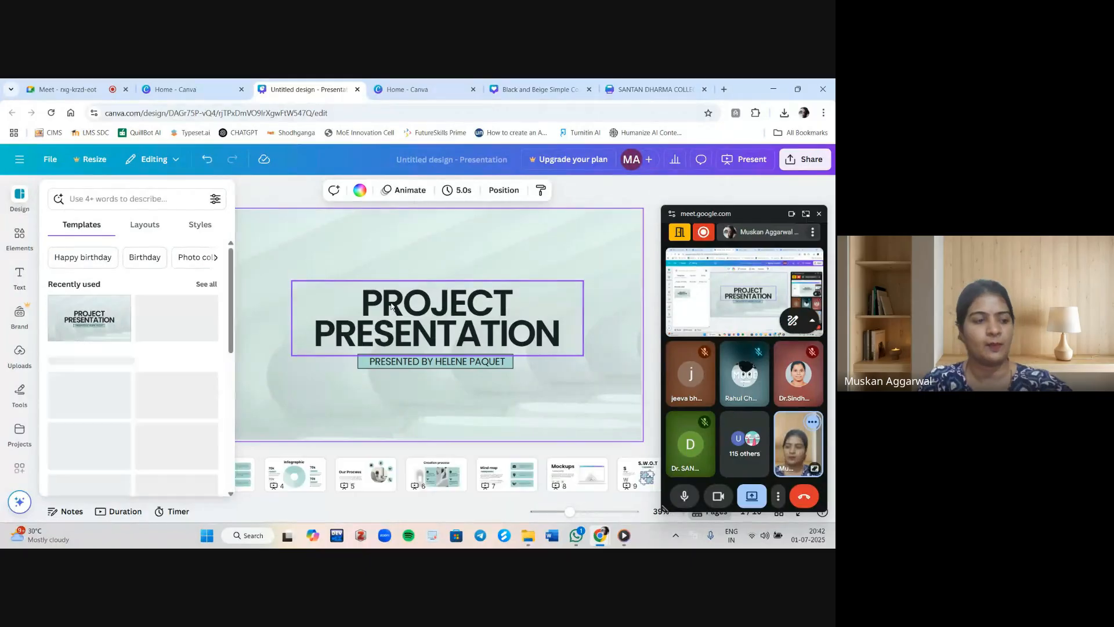
click(282, 191)
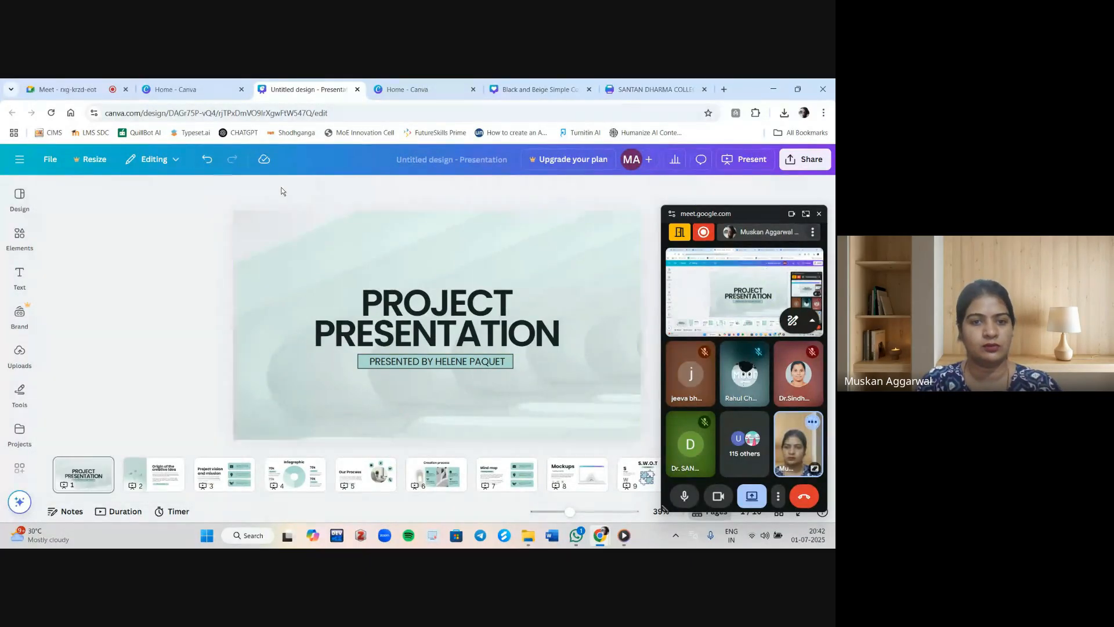
click(820, 215)
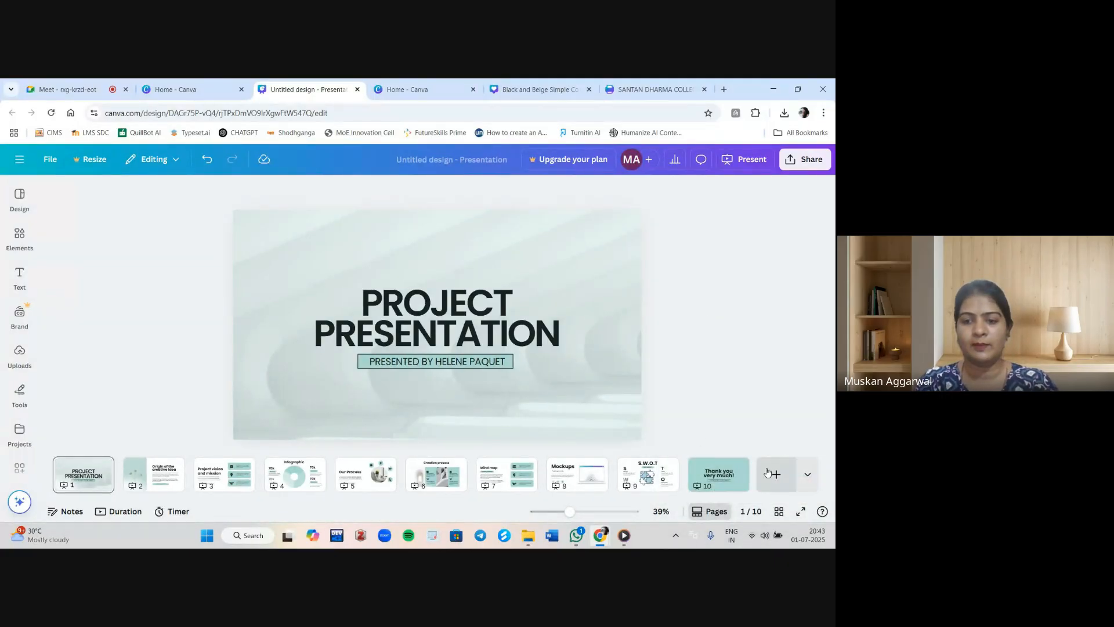
Present the slideshow full screen and start a new Canva Live session, then leave full screen.
click(800, 512)
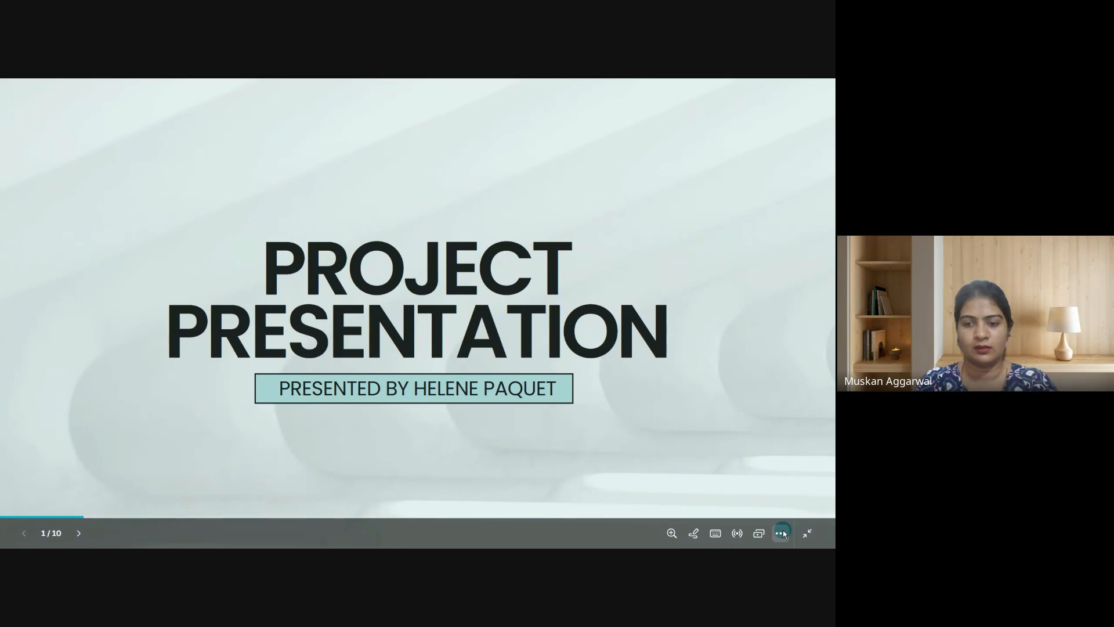
click(780, 533)
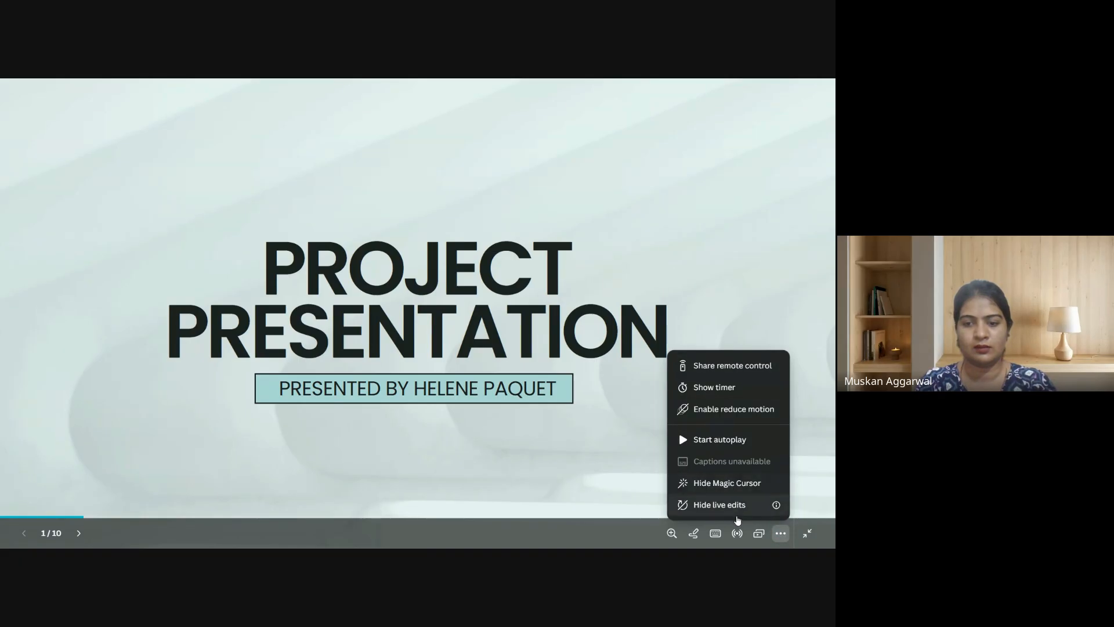
click(738, 535)
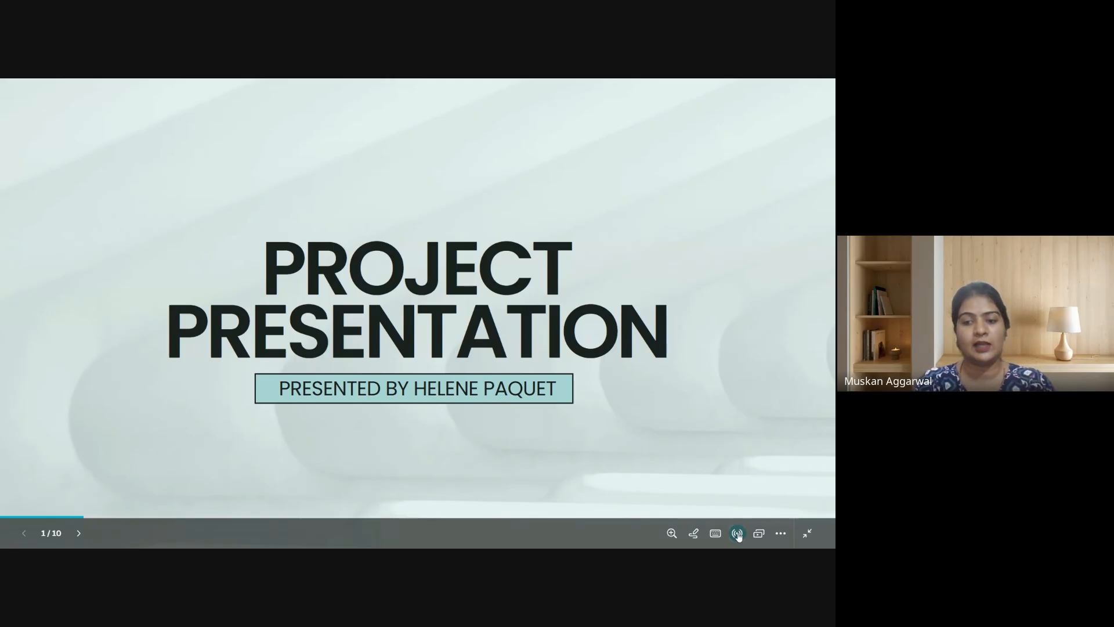
click(738, 536)
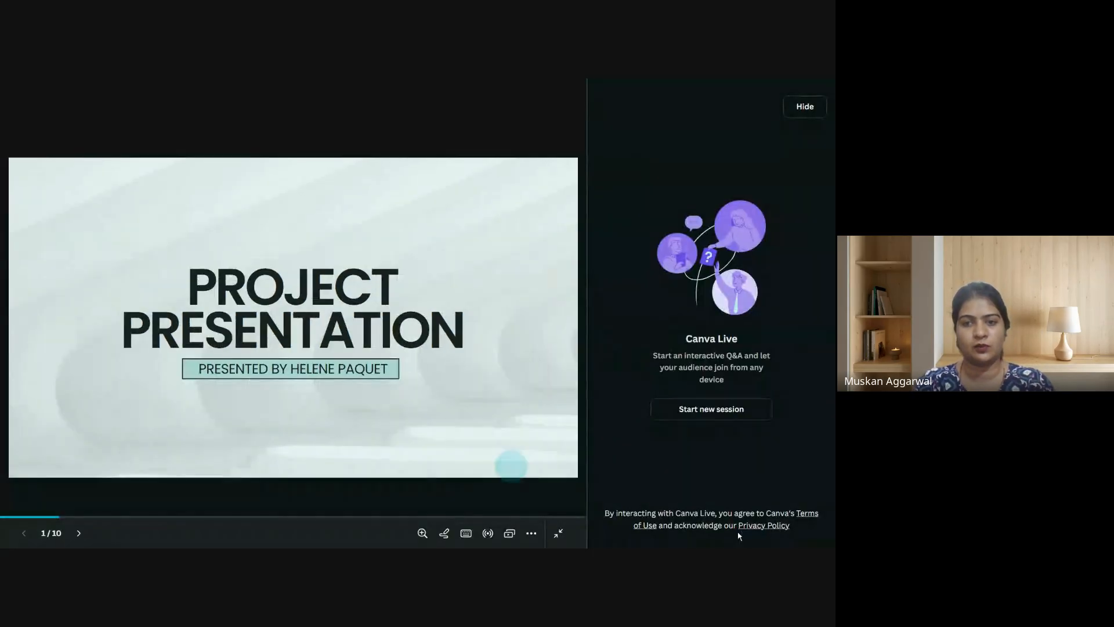
click(713, 410)
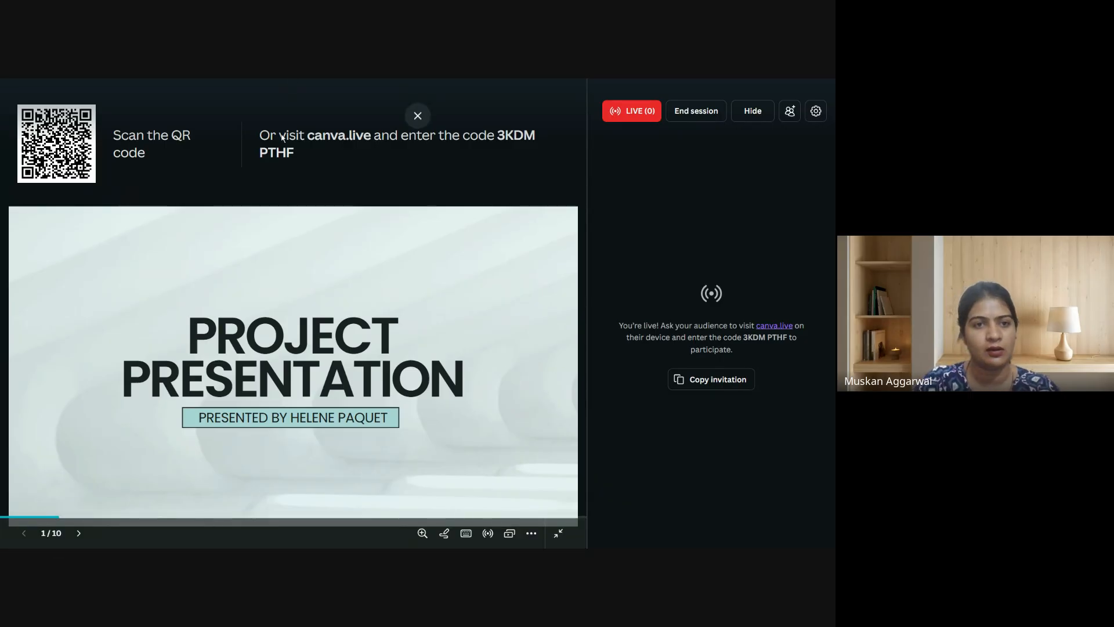
key(Escape)
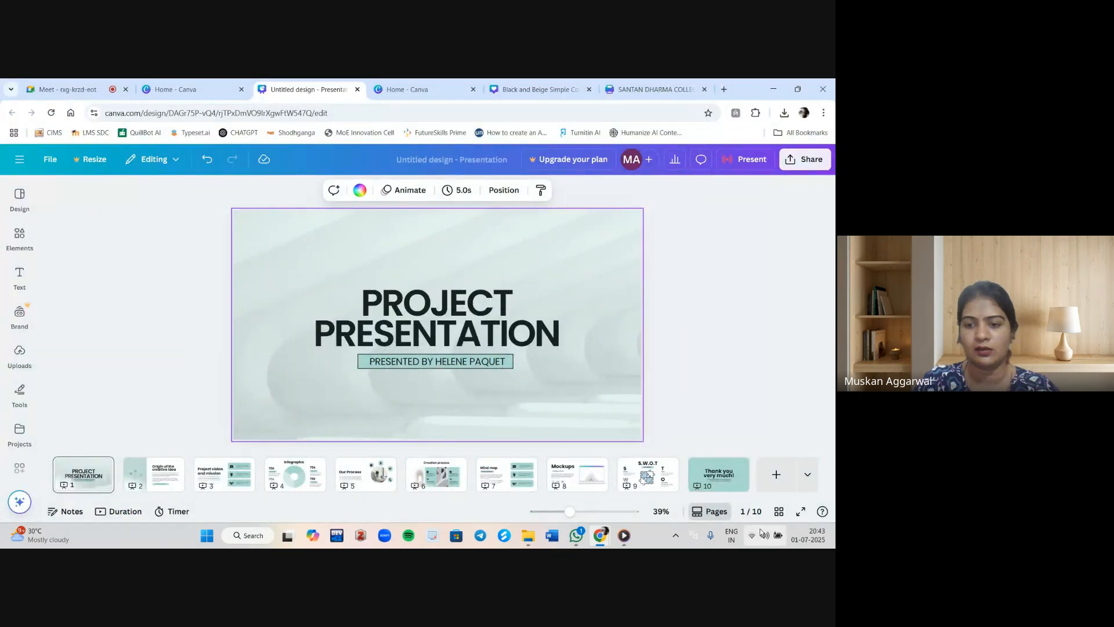
Reopen the live presentation and copy the Canva Live invitation, then exit full screen.
click(800, 511)
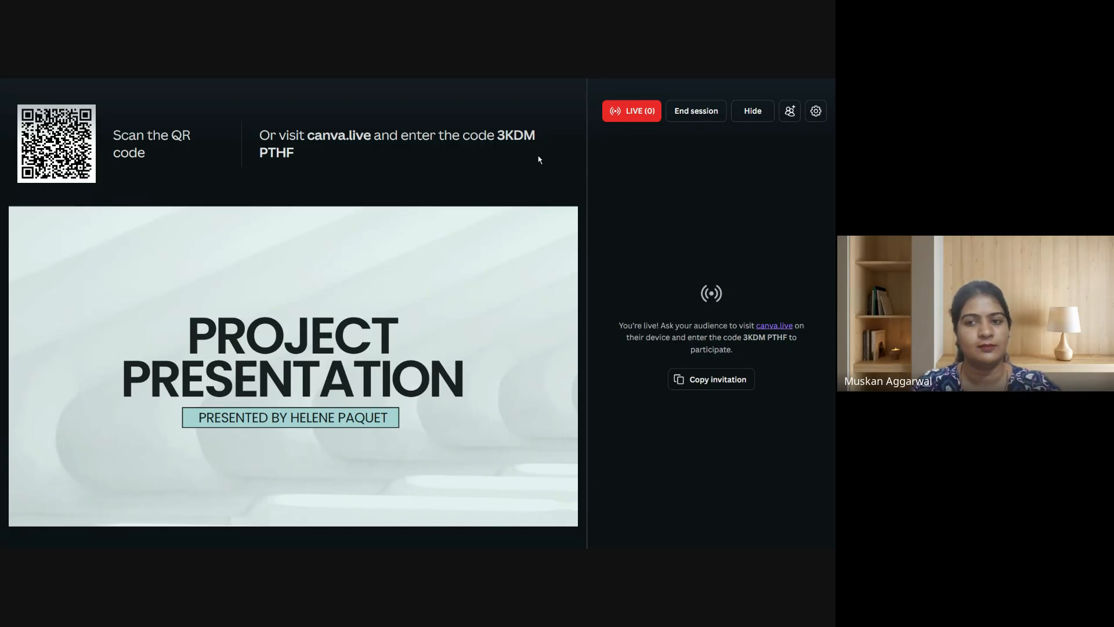
click(704, 378)
key(Escape)
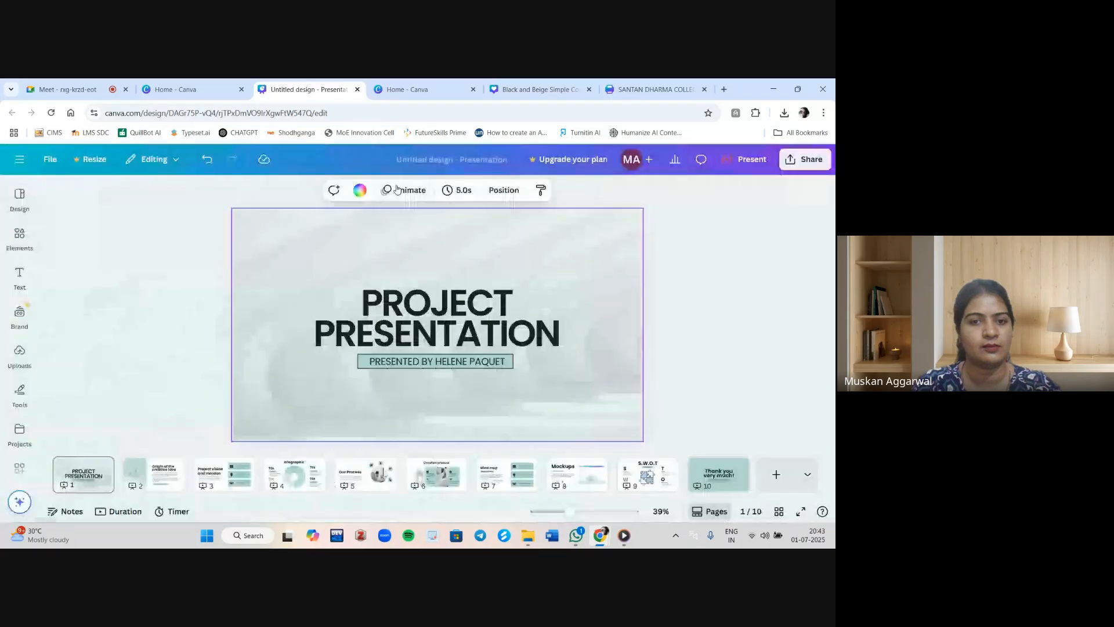
click(796, 513)
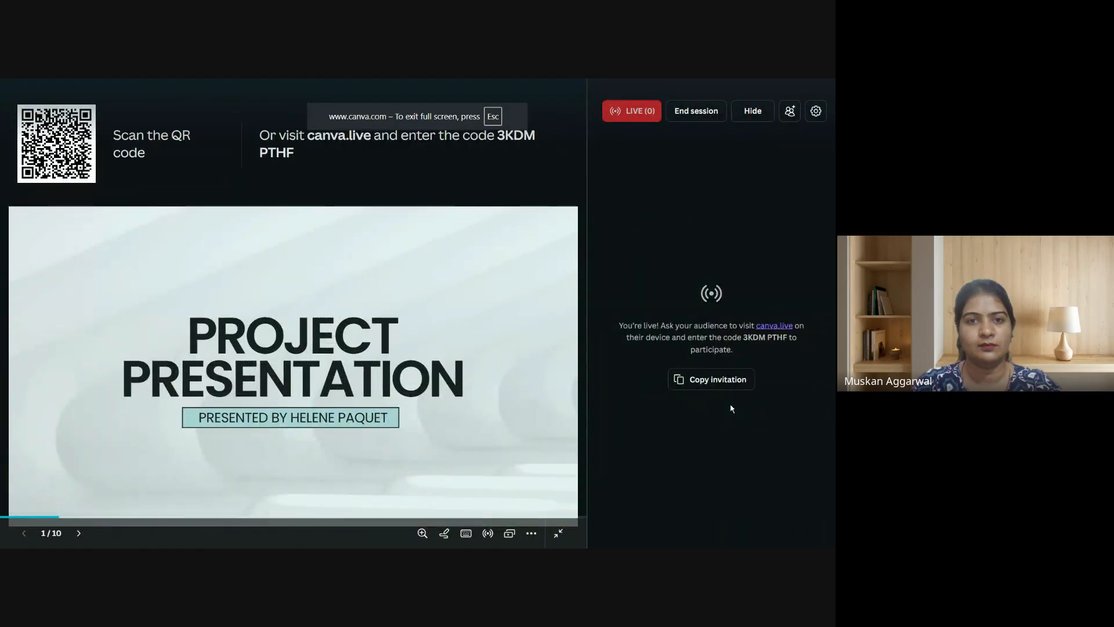
click(693, 383)
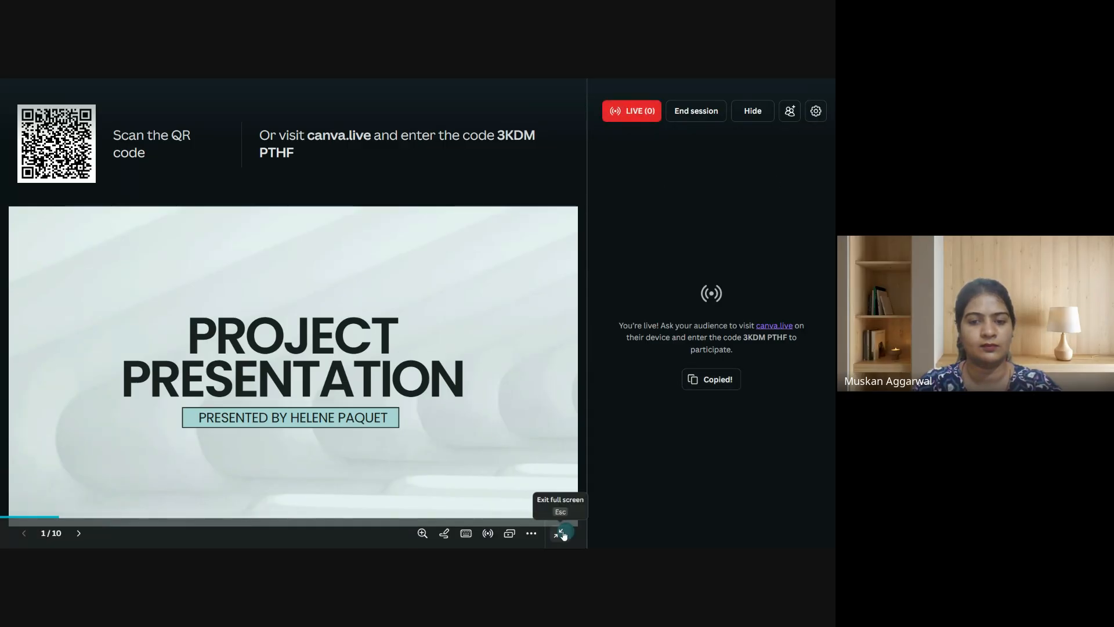
click(561, 533)
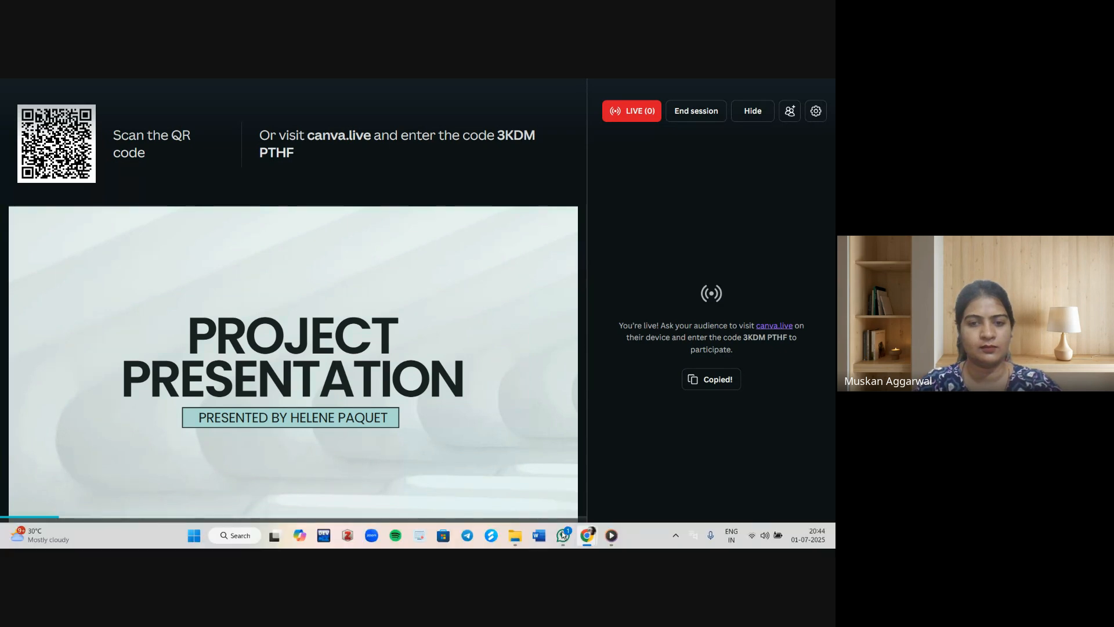
Switch to the Google Meet tab and return to the presentation tab.
click(49, 86)
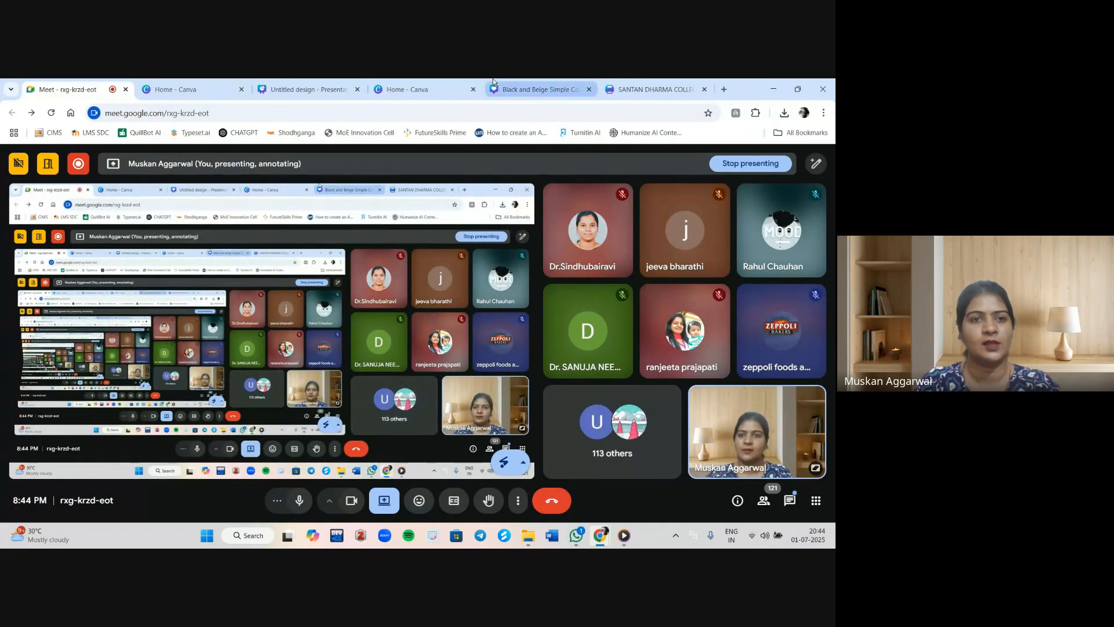
click(408, 87)
click(346, 92)
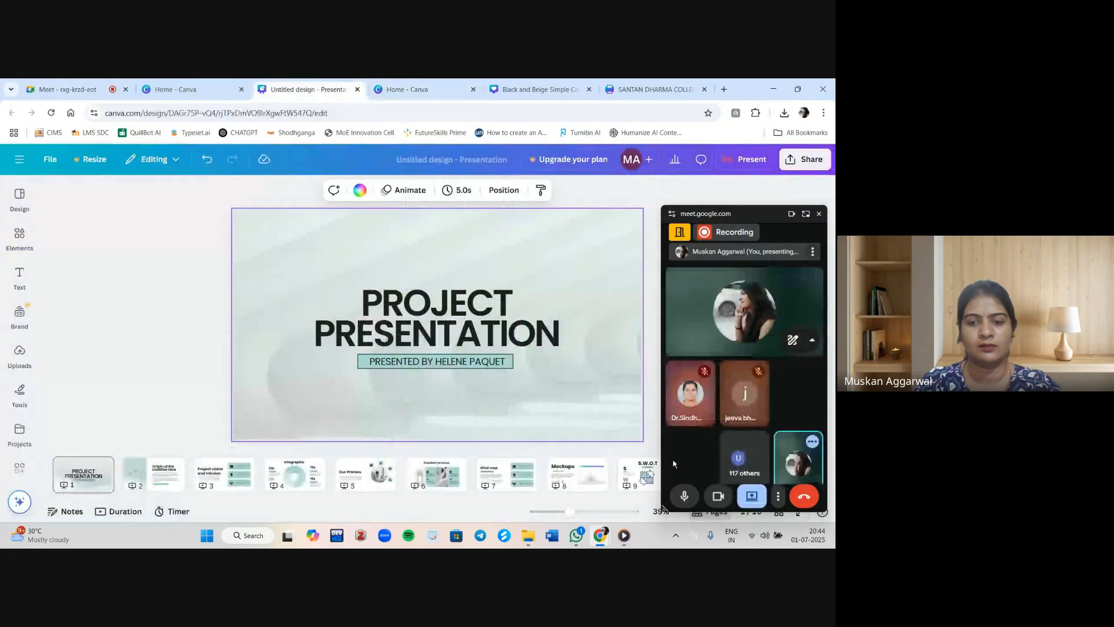
Present full screen again and upvote the question in the Live Q&A list.
click(800, 512)
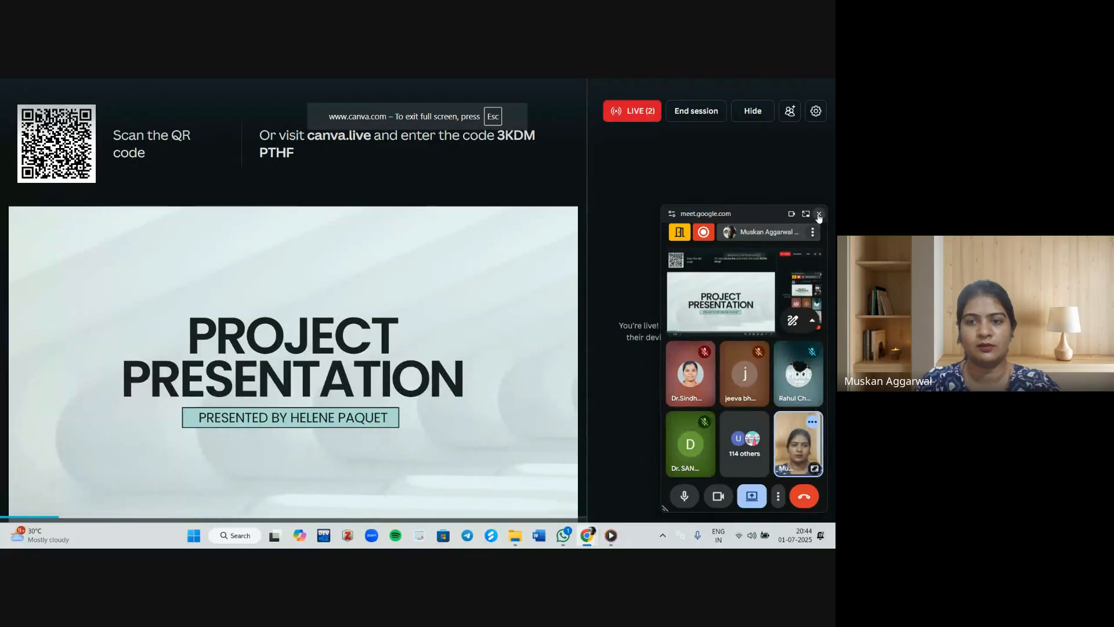
click(818, 214)
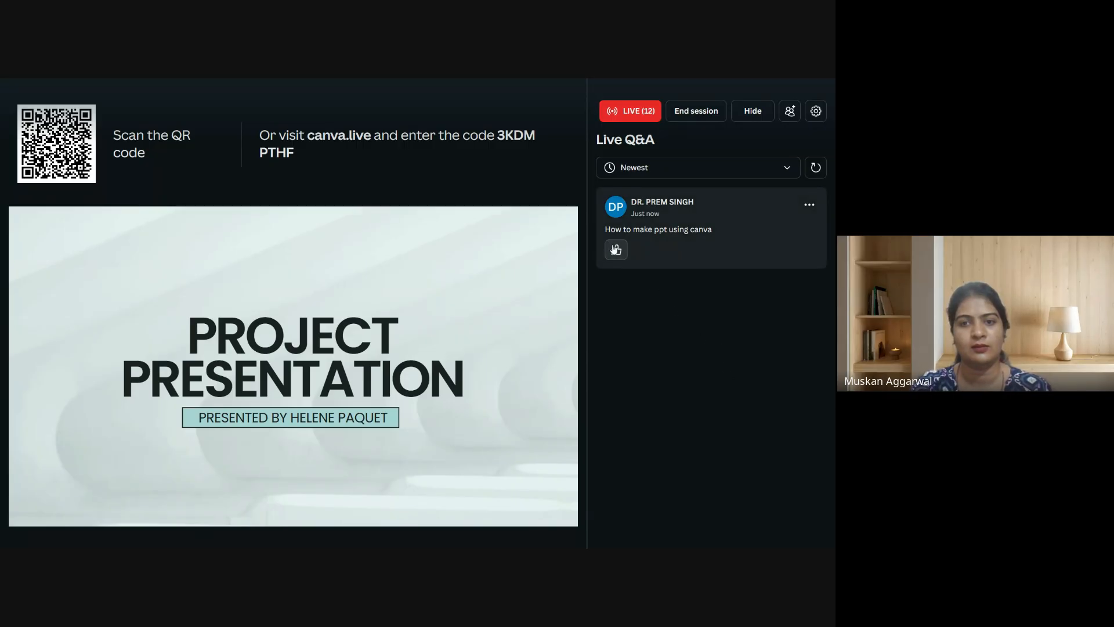
click(615, 249)
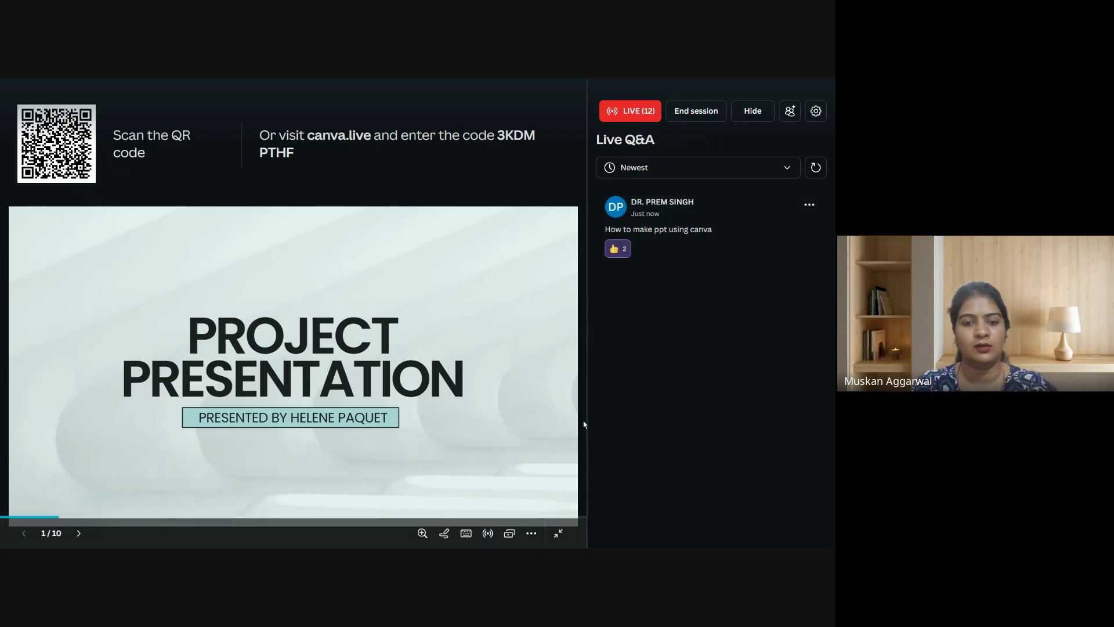
Open Magic Shortcuts and trigger the Blur and Quiet effects on the slide.
click(466, 533)
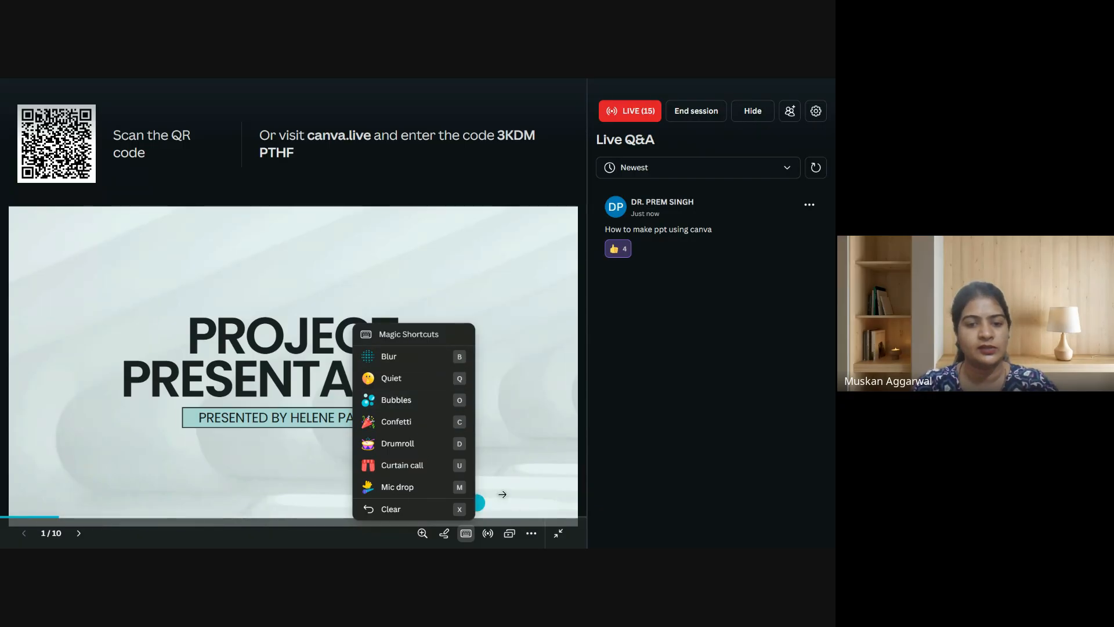
click(530, 472)
click(467, 535)
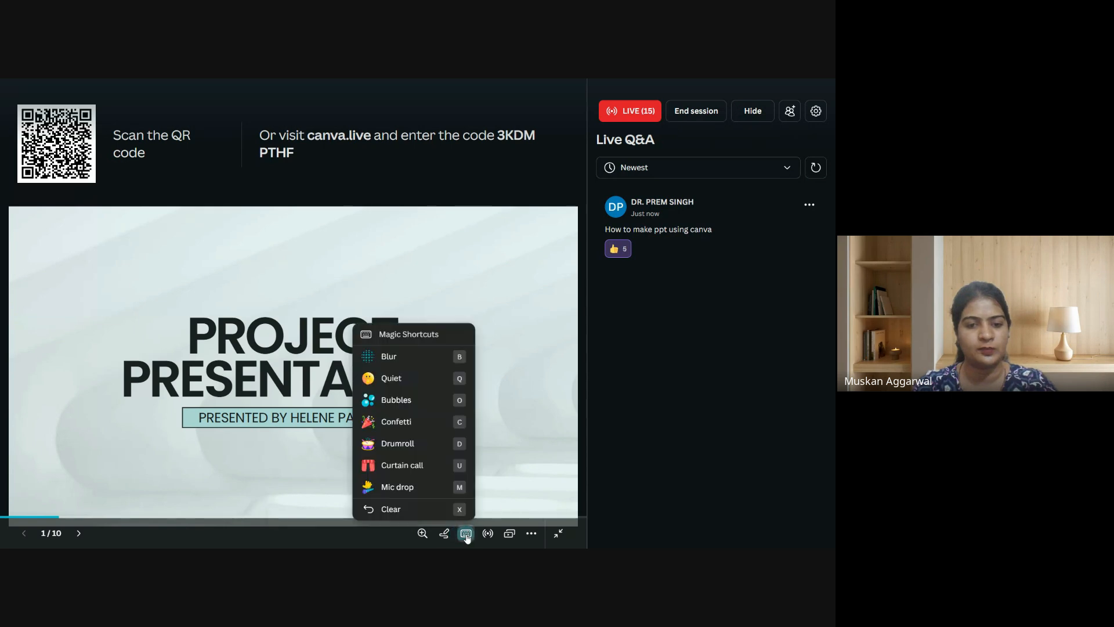
click(410, 360)
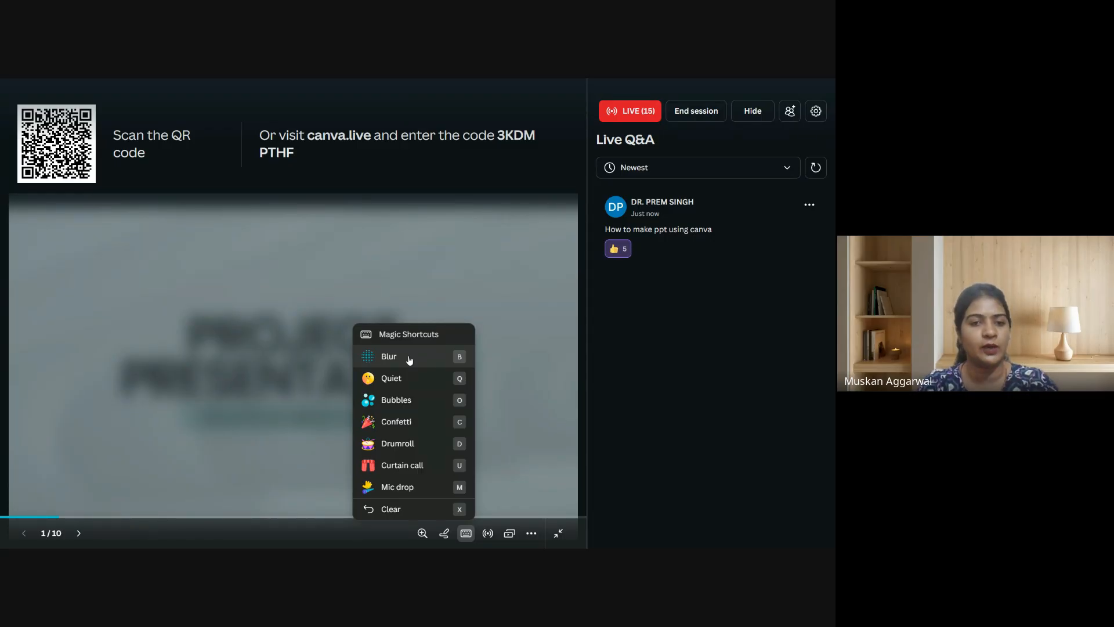
click(401, 382)
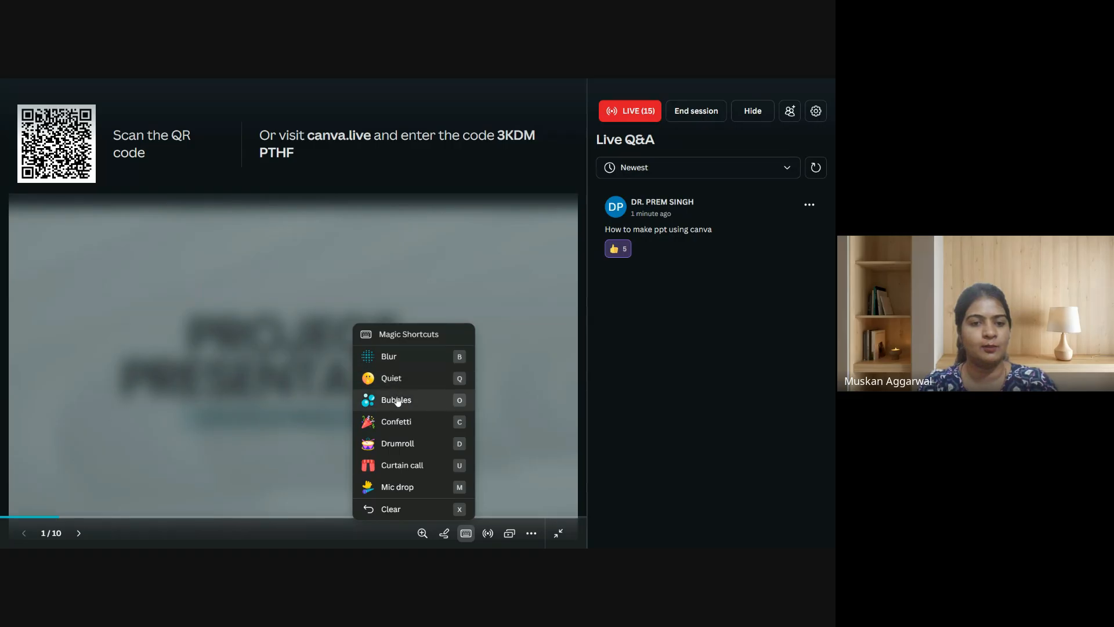
Trigger the Bubbles, Confetti, Drumroll, Curtain call and Mic drop magic shortcuts.
click(398, 402)
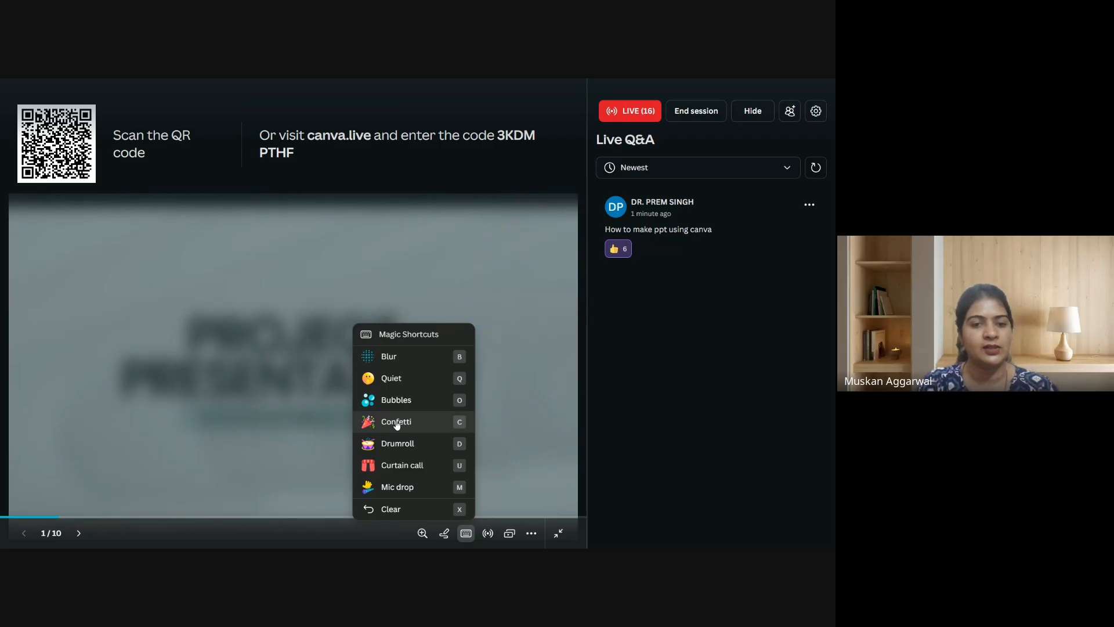
click(397, 424)
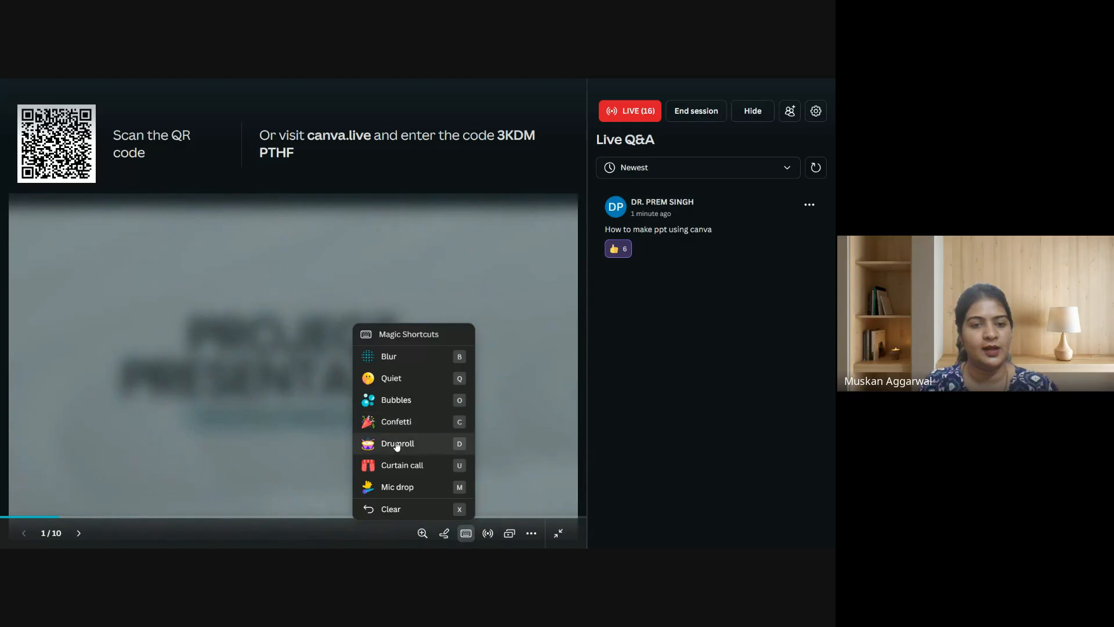
click(397, 445)
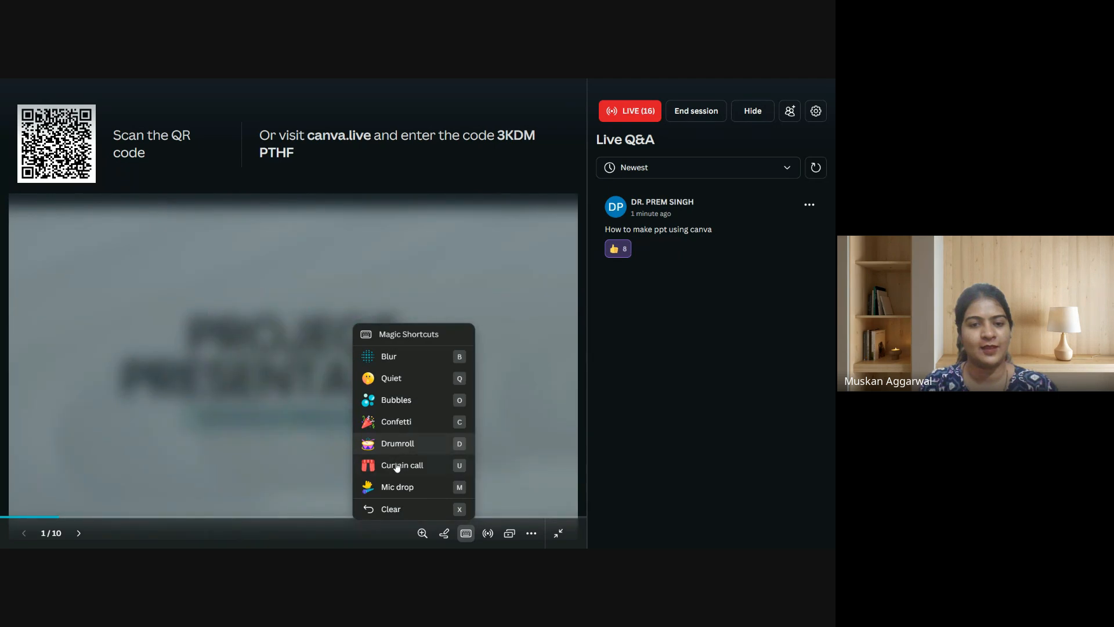
click(397, 466)
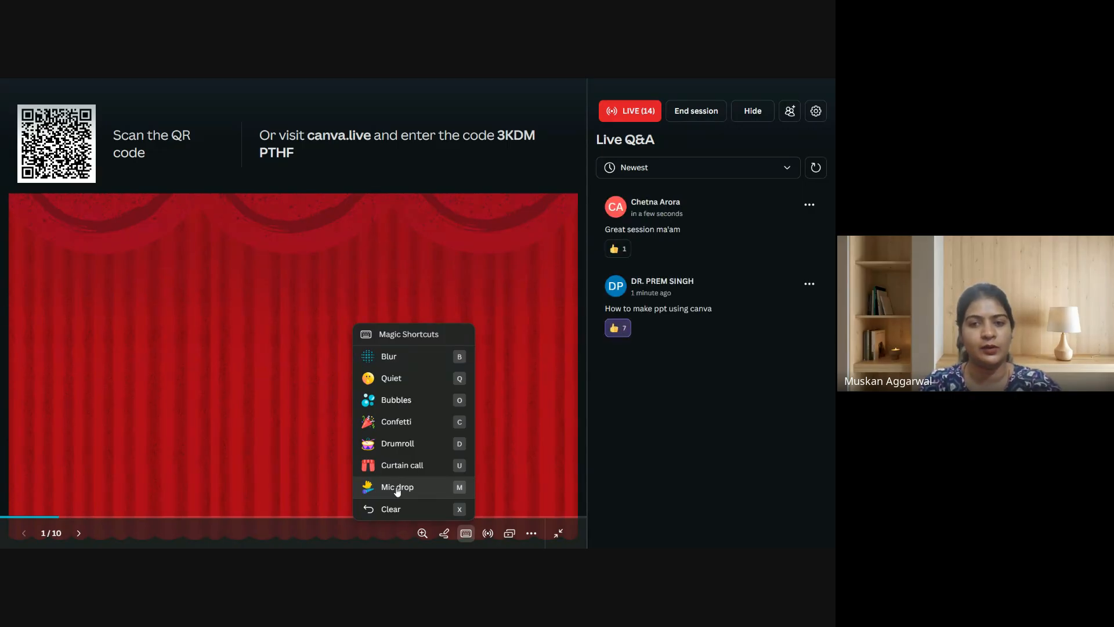
click(397, 489)
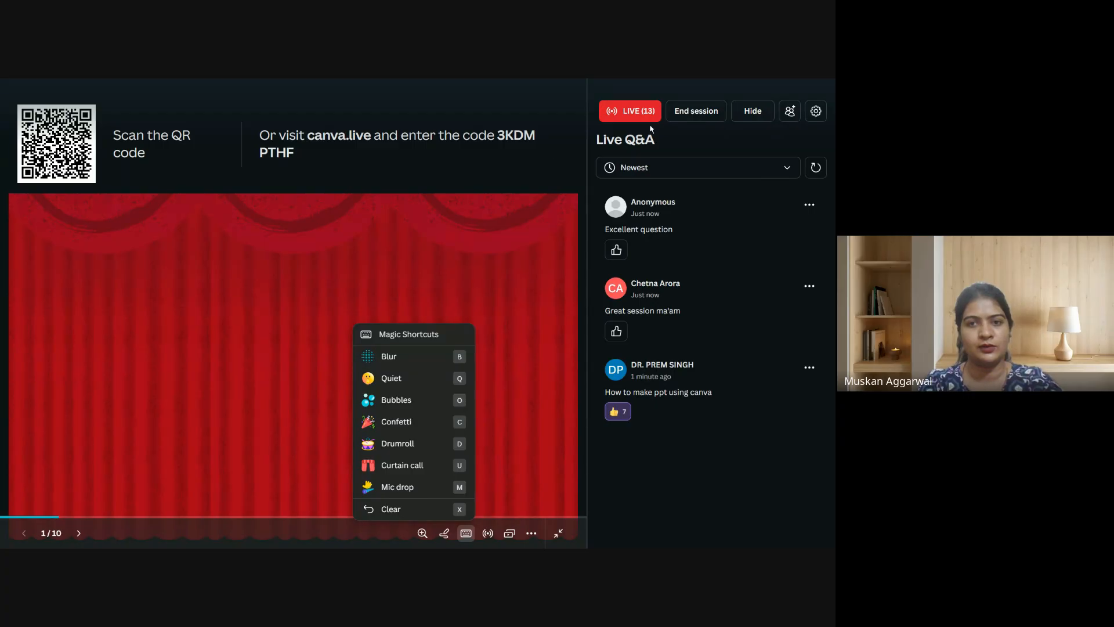
End the Canva Live session and exit the presentation.
click(696, 111)
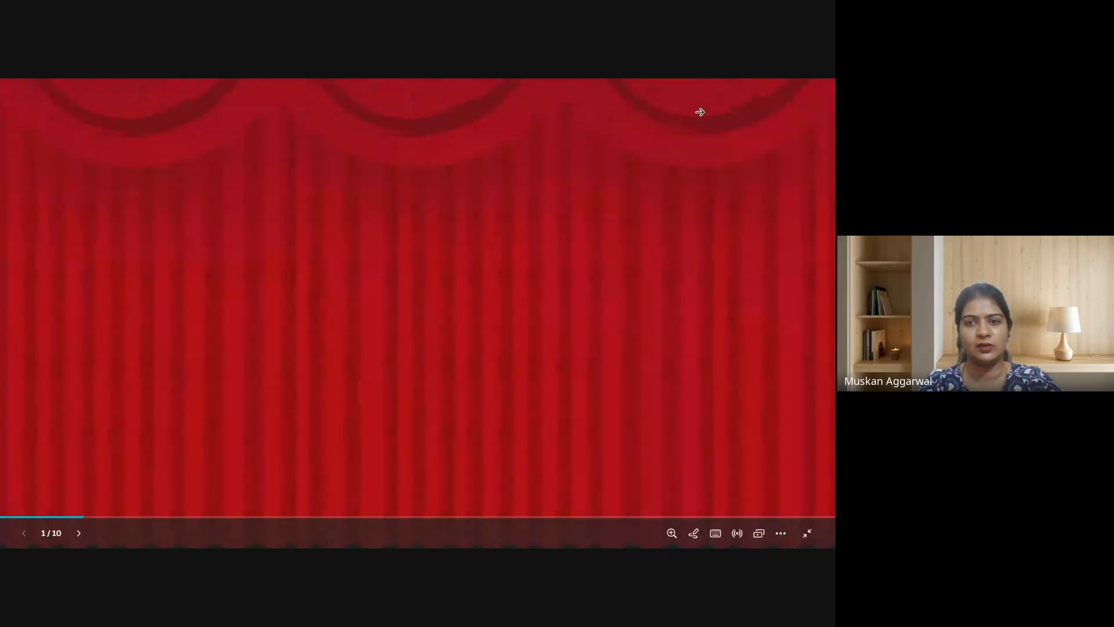
key(Escape)
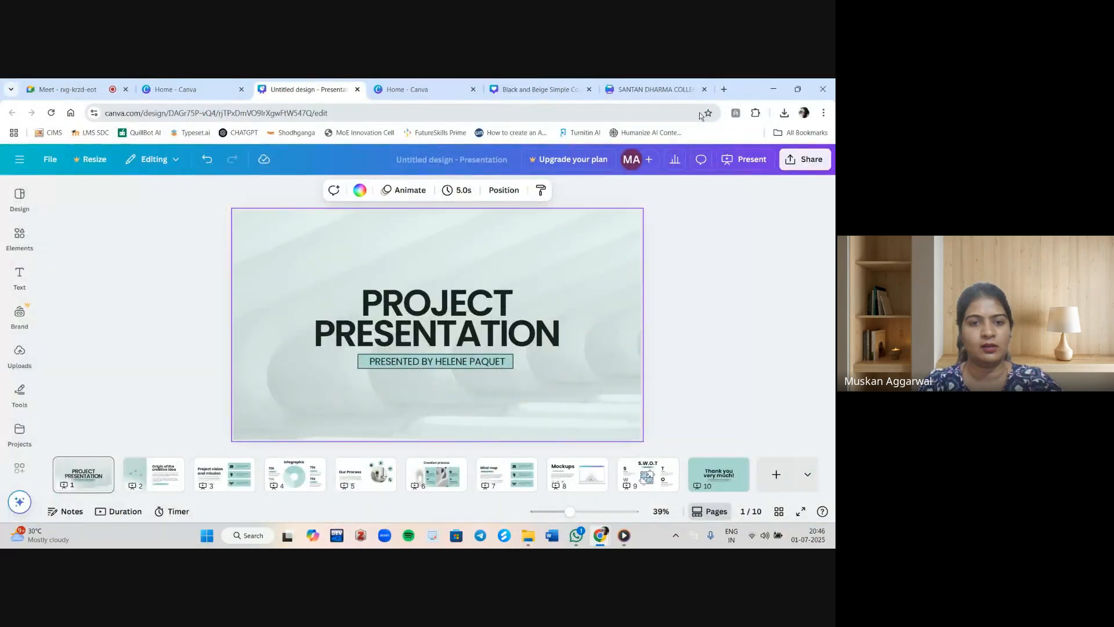
Select all of the title text and browse the font list without applying a new font.
click(483, 326)
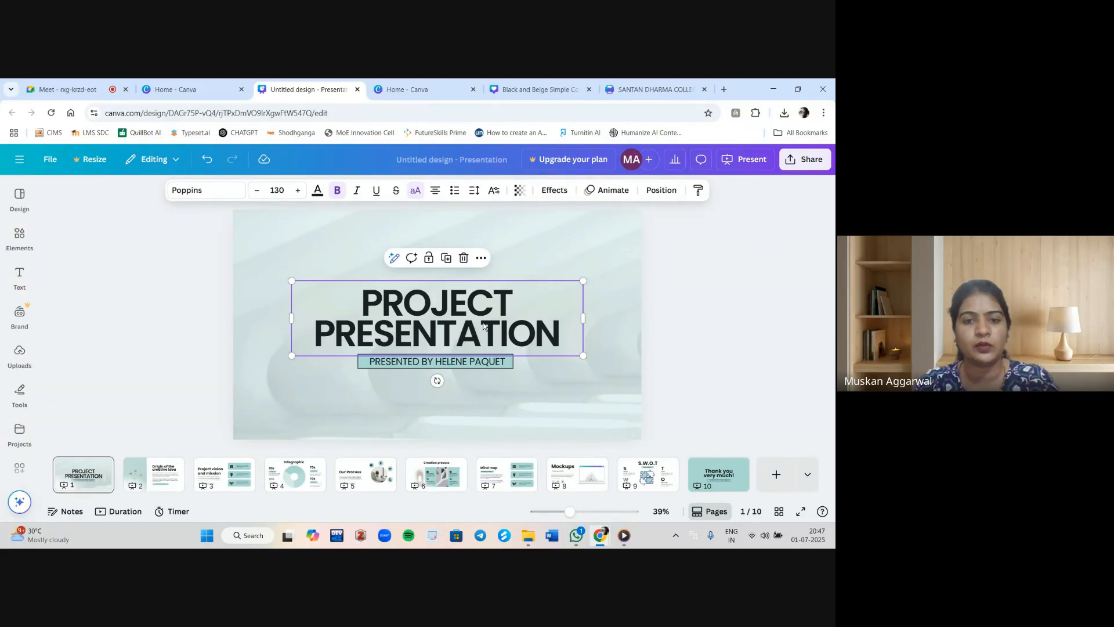
double_click(383, 314)
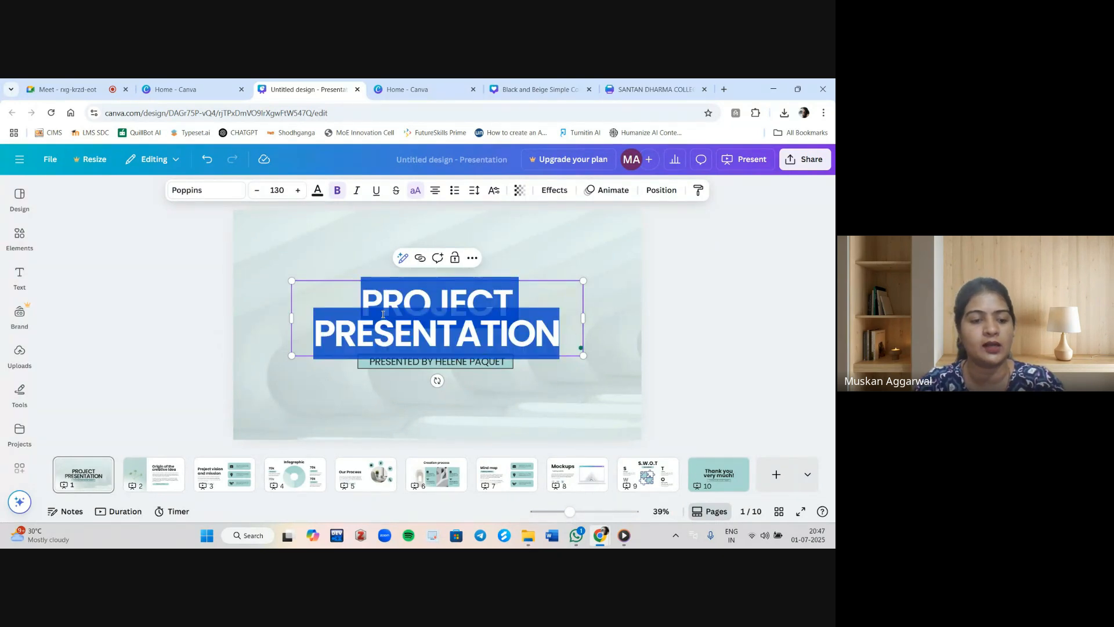
click(421, 313)
key(ctrl+a)
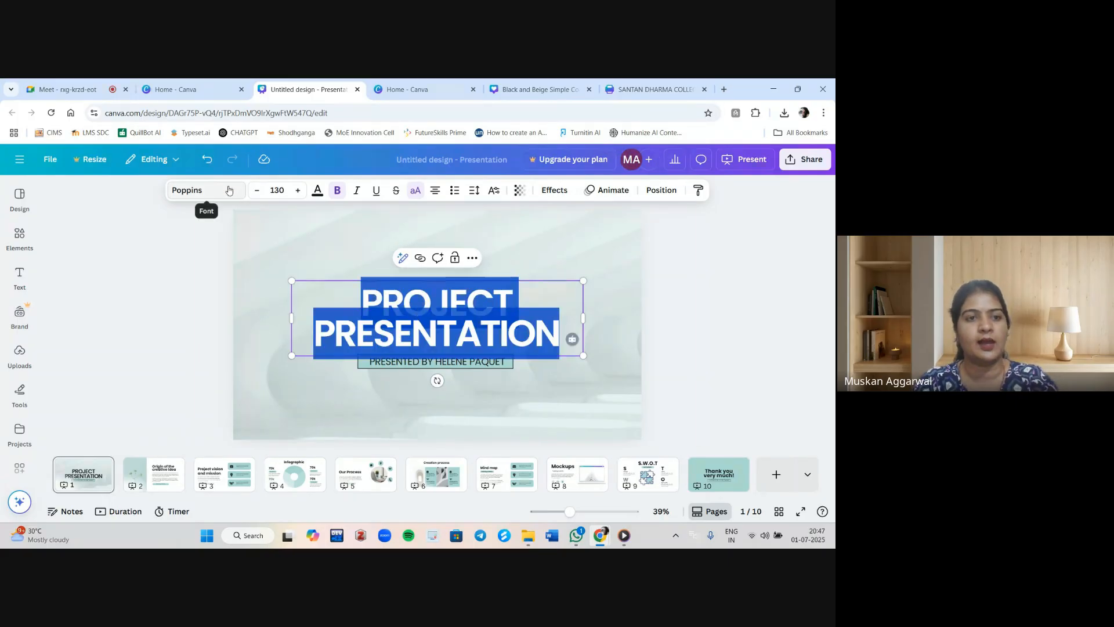
click(229, 190)
scroll(146, 348, down, 2)
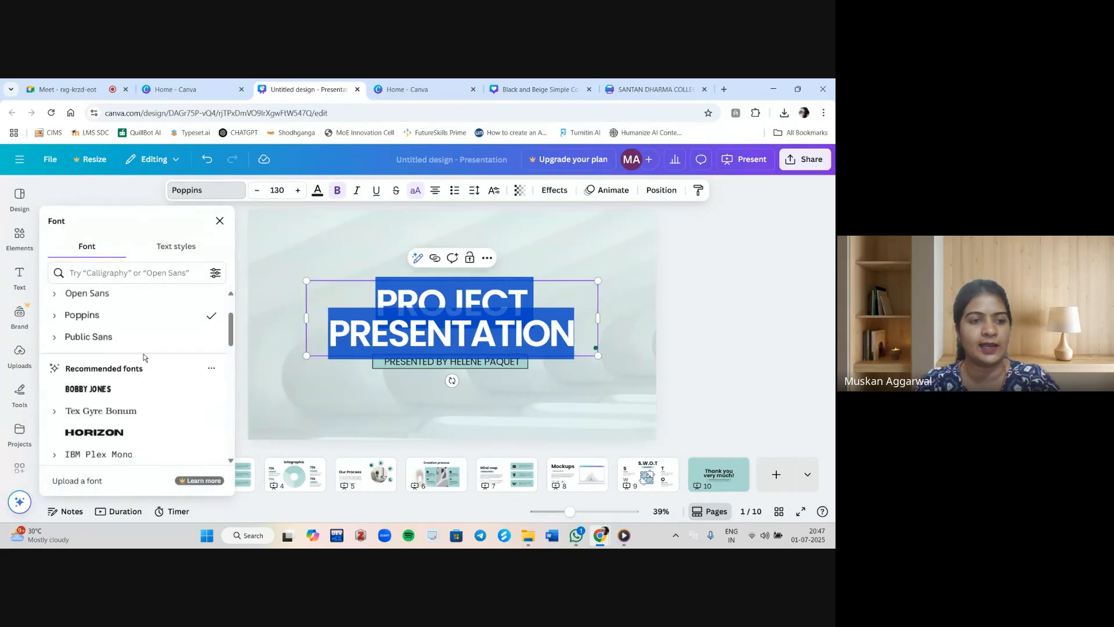
scroll(143, 353, down, 2)
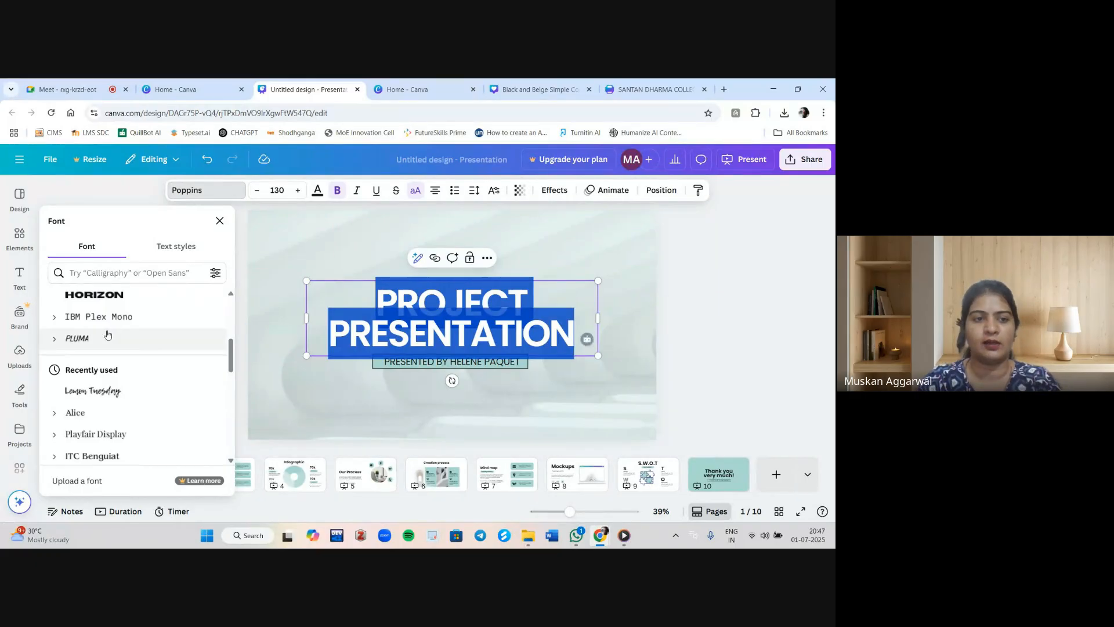
key(Escape)
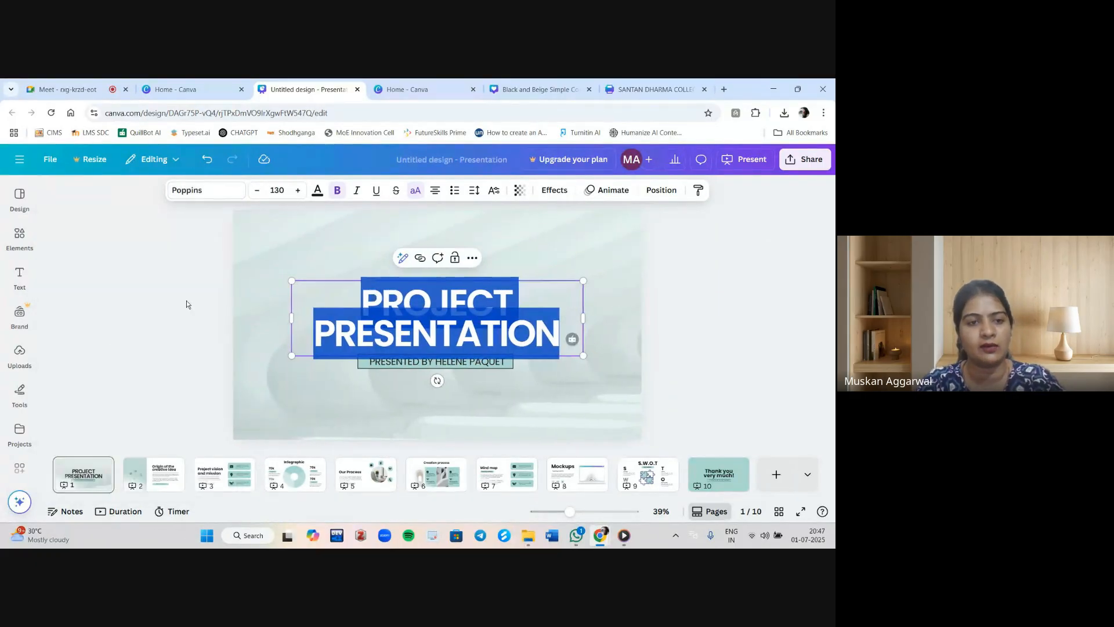
click(186, 301)
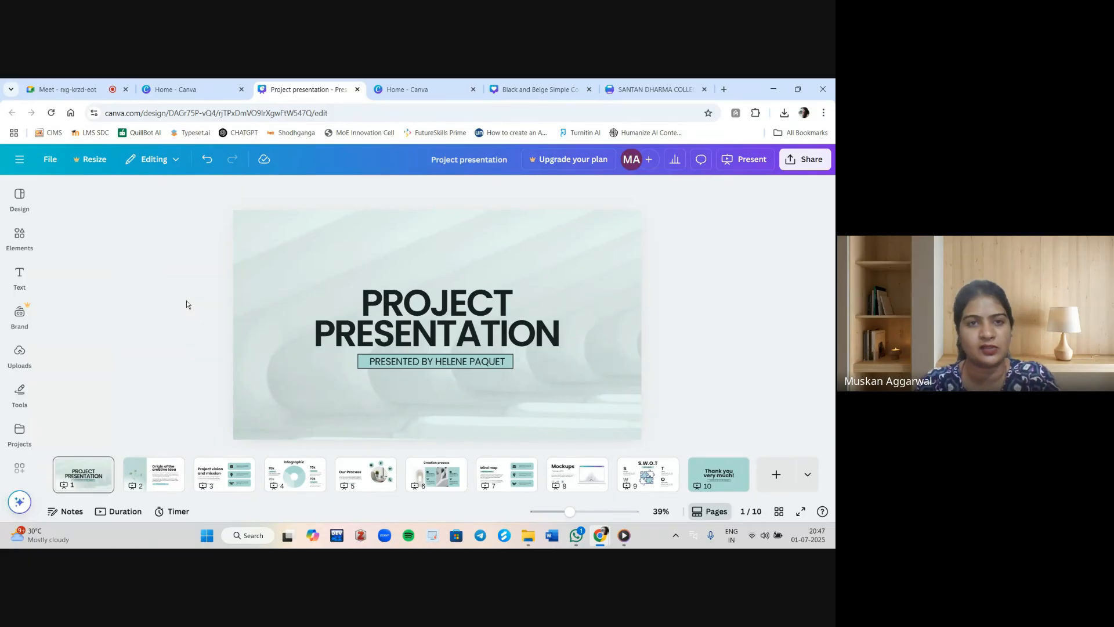
Apply the Splice text effect to the PROJECT PRESENTATION title.
click(358, 311)
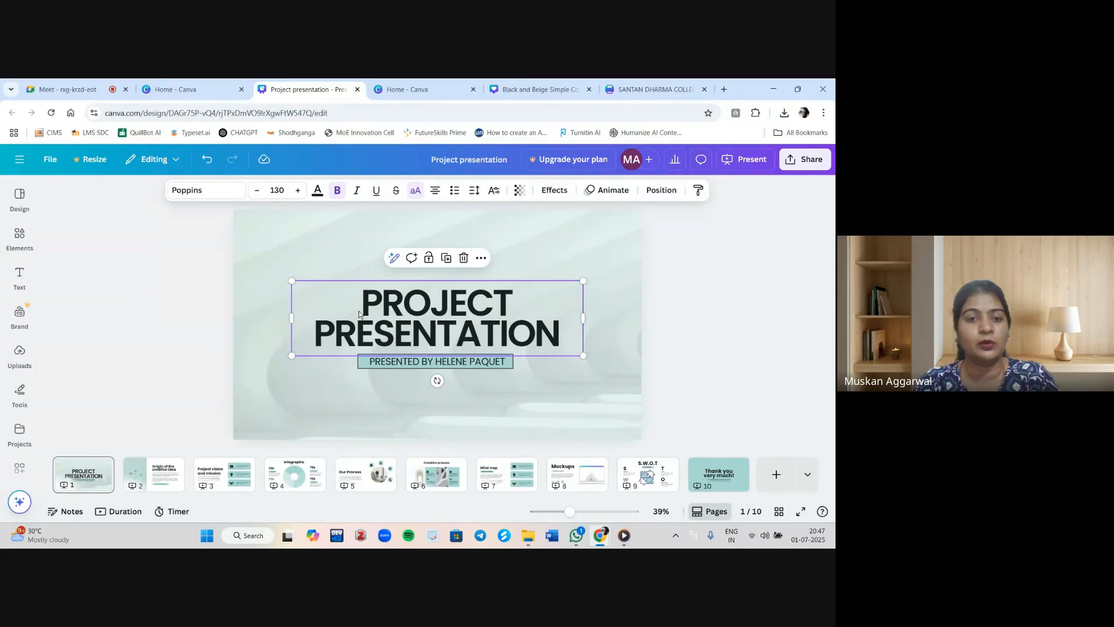
click(700, 283)
click(524, 293)
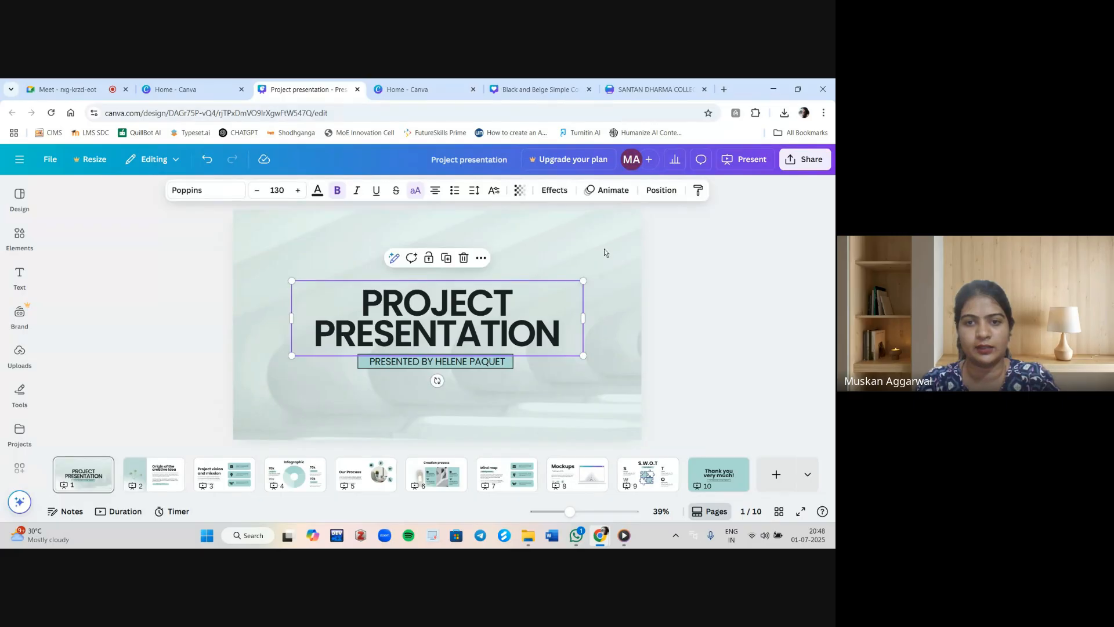
click(556, 193)
click(150, 355)
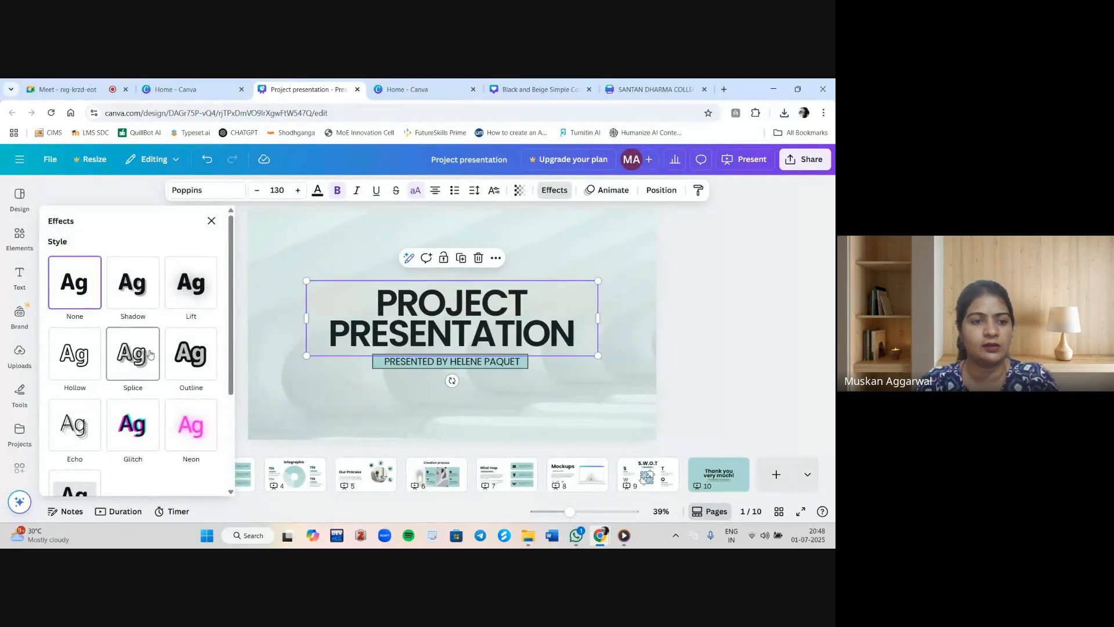
Apply the Block text animation to the title.
click(602, 189)
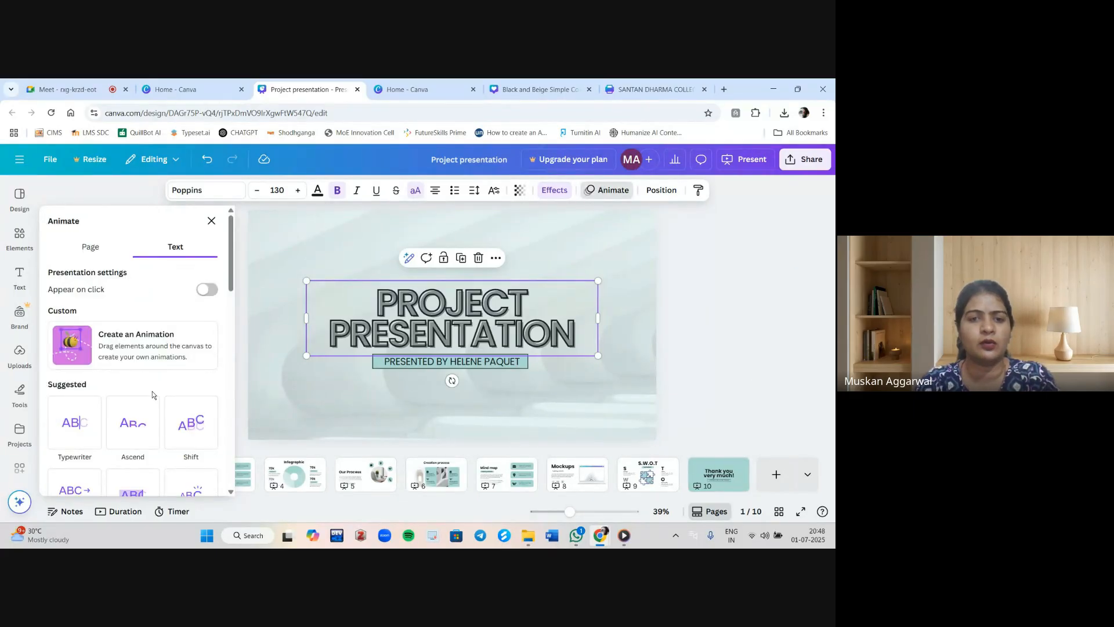
scroll(154, 392, down, 3)
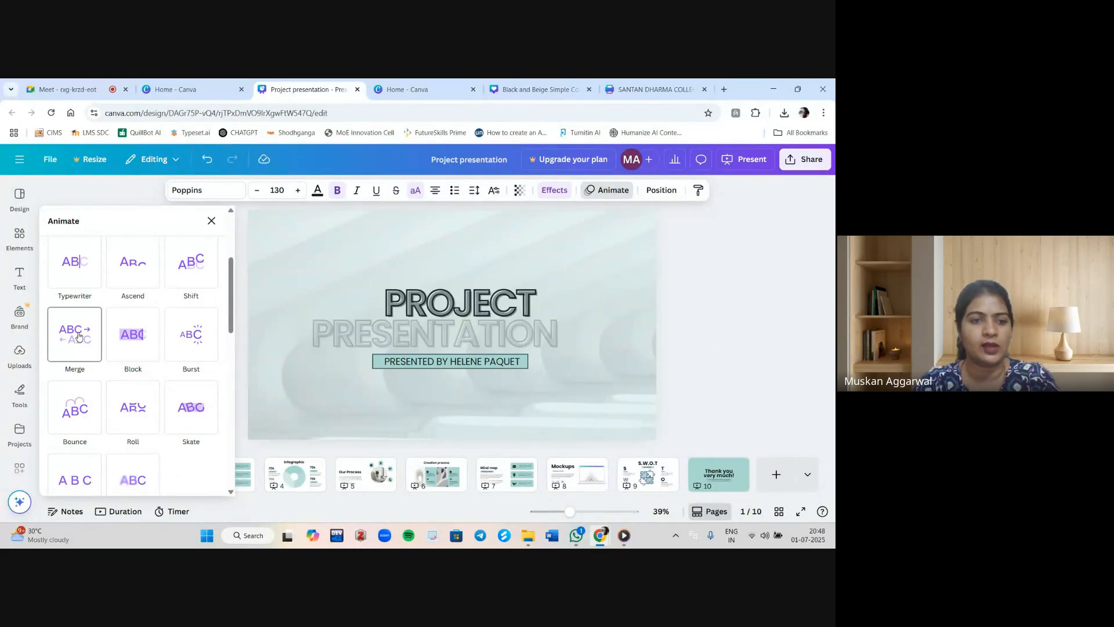
click(144, 337)
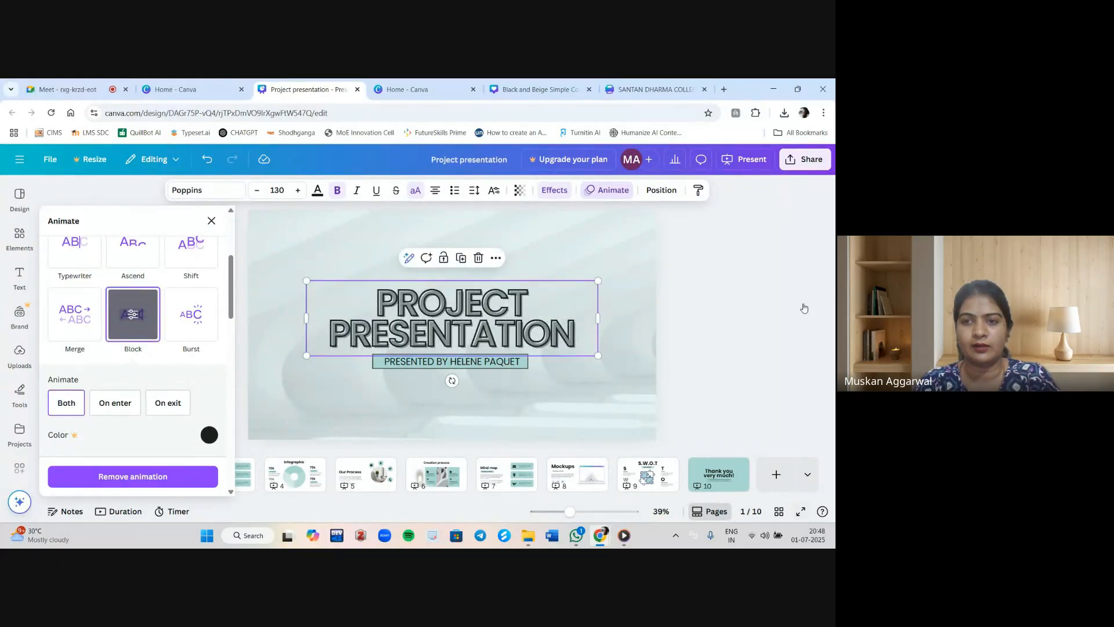
Download the design as a PPTX file, saving Project presentation.pptx to the Desktop.
click(803, 166)
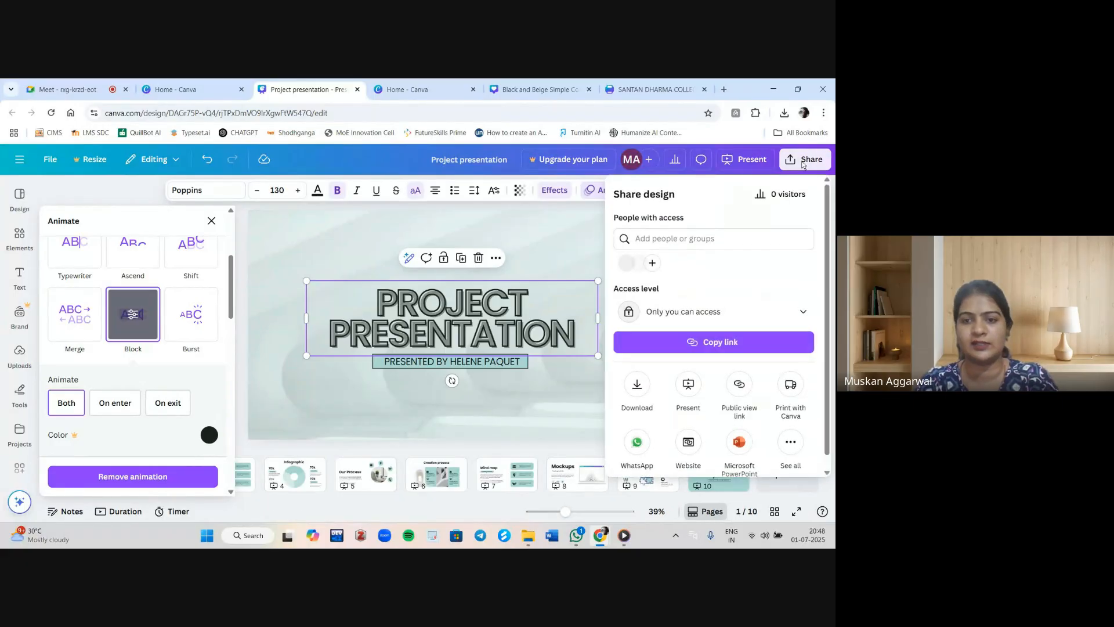
click(638, 382)
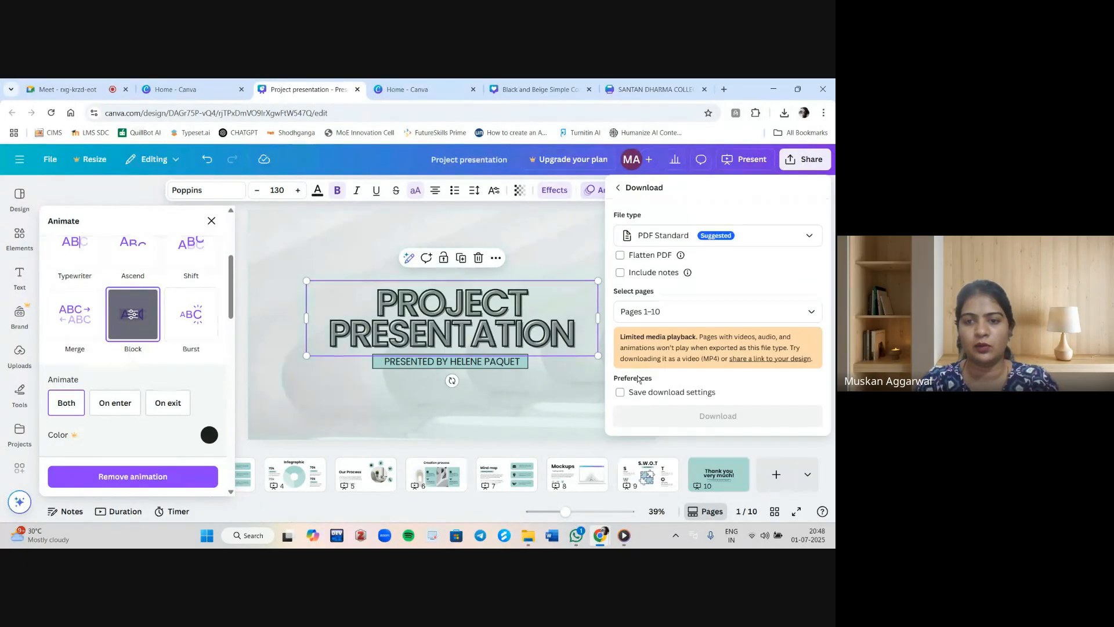
click(685, 230)
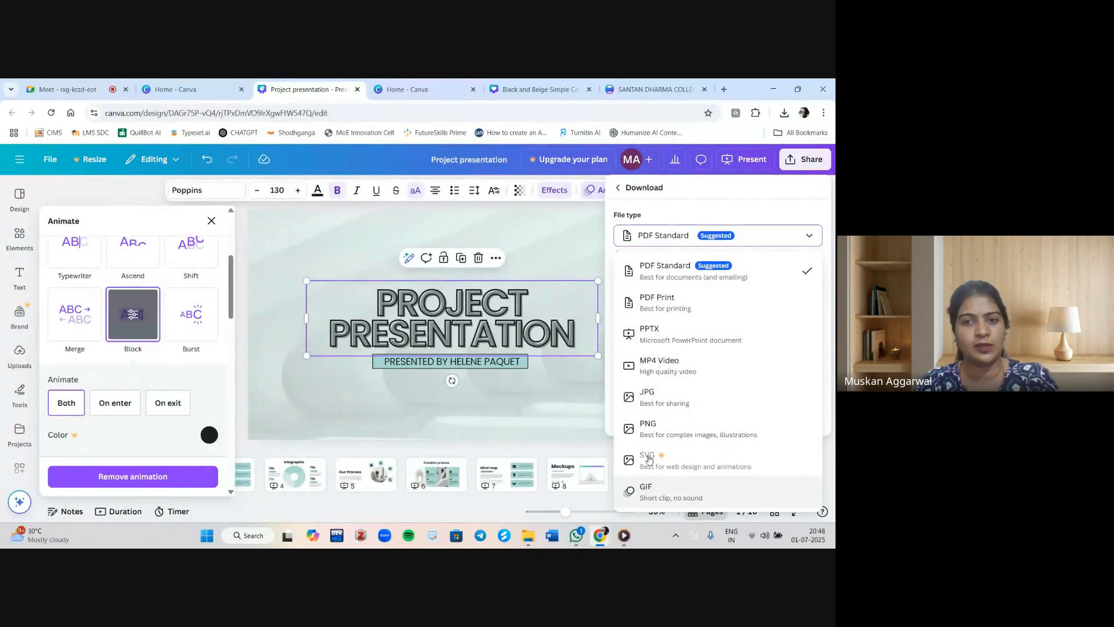
click(659, 337)
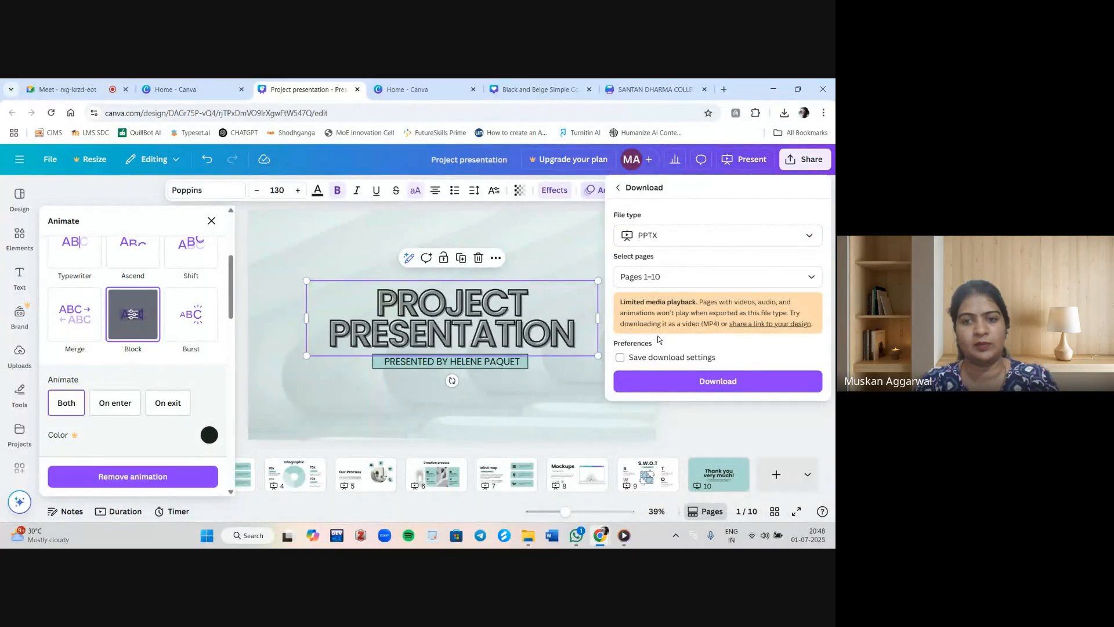
click(662, 383)
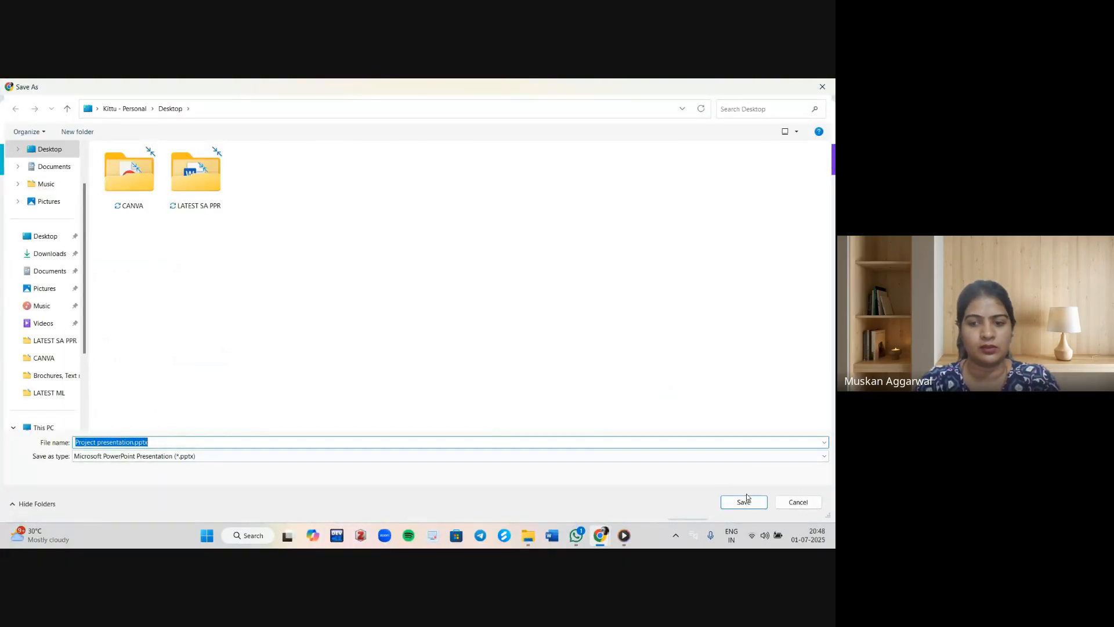
click(747, 497)
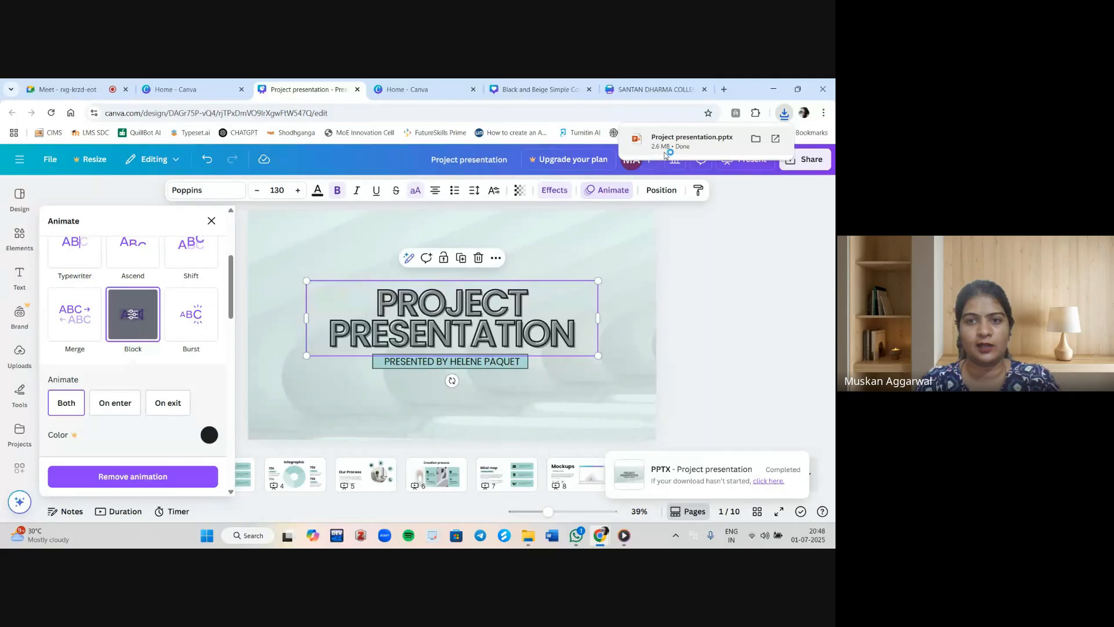
Open the downloaded PPTX in PowerPoint, maximize the window and enable editing.
click(665, 154)
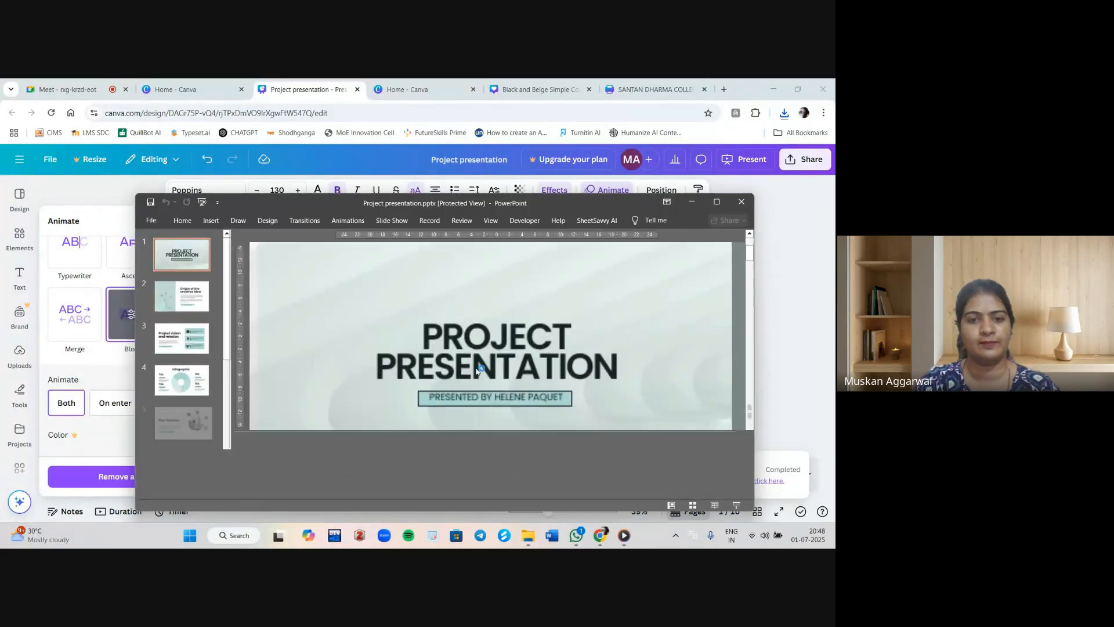
double_click(578, 200)
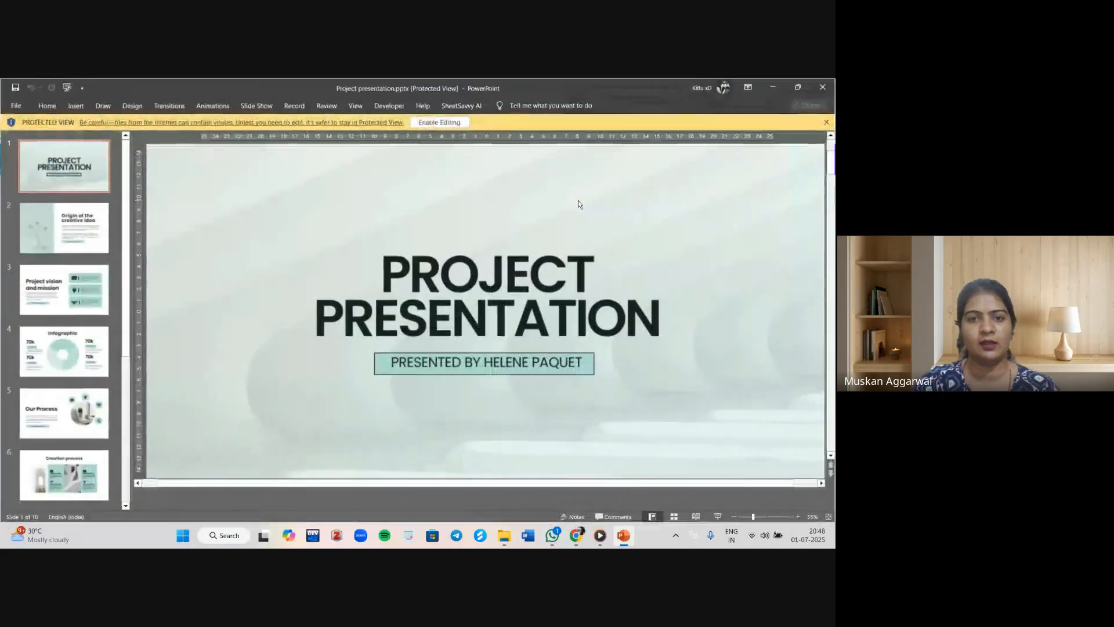
click(421, 122)
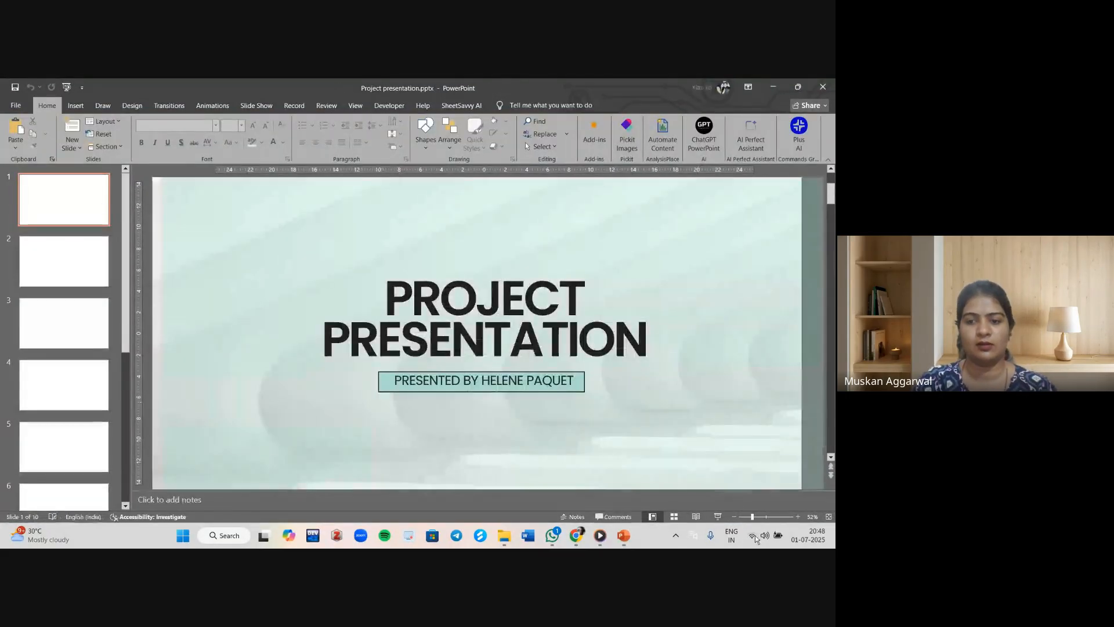
Run the PowerPoint slideshow through all slides, then minimize PowerPoint.
click(720, 517)
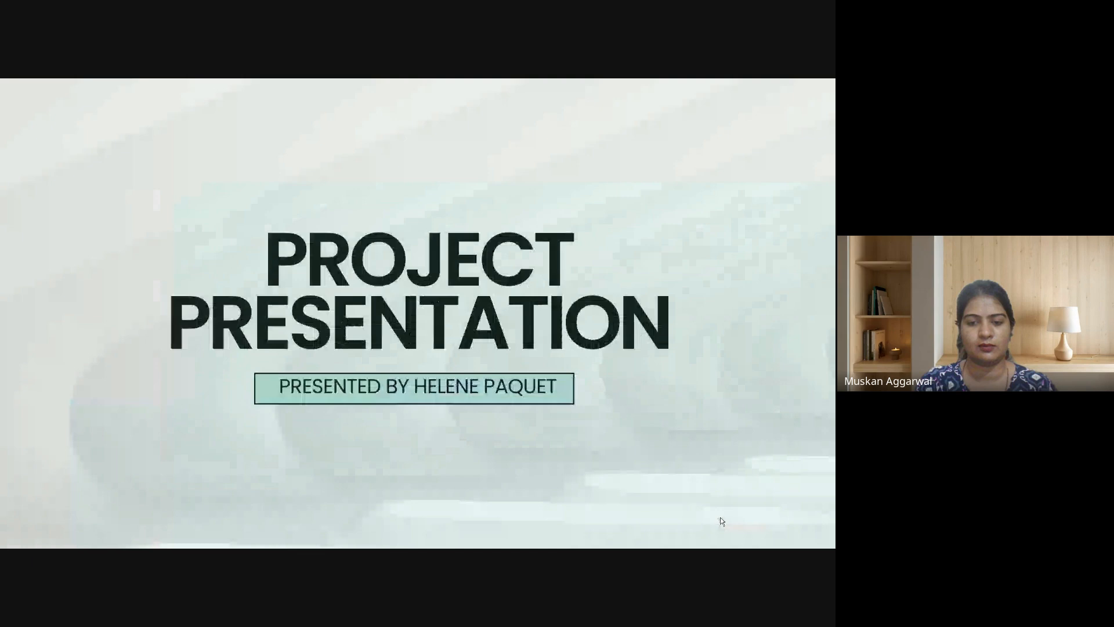
key(Right)
key(Right)
key(Right)
key(Right)
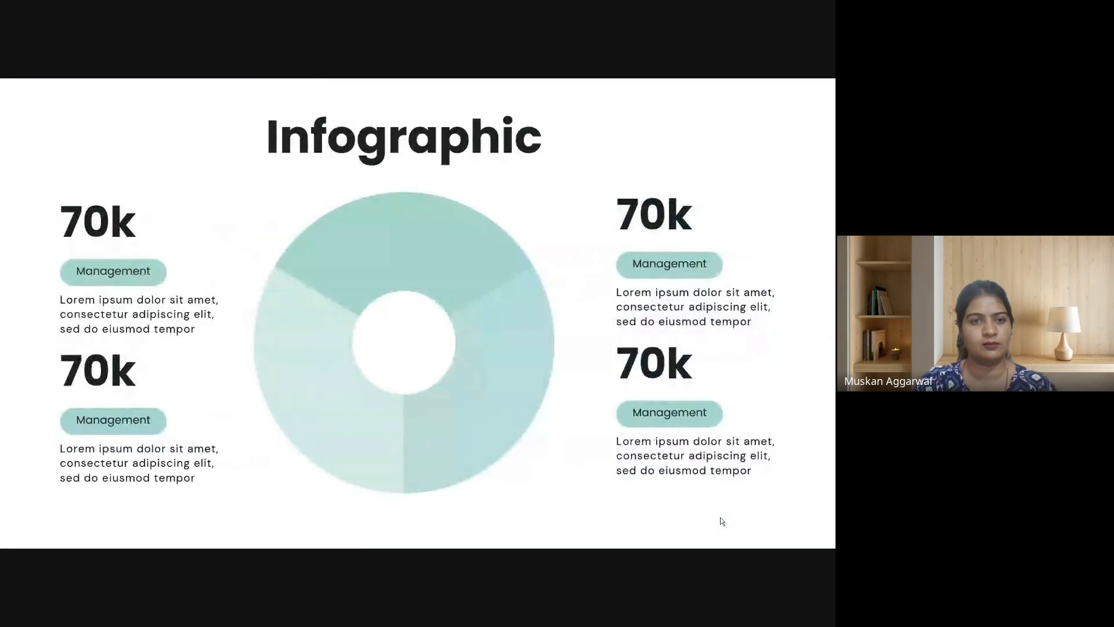
key(Right)
key(Right)
key(Right)
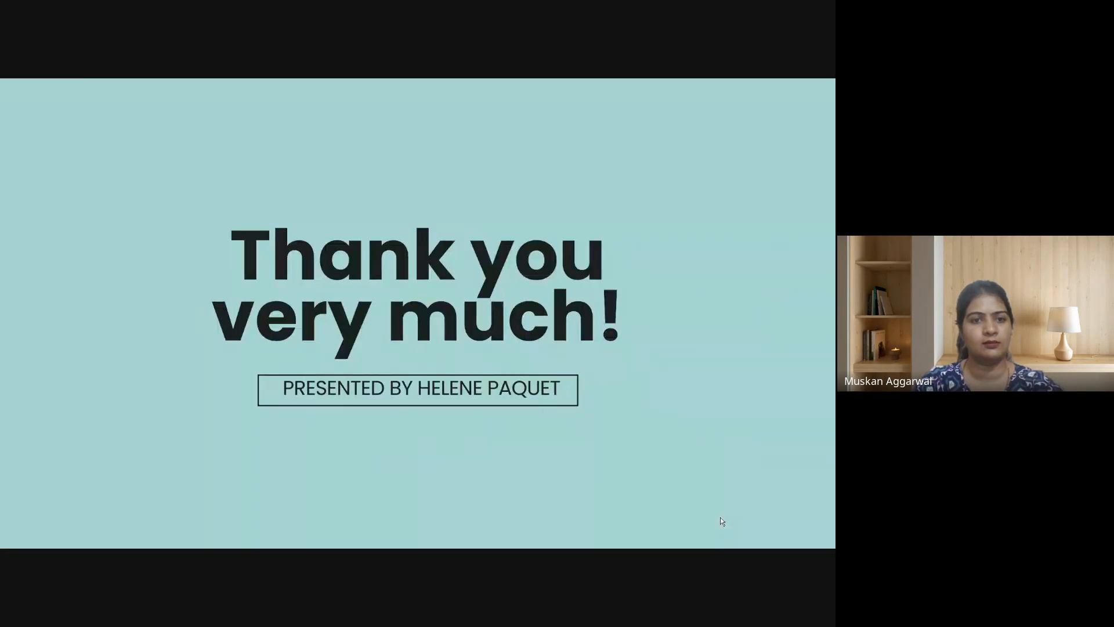
key(Right)
key(Right)
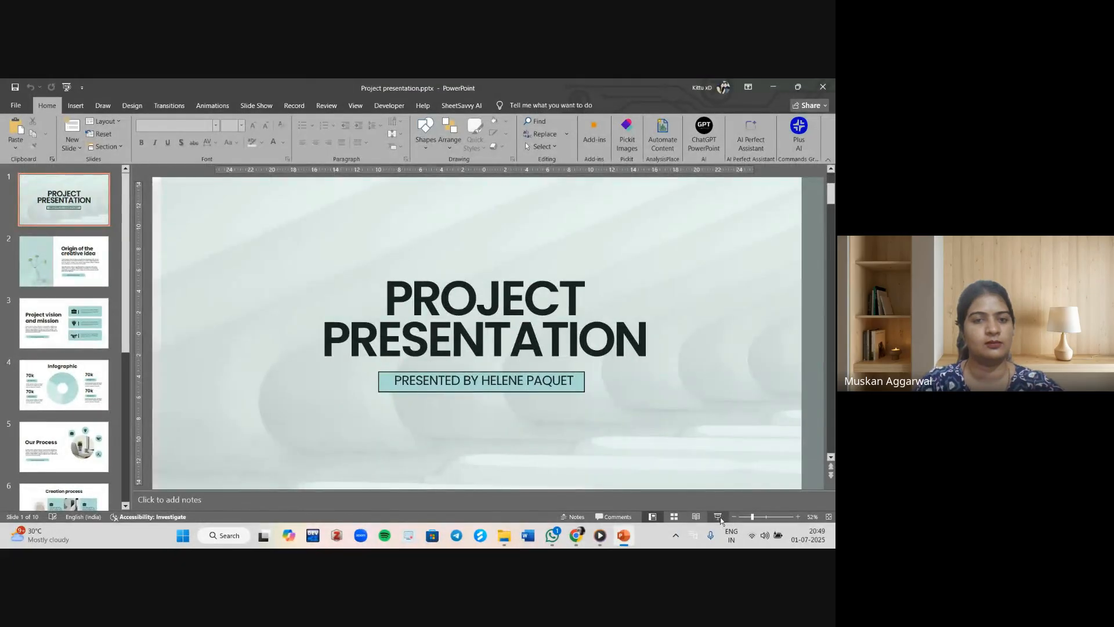
click(773, 87)
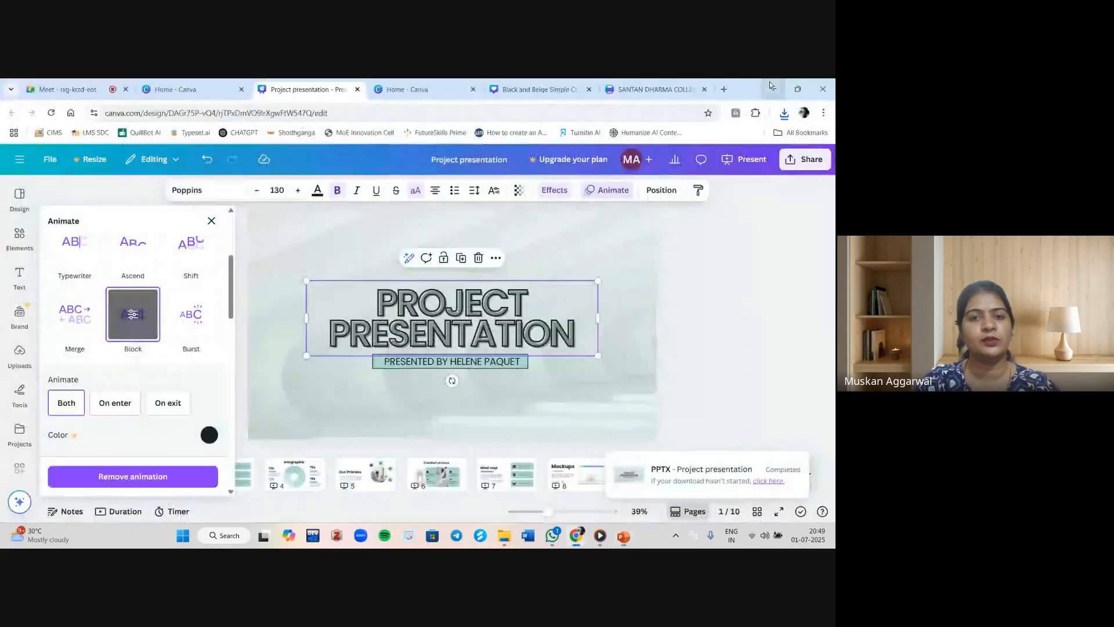
Switch to the Google Meet tab and turn off the camera and microphone.
click(62, 89)
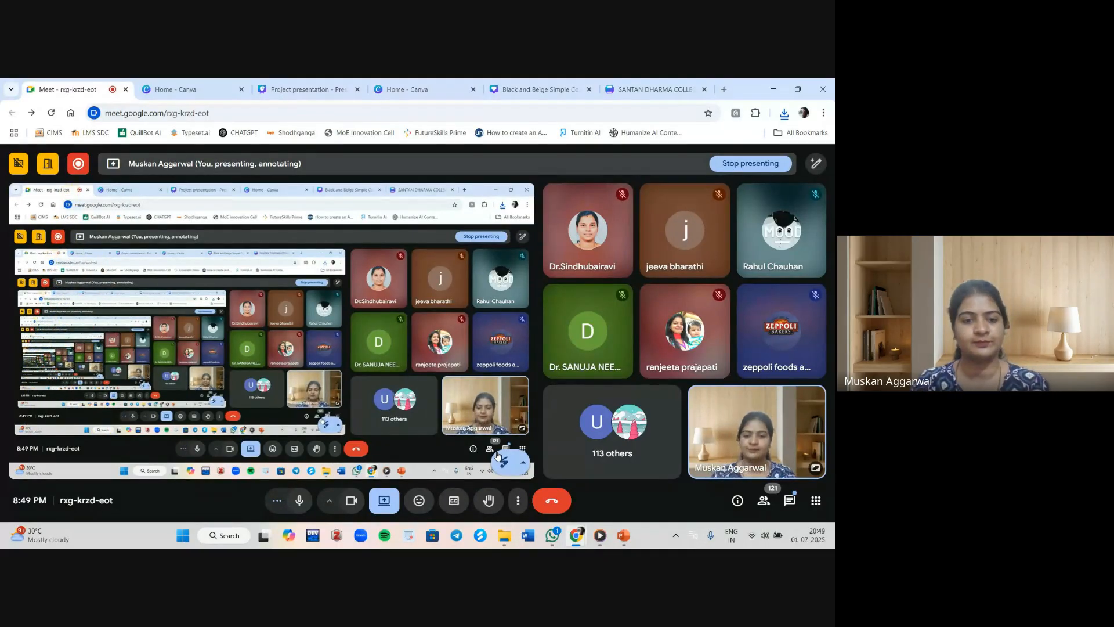
click(351, 501)
click(302, 501)
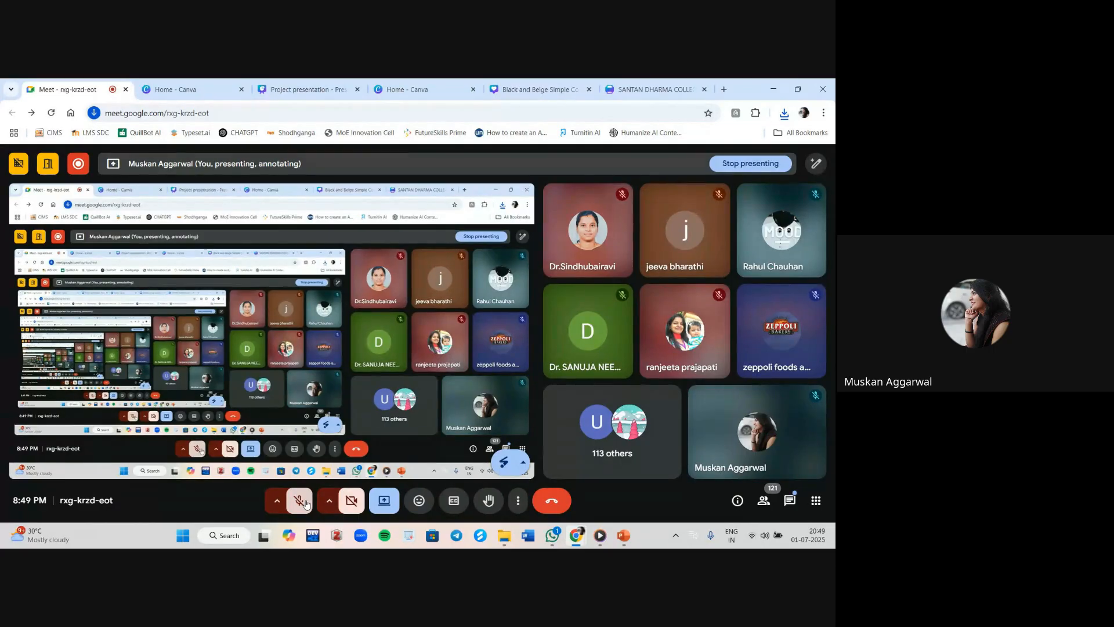
Open the in-call messages, scroll back through earlier messages, and unmute the microphone.
click(793, 505)
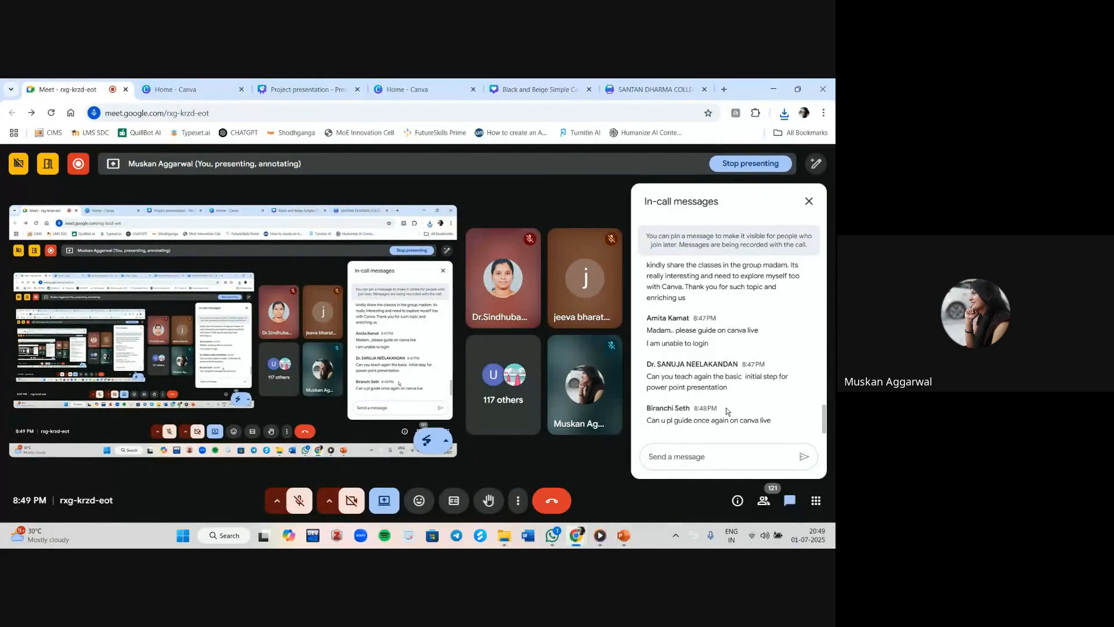
scroll(726, 407, up, 1)
scroll(726, 408, up, 2)
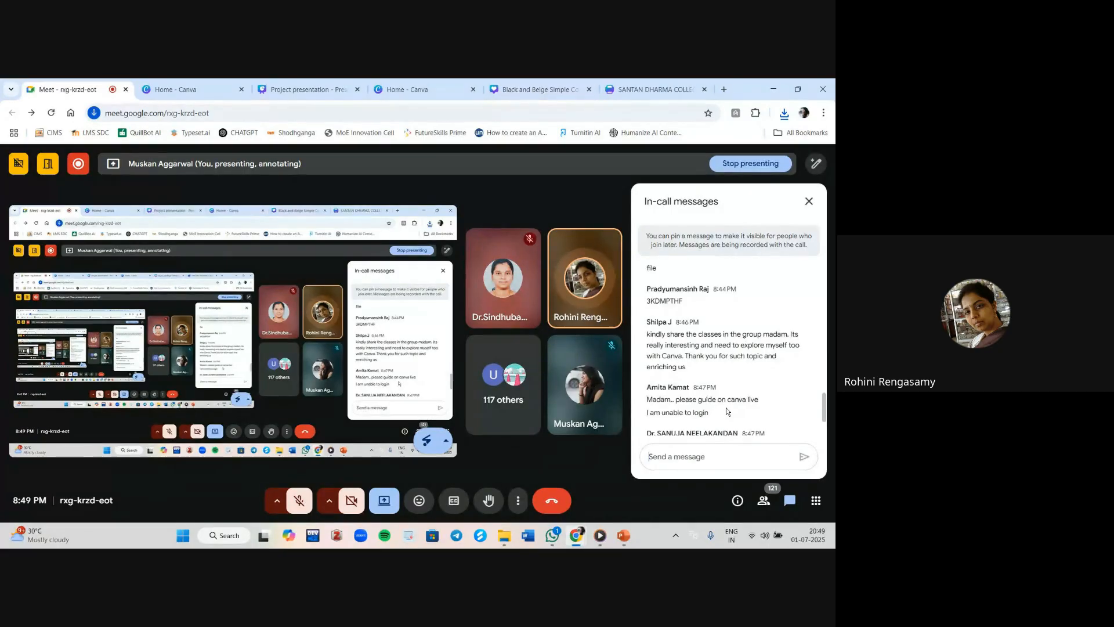
click(299, 501)
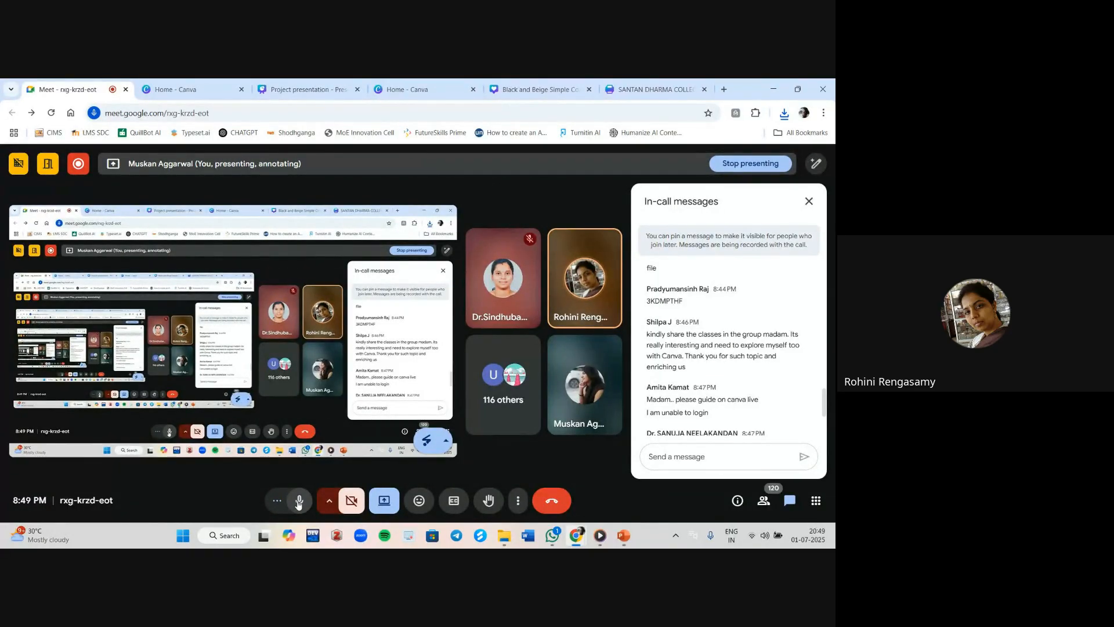
Switch back to the Canva design, close the animation panel, and open slide 2 selecting its heading.
click(273, 82)
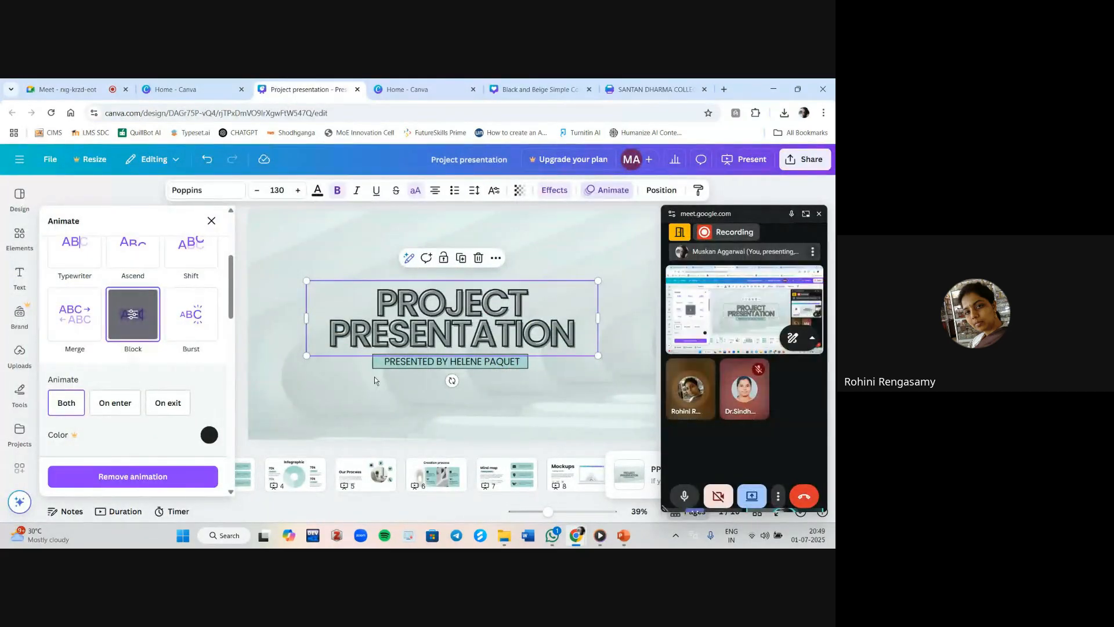
click(298, 448)
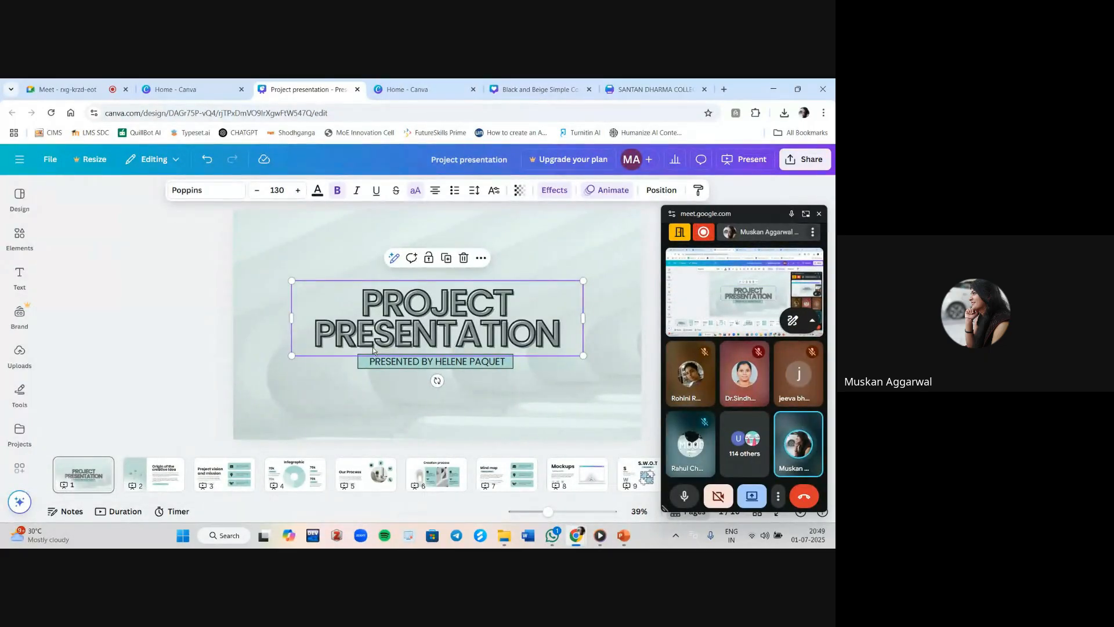
click(347, 372)
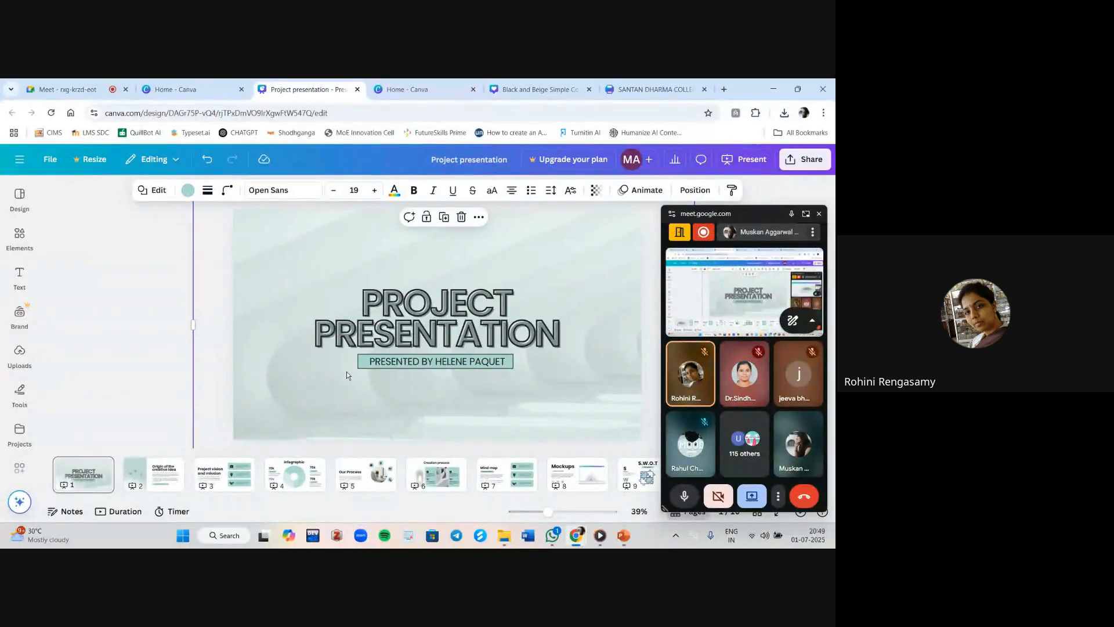
click(154, 482)
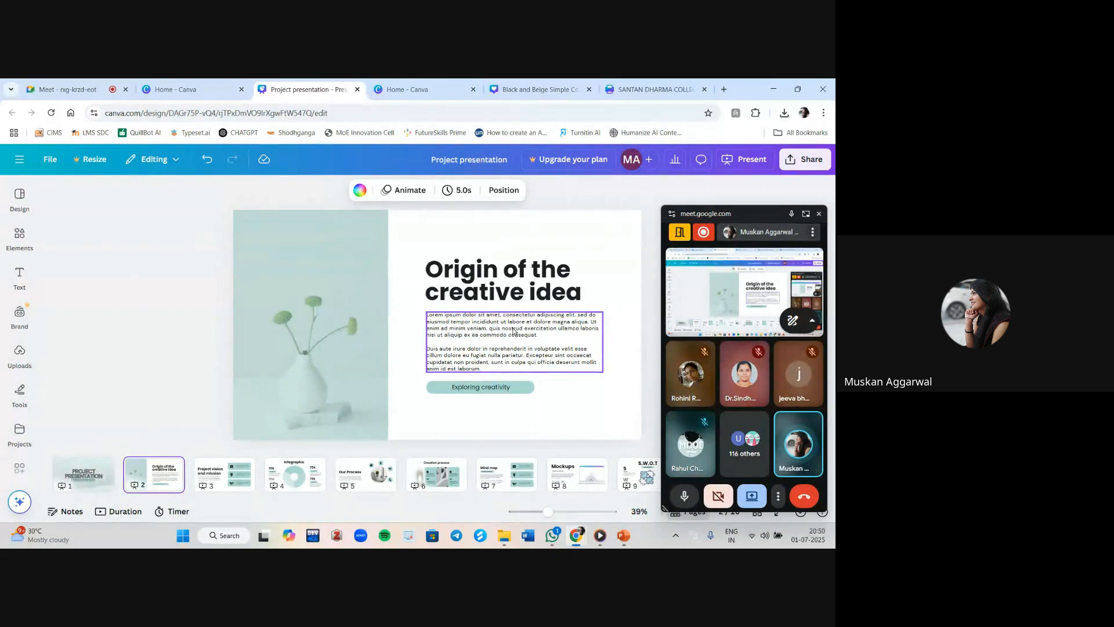
click(488, 271)
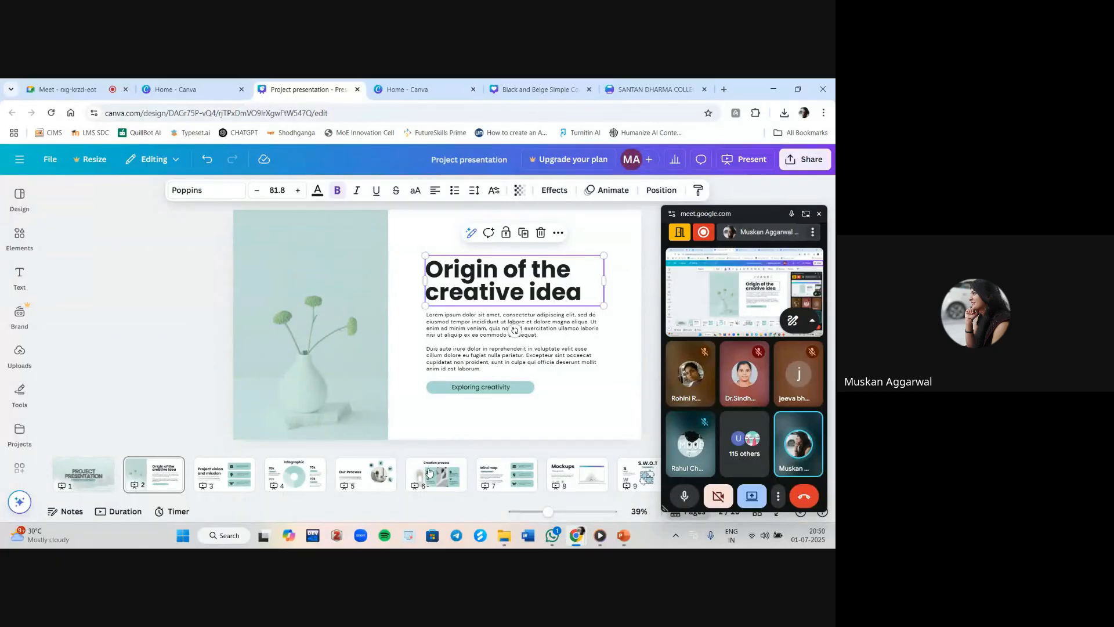
Select the Infographic title on slide 4 and change its font to Open Sans.
click(310, 487)
click(408, 243)
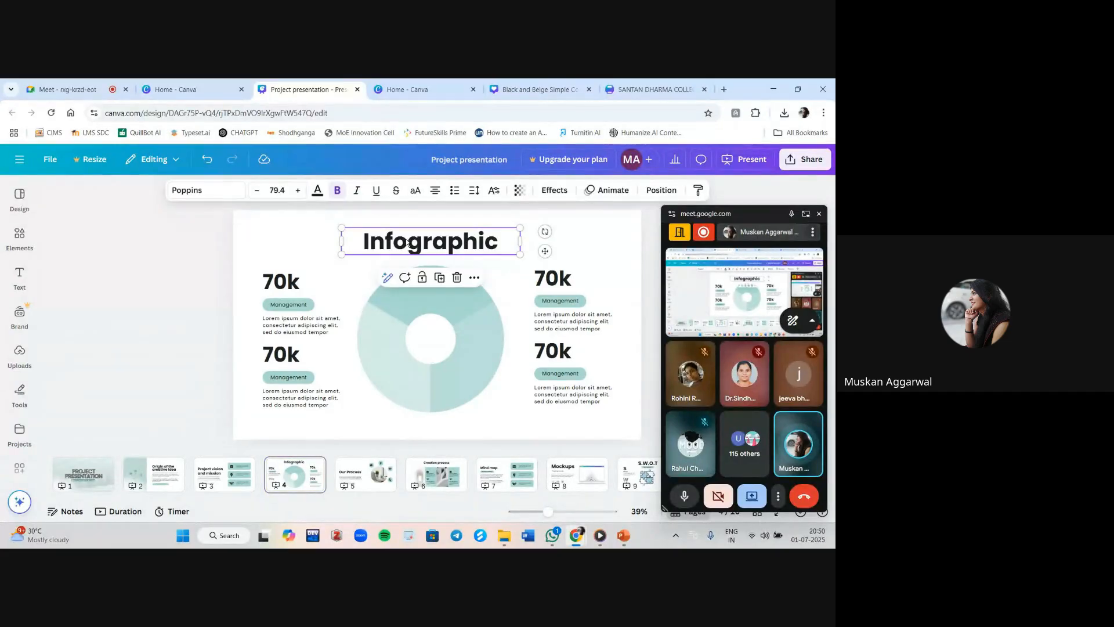
click(199, 190)
click(87, 368)
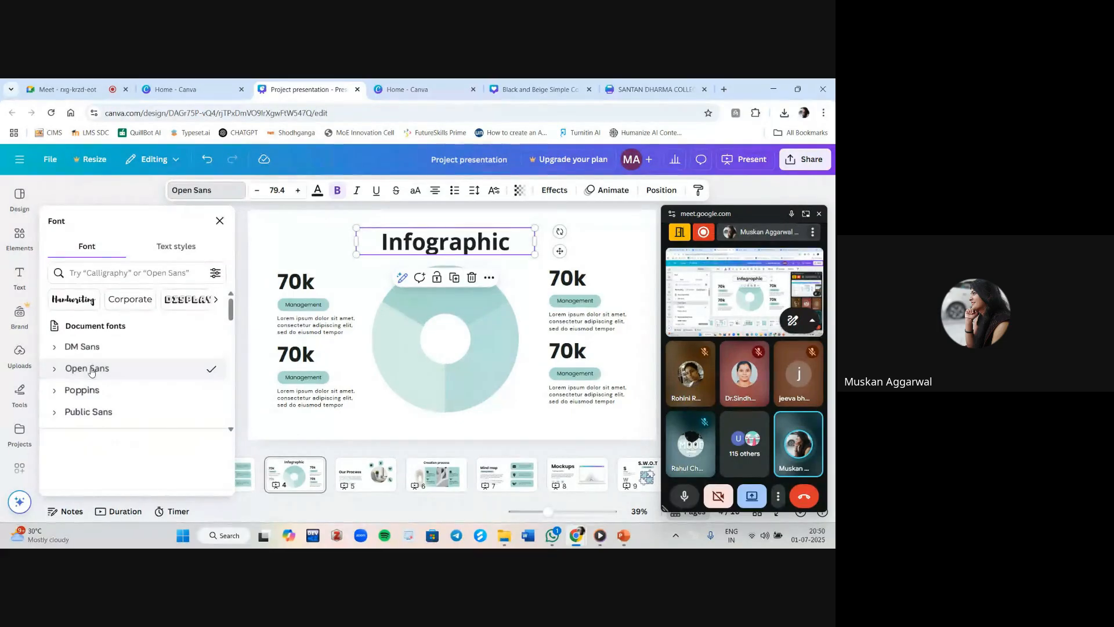